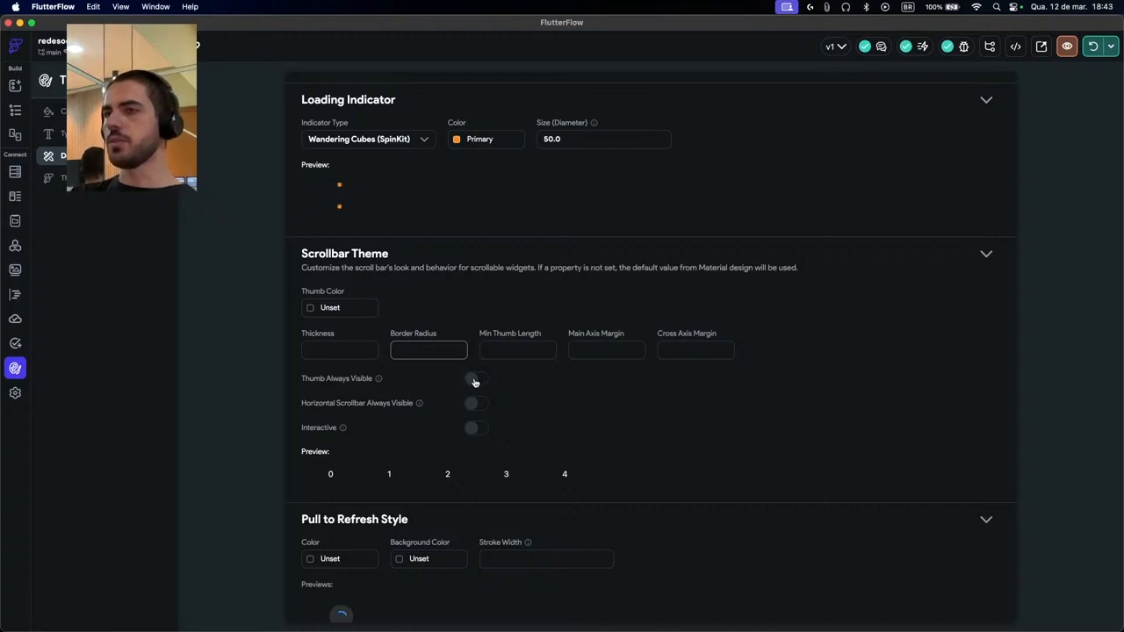
Look over the breakpoints, loading indicator and scrollbar theme settings of the design system
scroll(469, 381, "up", 5)
scroll(602, 349, "down", 2)
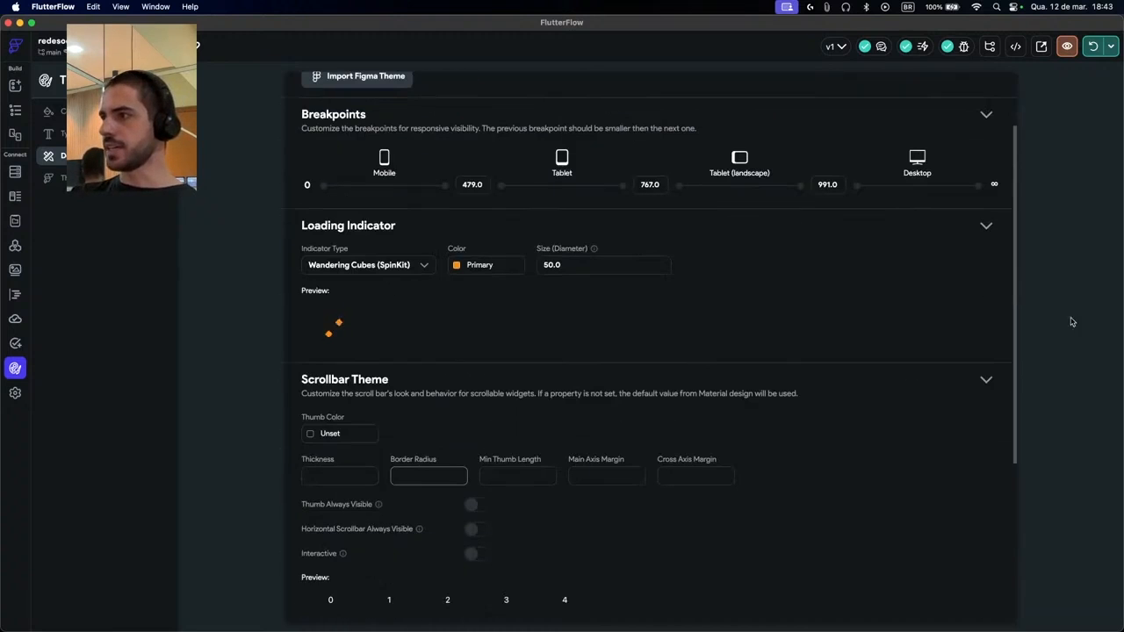
scroll(1014, 284, "down", 2)
scroll(1014, 285, "up", 3)
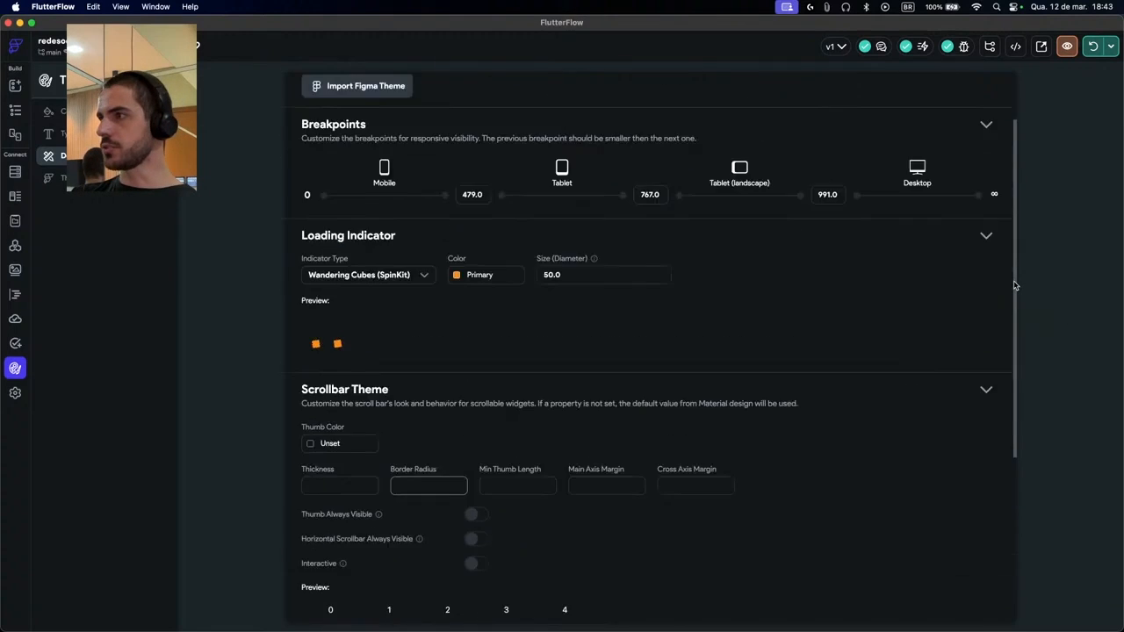
scroll(1010, 289, "up", 1)
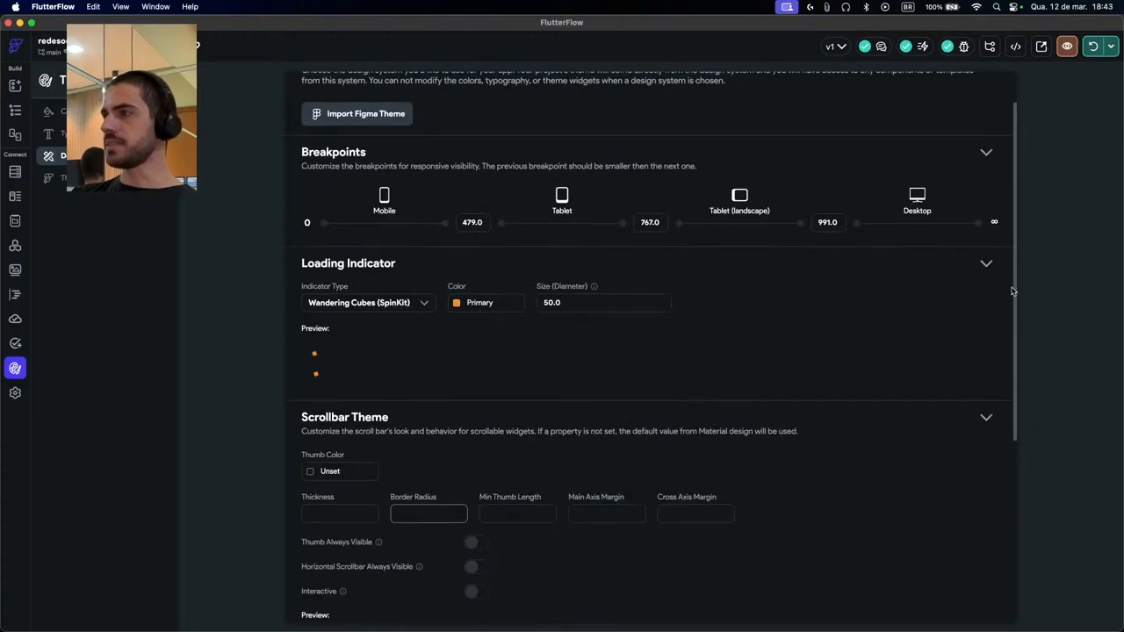
scroll(663, 339, "down", 4)
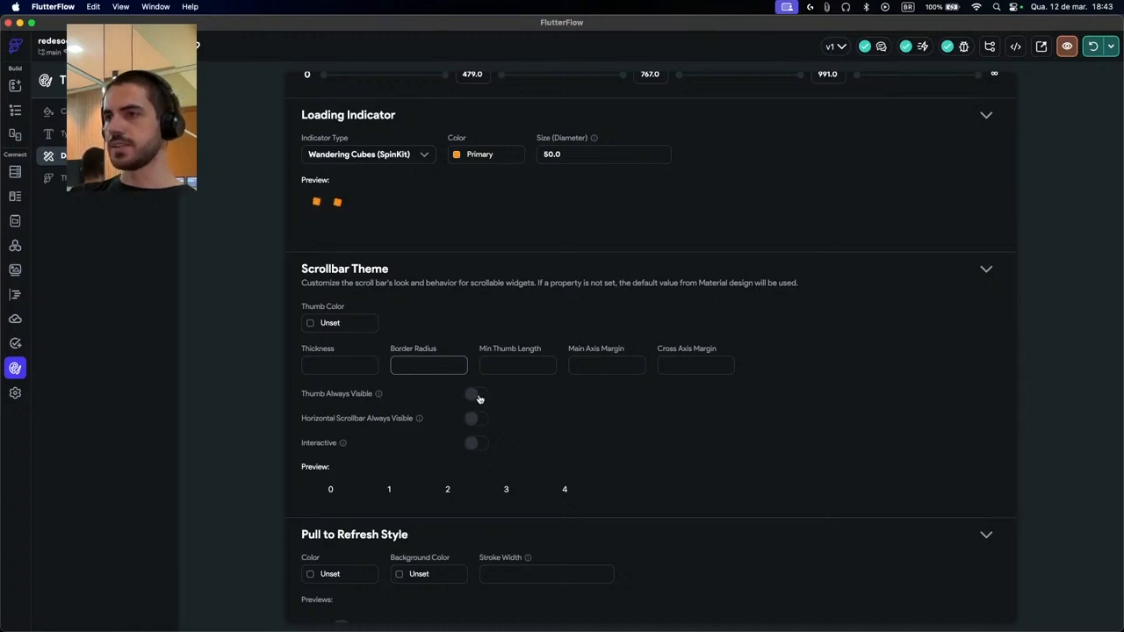
scroll(874, 302, "down", 1)
scroll(874, 303, "up", 3)
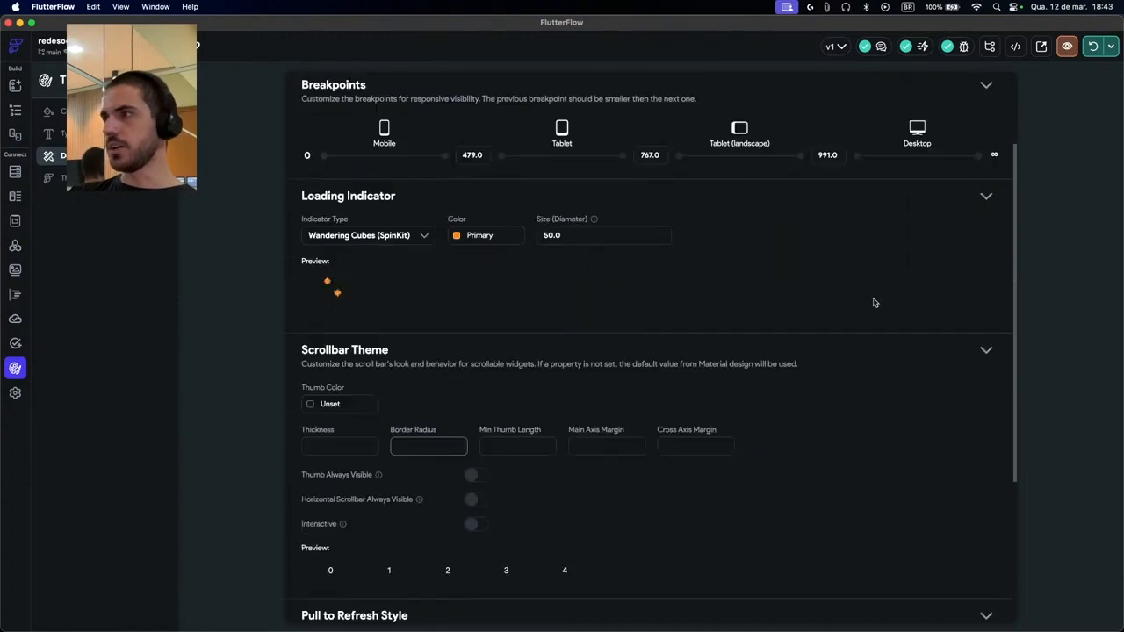
scroll(869, 307, "down", 2)
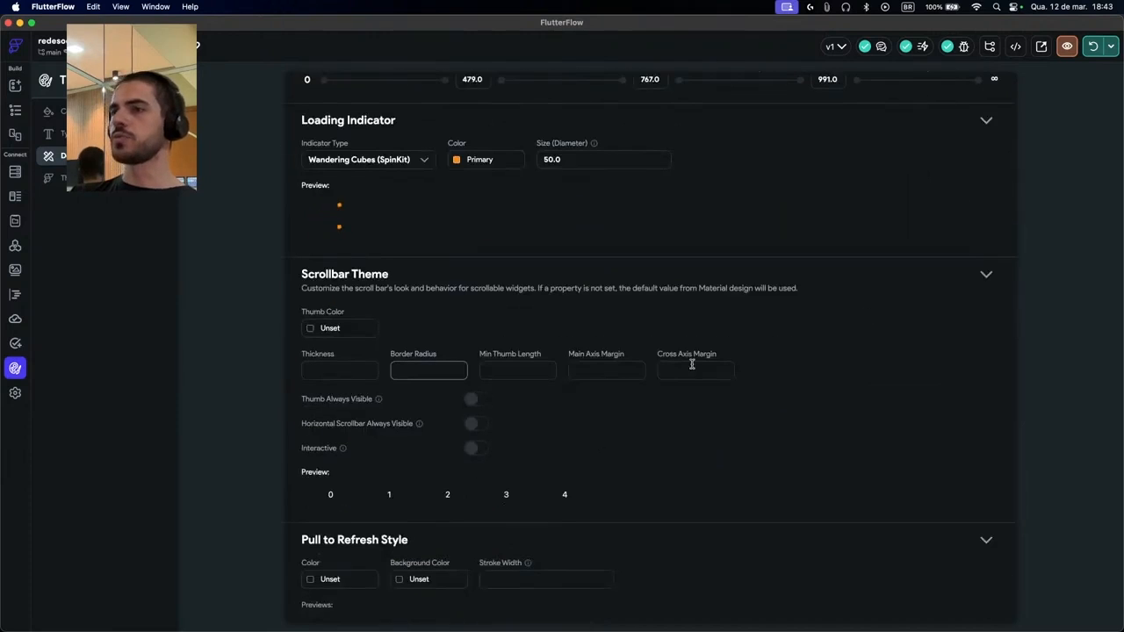
scroll(547, 406, "down", 1)
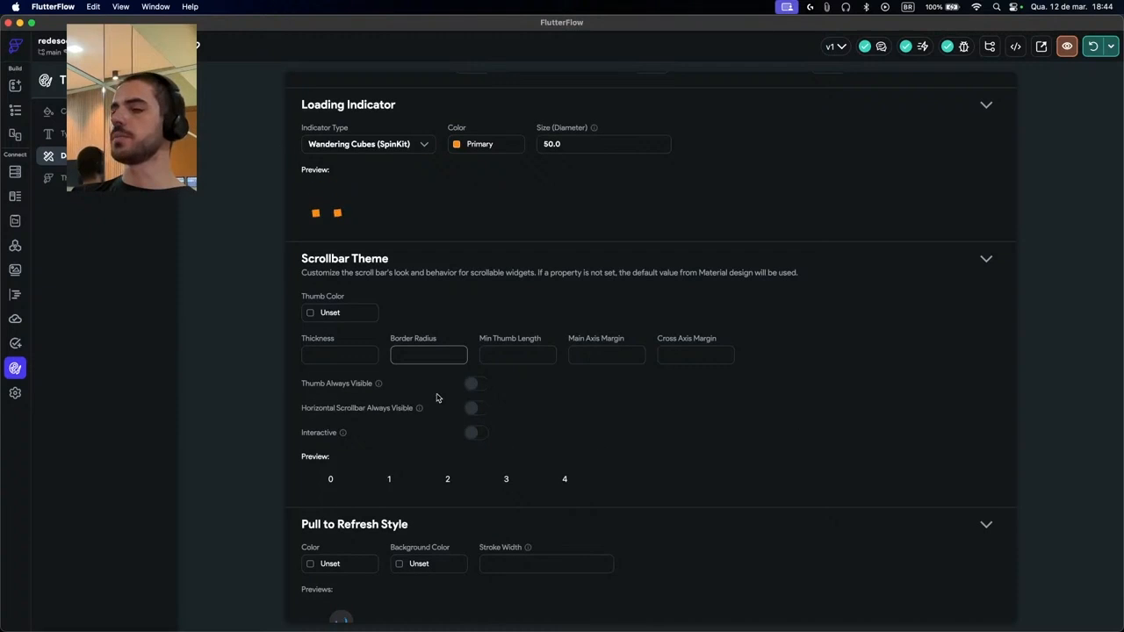
Try the Thumb Always Visible option of the scrollbar theme and switch it back off
left_click(483, 389)
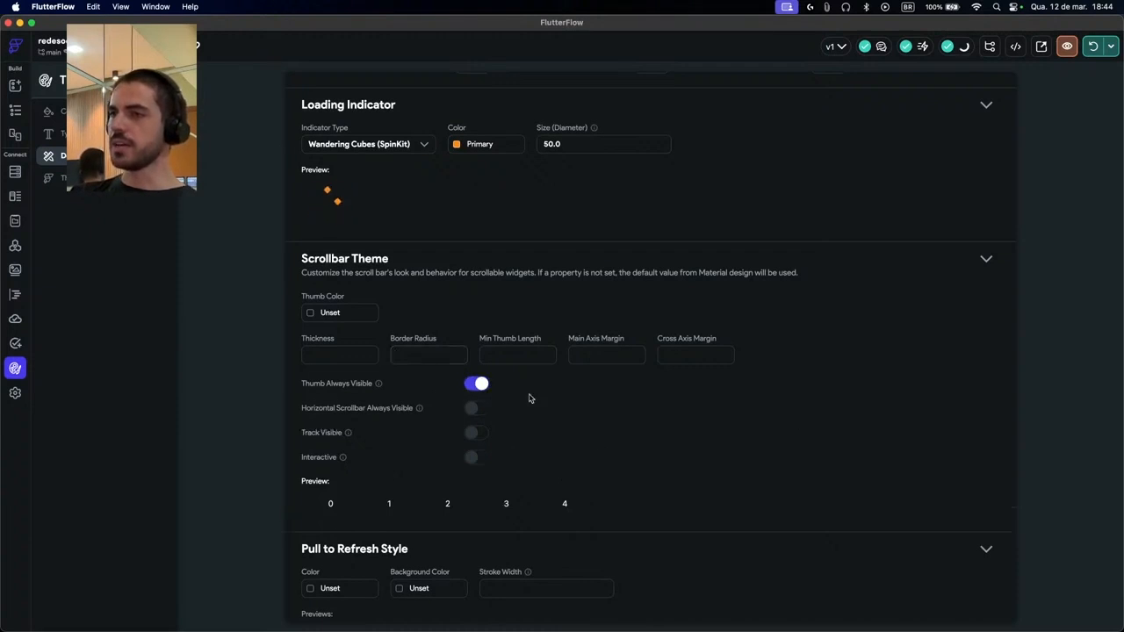
left_click(473, 387)
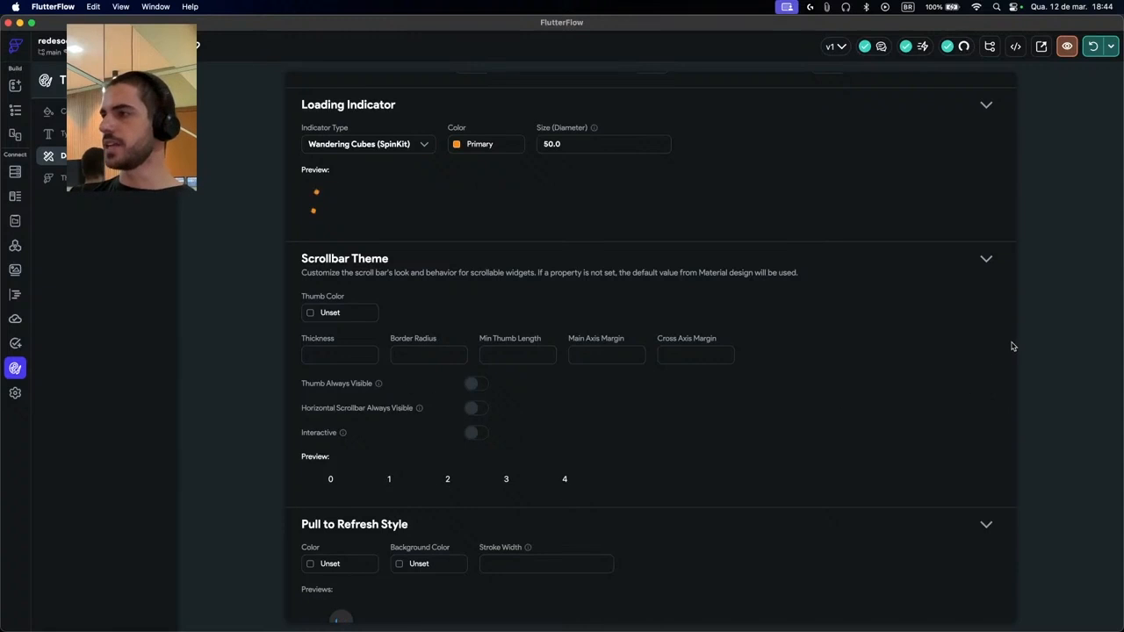
Look through the remaining design system settings down to Material Theme and open the theme widgets page
scroll(755, 360, "down", 3)
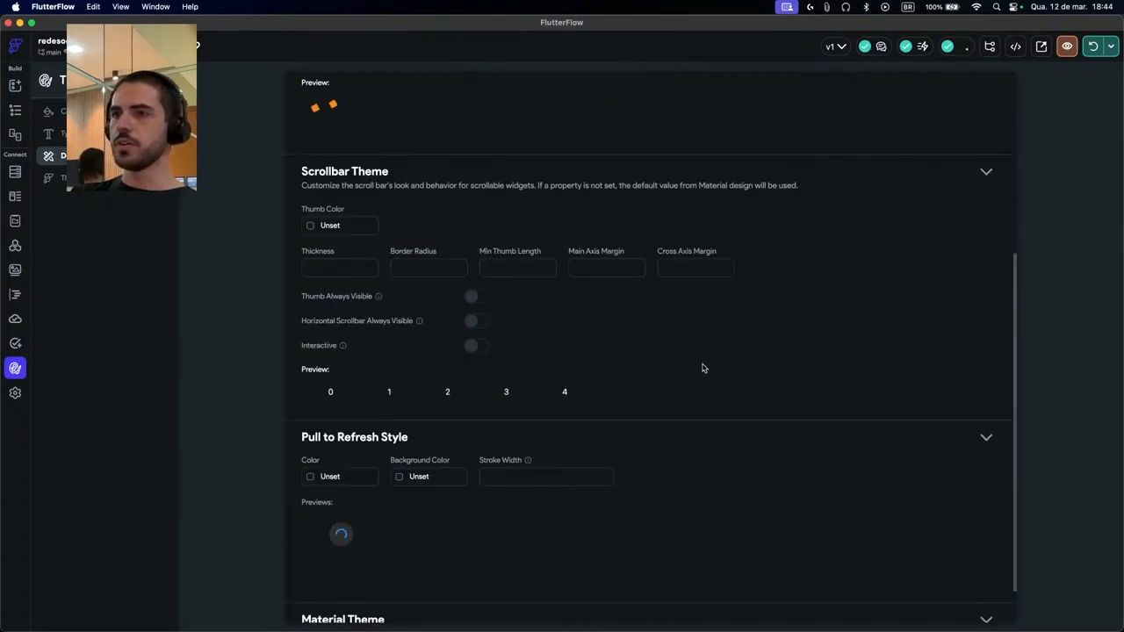
scroll(543, 356, "down", 2)
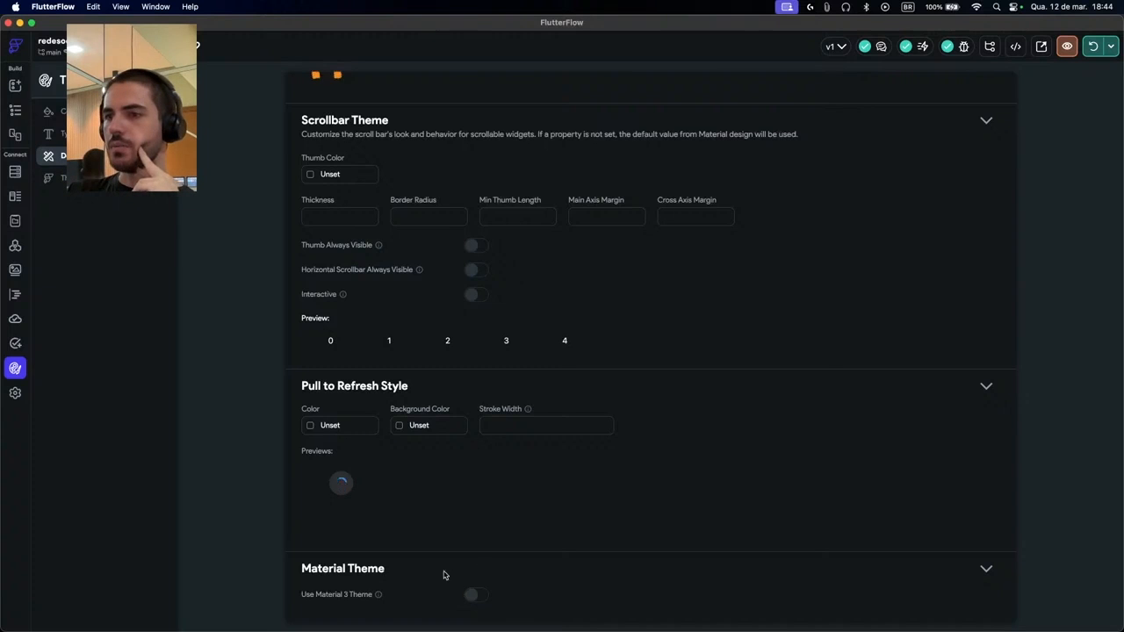
left_click(97, 179)
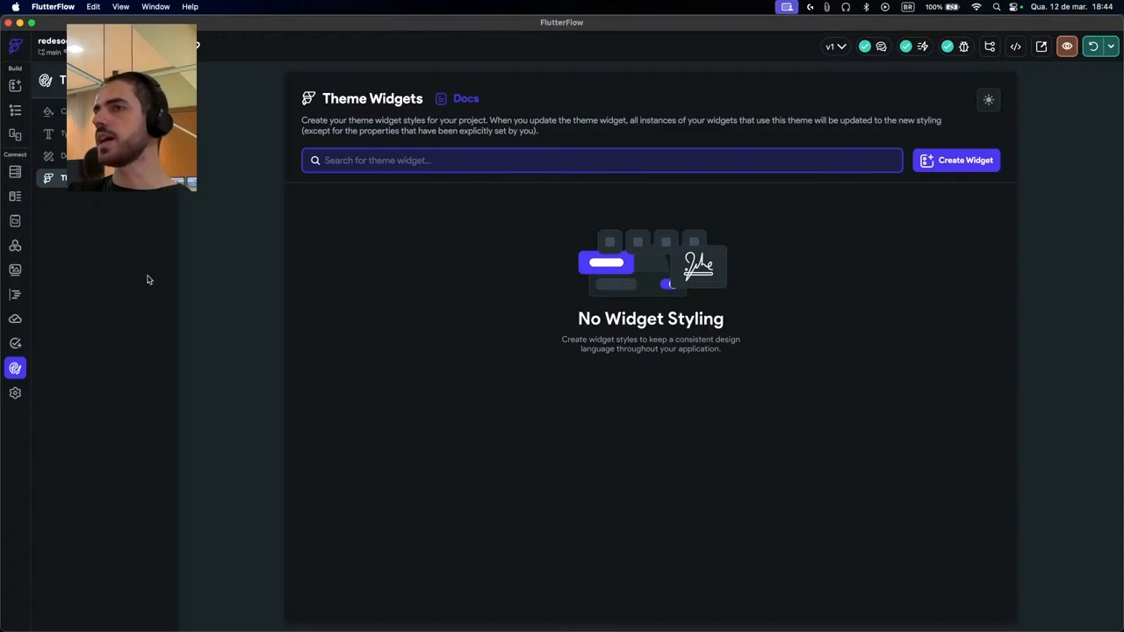
Create an IconButton theme widget named buttonDefault and leave its editor without changing the styling
left_click(958, 169)
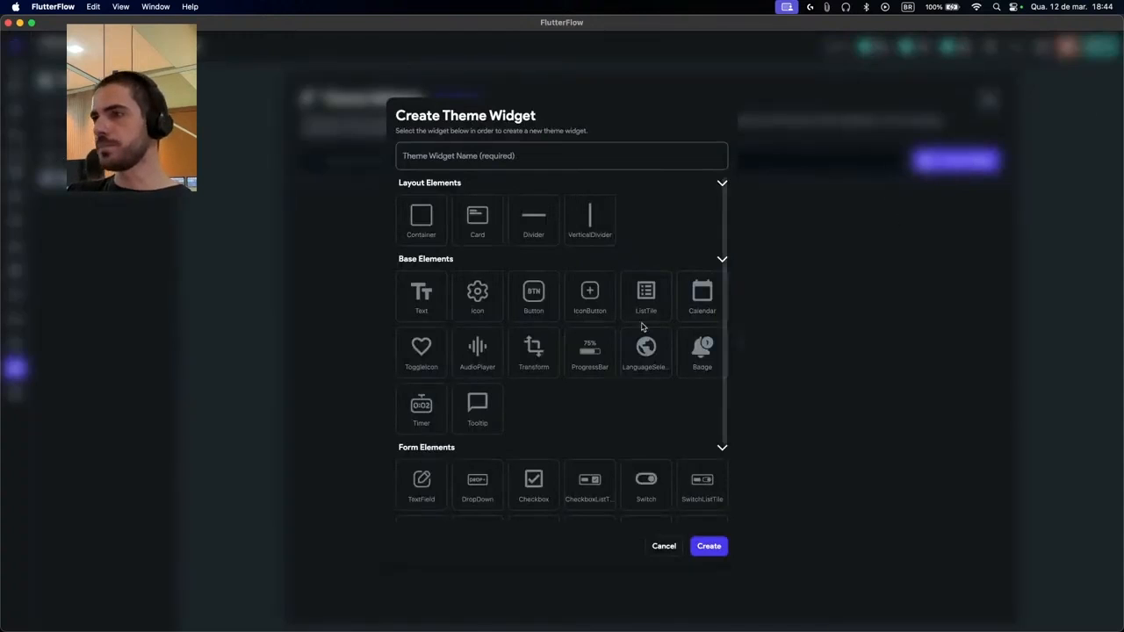
left_click(601, 315)
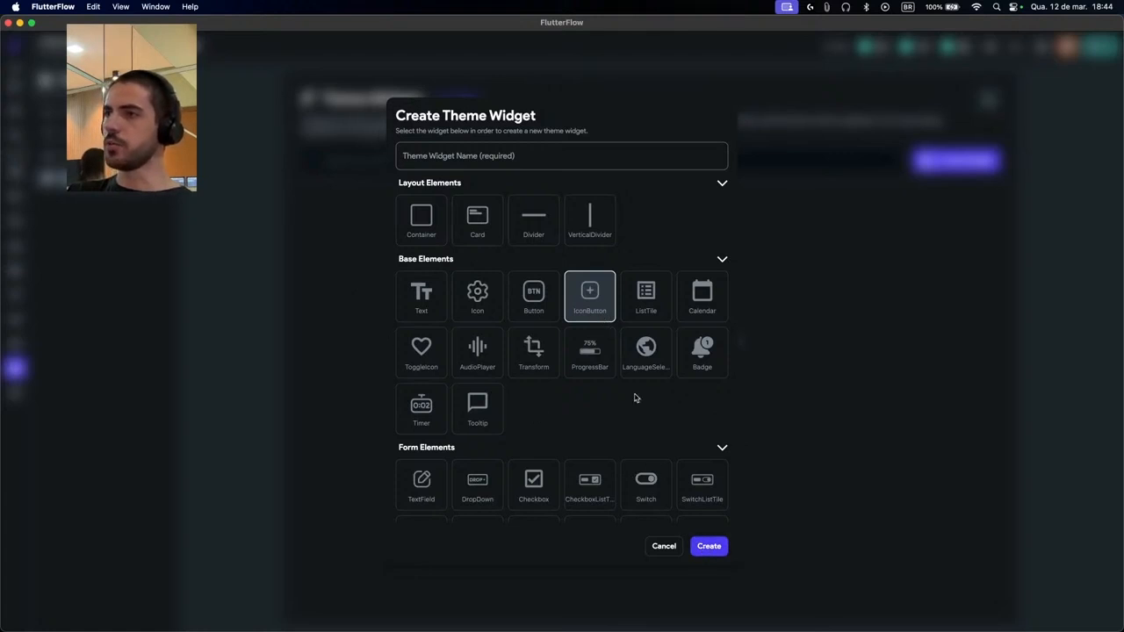
left_click(707, 550)
left_click(492, 158)
type("buttonDefault")
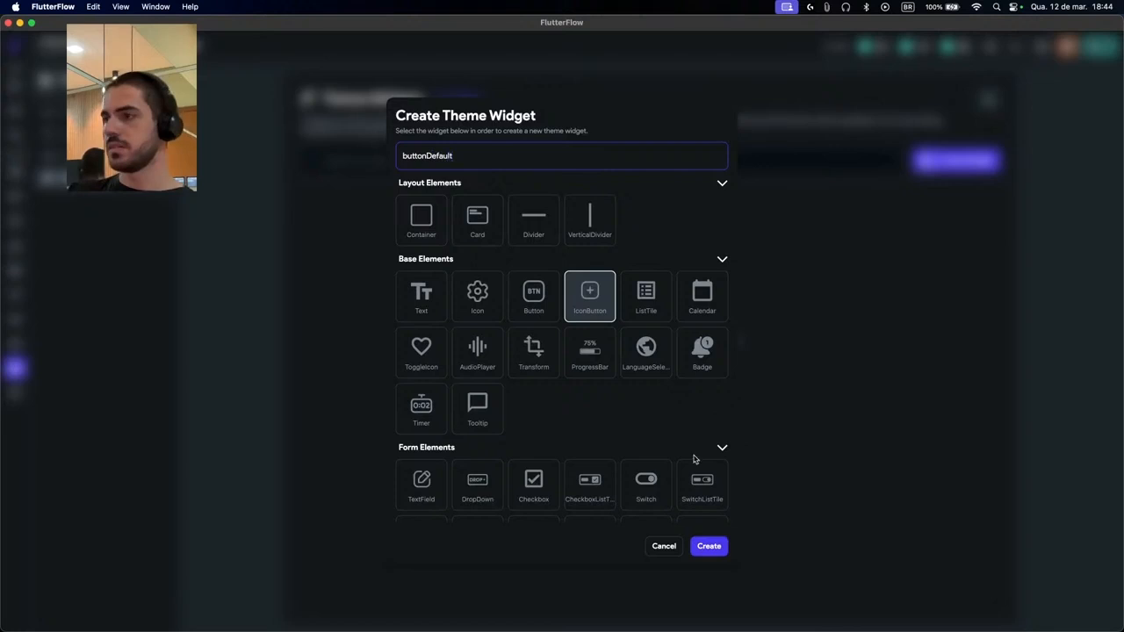
left_click(709, 547)
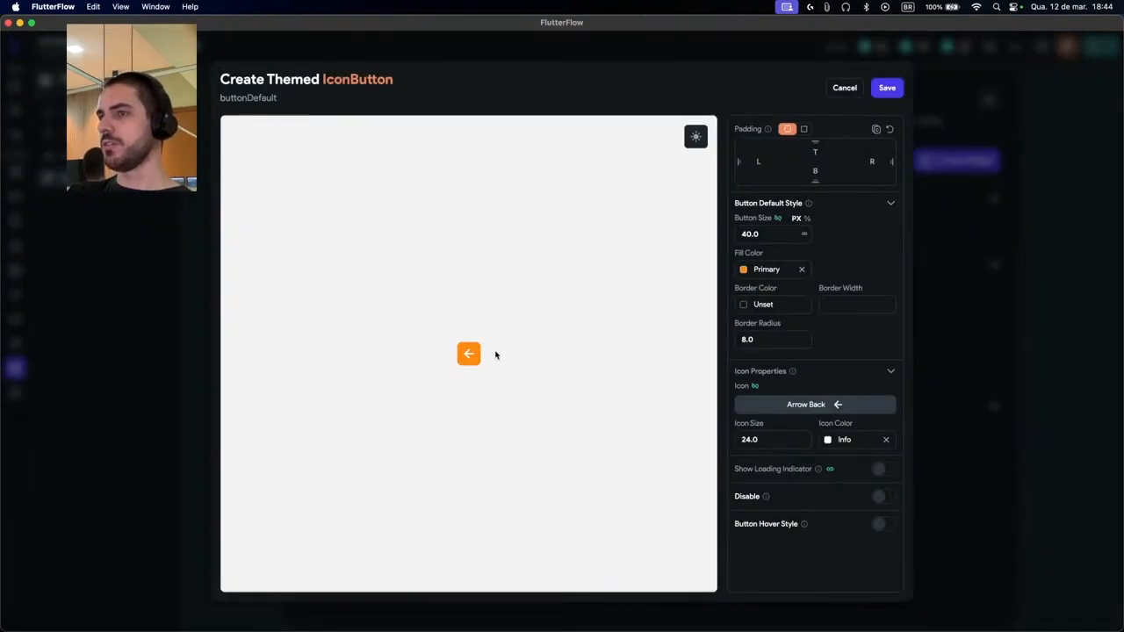
left_click(846, 90)
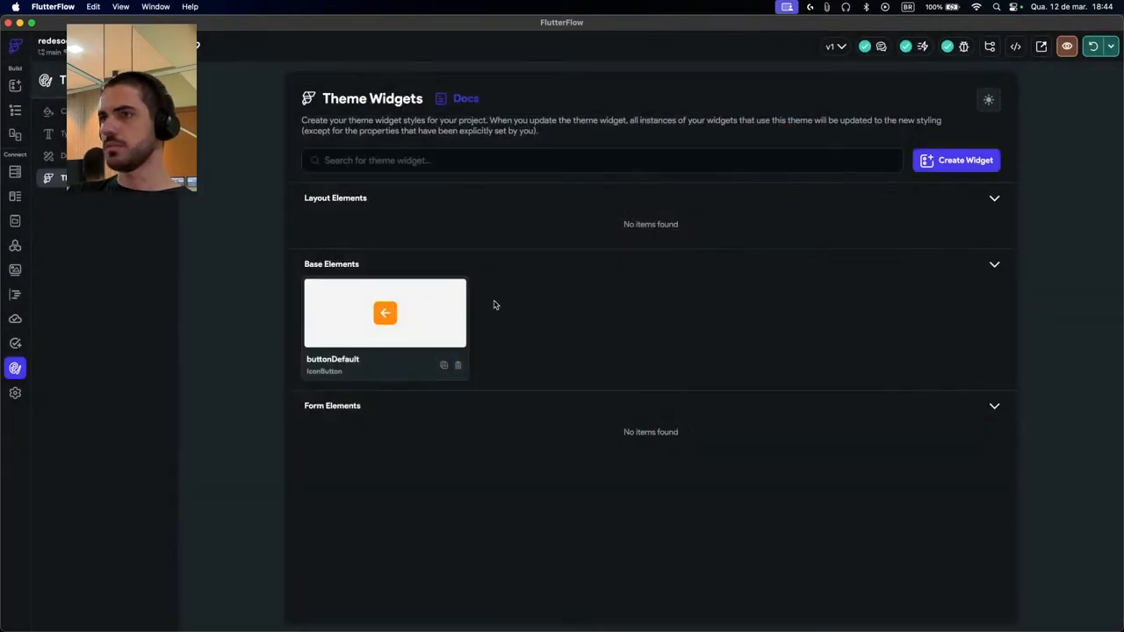
Delete the buttonDefault IconButton theme widget
left_click(459, 364)
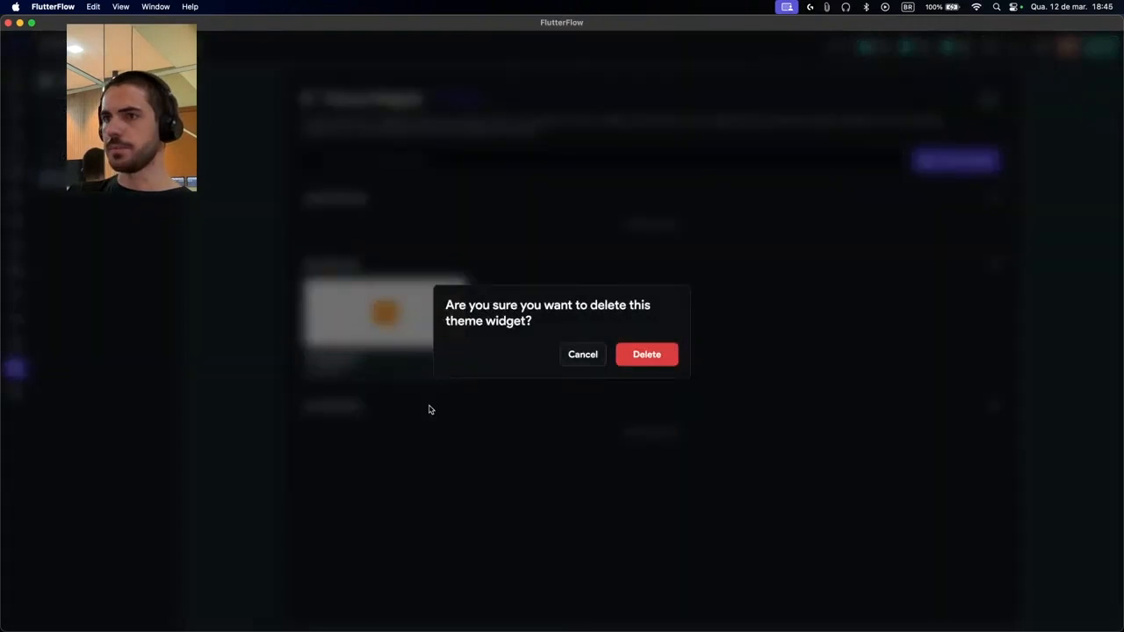
left_click(652, 358)
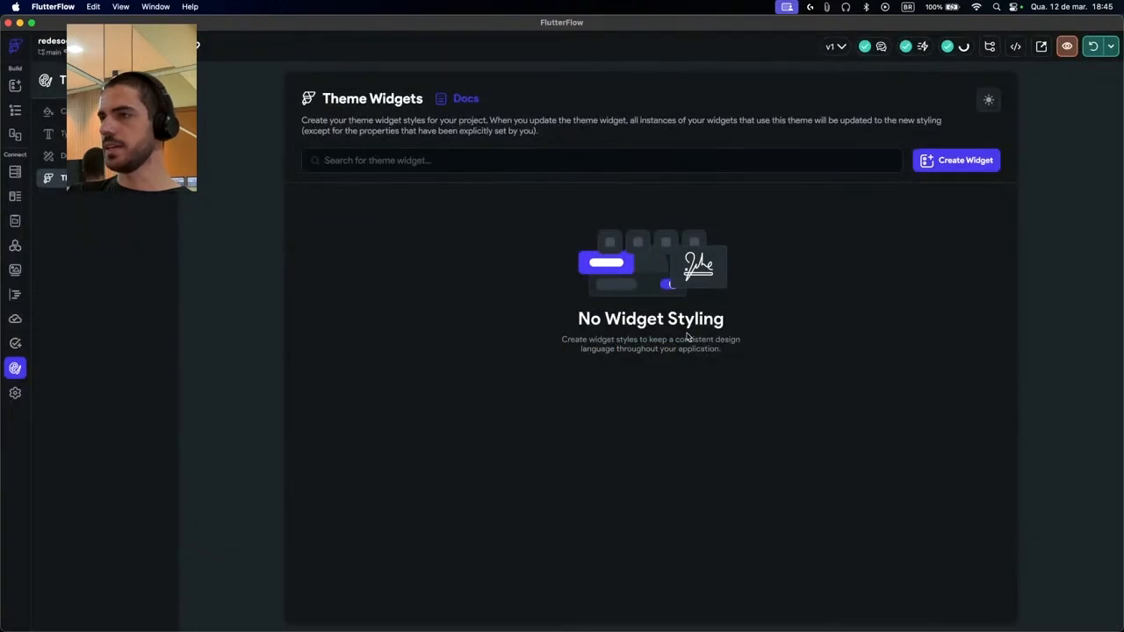
Create a theme widget of the Button type named buttonDefault
left_click(947, 160)
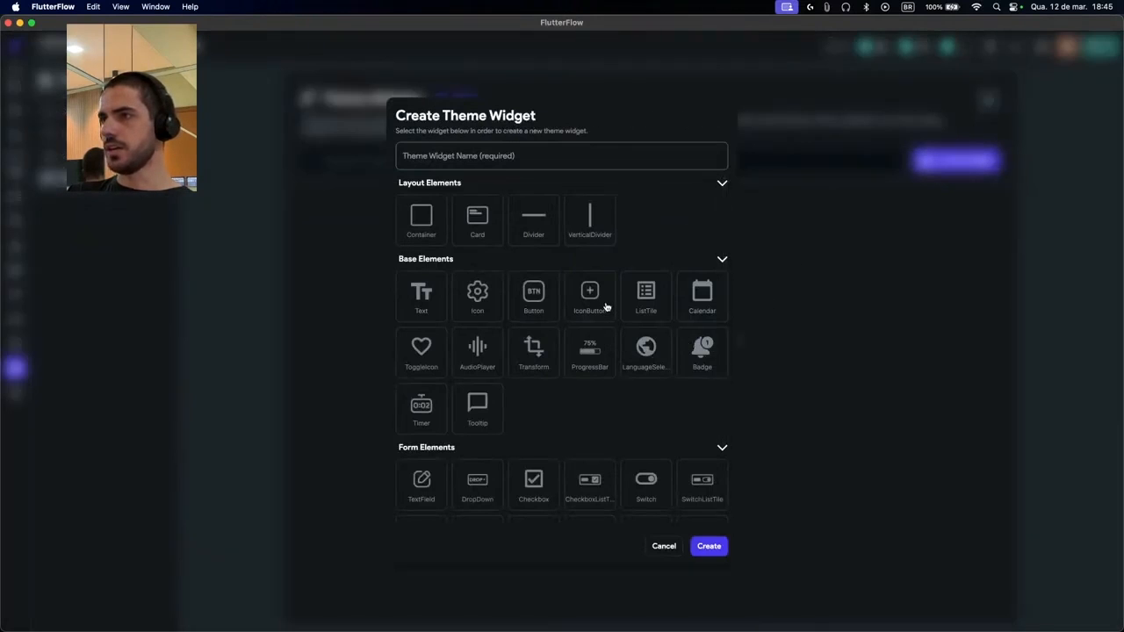
left_click(539, 305)
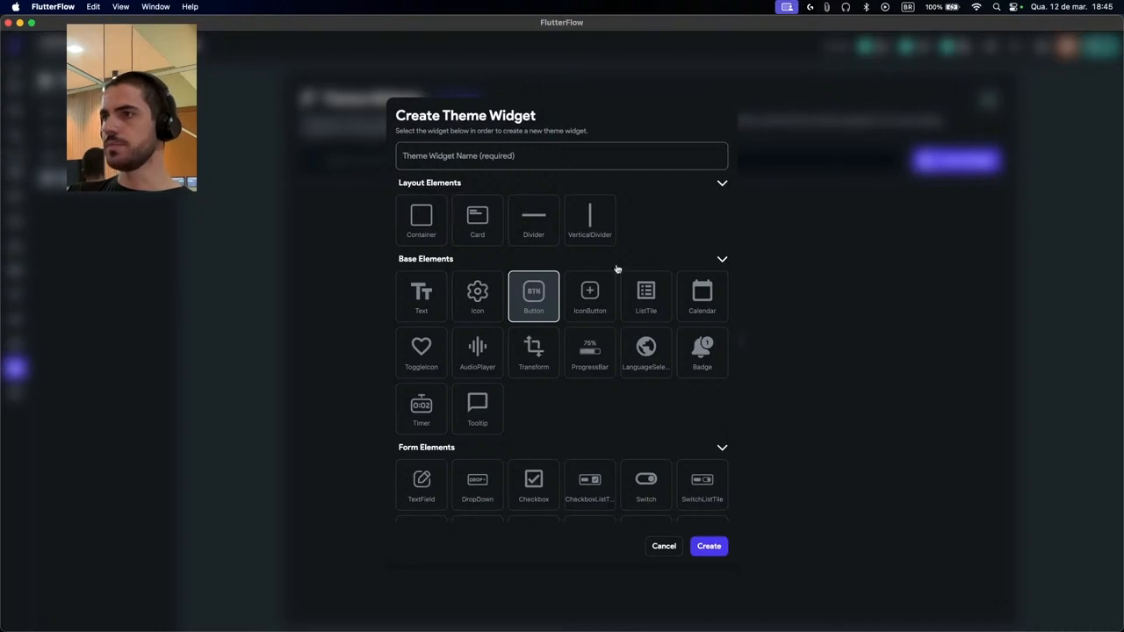
left_click(544, 164)
type("button")
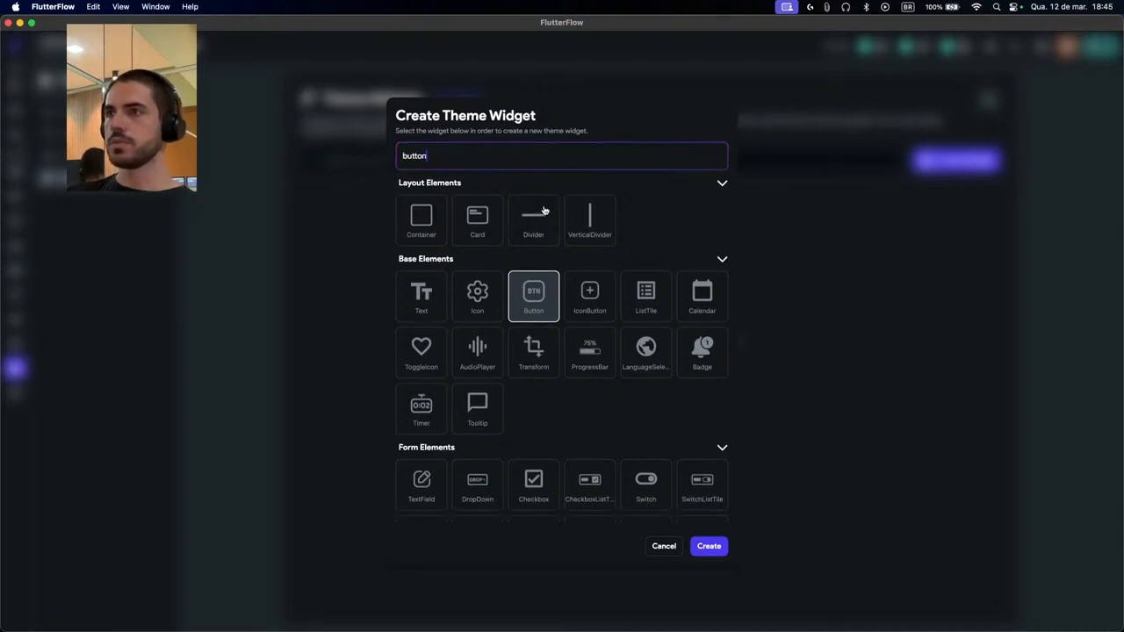
type("Default")
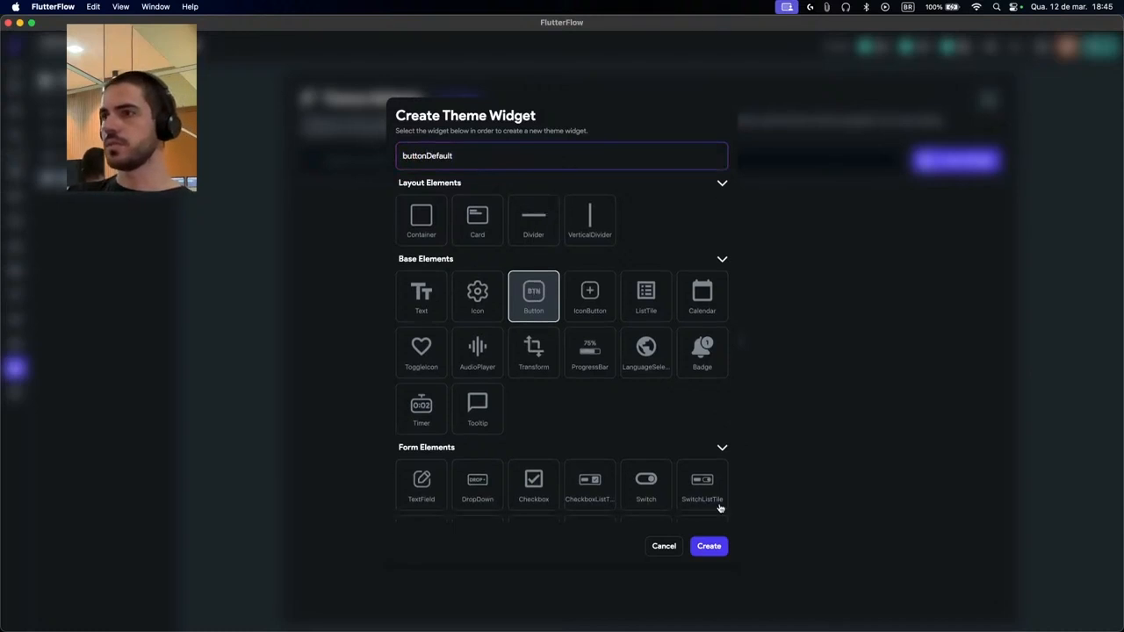
left_click(725, 548)
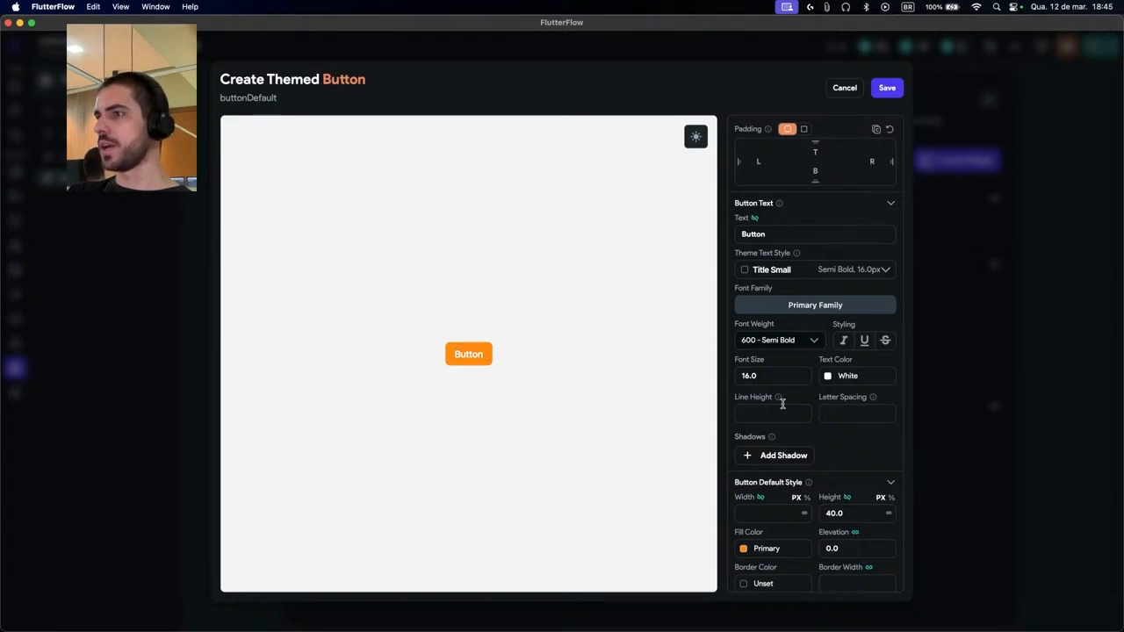
Set the themed button's width to 200 px
scroll(779, 422, "down", 1)
scroll(779, 422, "down", 1)
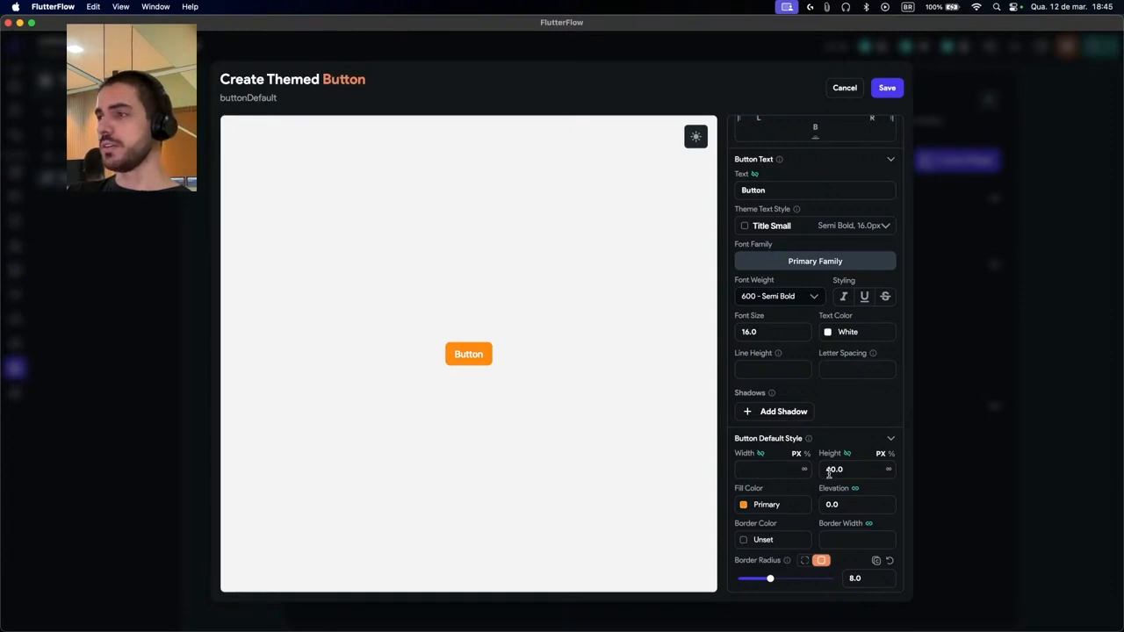
left_click(761, 468)
type("200")
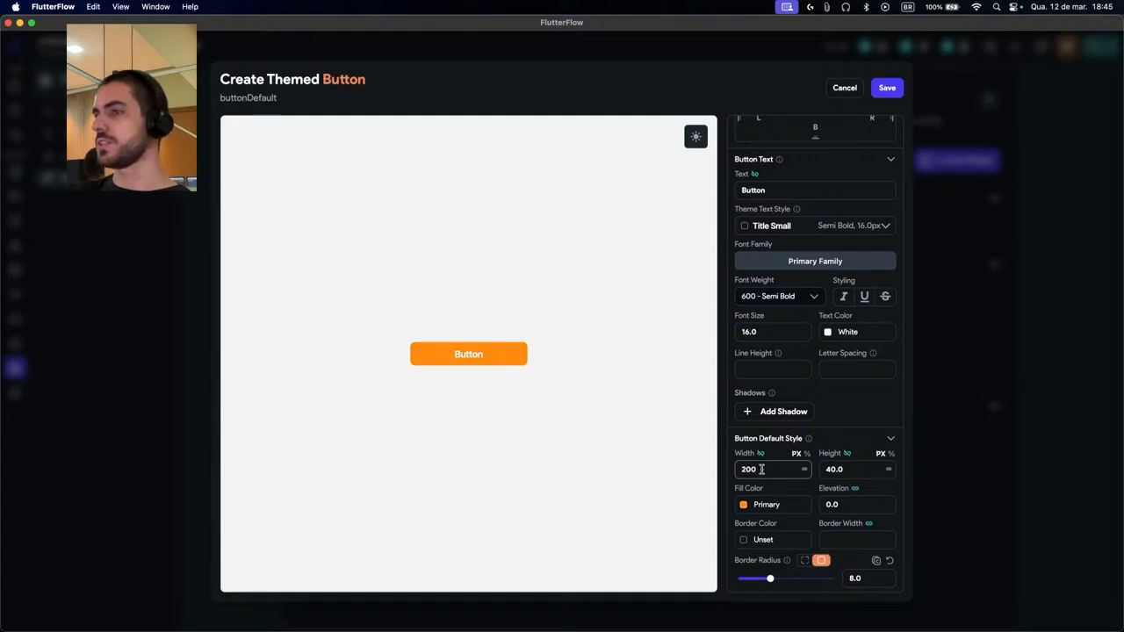
Set the themed button's left and right inner padding to 8 each
scroll(853, 439, "down", 4)
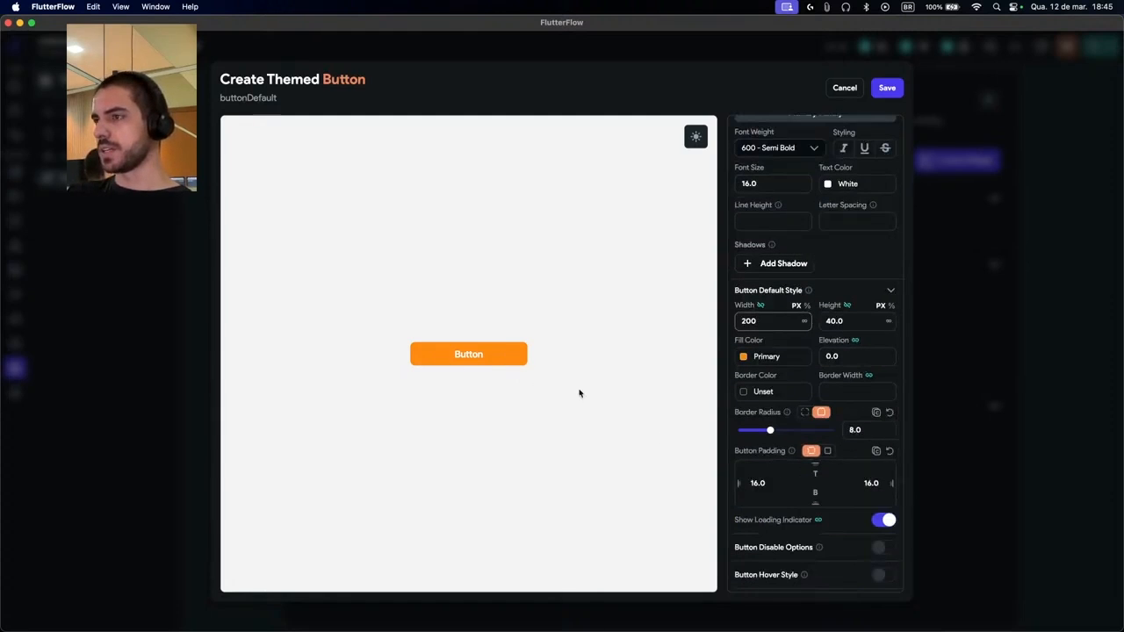
double_click(750, 482)
type("8")
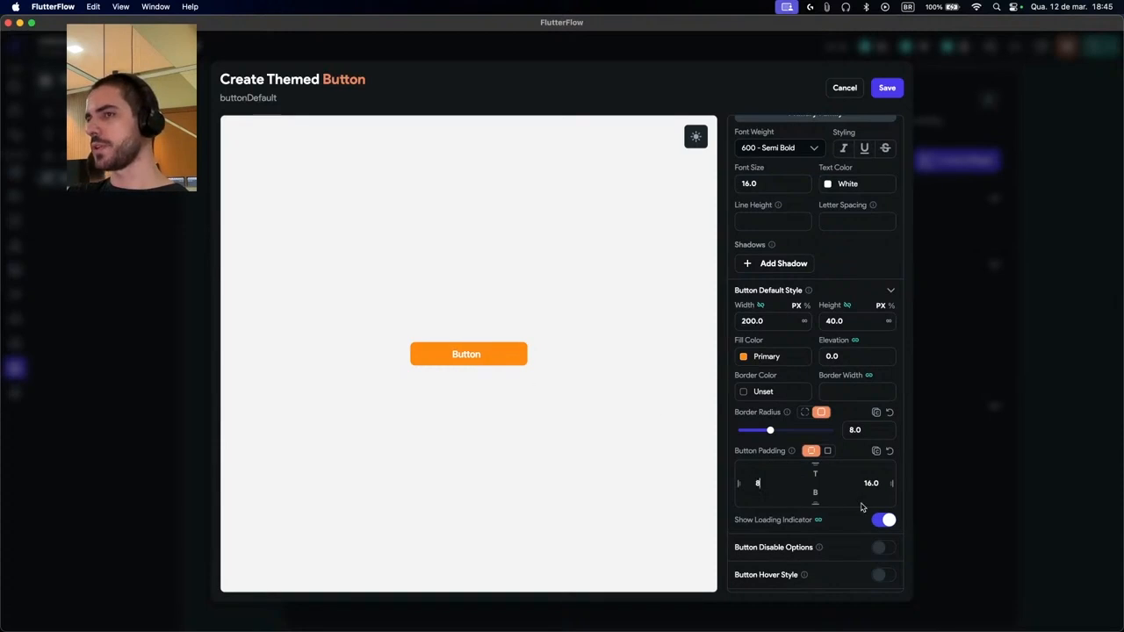
double_click(873, 483)
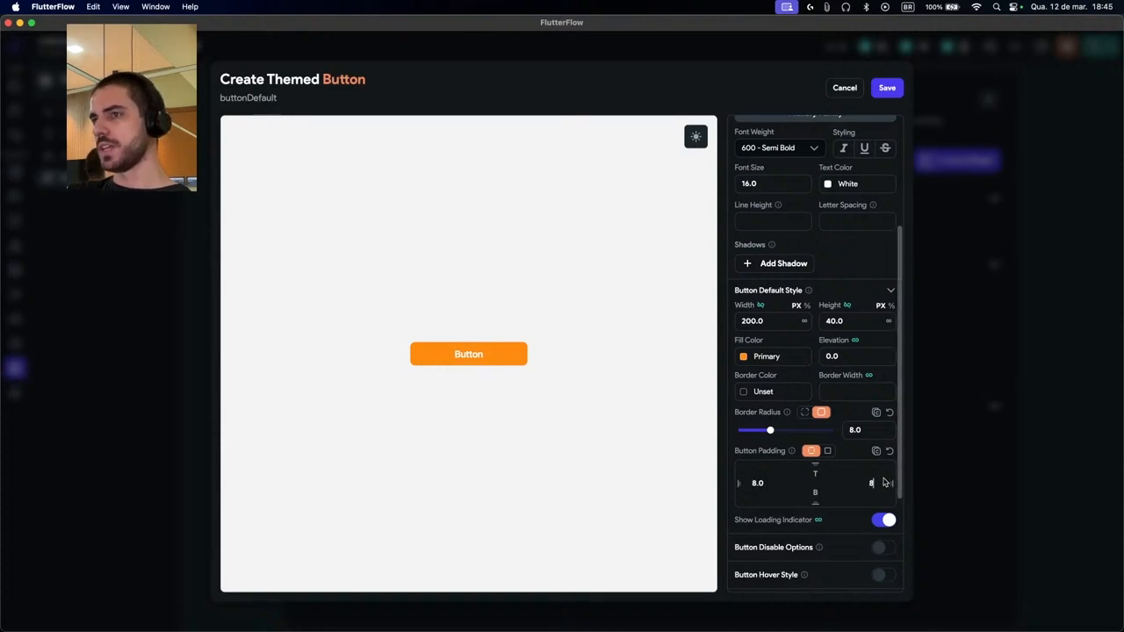
type("8")
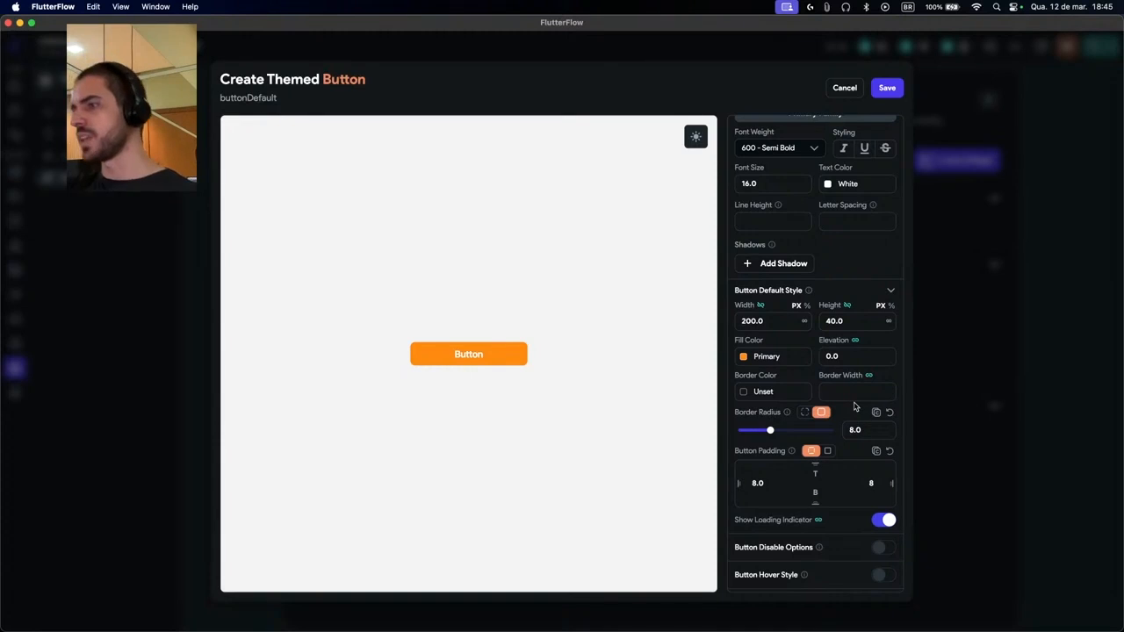
Try a top inner padding of 12 on the themed button and clear it again
left_click(815, 471)
type("12")
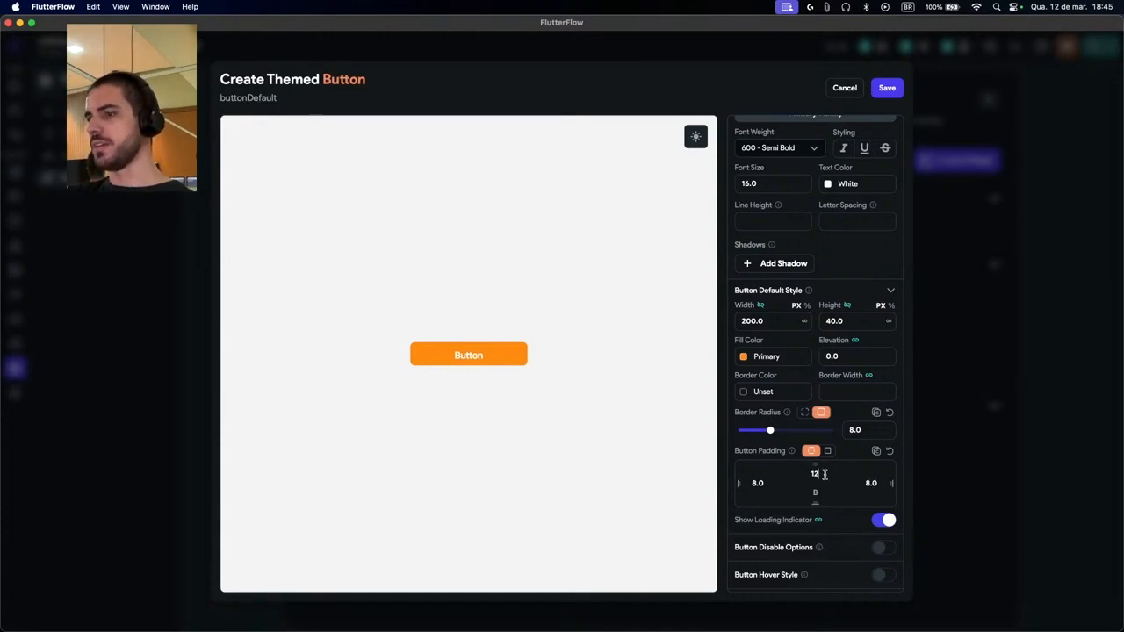
key("BackSpace")
key("BackSpace")
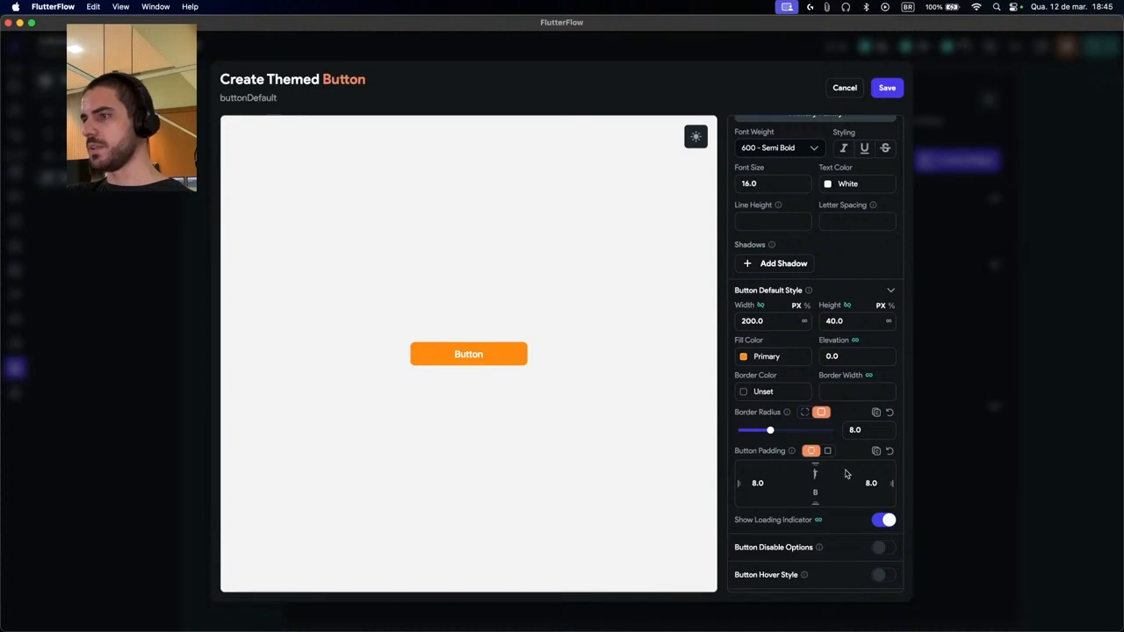
scroll(761, 389, "down", 3)
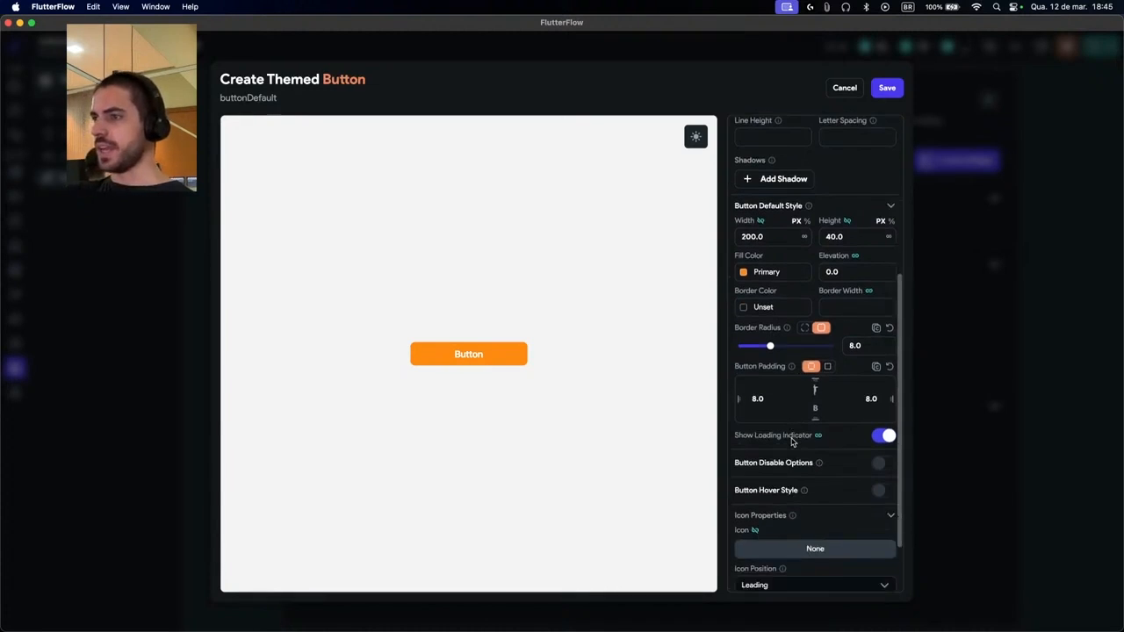
scroll(809, 416, "down", 2)
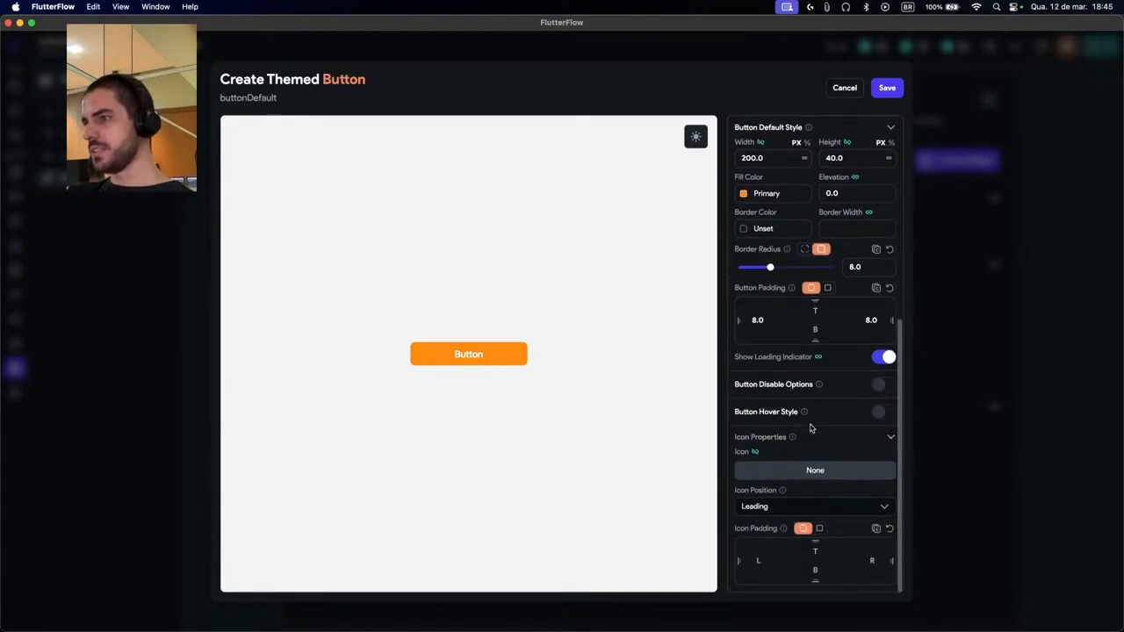
left_click(793, 506)
left_click(808, 497)
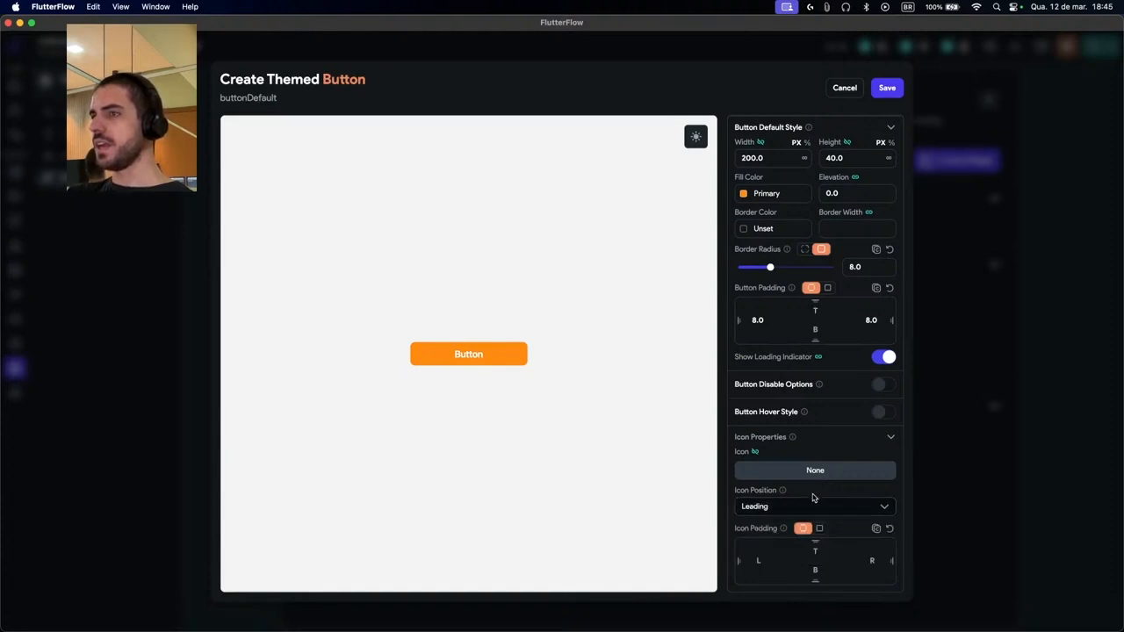
Try the Ten K icon on the themed button, set the icon position to Trailing, and remove the icon again
left_click(812, 471)
left_click(388, 289)
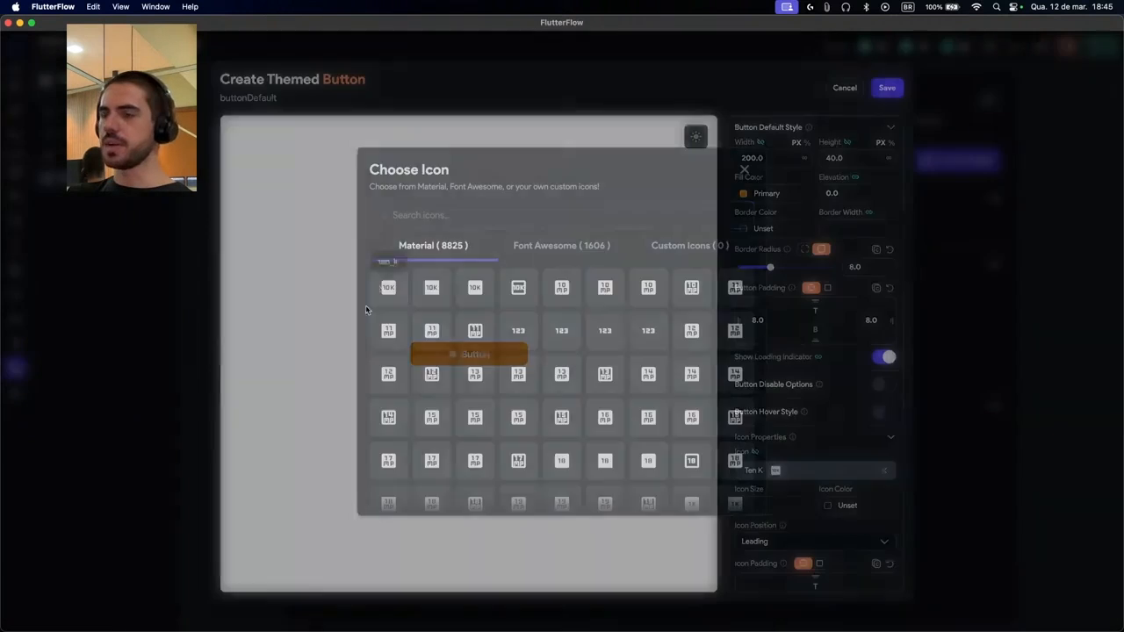
left_click(778, 542)
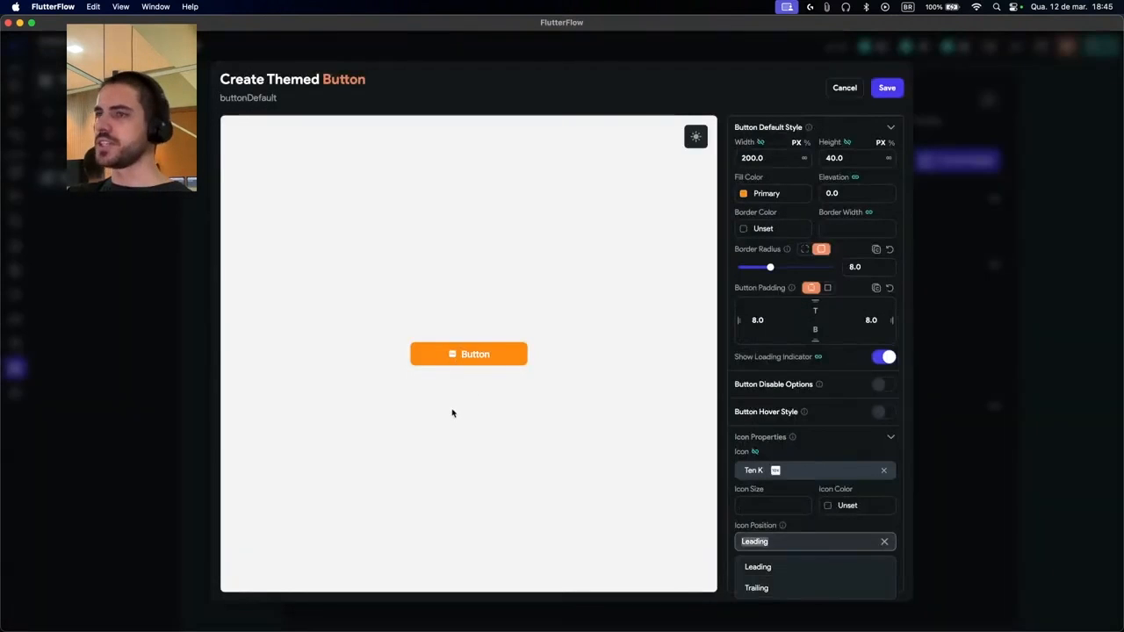
left_click(754, 588)
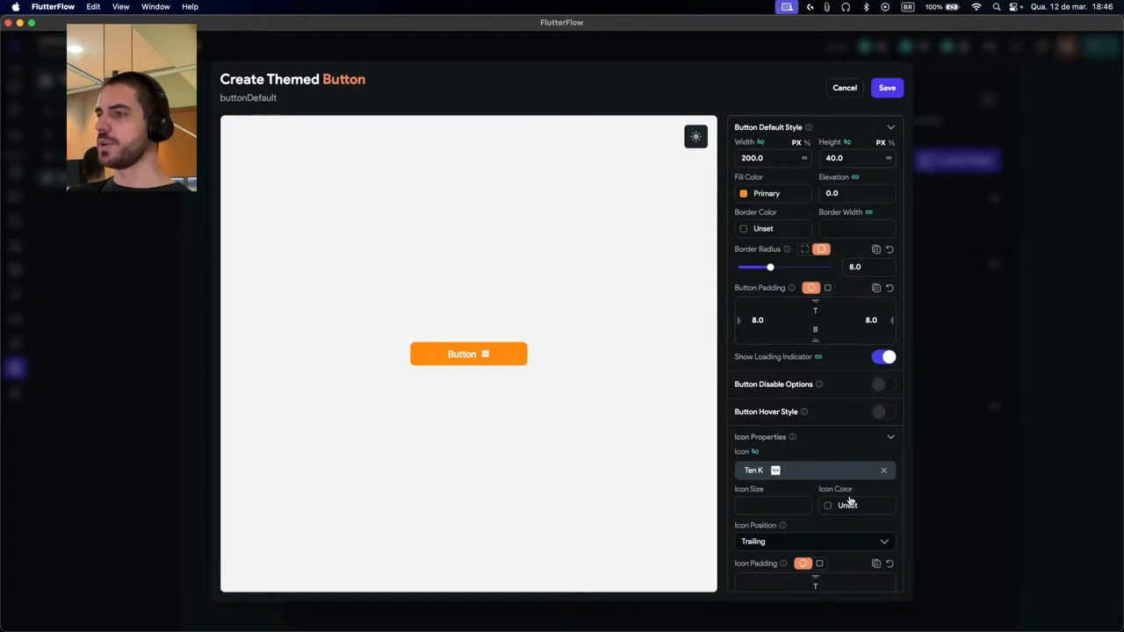
left_click(883, 470)
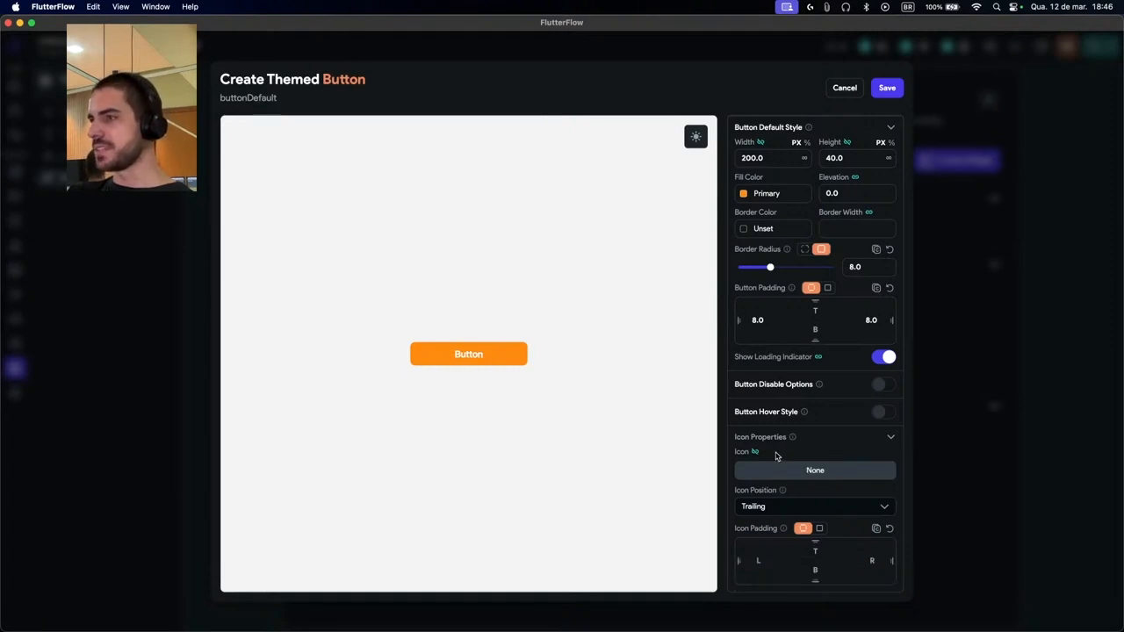
Save the buttonDefault themed button
scroll(793, 453, "up", 1)
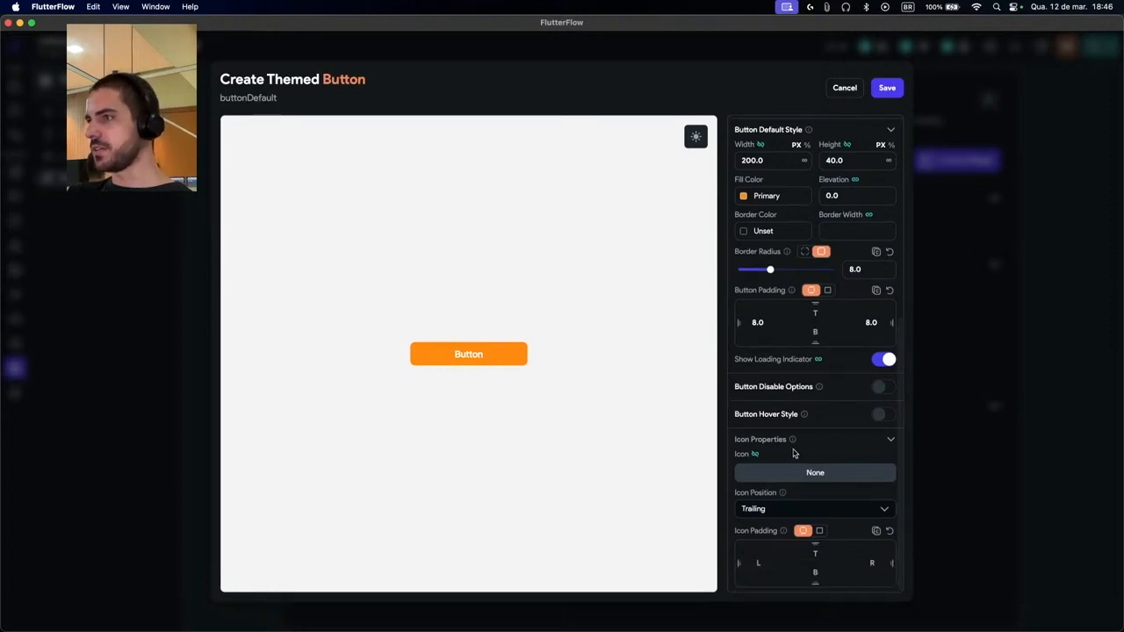
scroll(794, 453, "up", 5)
left_click(887, 88)
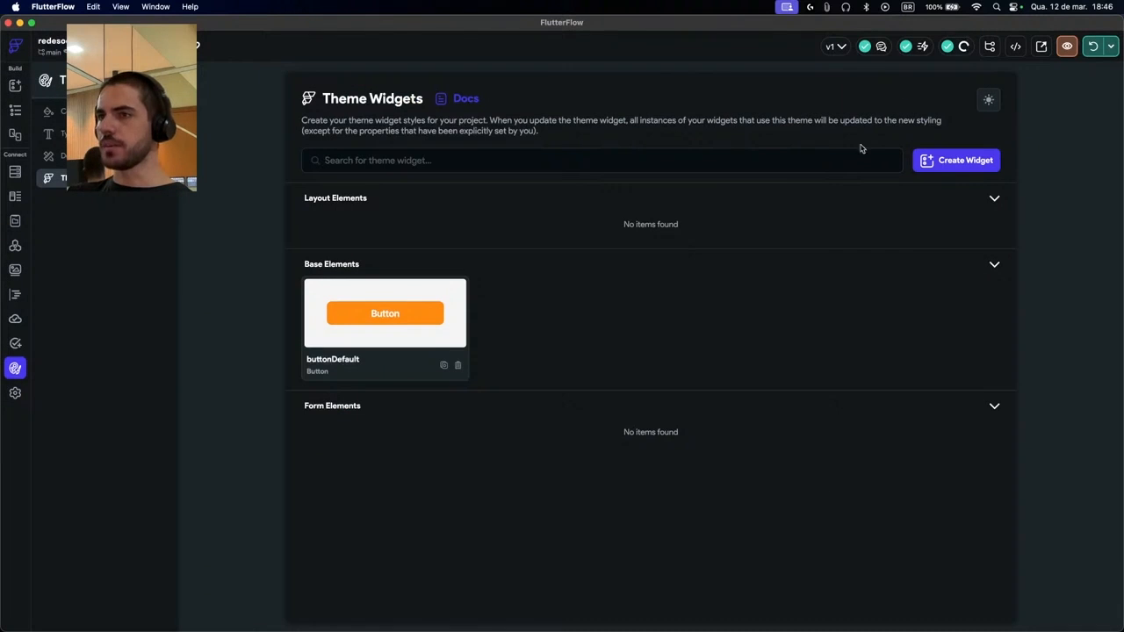
Create a theme widget of the IconButton type named dissmis
left_click(967, 162)
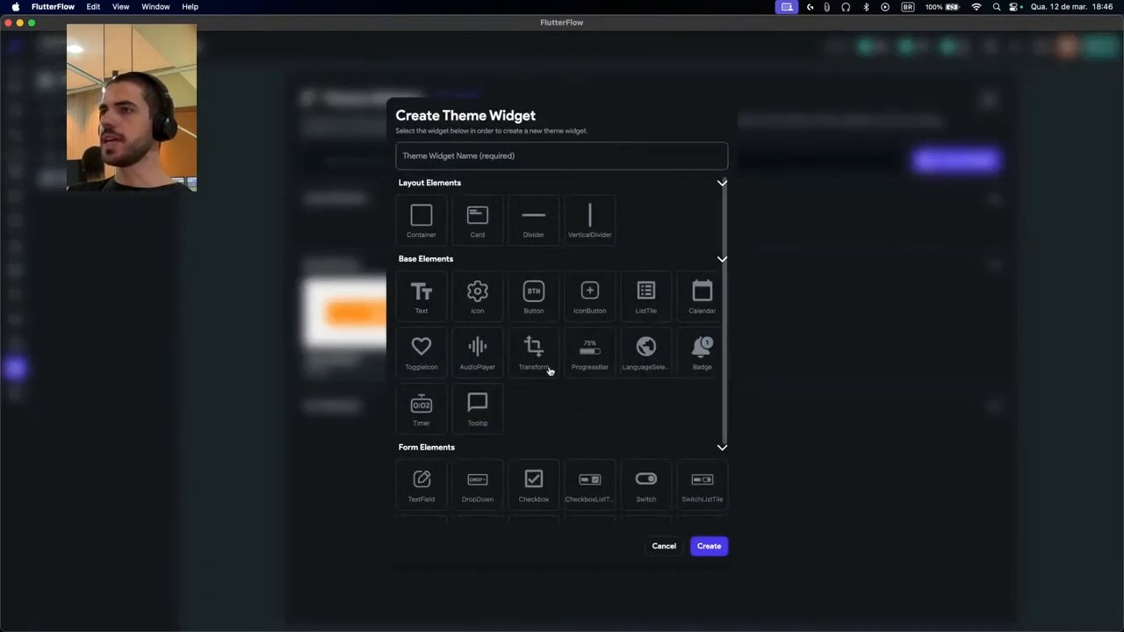
left_click(587, 306)
left_click(700, 545)
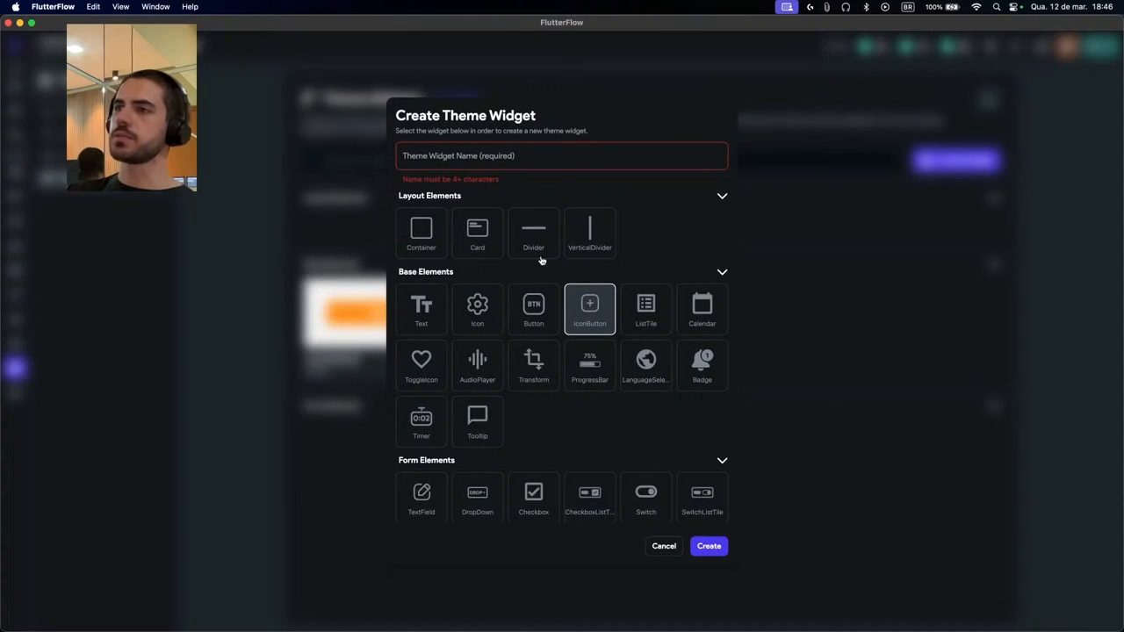
left_click(505, 162)
type("dis")
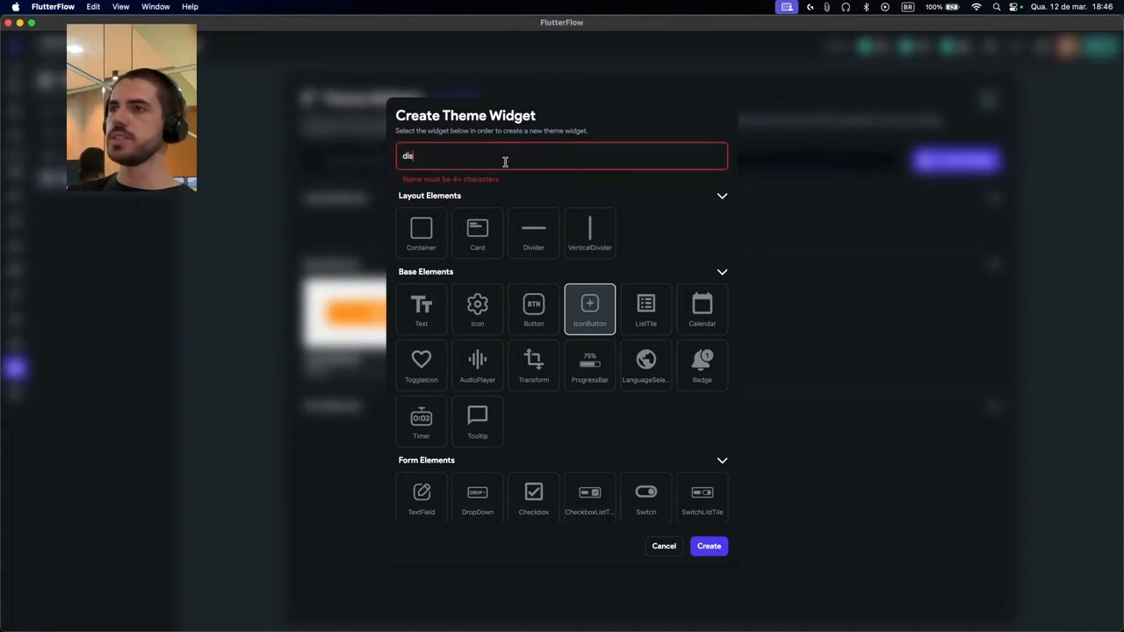
type("mis")
key("BackSpace")
key("BackSpace")
type("mis")
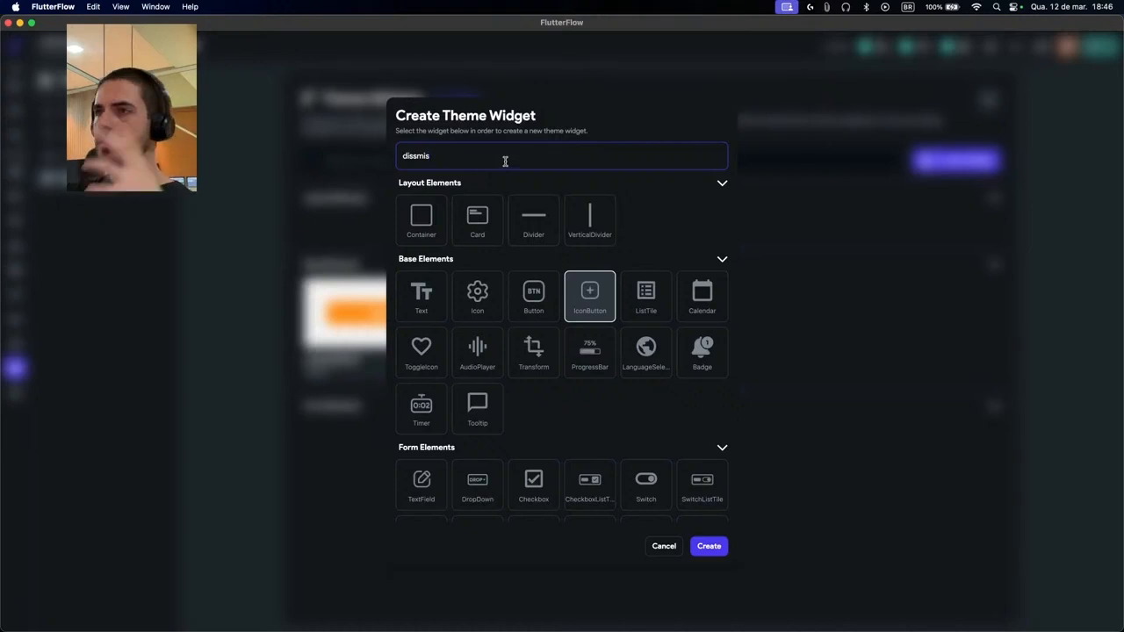
key("Return")
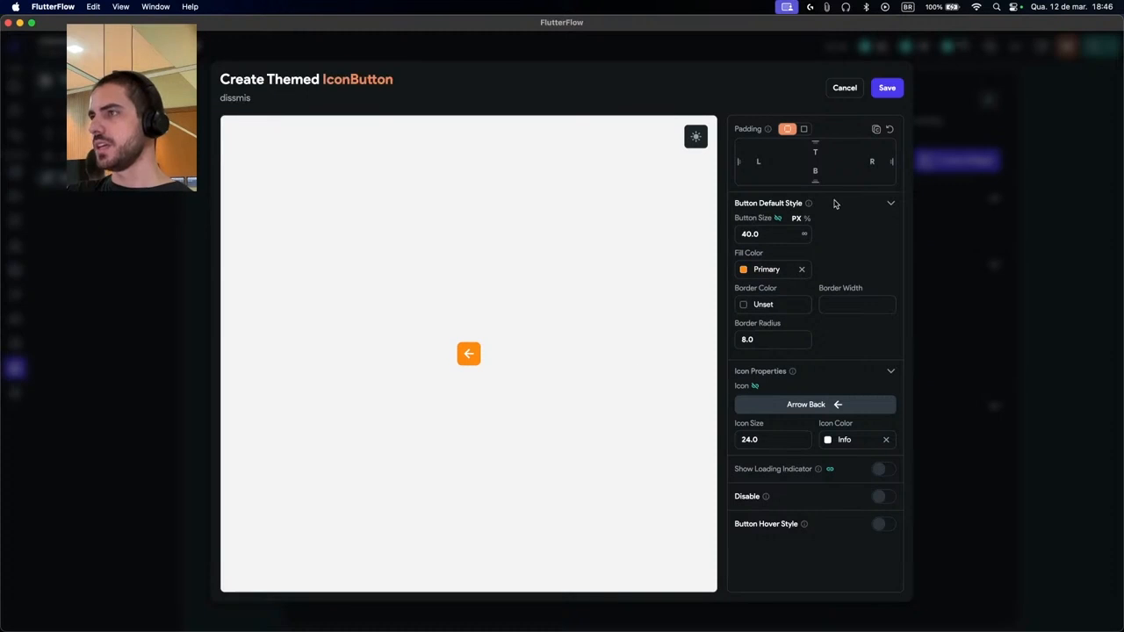
Search the icon library for close and set the themed icon button's icon to the Material Close icon
left_click(807, 401)
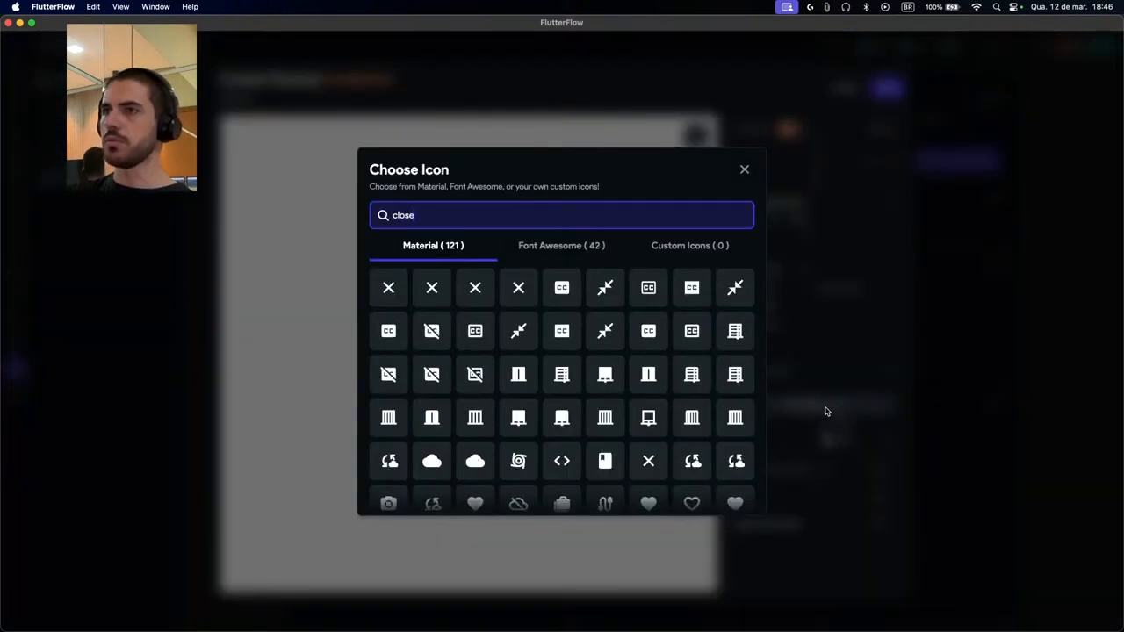
left_click(388, 288)
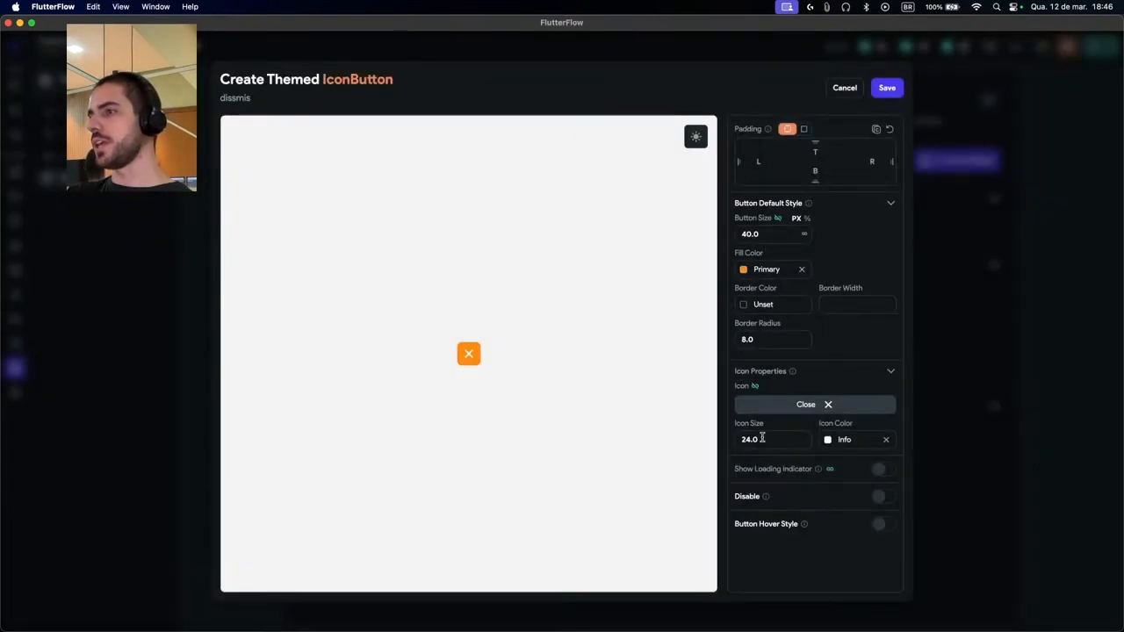
left_click(825, 409)
scroll(567, 344, "down", 3)
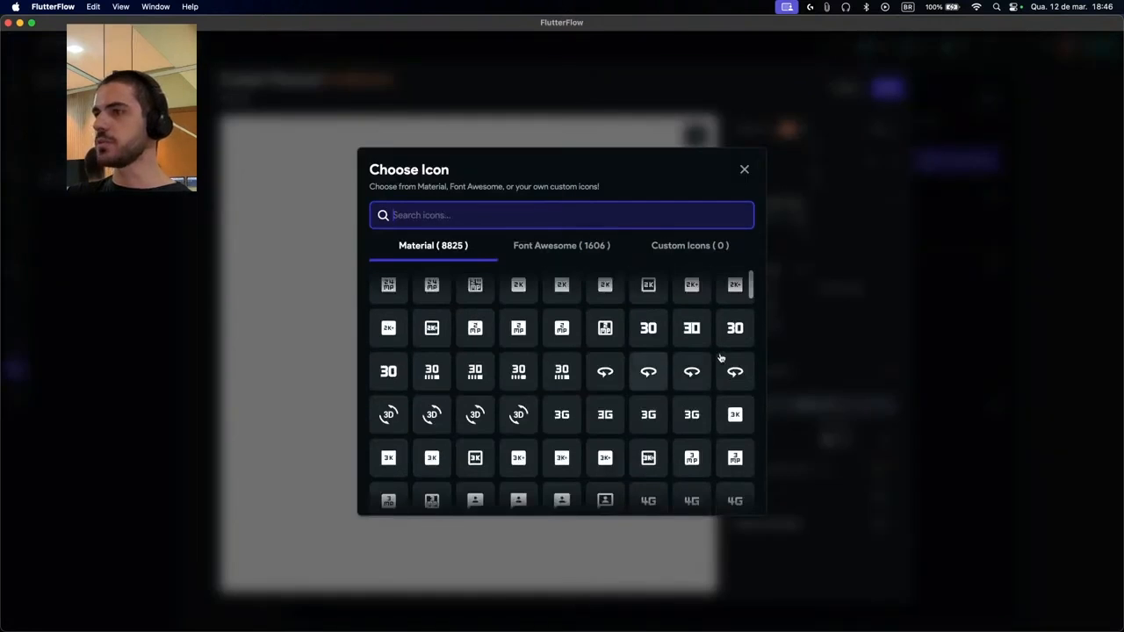
left_click_drag(751, 296, 747, 246)
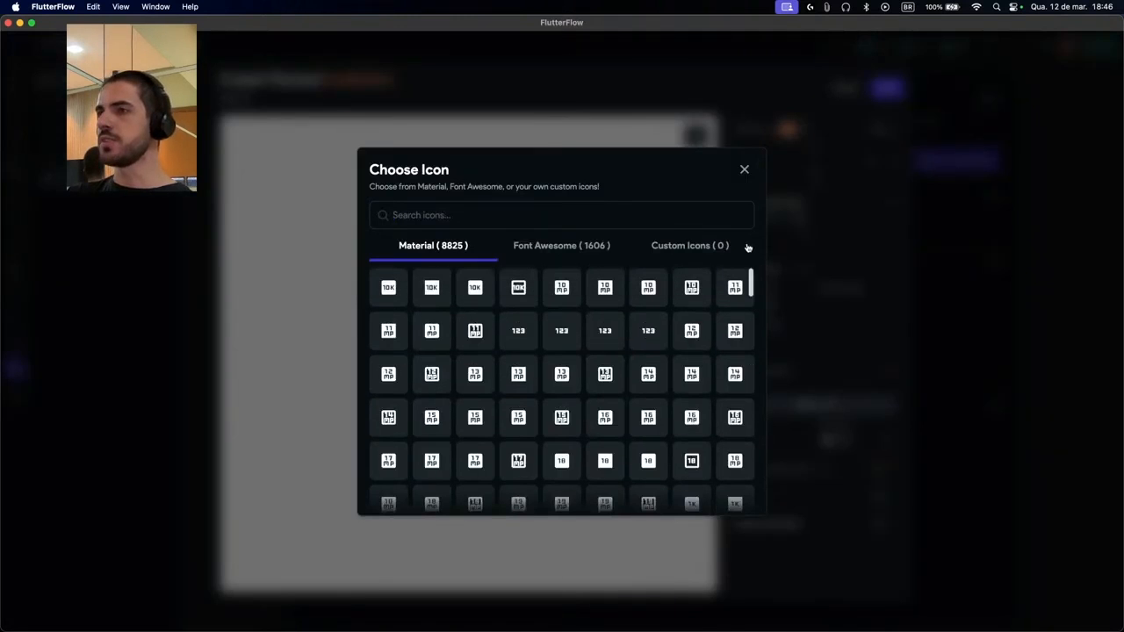
left_click(446, 218)
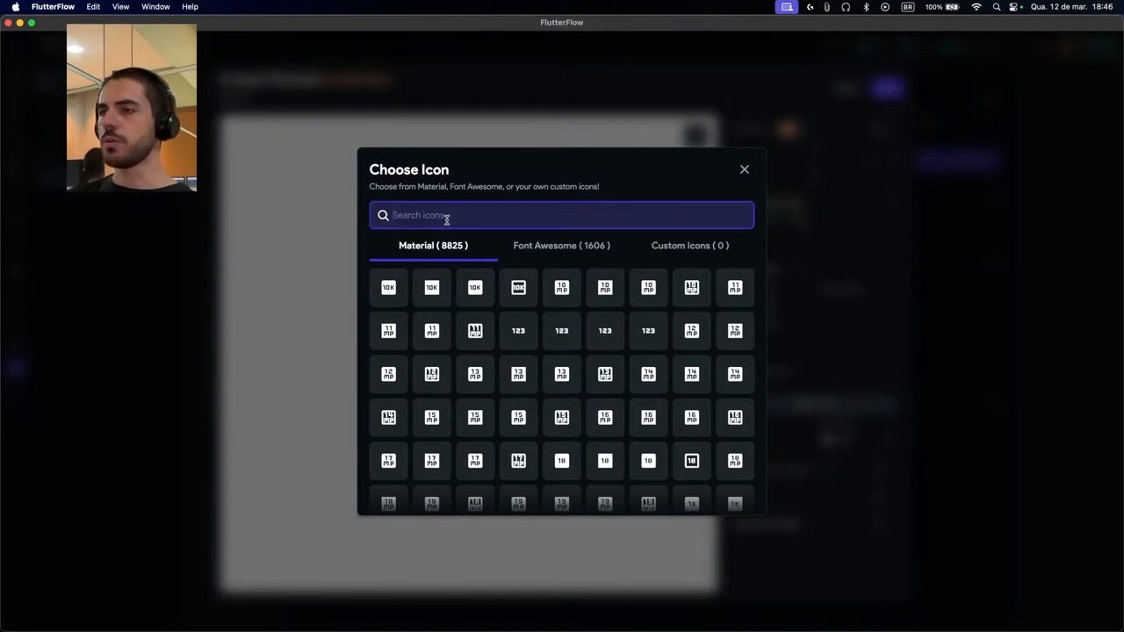
type("close")
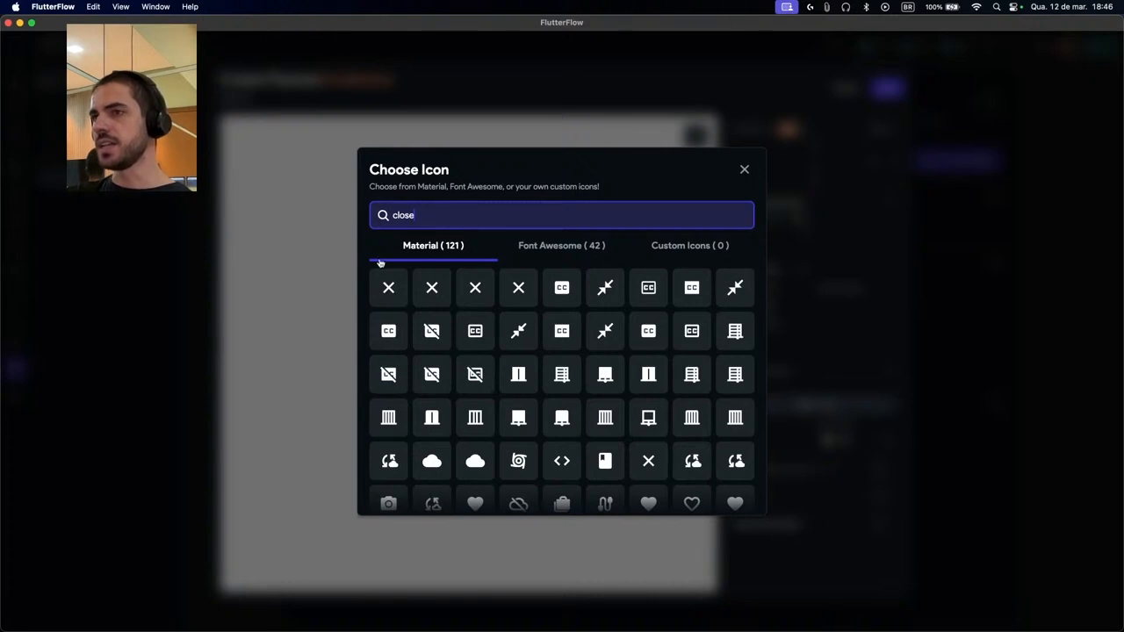
left_click(389, 289)
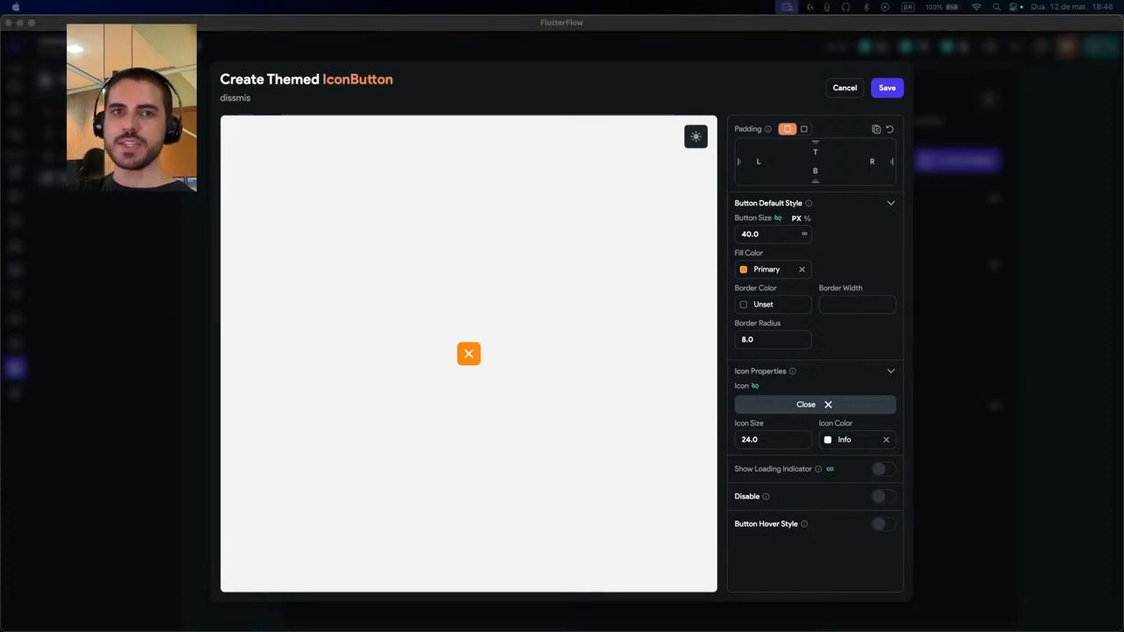
Clear the themed icon button's fill color so it is unset
left_click(746, 270)
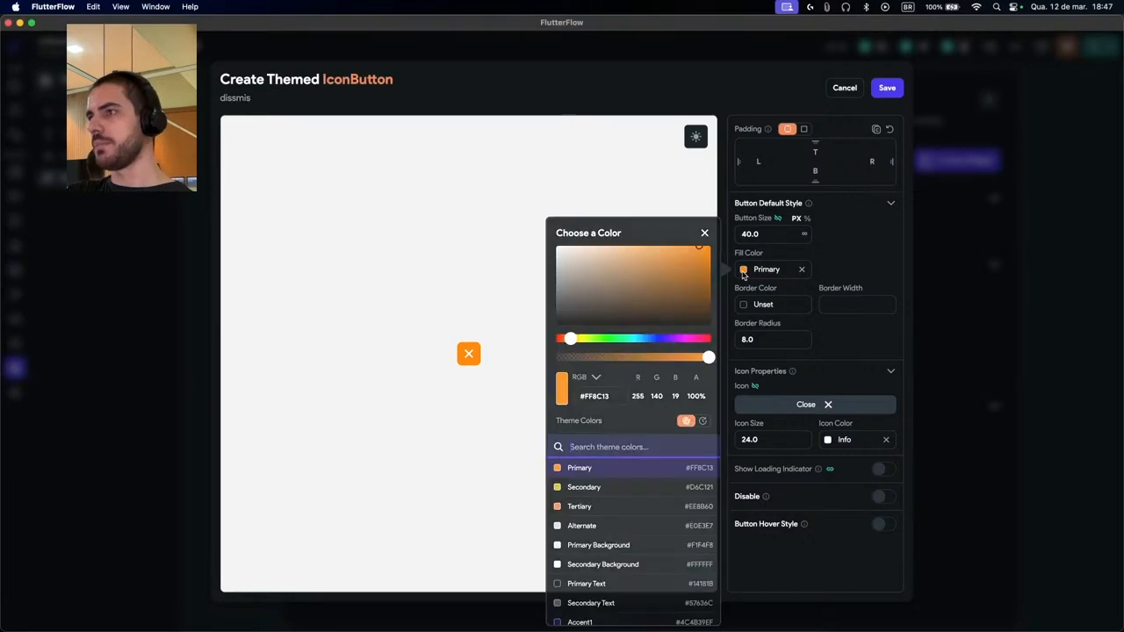
left_click(745, 271)
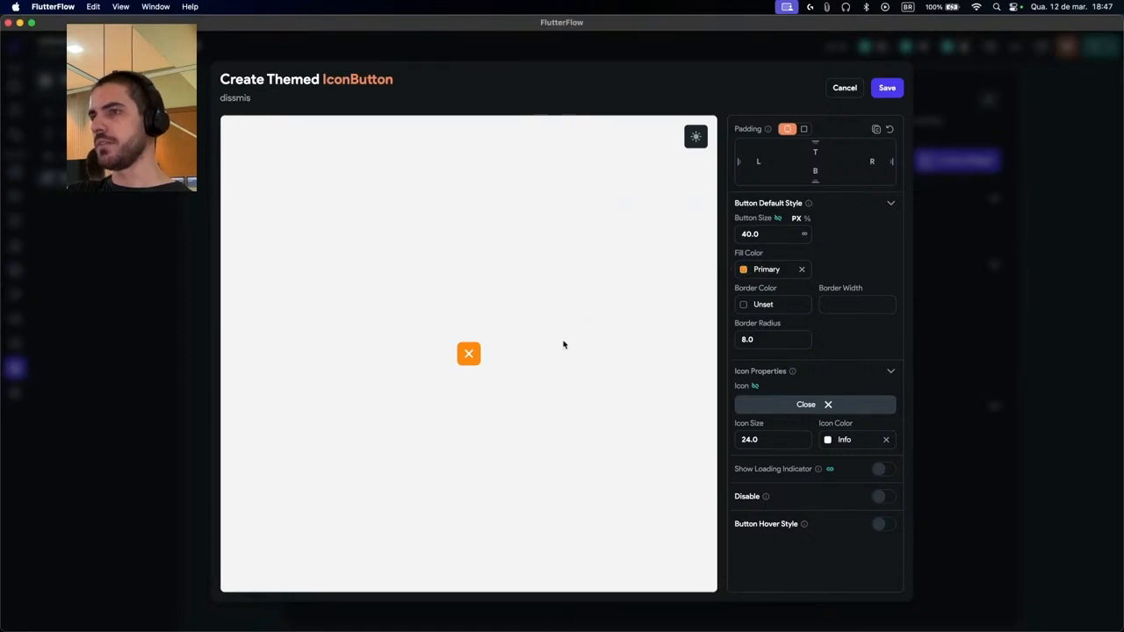
left_click(801, 269)
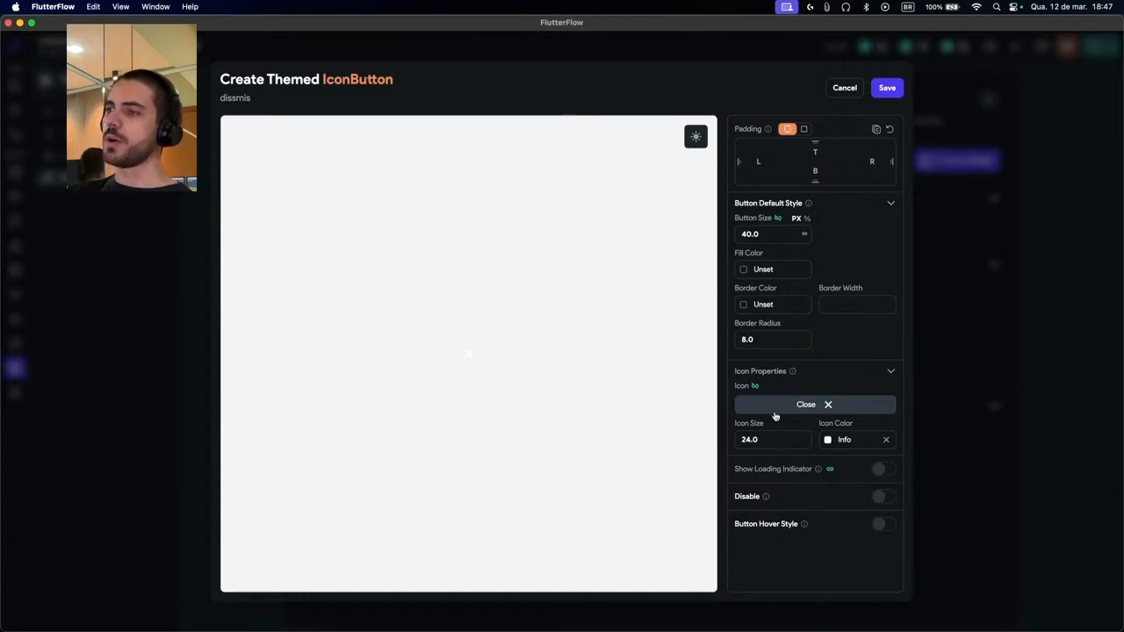
Set the icon color to the Primary Text theme color and save the themed icon button
left_click(829, 440)
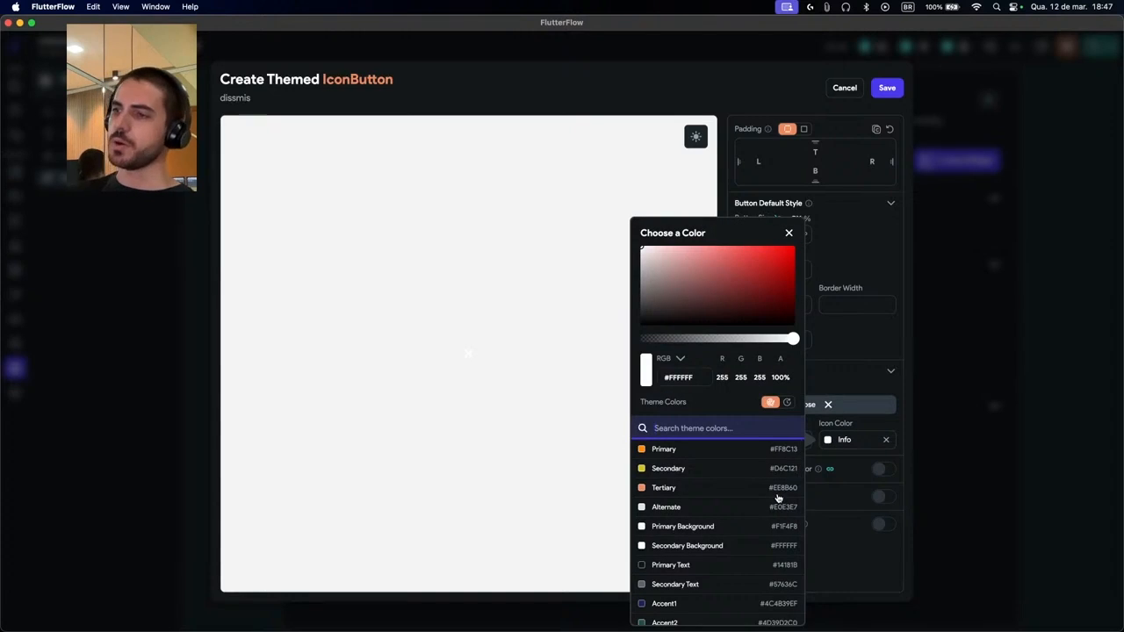
left_click(686, 571)
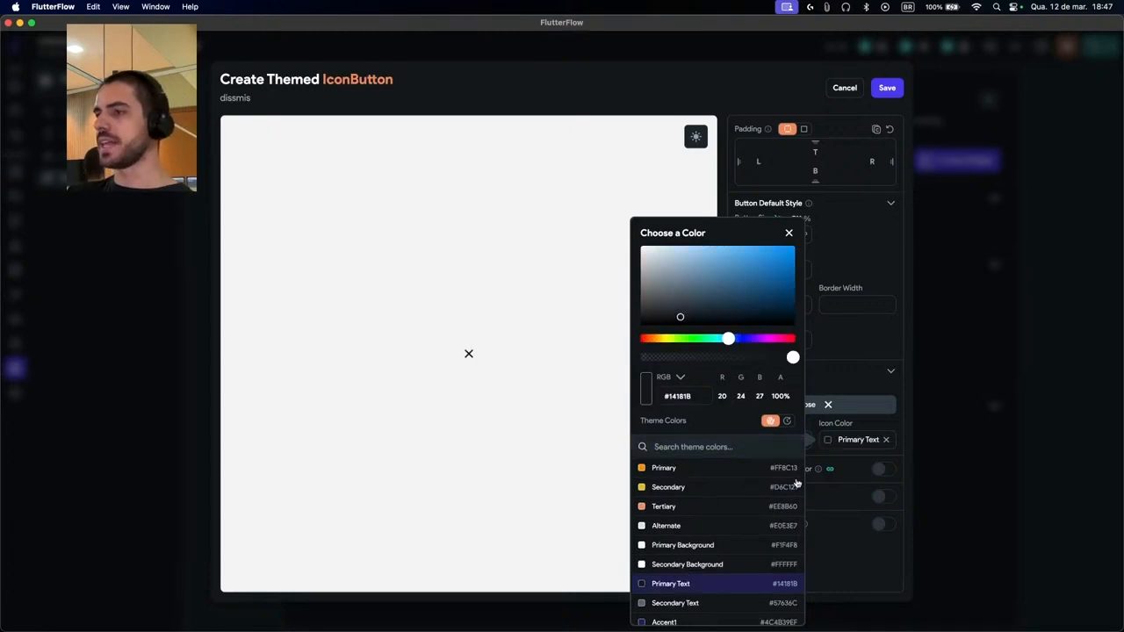
left_click(814, 427)
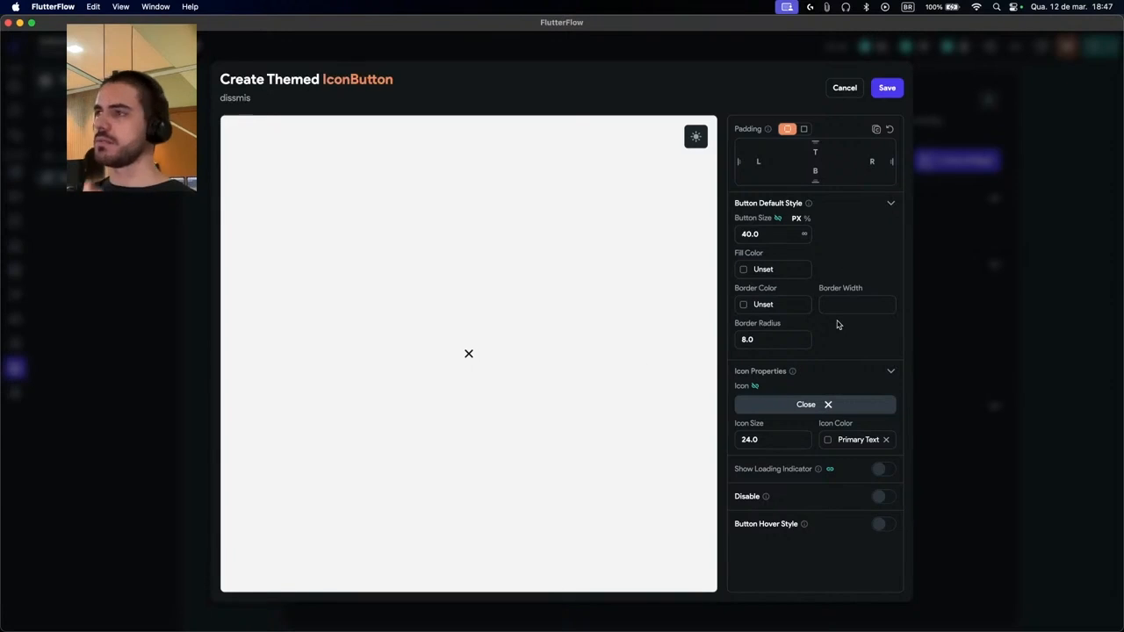
left_click(887, 88)
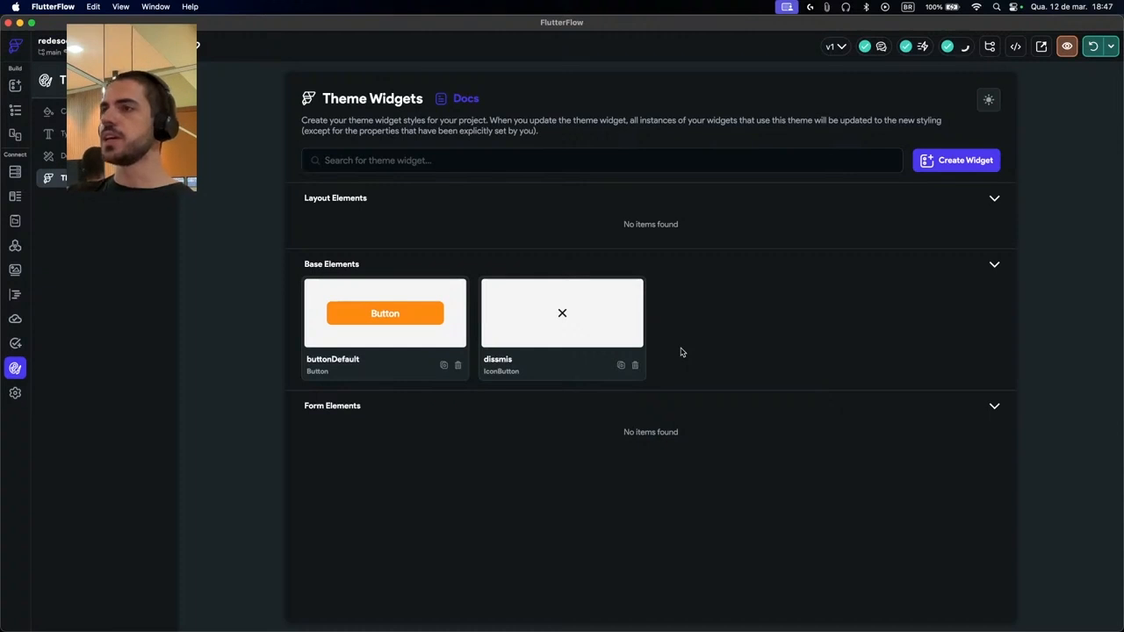
Create a theme widget of the TextField type named textfieldDefault
left_click(938, 165)
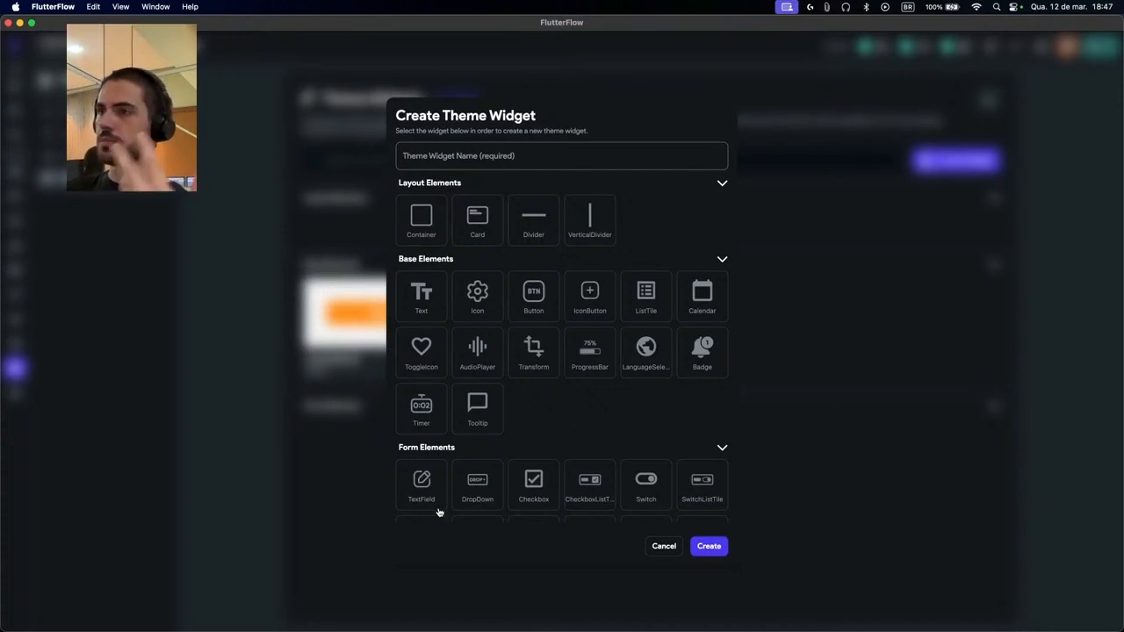
scroll(555, 407, "down", 1)
scroll(554, 407, "down", 2)
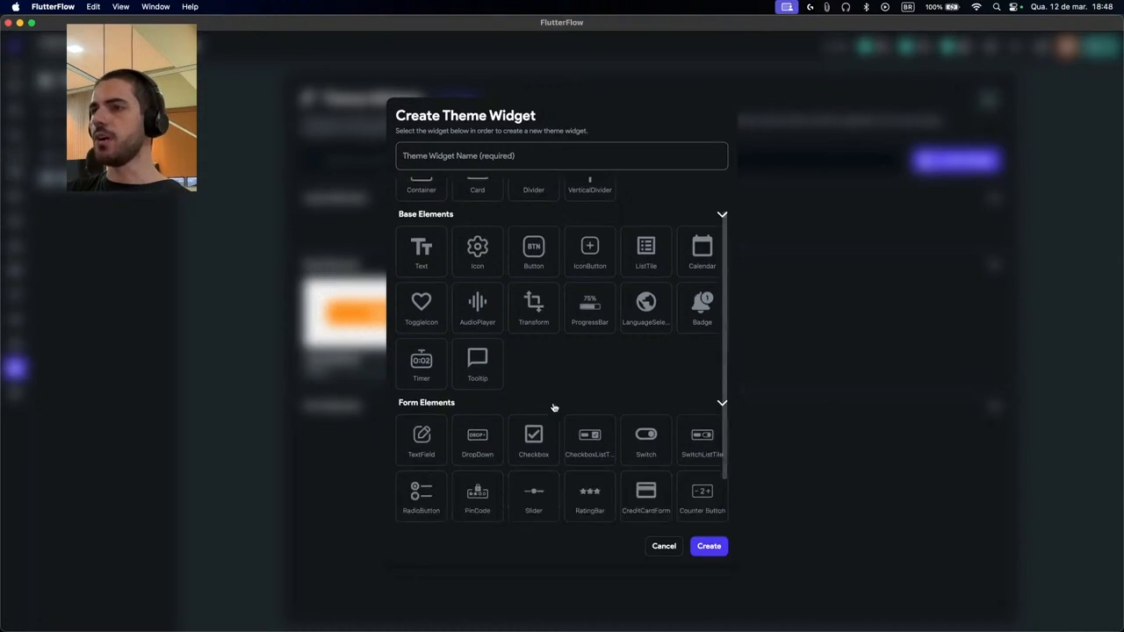
left_click(427, 451)
left_click(709, 546)
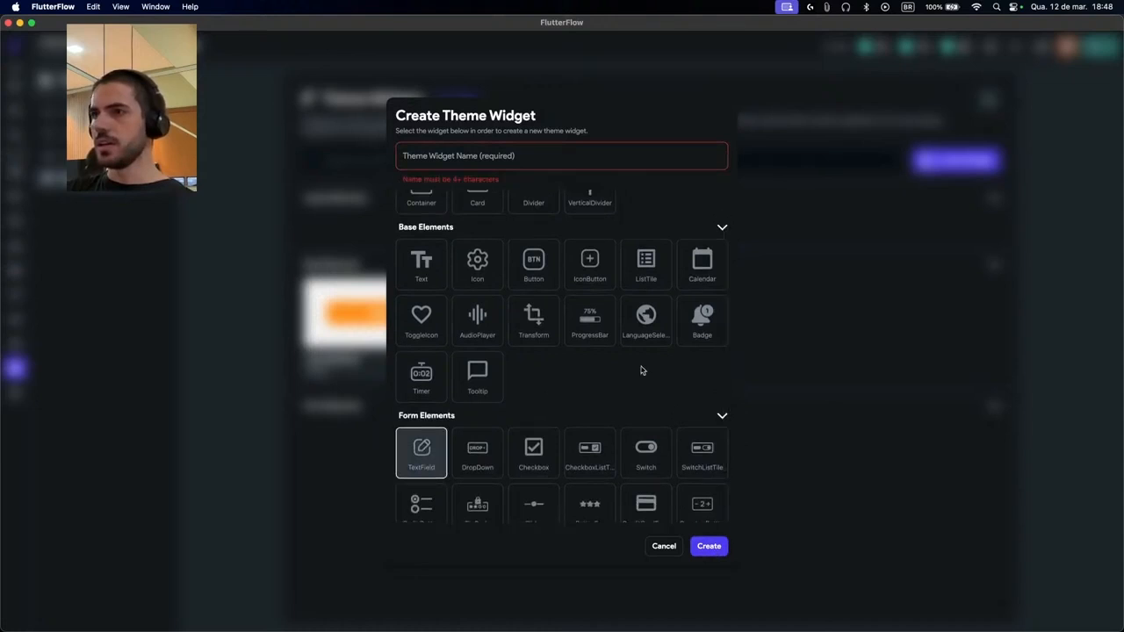
left_click(540, 155)
type("tex")
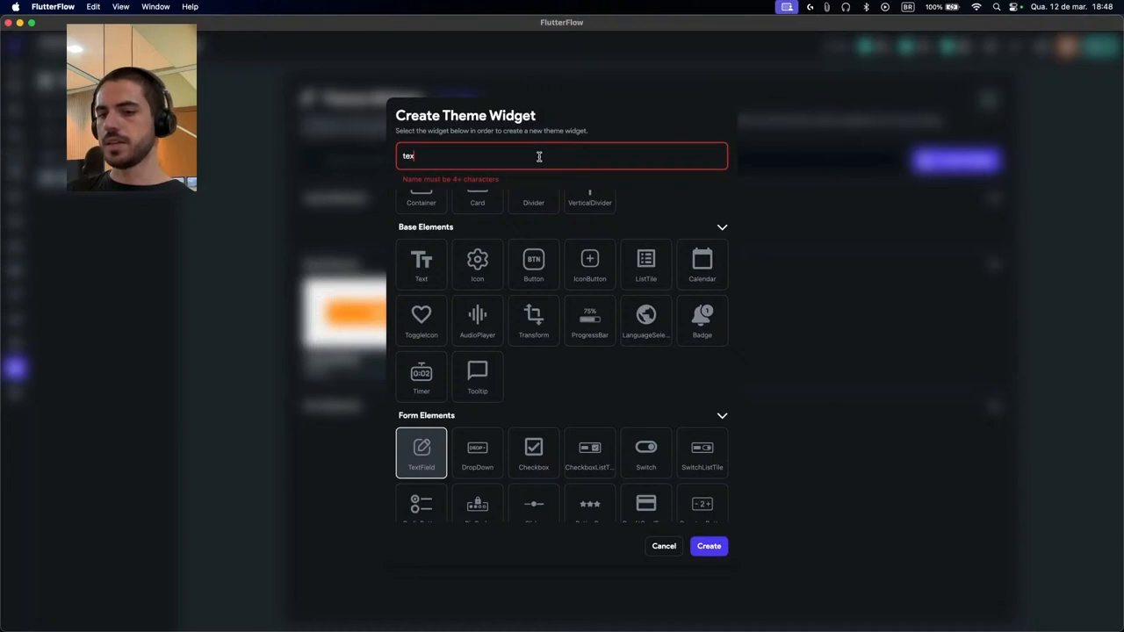
type("tfield")
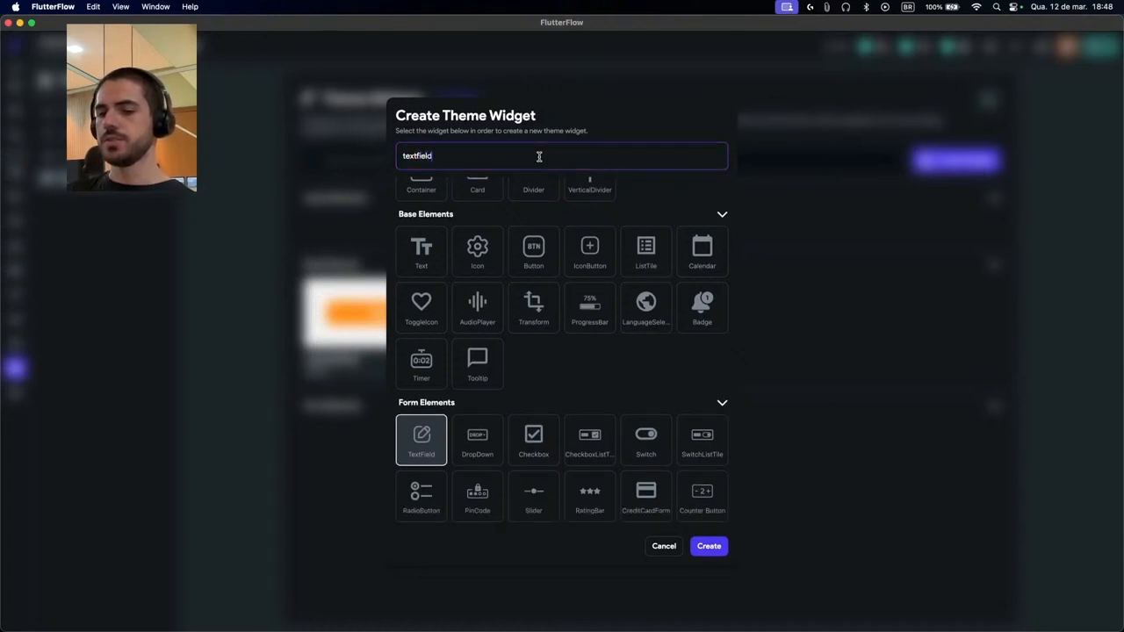
type("Fefault")
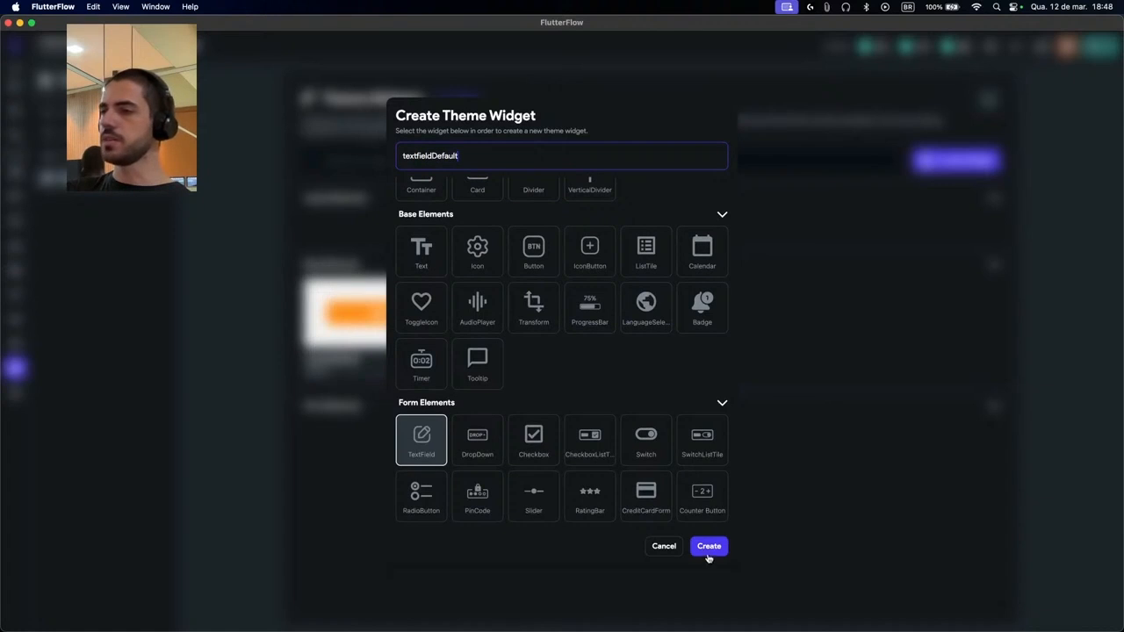
left_click(708, 547)
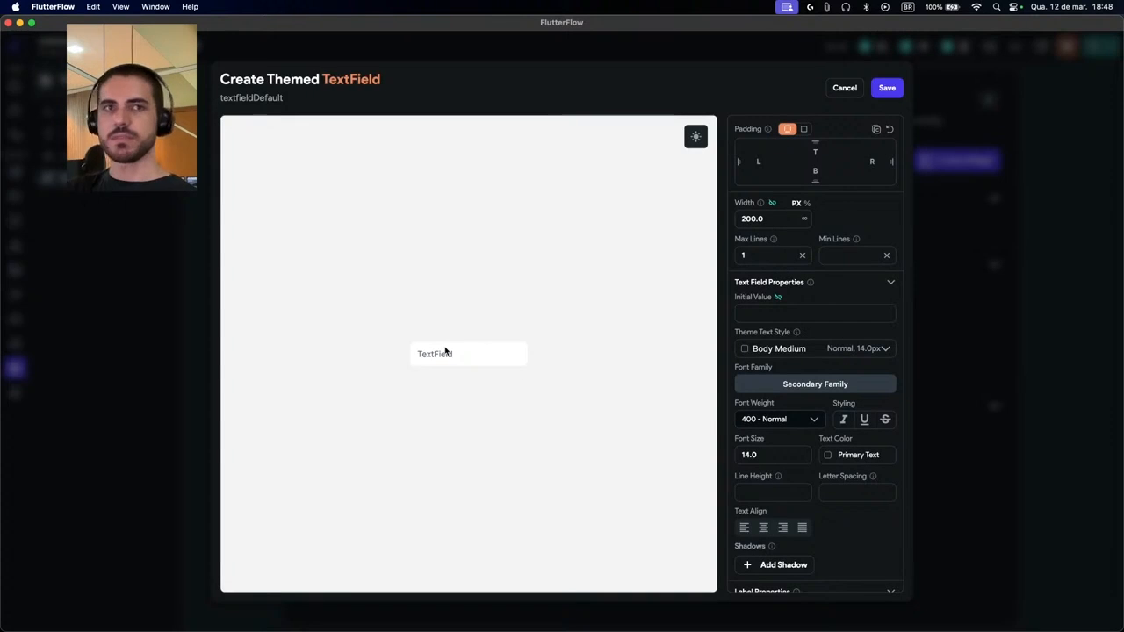
Set the themed text field's border color to the Primary Text theme color
scroll(803, 368, "down", 15)
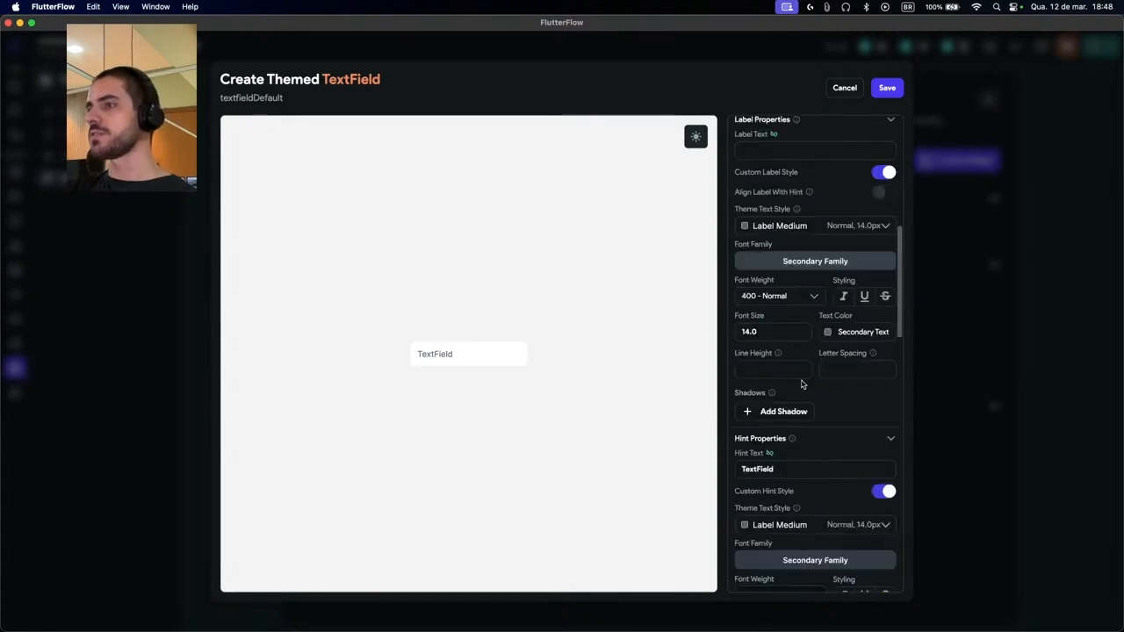
scroll(801, 399, "up", 10)
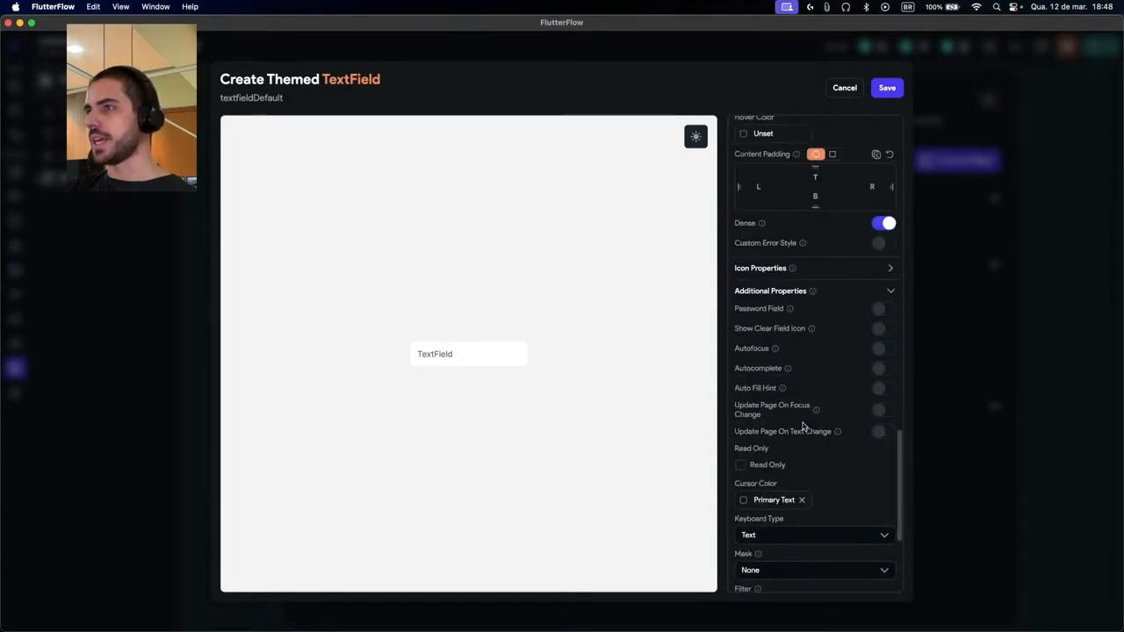
scroll(802, 420, "up", 1)
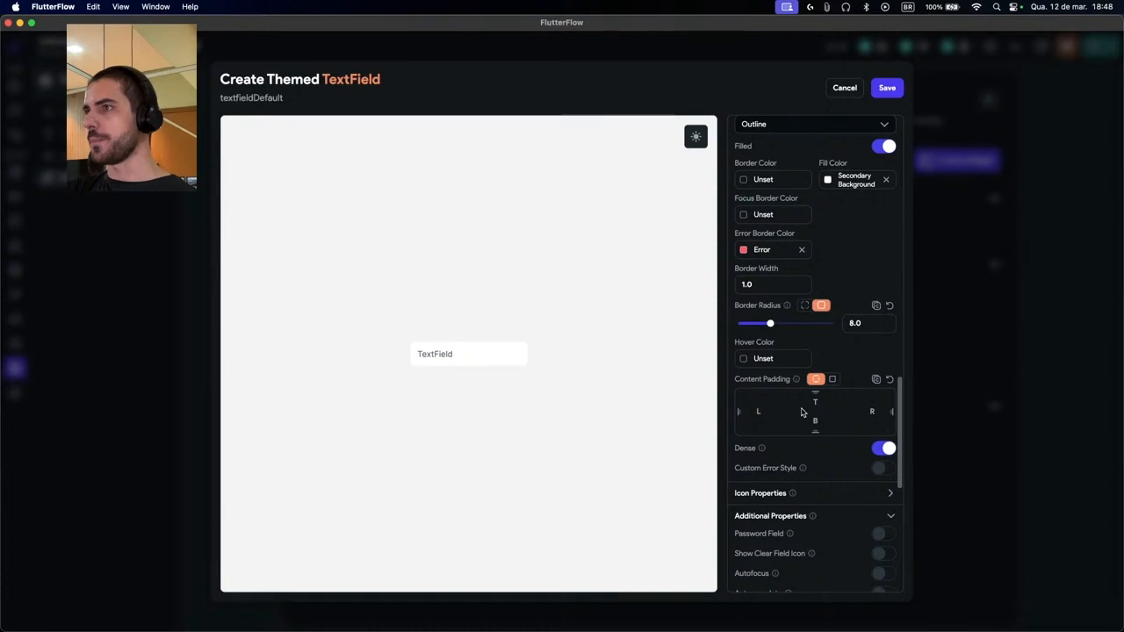
scroll(801, 412, "up", 1)
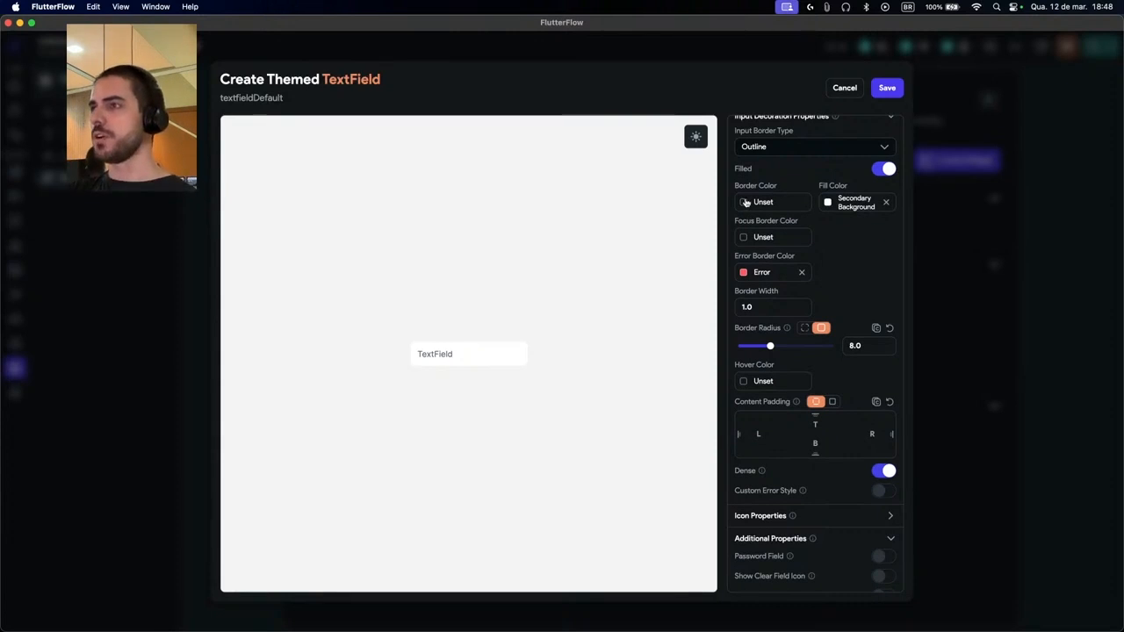
left_click(746, 202)
left_click(627, 512)
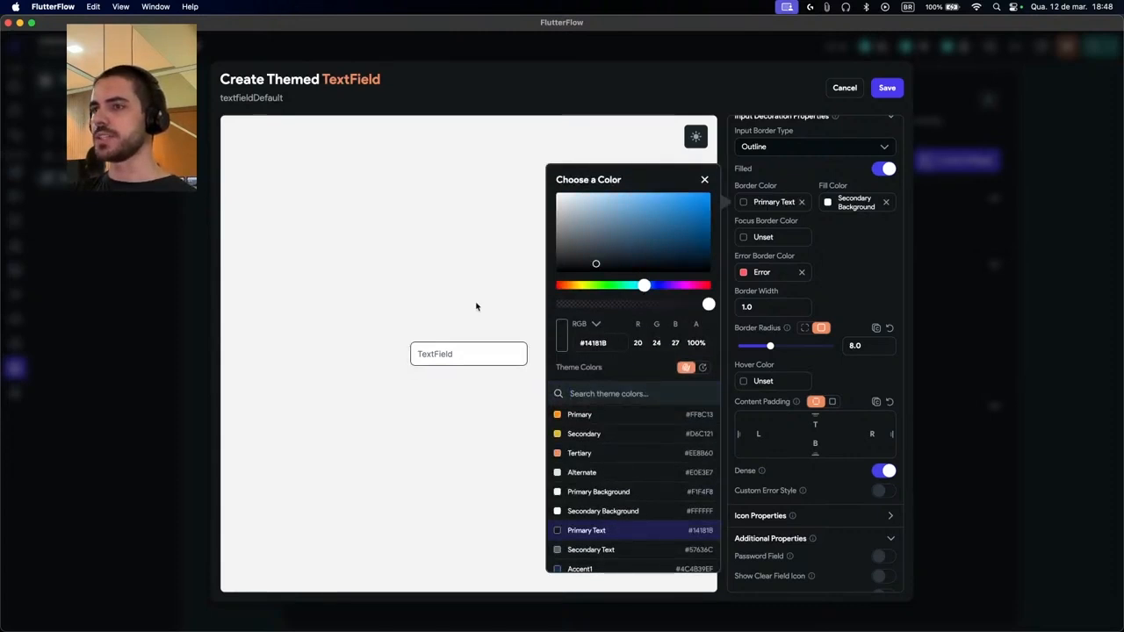
left_click(476, 307)
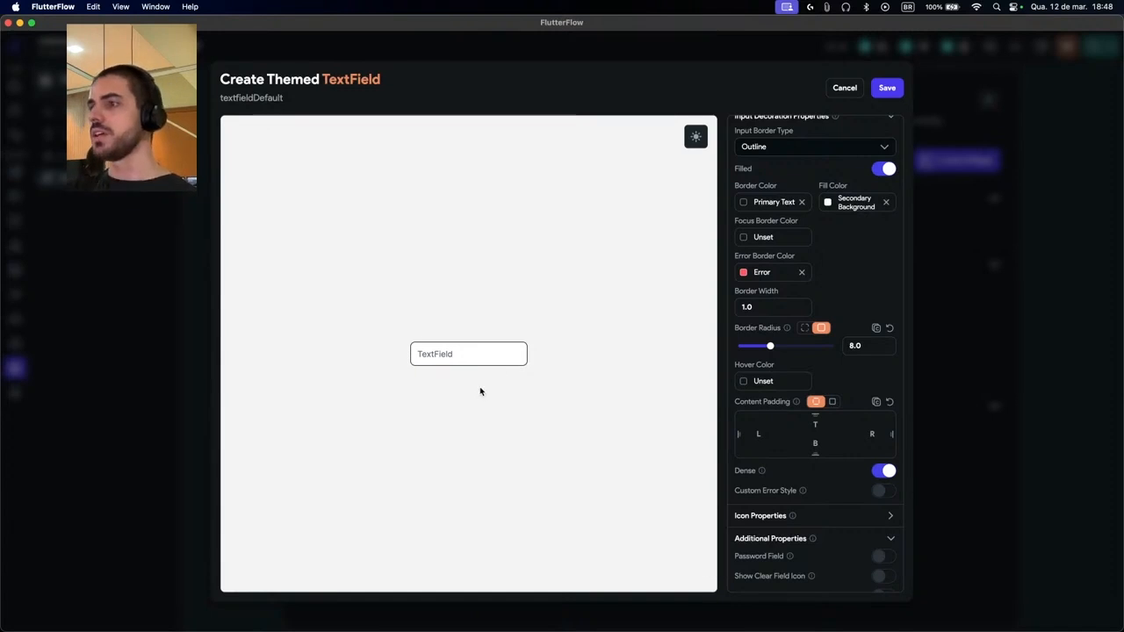
Set the themed text field's width to infinite so it fills the available space
scroll(816, 387, "down", 3)
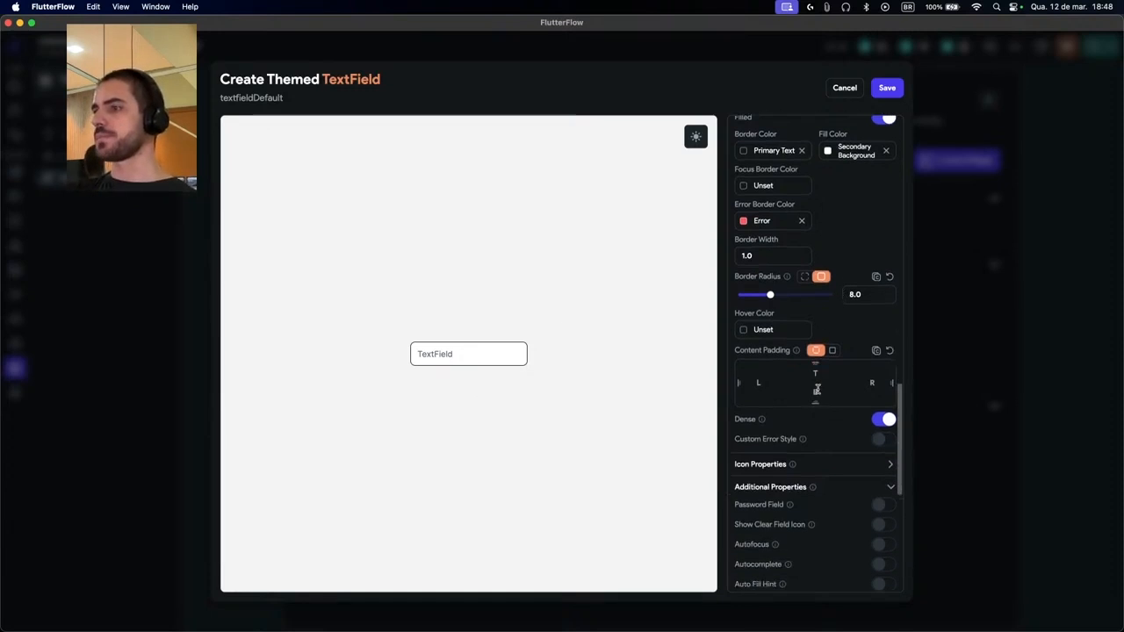
scroll(812, 394, "down", 5)
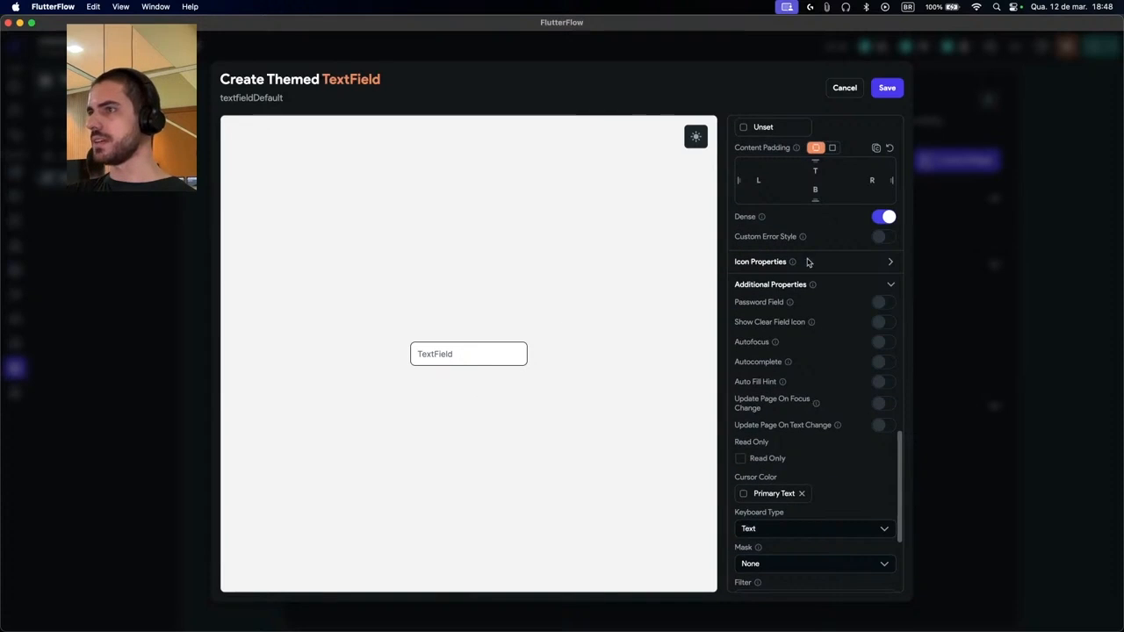
scroll(817, 351, "down", 3)
scroll(849, 360, "down", 5)
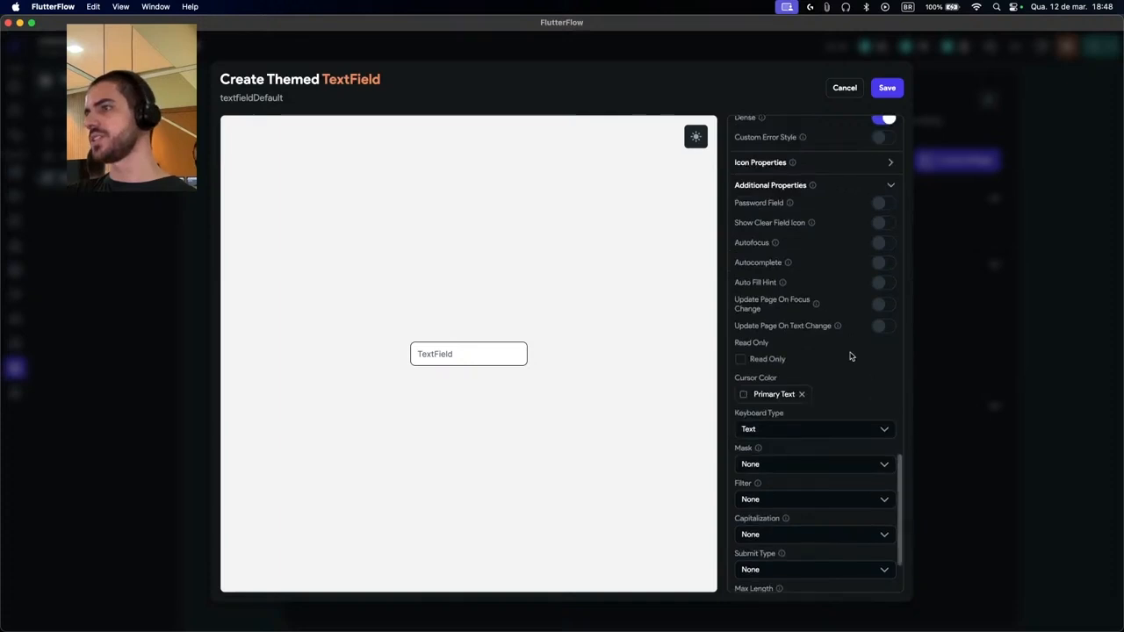
scroll(847, 375, "up", 10)
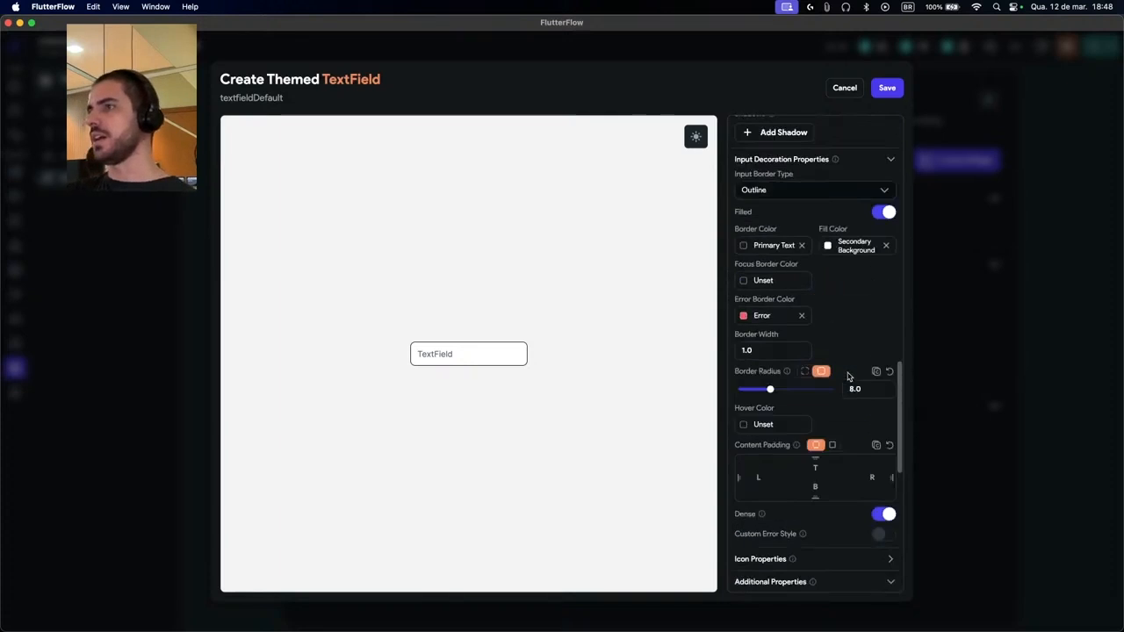
scroll(842, 375, "up", 5)
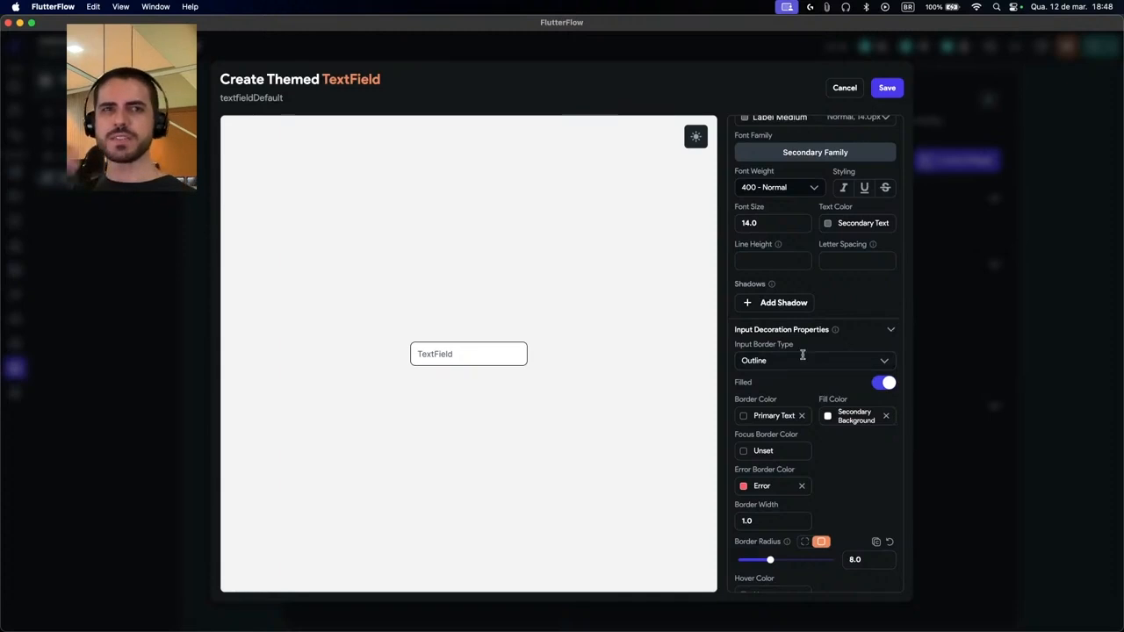
scroll(803, 355, "up", 15)
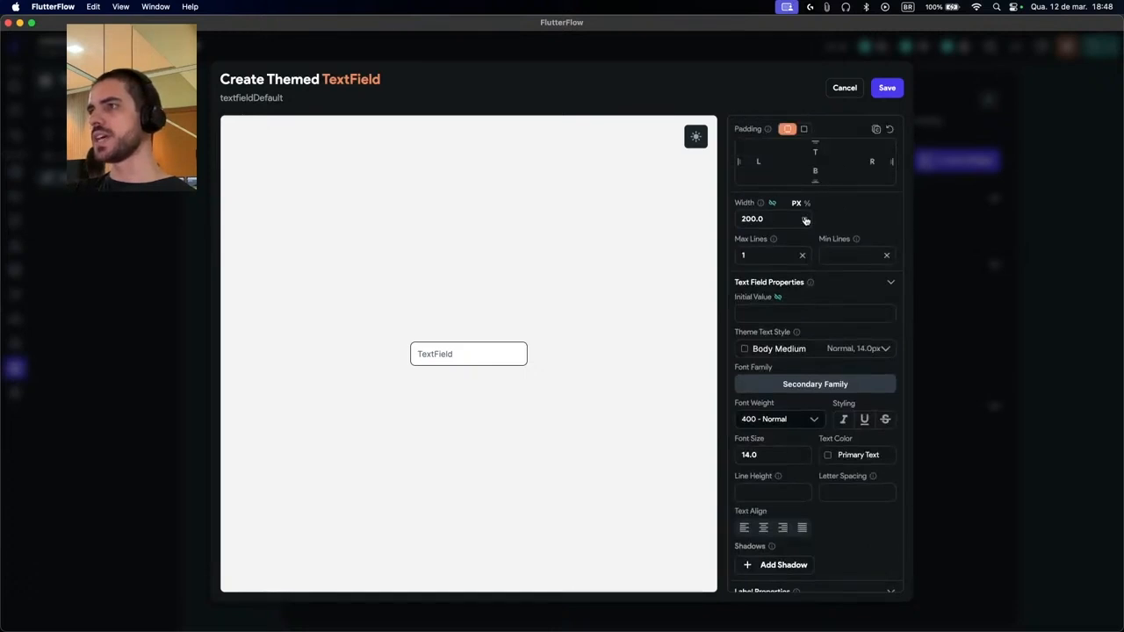
left_click(802, 219)
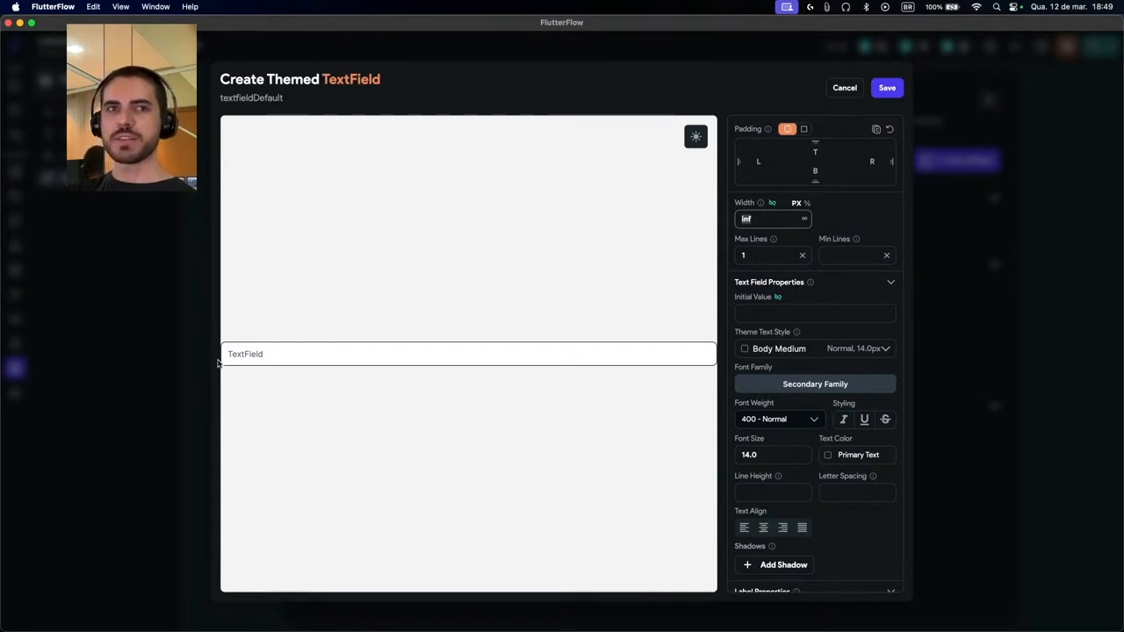
Set the themed text field's left, top, right and bottom padding individually to 8
left_click(775, 164)
type("8")
key("BackSpace")
type("16")
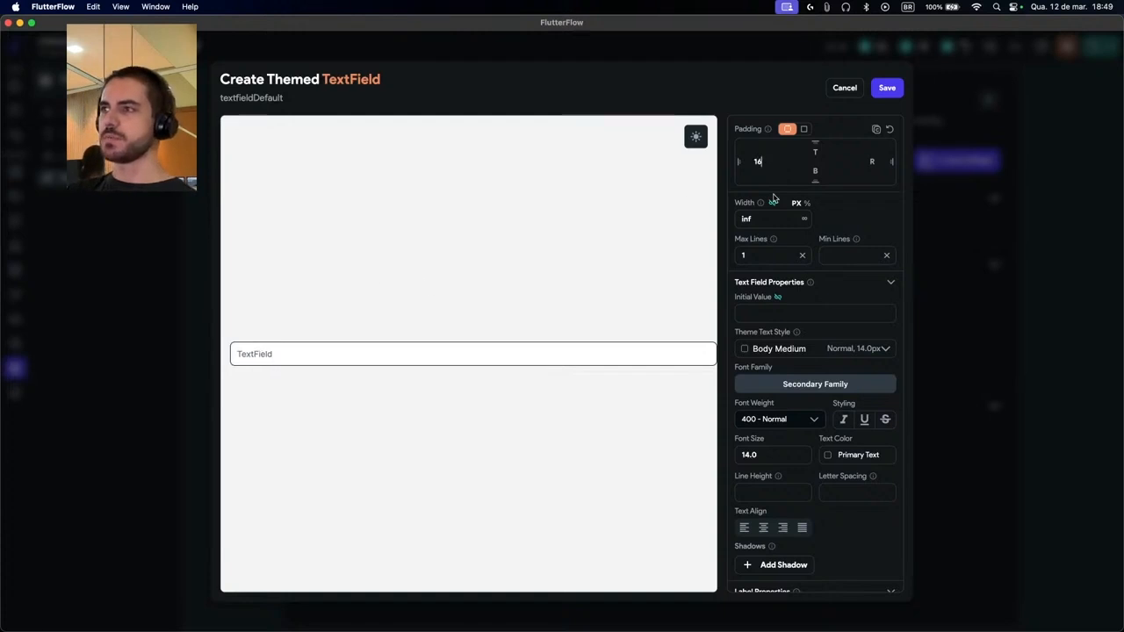
key("BackSpace")
key("BackSpace")
type("8")
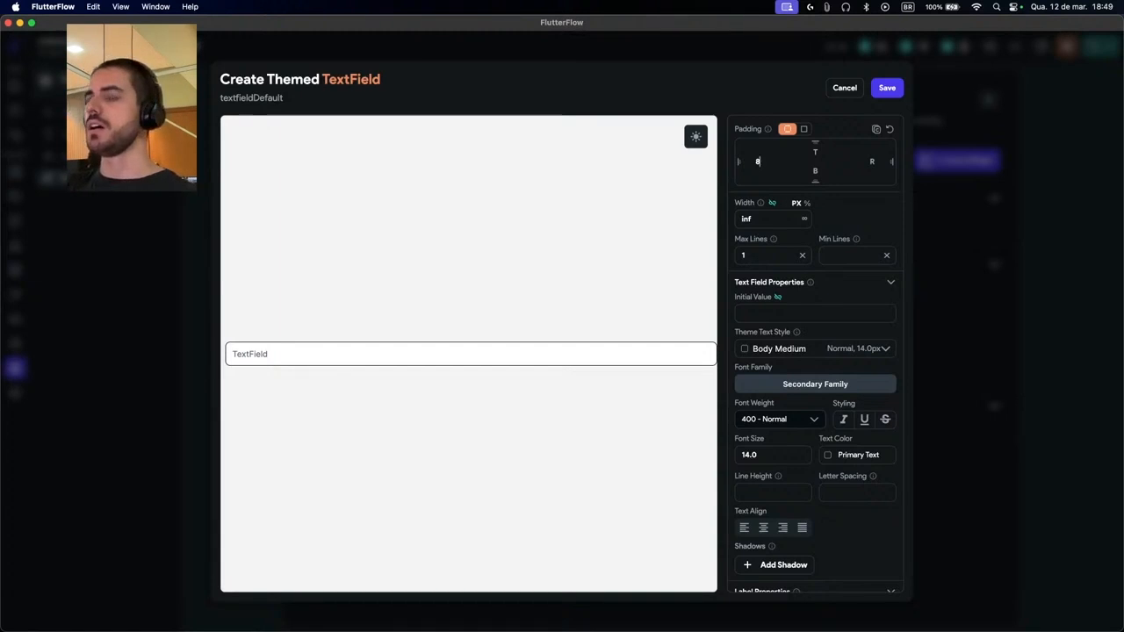
left_click(816, 152)
type("8")
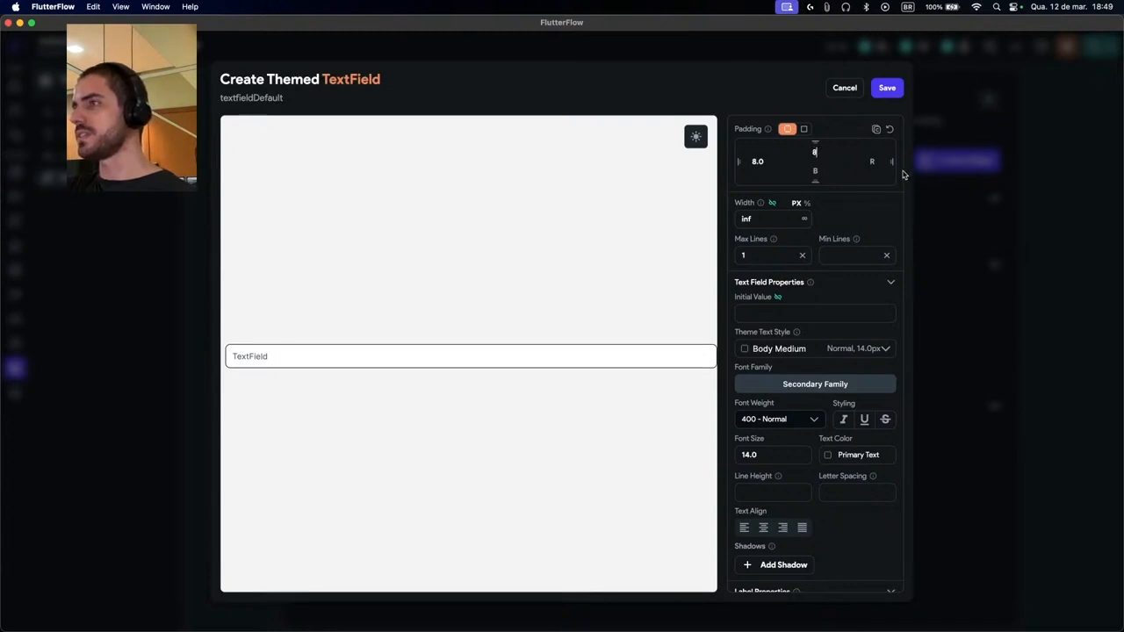
left_click(873, 162)
type("8")
left_click(812, 173)
type("8")
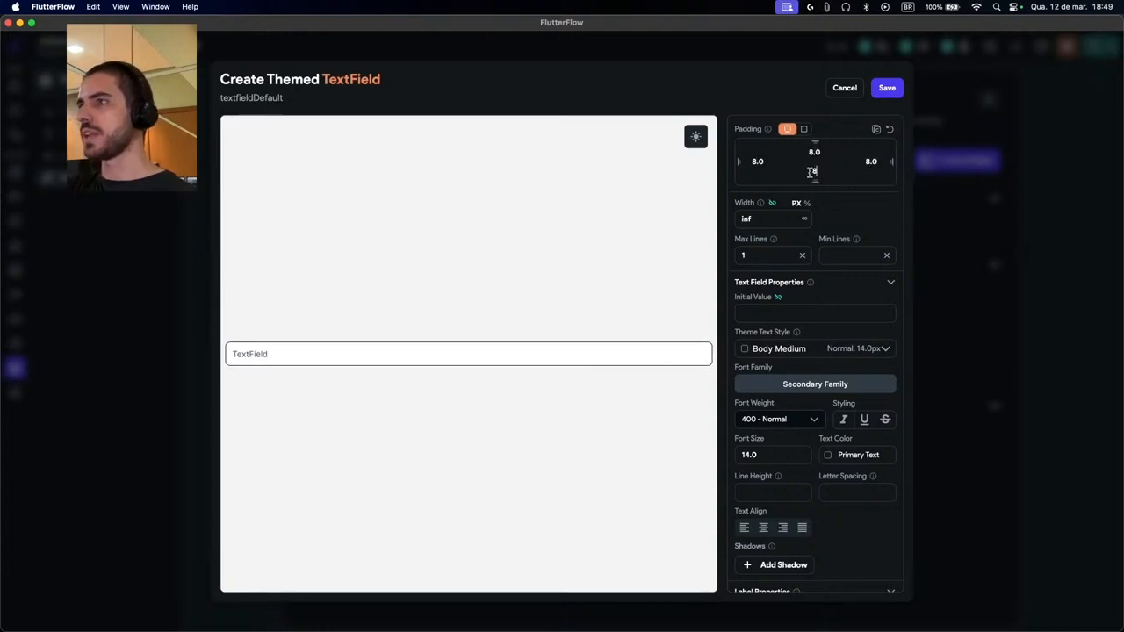
Switch the text field's padding to one uniform value of 8 and save the themed text field
left_click(804, 129)
left_click(853, 149)
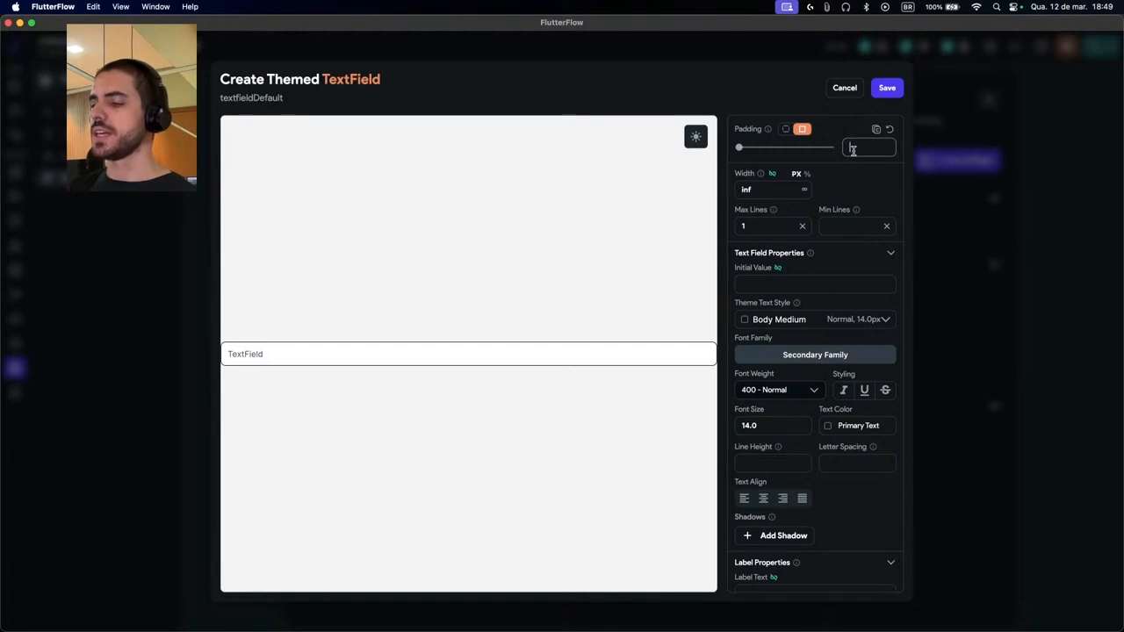
type("8")
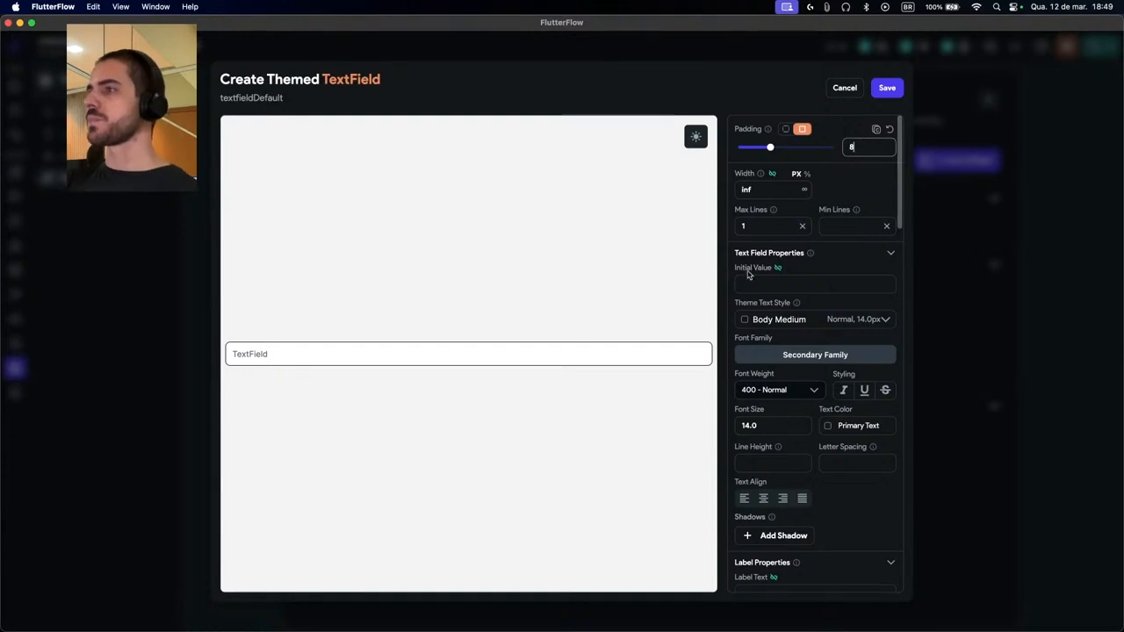
left_click(887, 88)
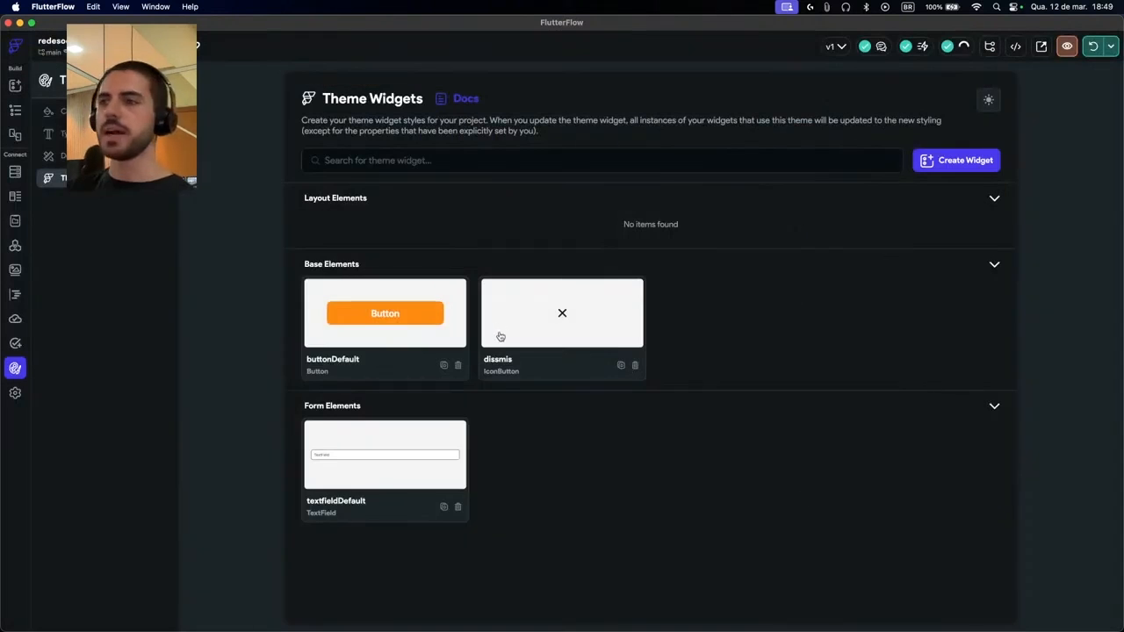
Review the project's automated tests, cloud functions, custom code, media assets, API calls, app state and data types
left_click(19, 343)
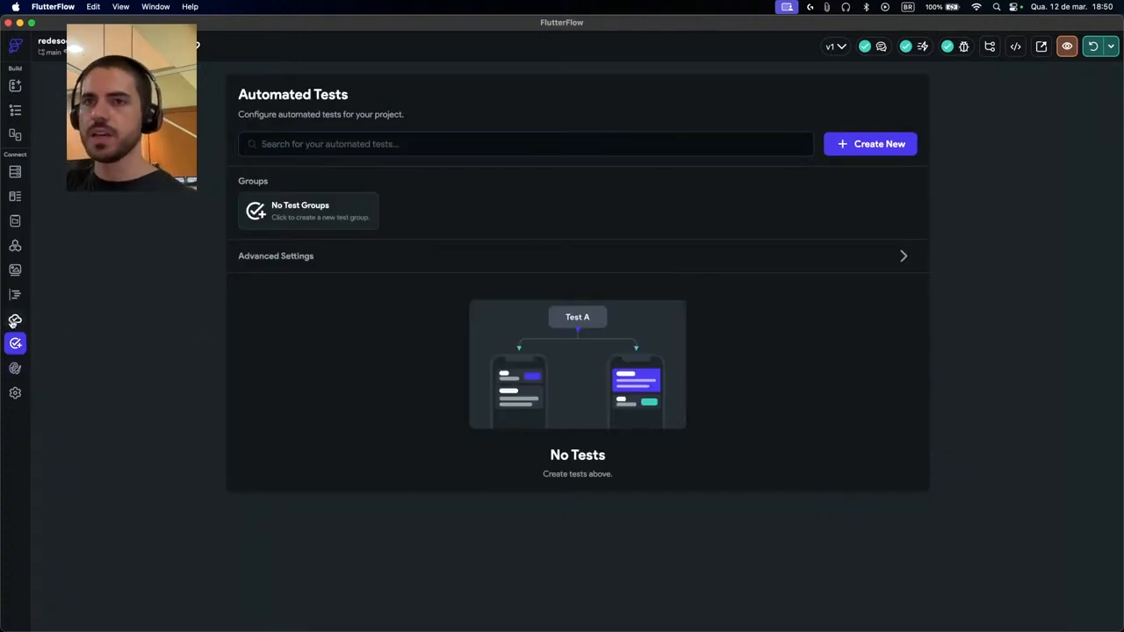
left_click(14, 320)
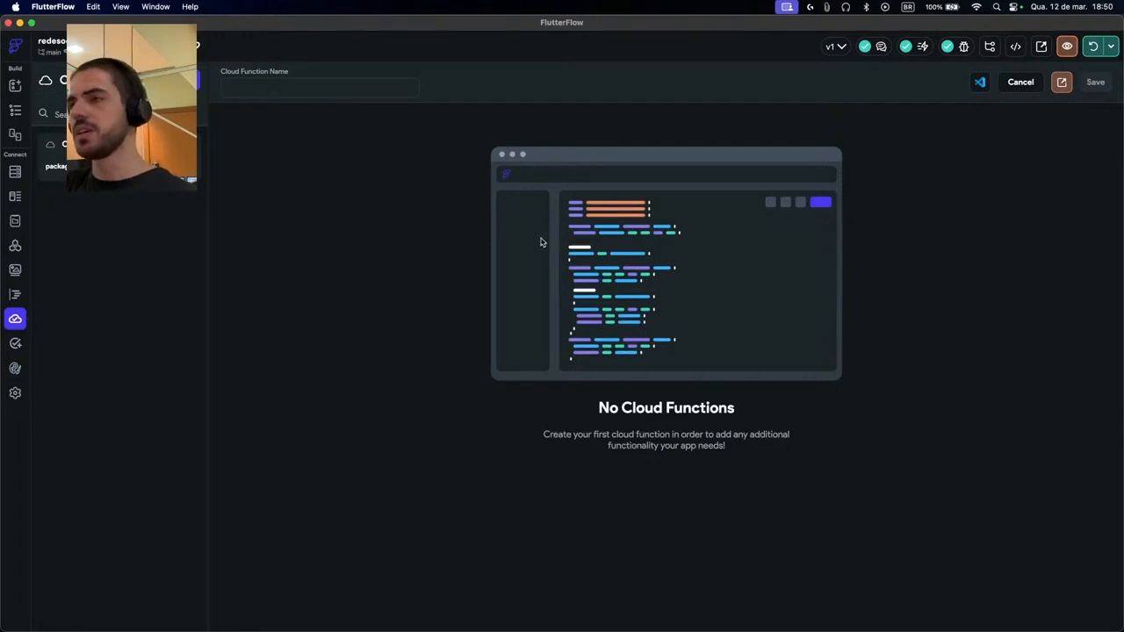
left_click(16, 296)
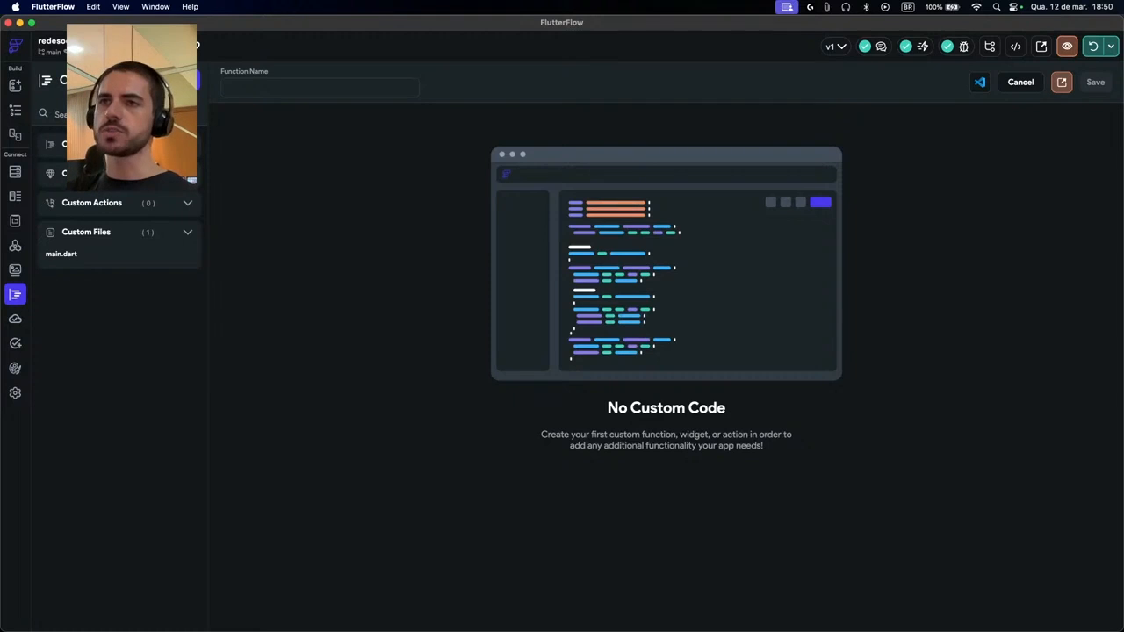
left_click(145, 195)
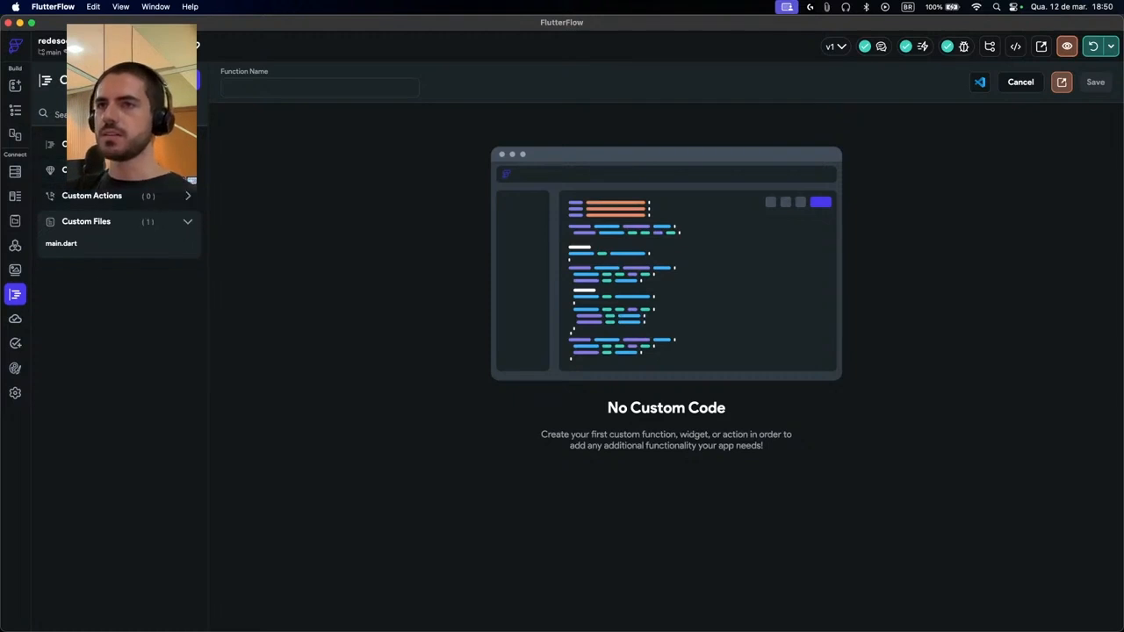
left_click(120, 197)
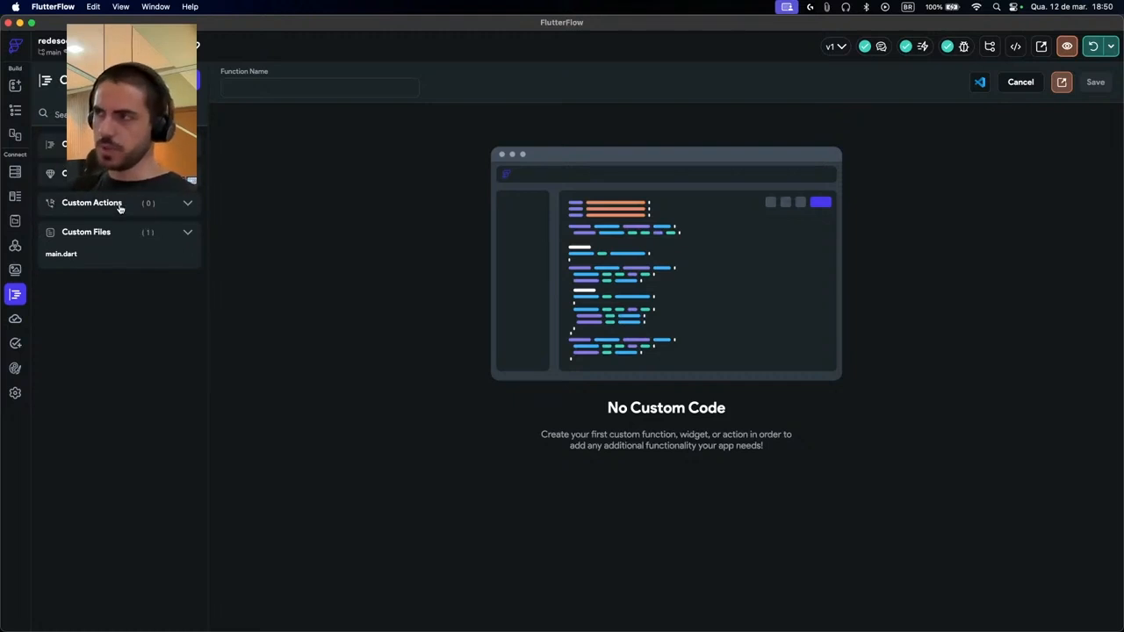
left_click(15, 270)
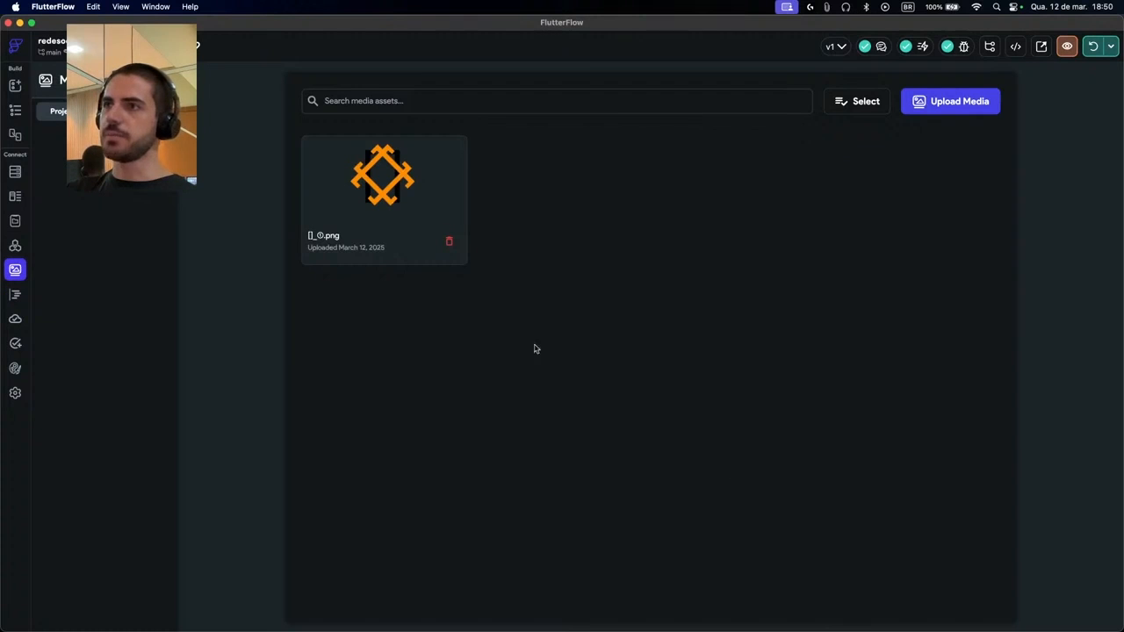
left_click(16, 246)
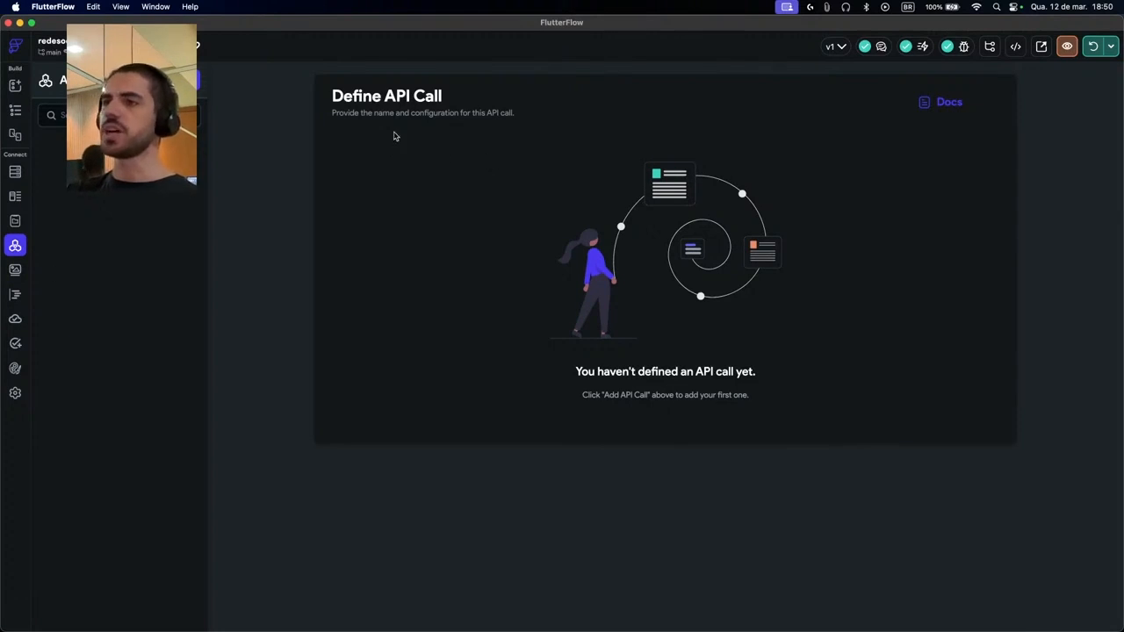
left_click(16, 221)
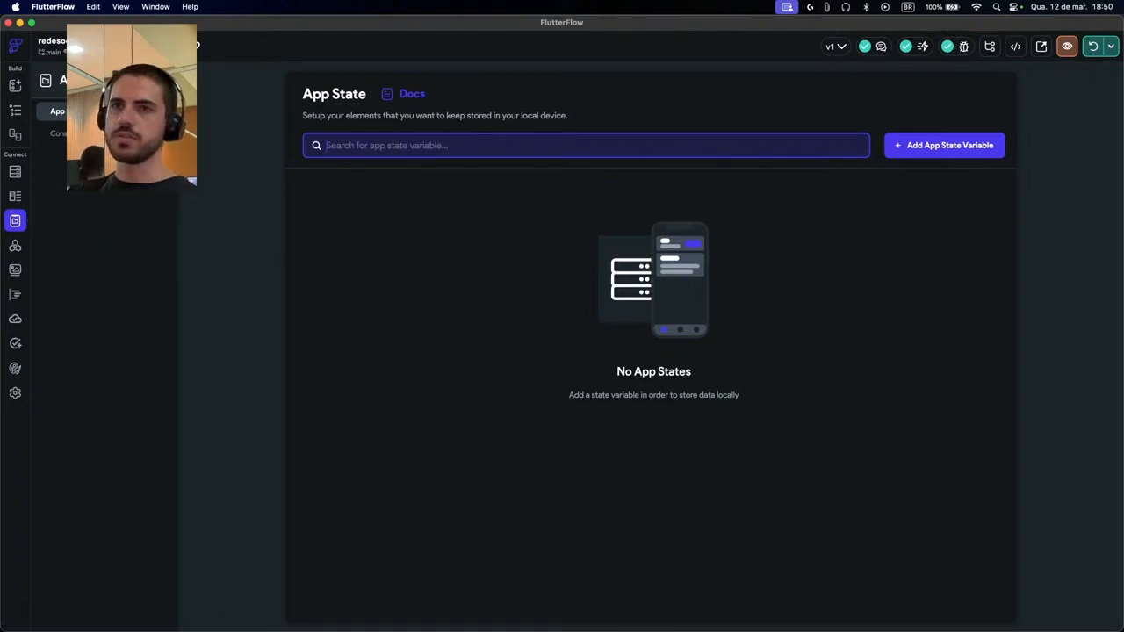
key("Tab+5")
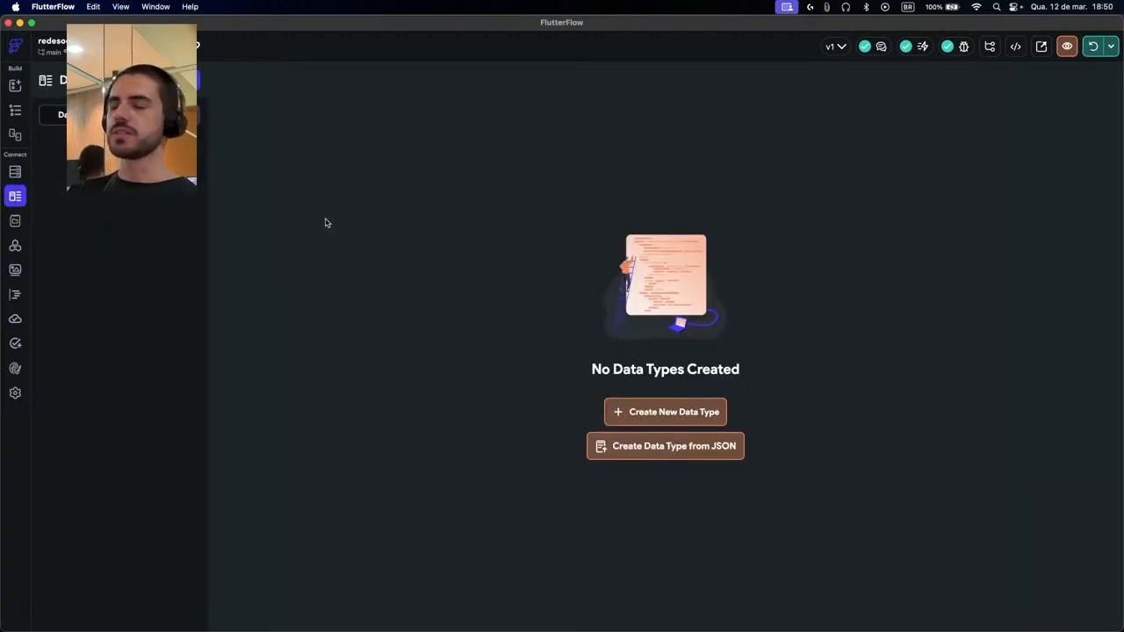
Open the HomePage widget tree and examine the page, its Column, the AppBar and the AppBar's title text
key("Tab+4")
key("Tab+2")
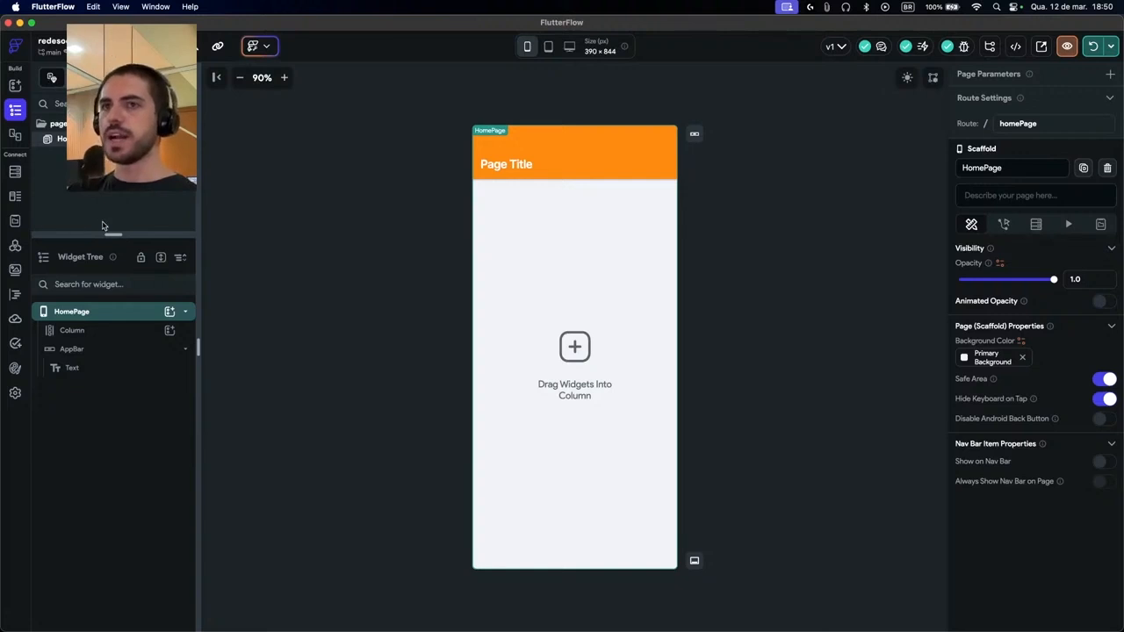
left_click(105, 331)
left_click(124, 315)
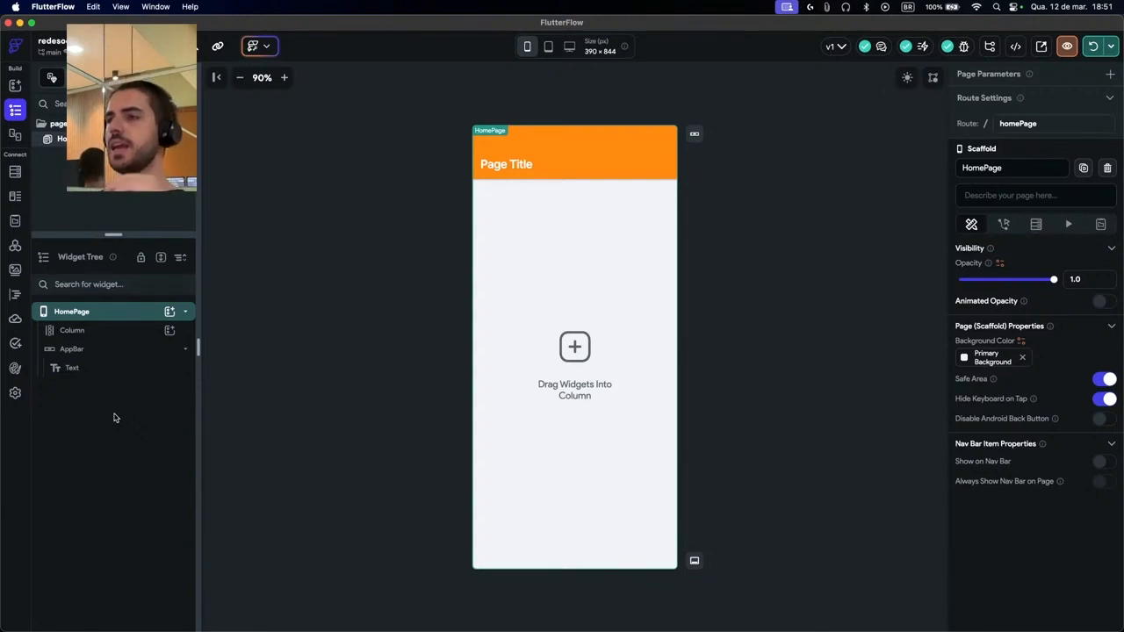
left_click(103, 332)
left_click(106, 349)
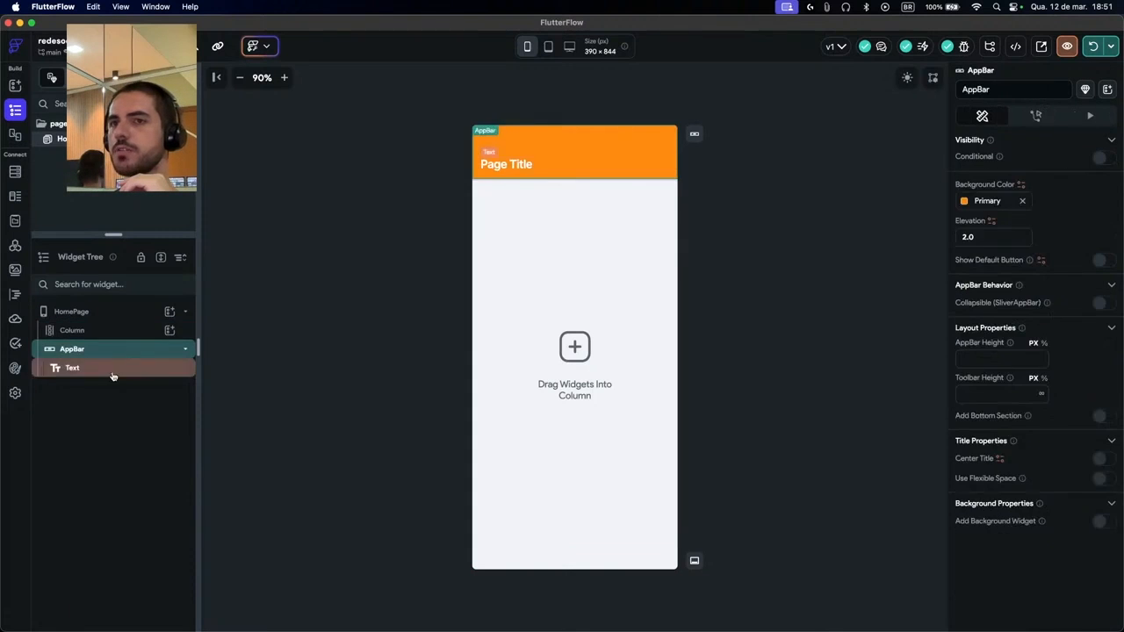
left_click(108, 368)
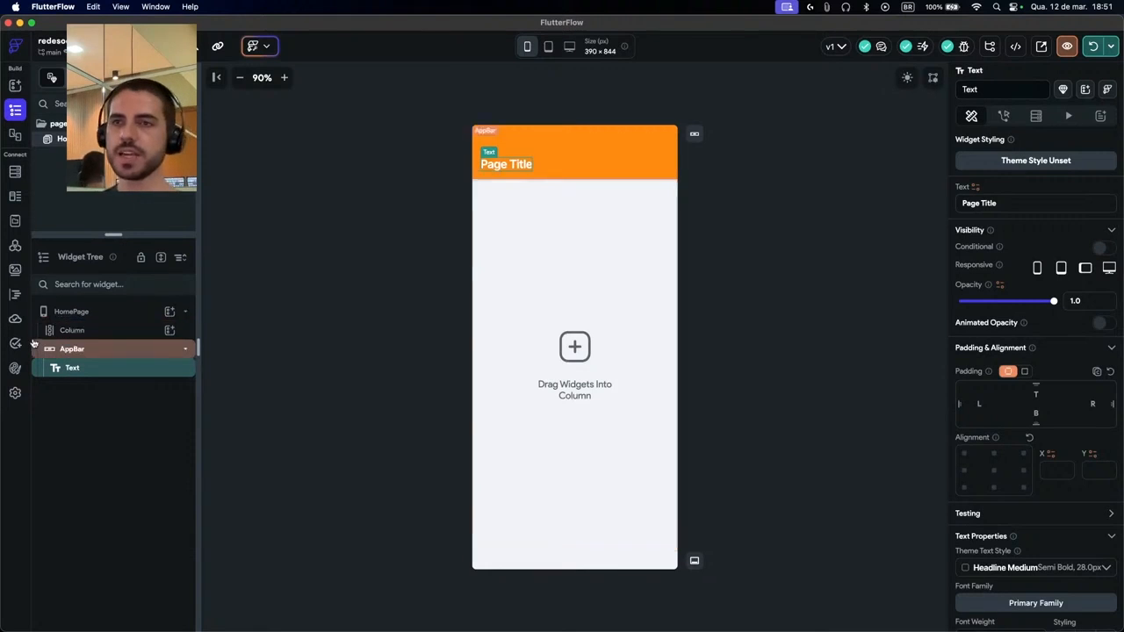
left_click(72, 335)
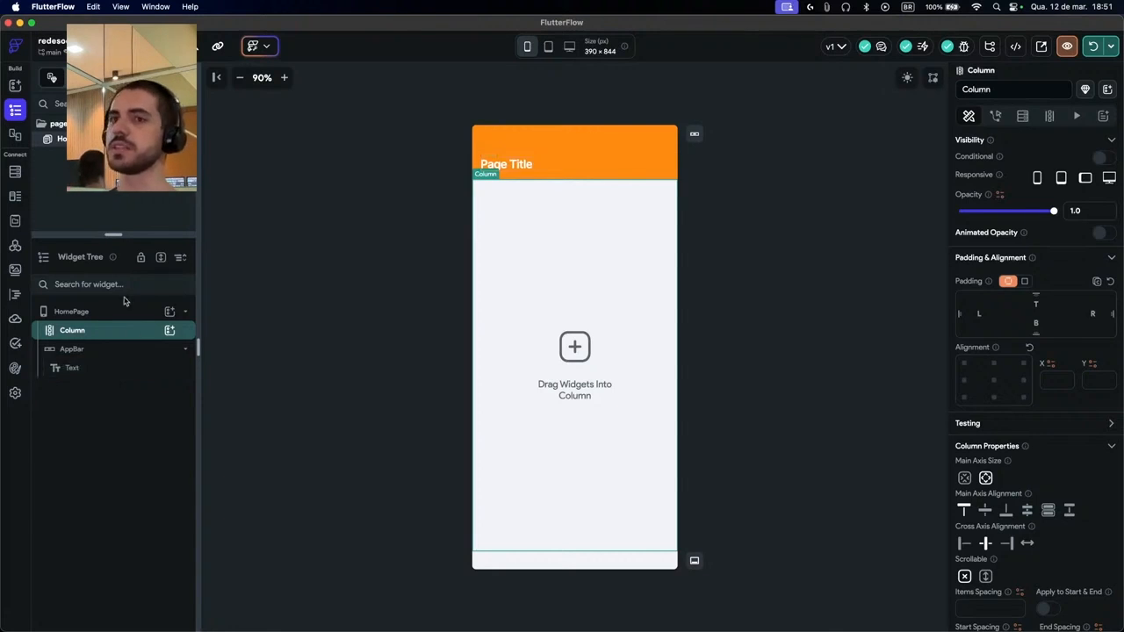
left_click(130, 350)
left_click(101, 329)
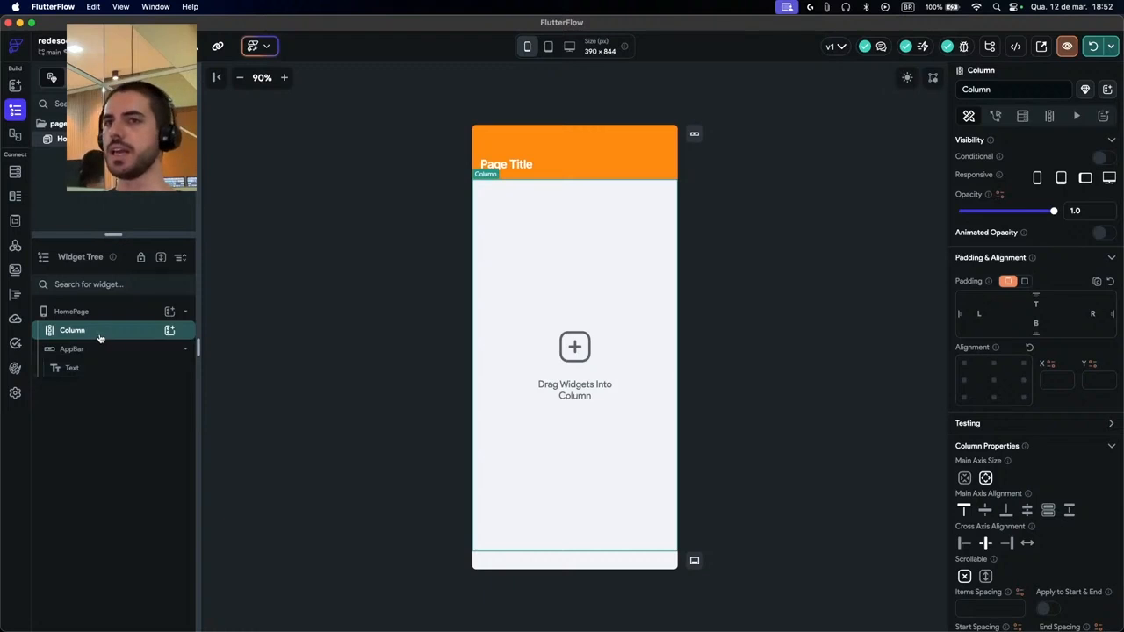
Delete the Column and the AppBar from the HomePage so that the page has no child widgets
left_click(170, 330)
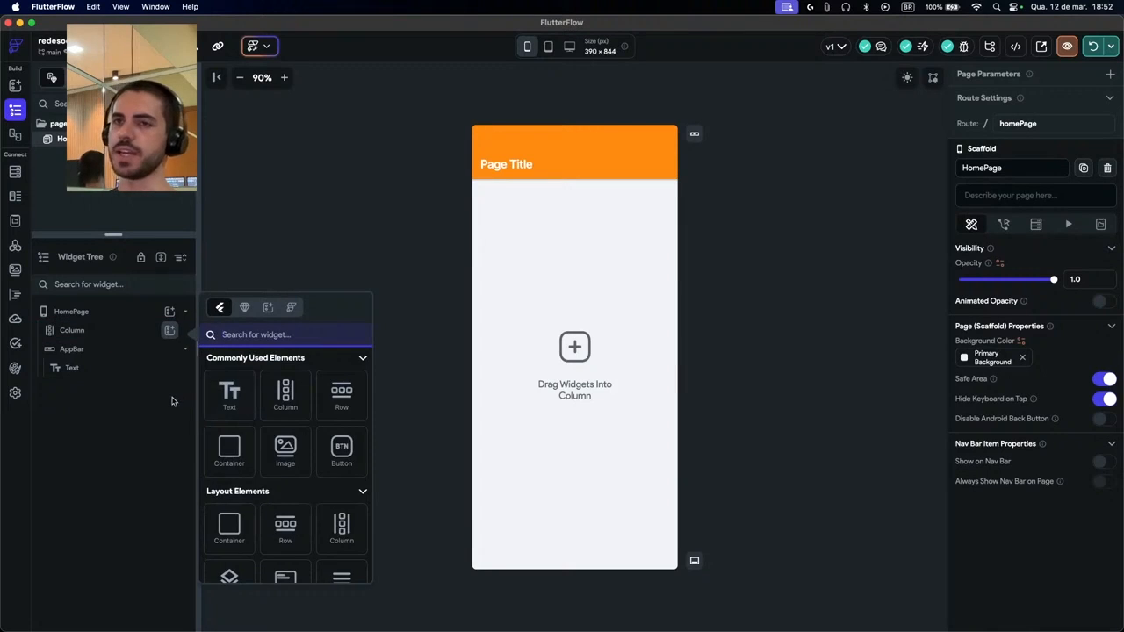
left_click(175, 401)
left_click(113, 330)
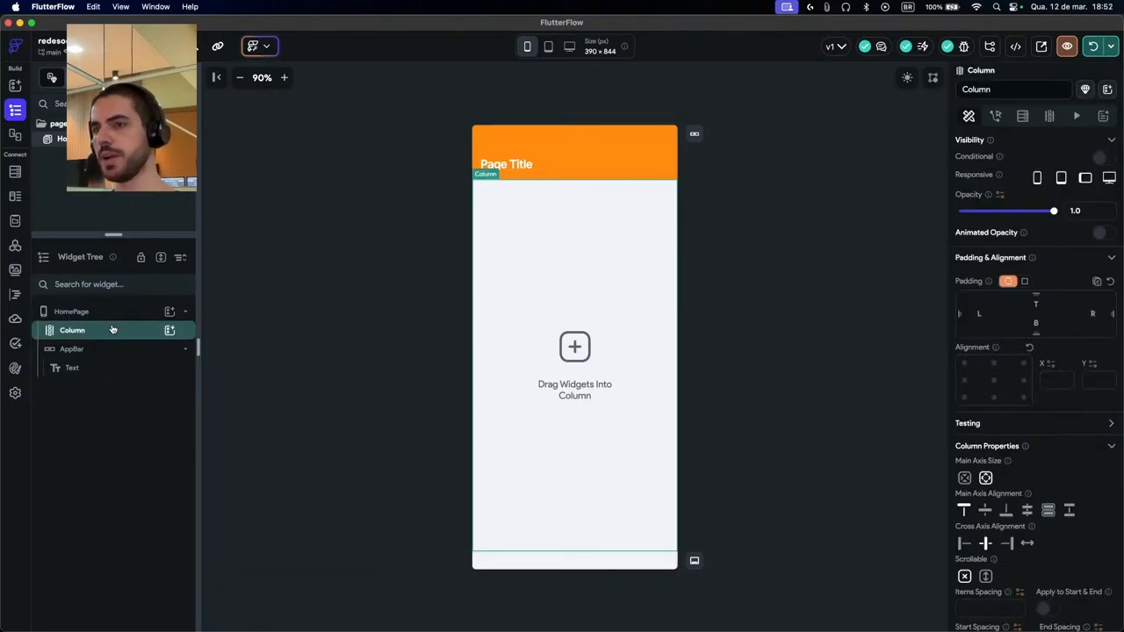
key("BackSpace")
left_click(113, 337)
key("BackSpace")
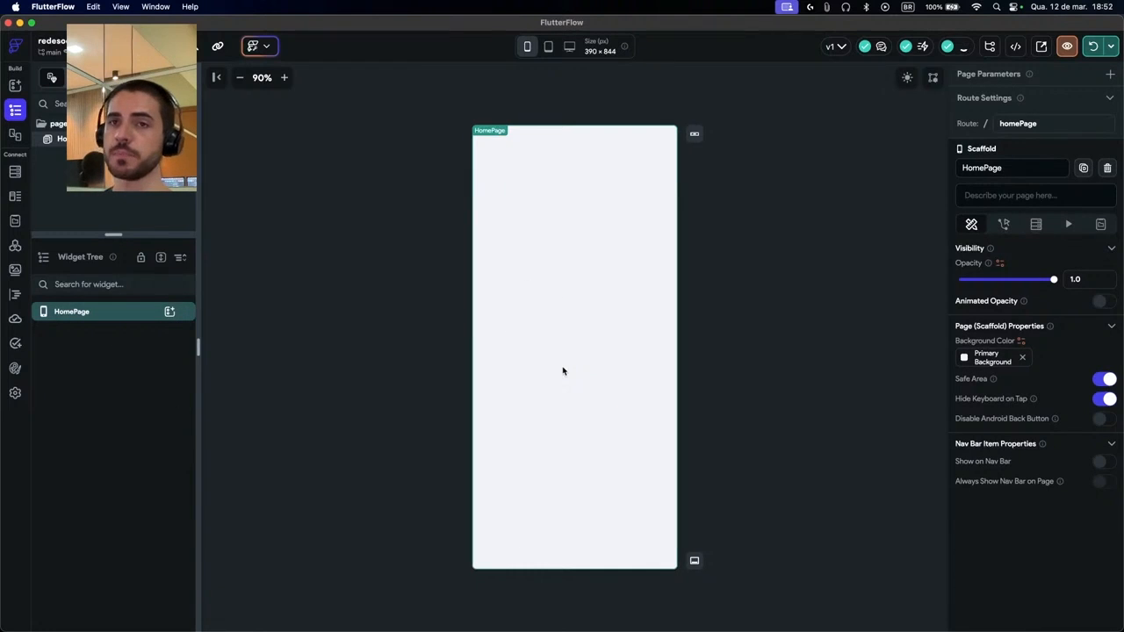
Add a Column to the HomePage and nest a second Column inside it
left_click(169, 310)
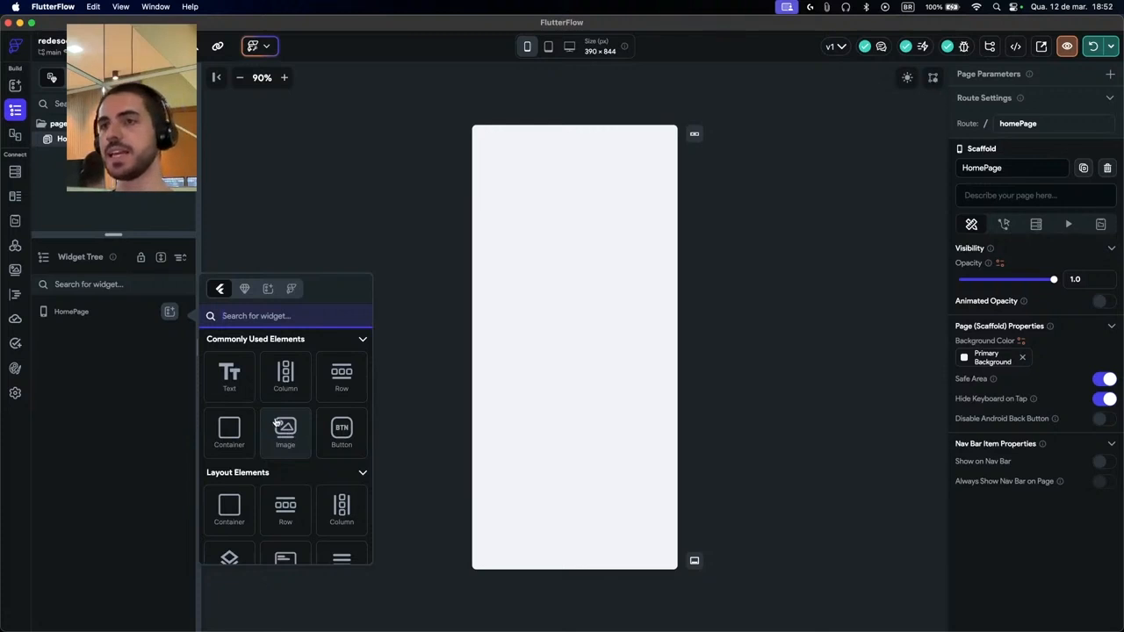
left_click(277, 376)
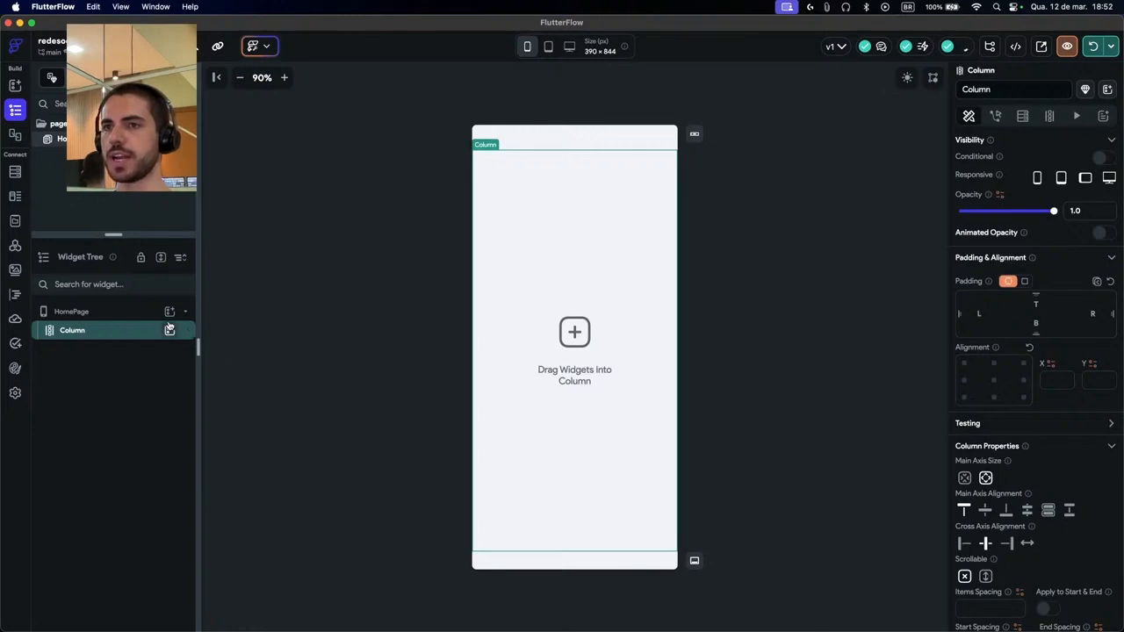
left_click(169, 330)
left_click(295, 393)
Add a Text widget and an Image widget to the nested Column
left_click(171, 349)
left_click(229, 410)
left_click(169, 350)
left_click(285, 468)
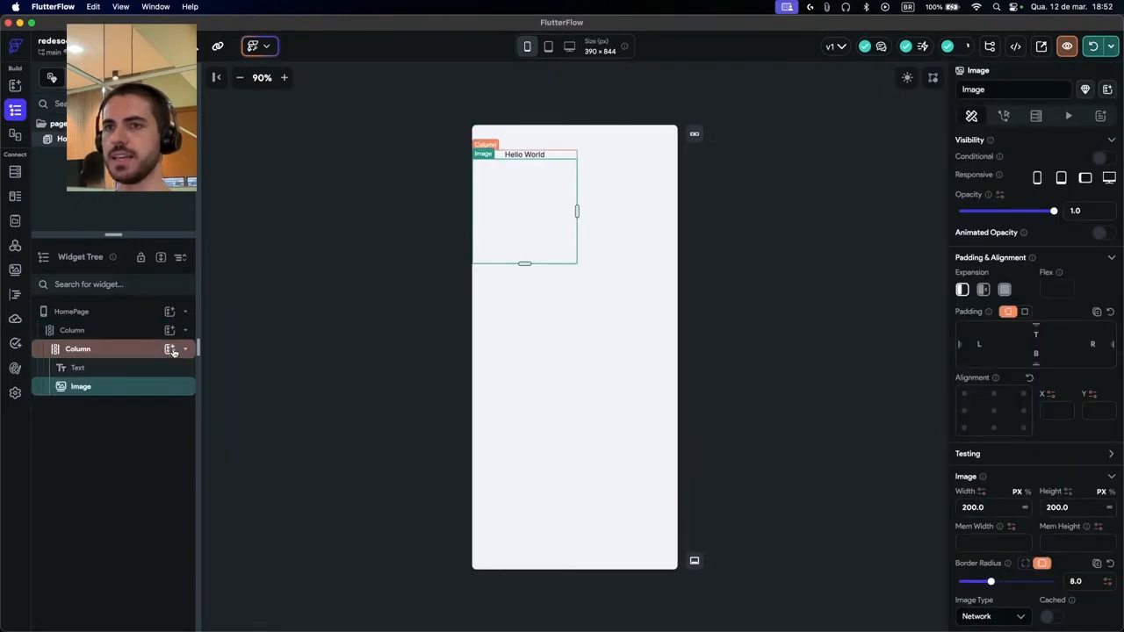
Add a Button, an Image and a Container to the outer Column, below the nested Column
left_click(169, 350)
left_click(341, 468)
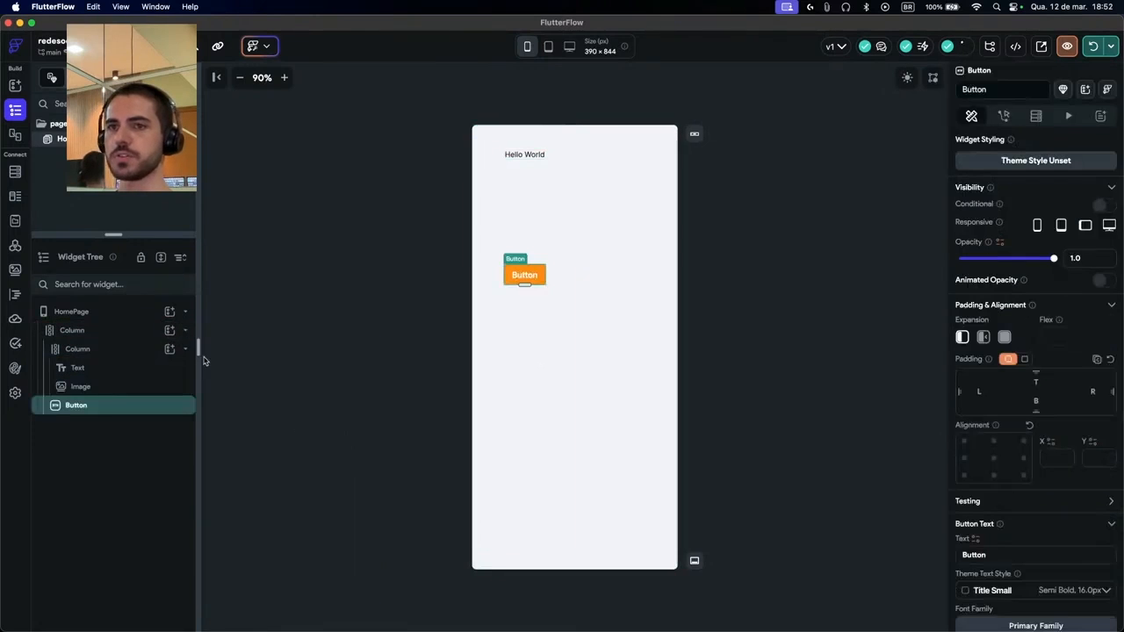
left_click(169, 330)
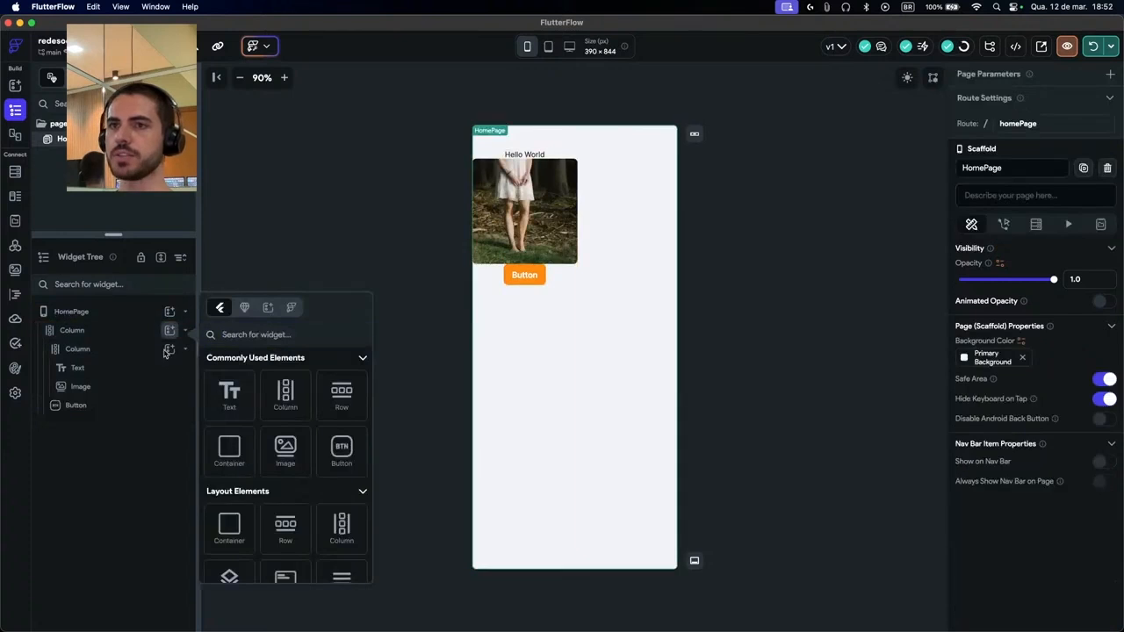
left_click(285, 453)
left_click(169, 330)
left_click(251, 537)
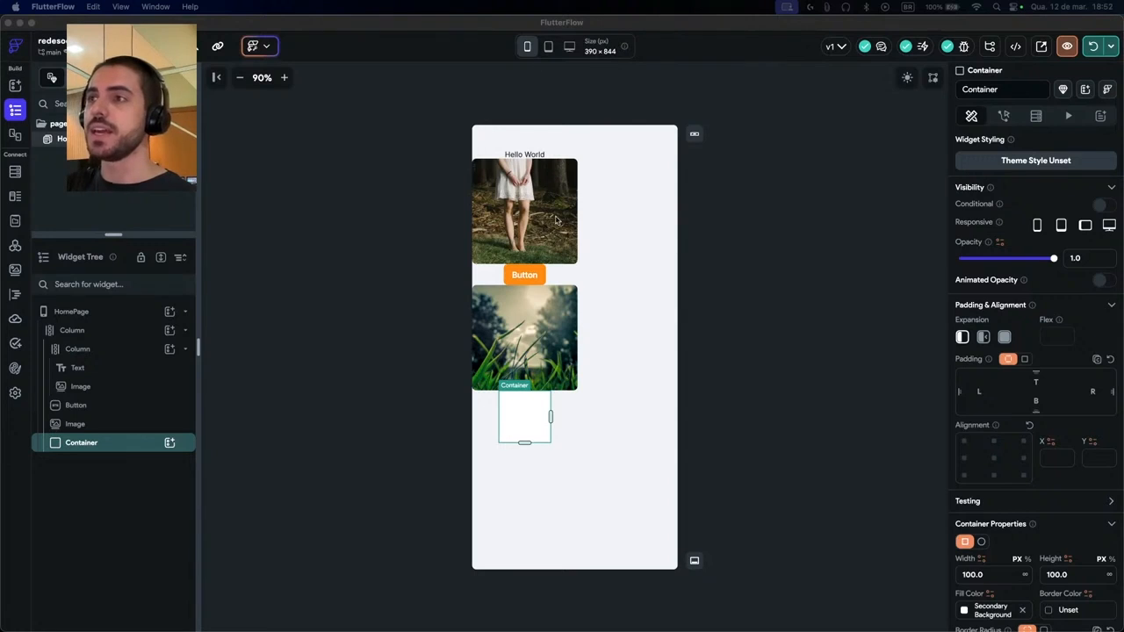
Select the HomePage and open the developer options
left_click(107, 313)
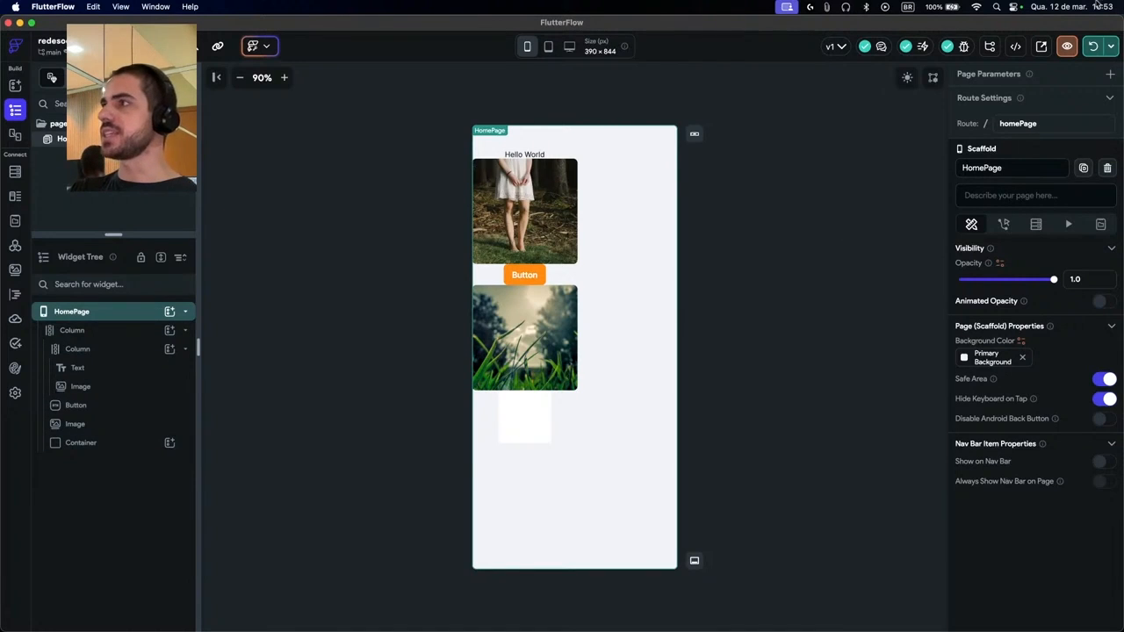
left_click(1015, 47)
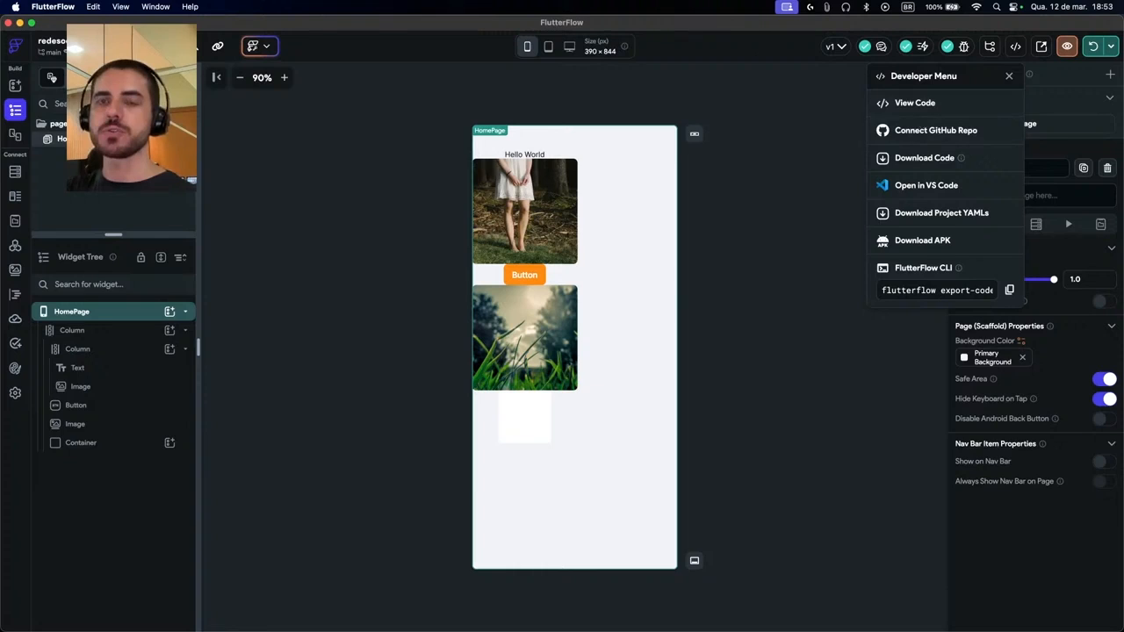
key("ctrl+Up")
key("ctrl+Up")
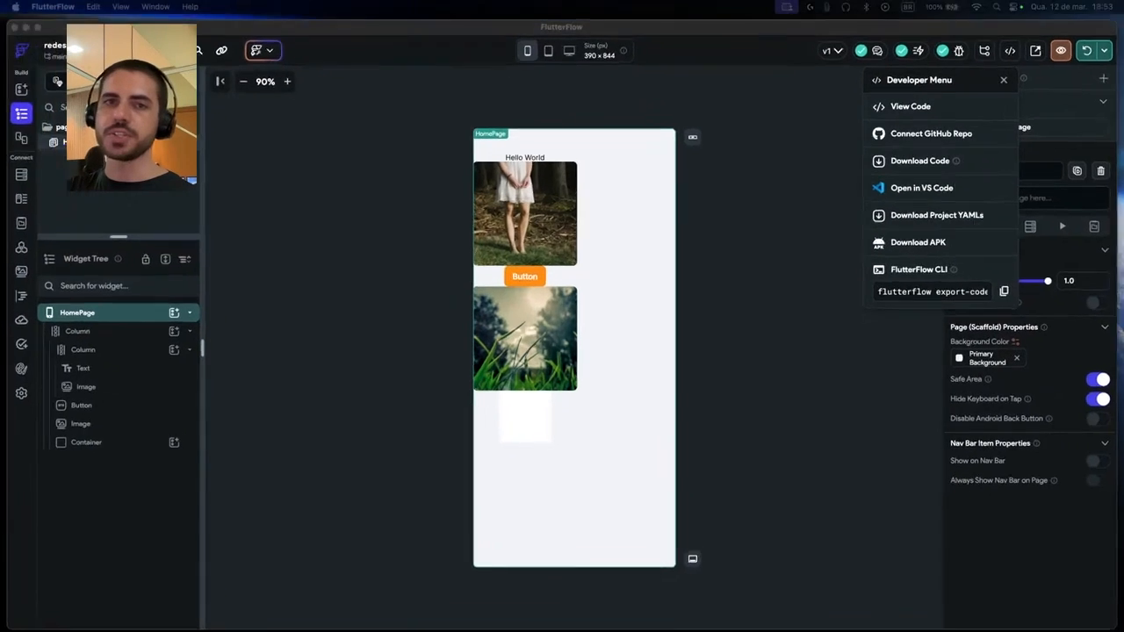
key("ctrl+Up")
key("ctrl+Up")
key("ctrl+Up")
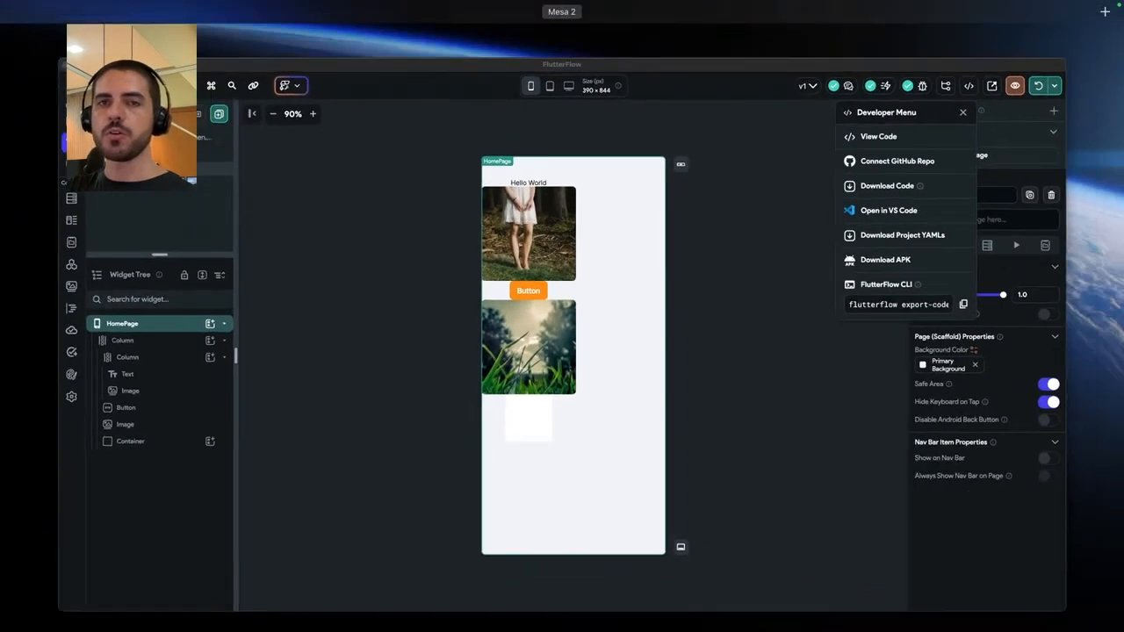
key("ctrl+Up")
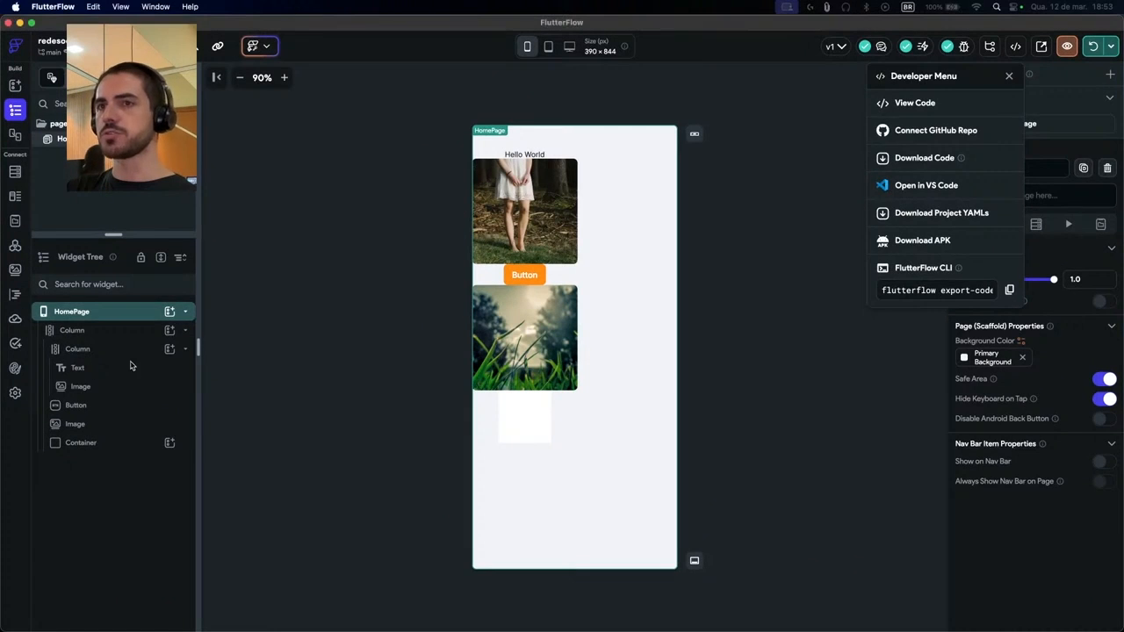
Open the project's generated code and read through the HomePage widget code to its end
left_click(145, 331)
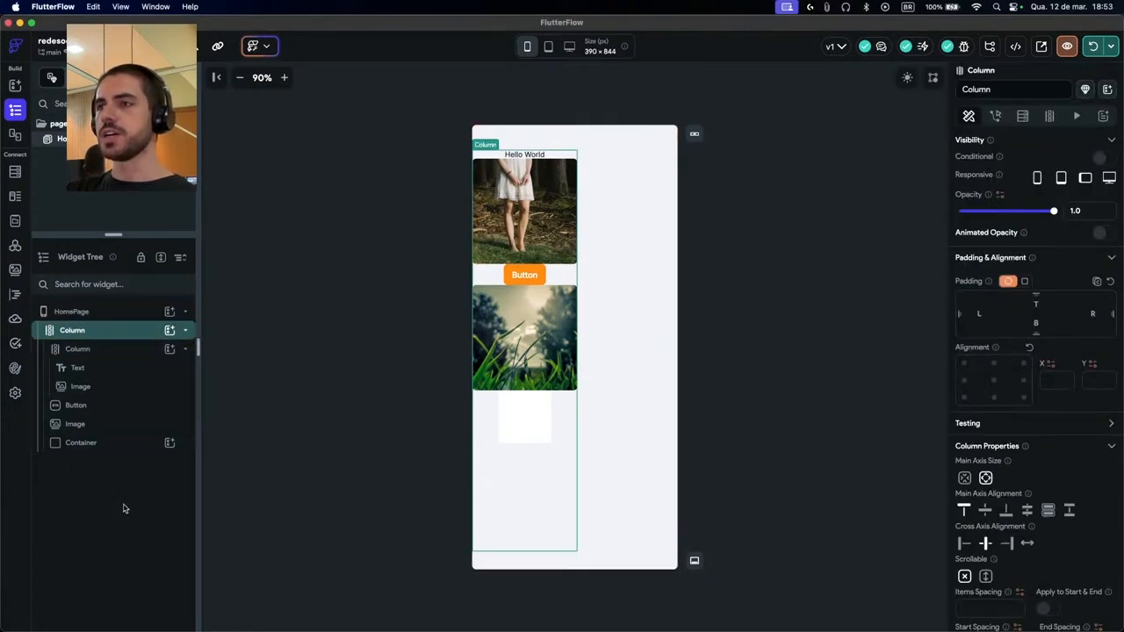
left_click(1016, 49)
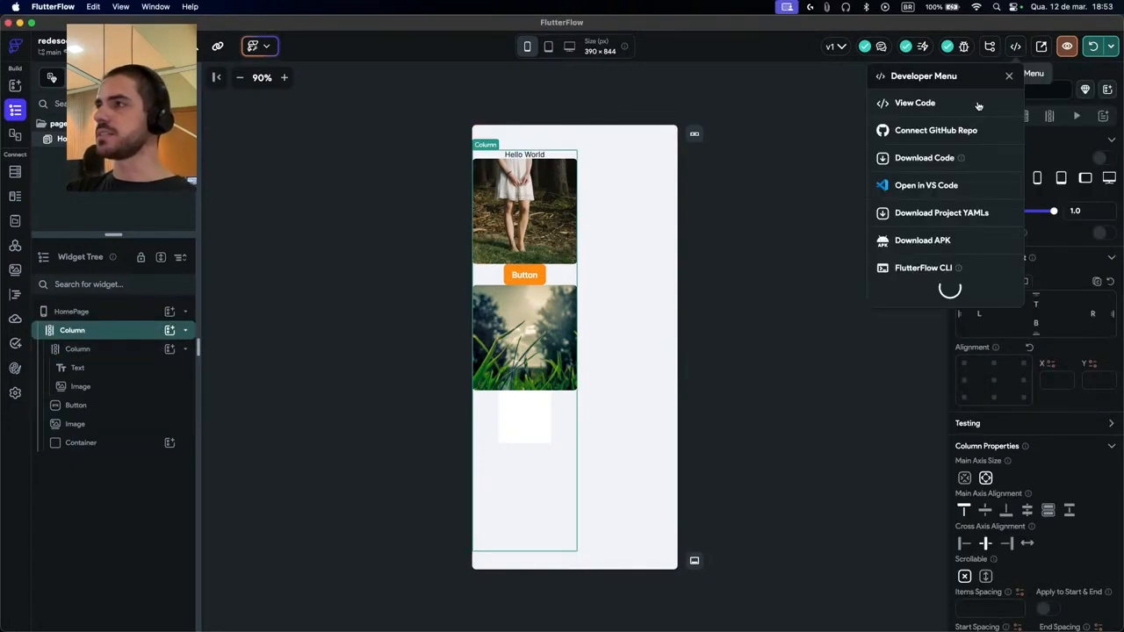
left_click(915, 104)
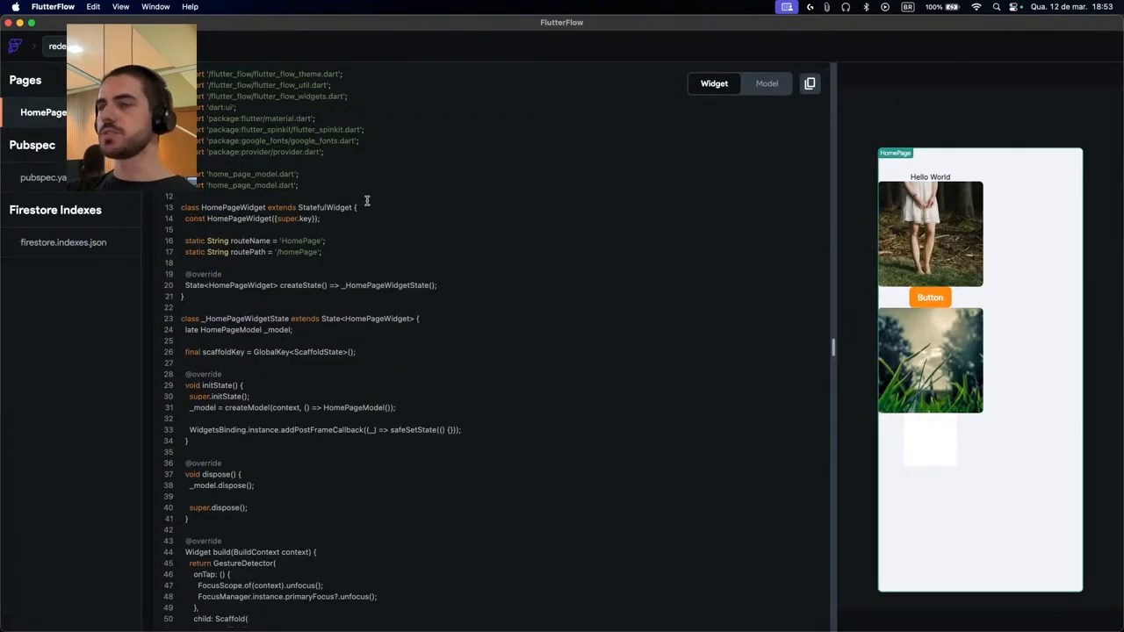
scroll(299, 158, "down", 15)
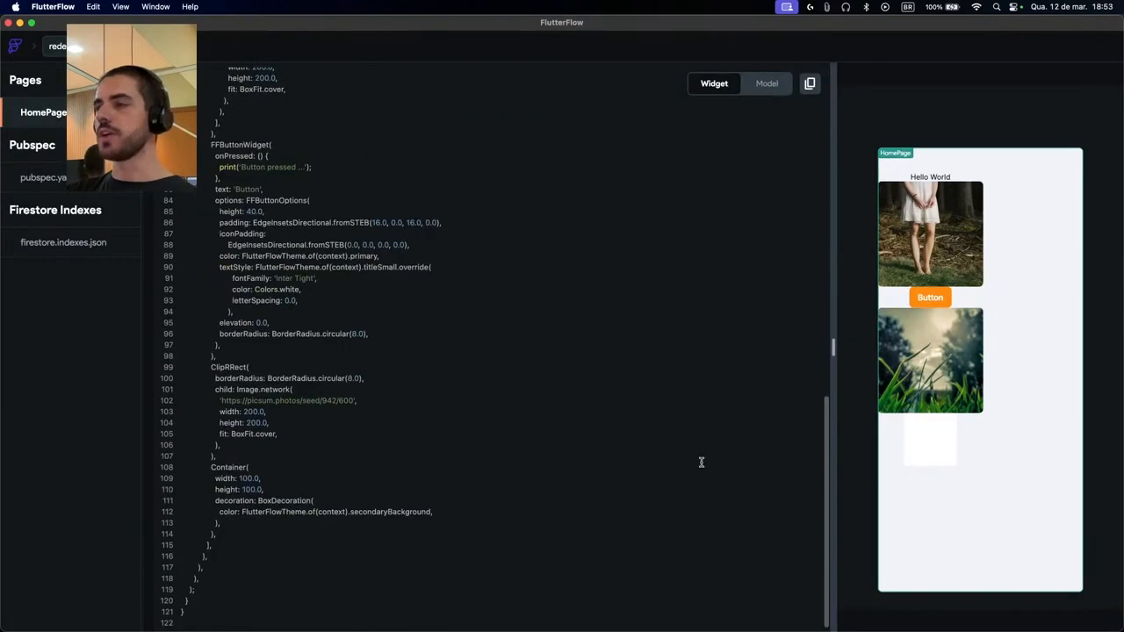
Examine the generated code of the two images, the button and the Hello World text, and return to the page builder
left_click(938, 394)
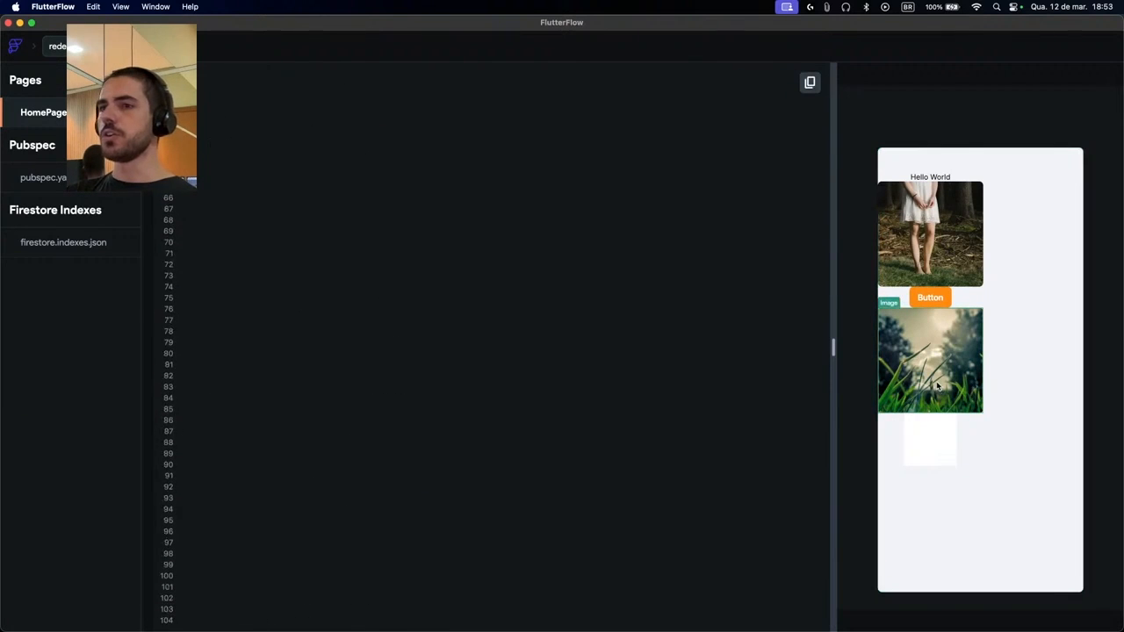
left_click(925, 275)
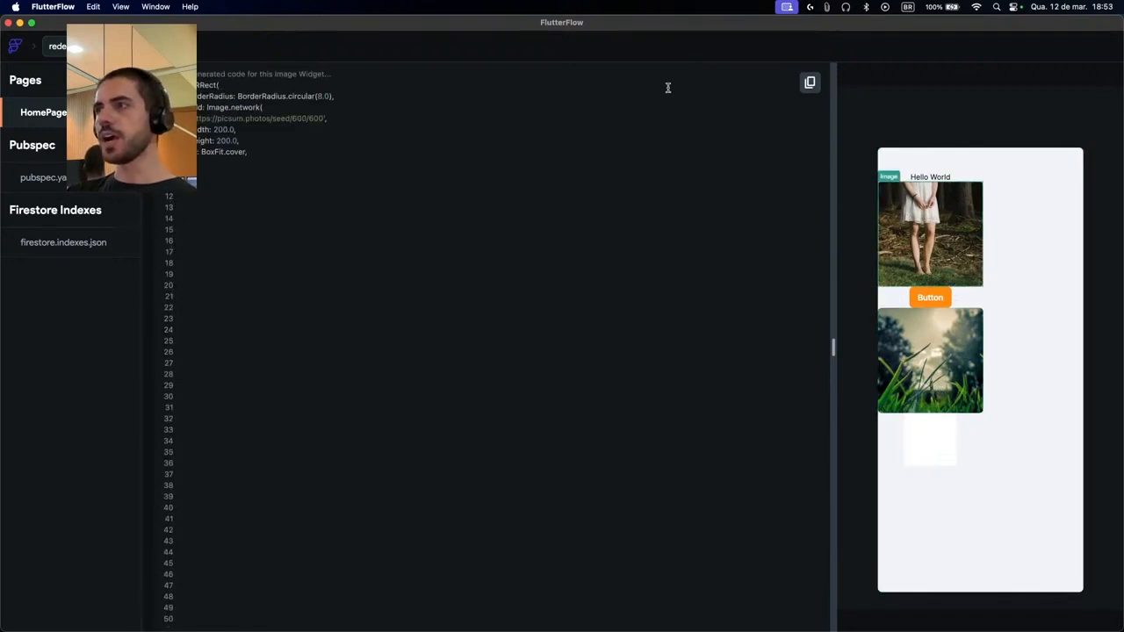
left_click(929, 297)
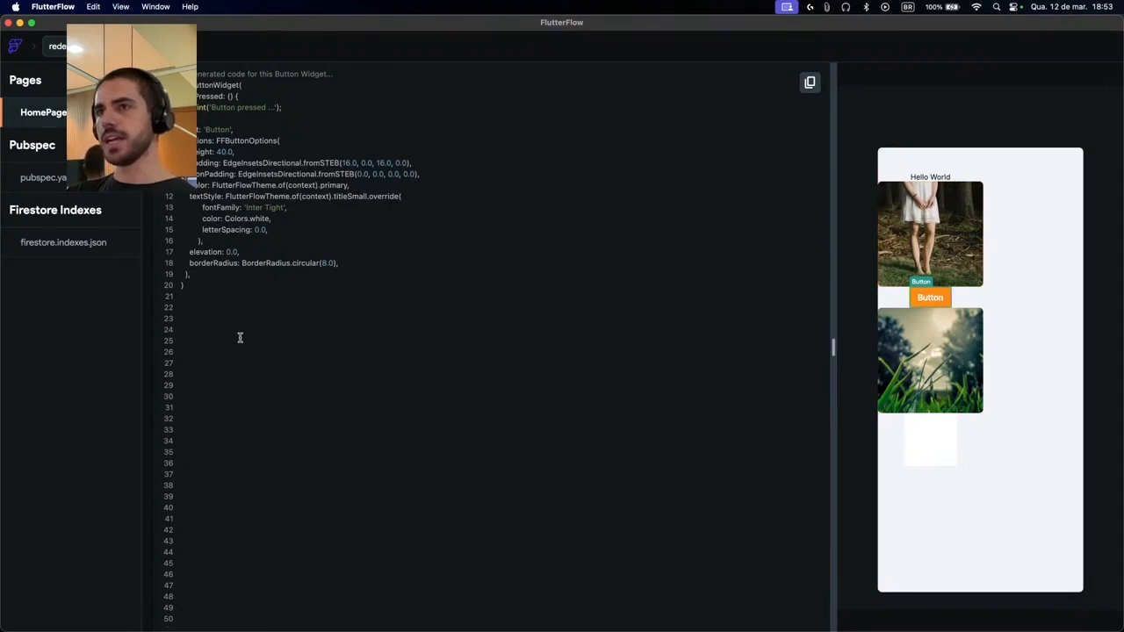
left_click(966, 338)
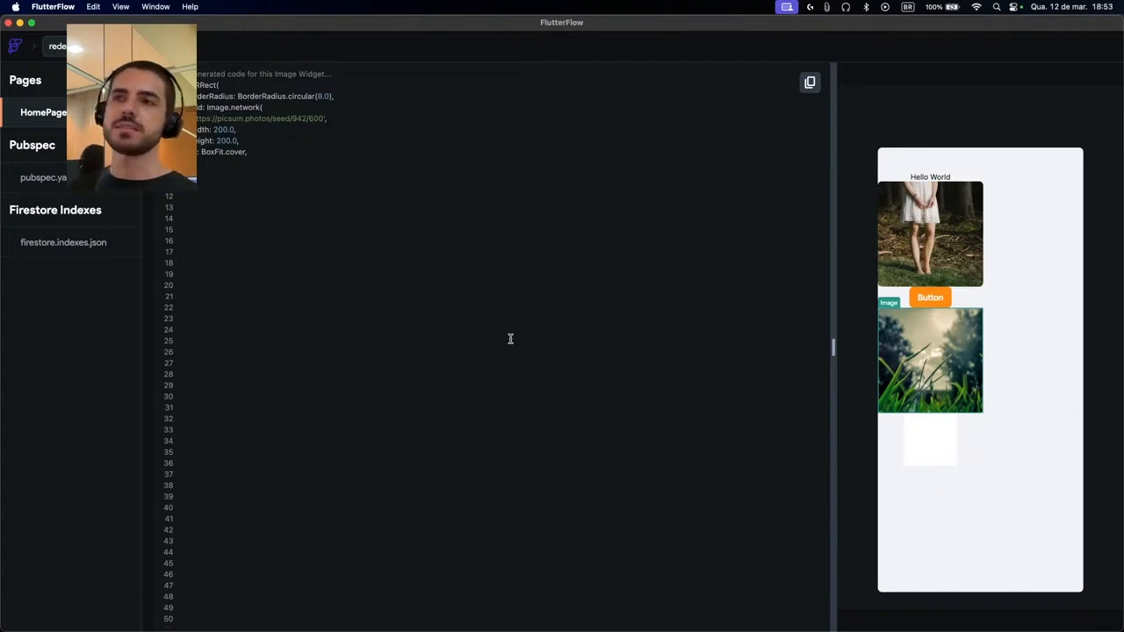
left_click(922, 232)
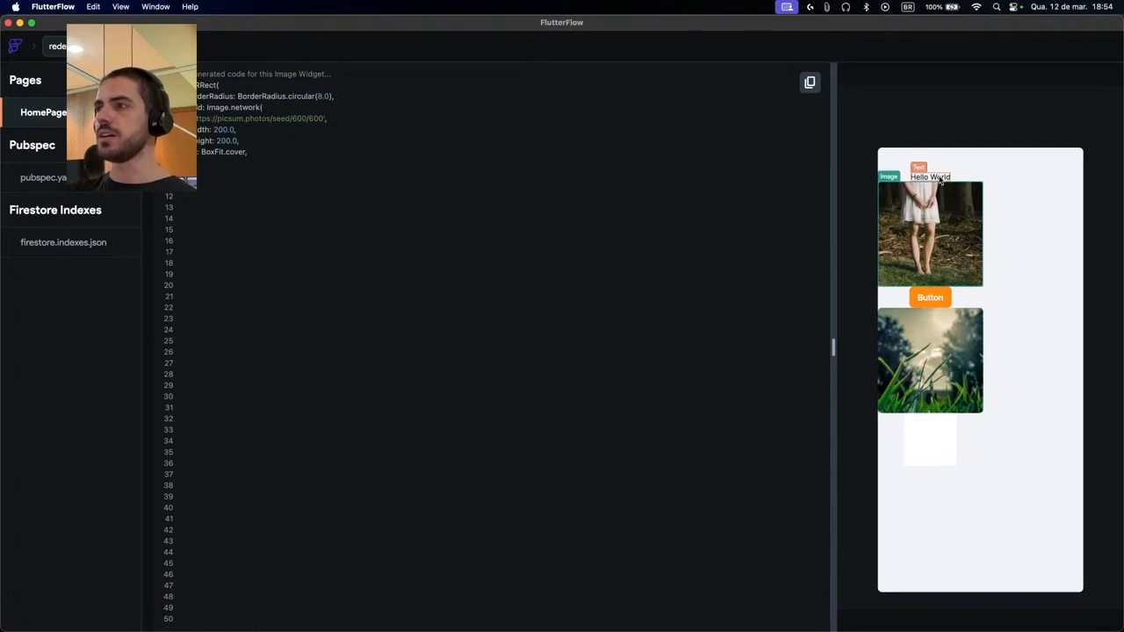
left_click(940, 179)
scroll(466, 229, "down", 5)
scroll(475, 316, "up", 5)
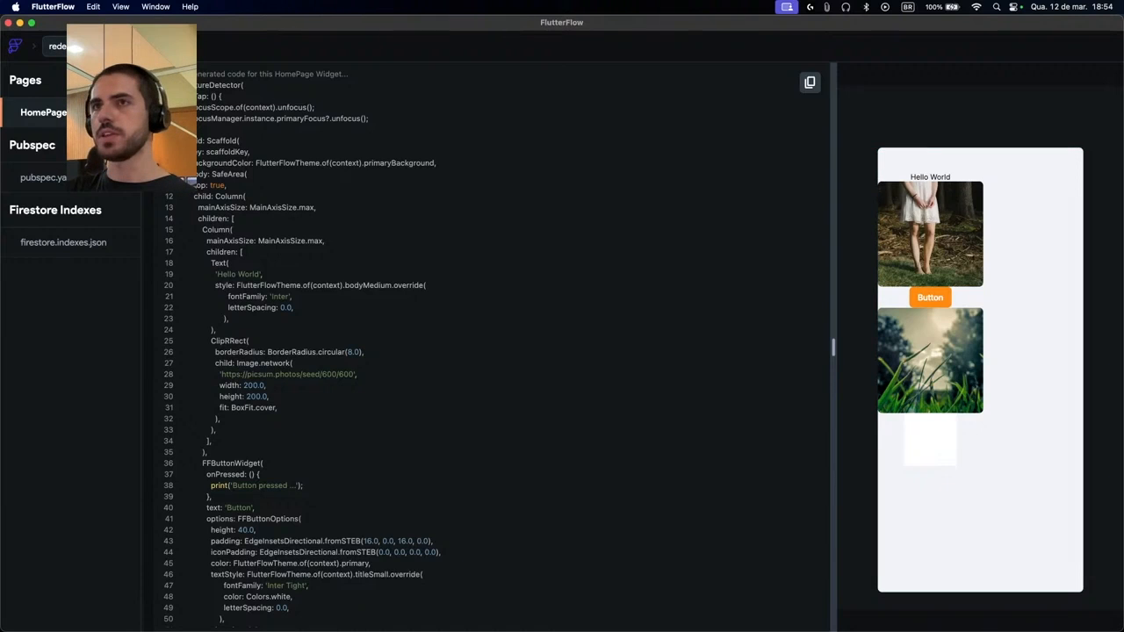
left_click(57, 47)
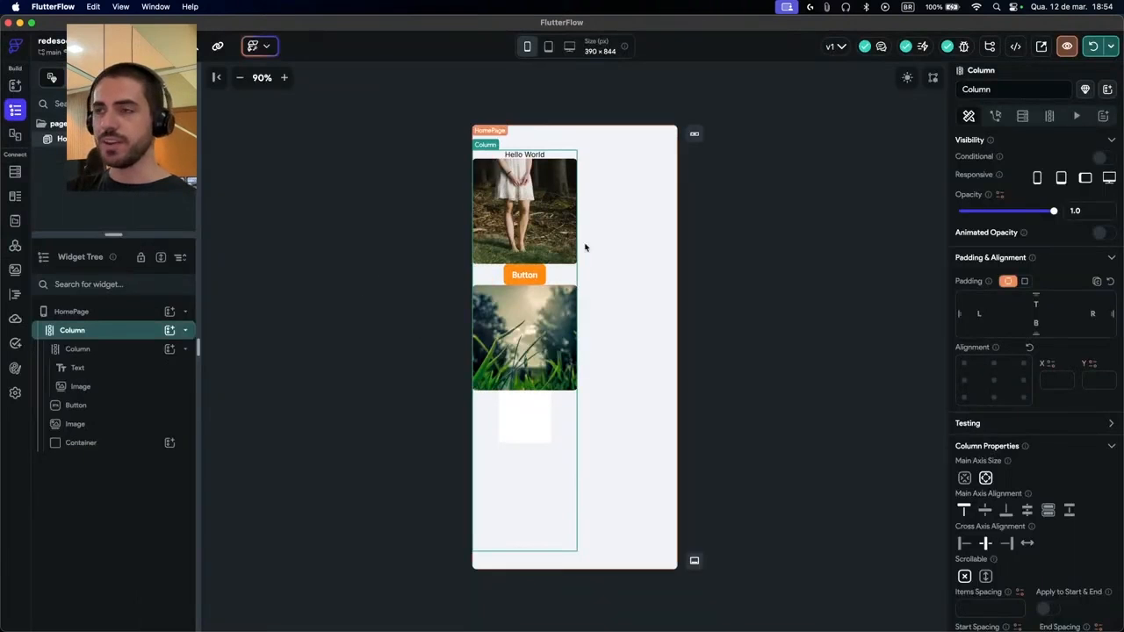
Delete the Container, the lower Image and the Button from the outer Column
left_click(550, 423)
key("Delete")
left_click(542, 338)
key("Delete")
left_click(528, 268)
key("Delete")
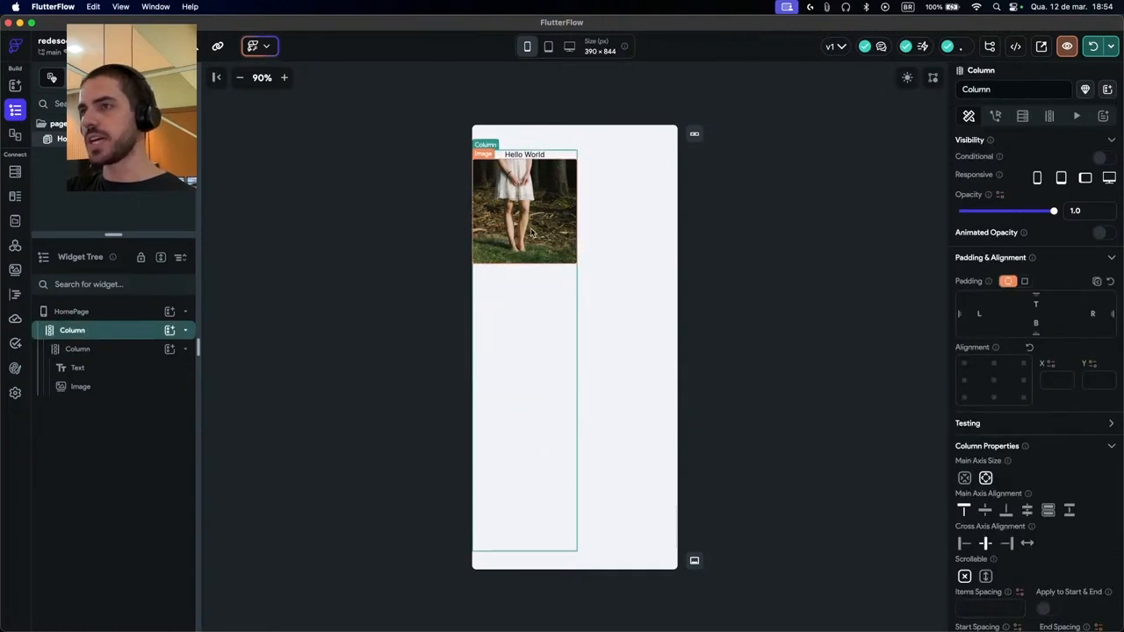
Delete the remaining Image and Text together with the nested and outer Columns, emptying the HomePage
left_click(524, 211)
key("Delete")
left_click(497, 155)
key("Delete")
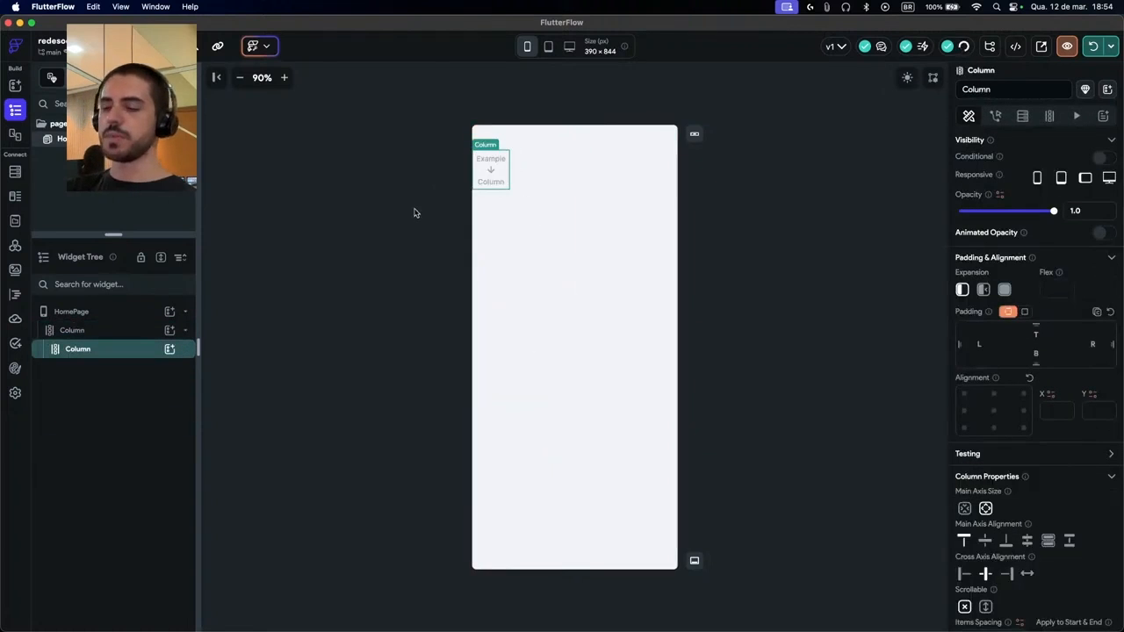
left_click(490, 174)
key("Delete")
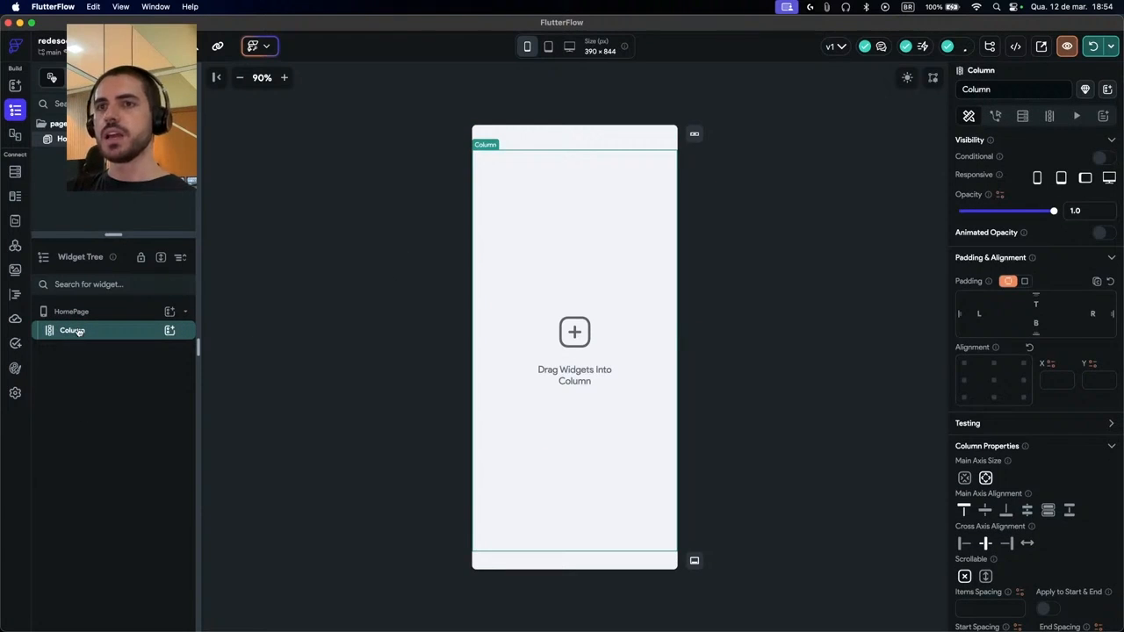
key("Delete")
Add a Column directly to the HomePage and remove it again
left_click(169, 312)
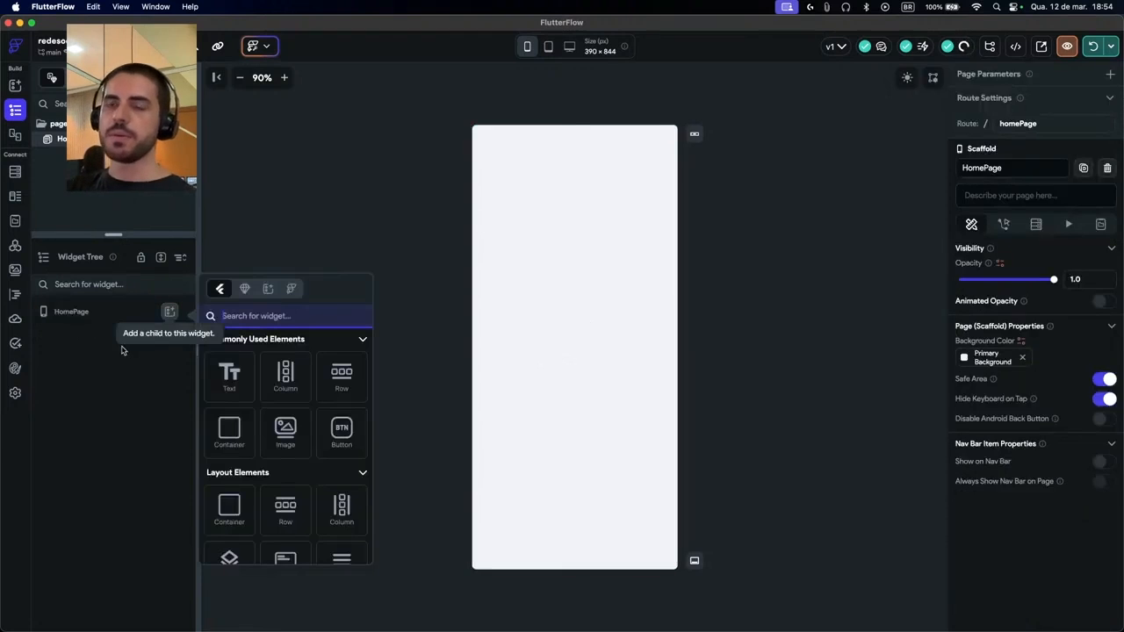
left_click(114, 318)
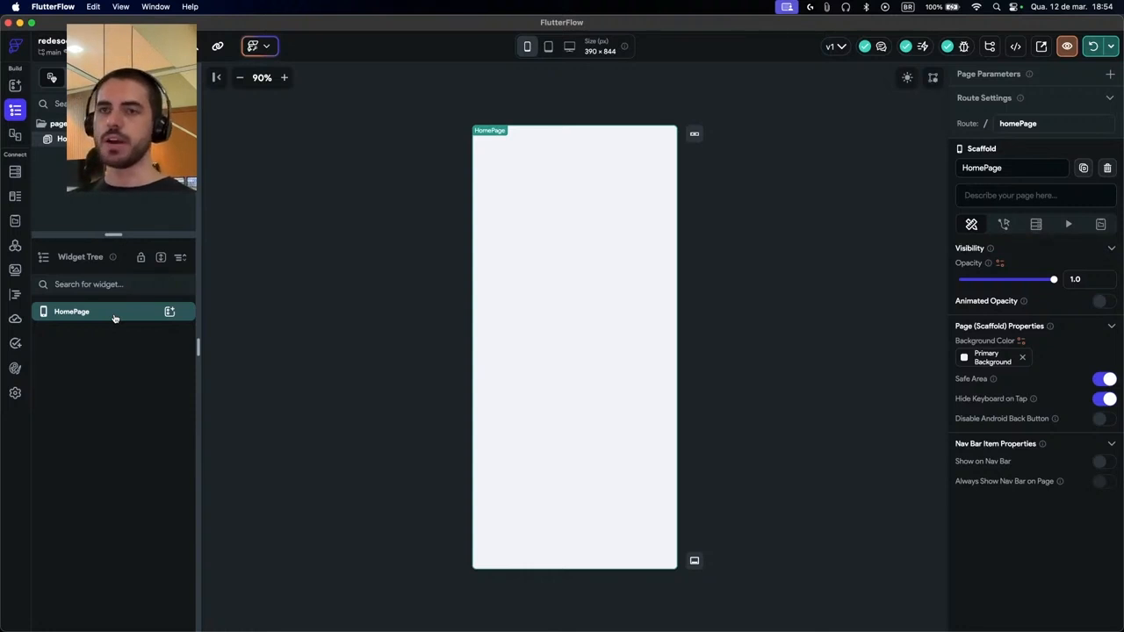
left_click(169, 313)
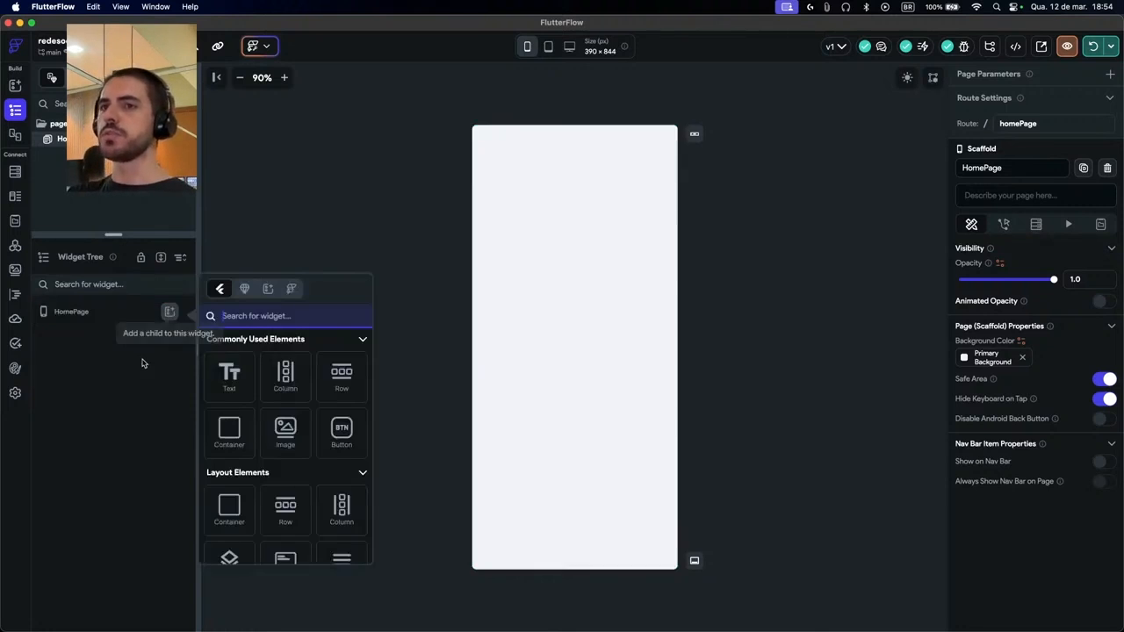
left_click(299, 386)
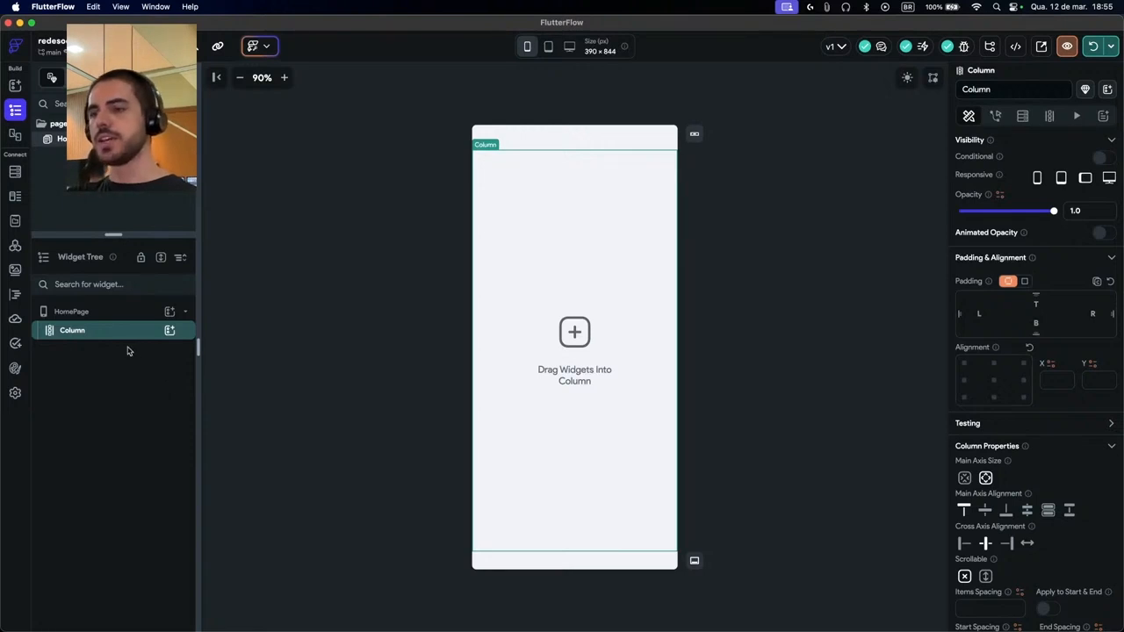
key("Delete")
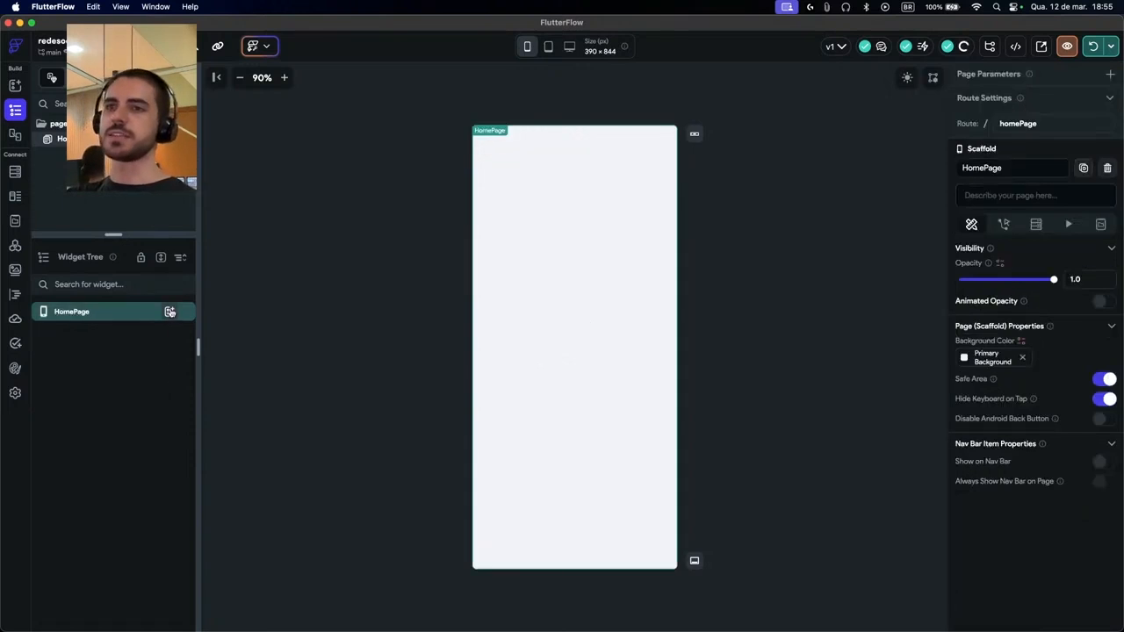
Add an Image to the HomePage, try adding a Container as a second direct child, and cancel the replacement
left_click(170, 311)
left_click(306, 447)
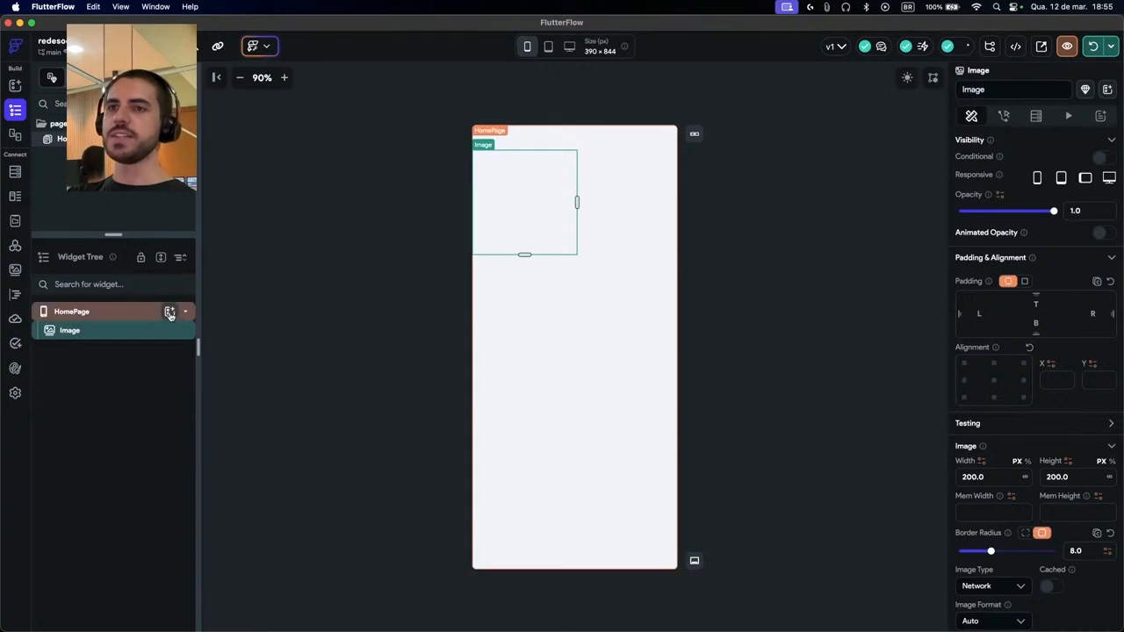
left_click(169, 311)
left_click(215, 441)
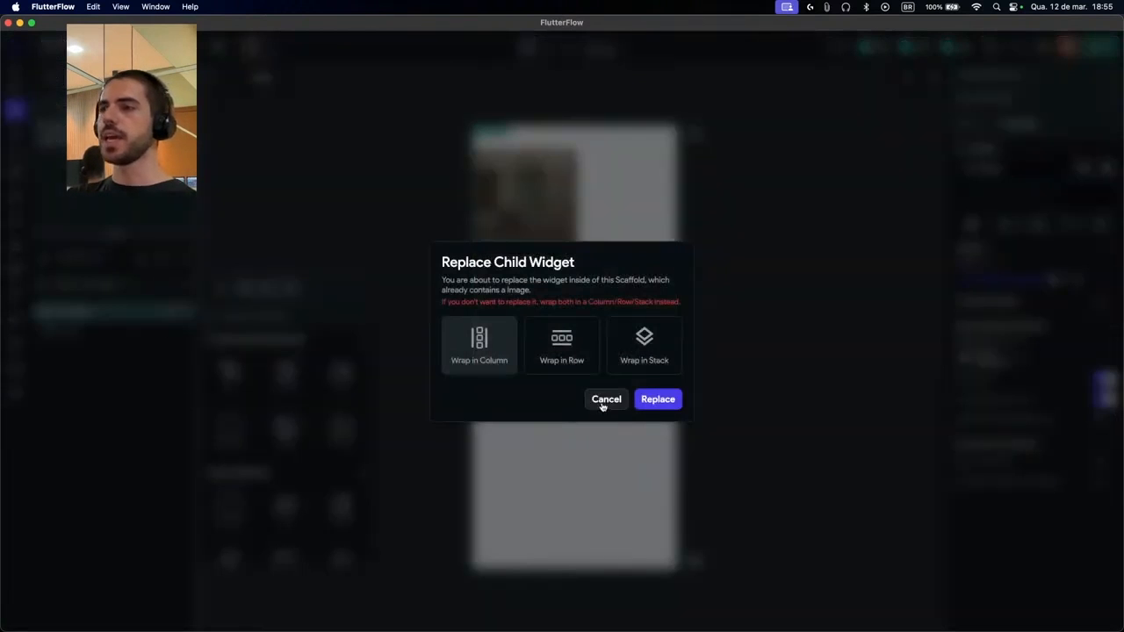
left_click(602, 403)
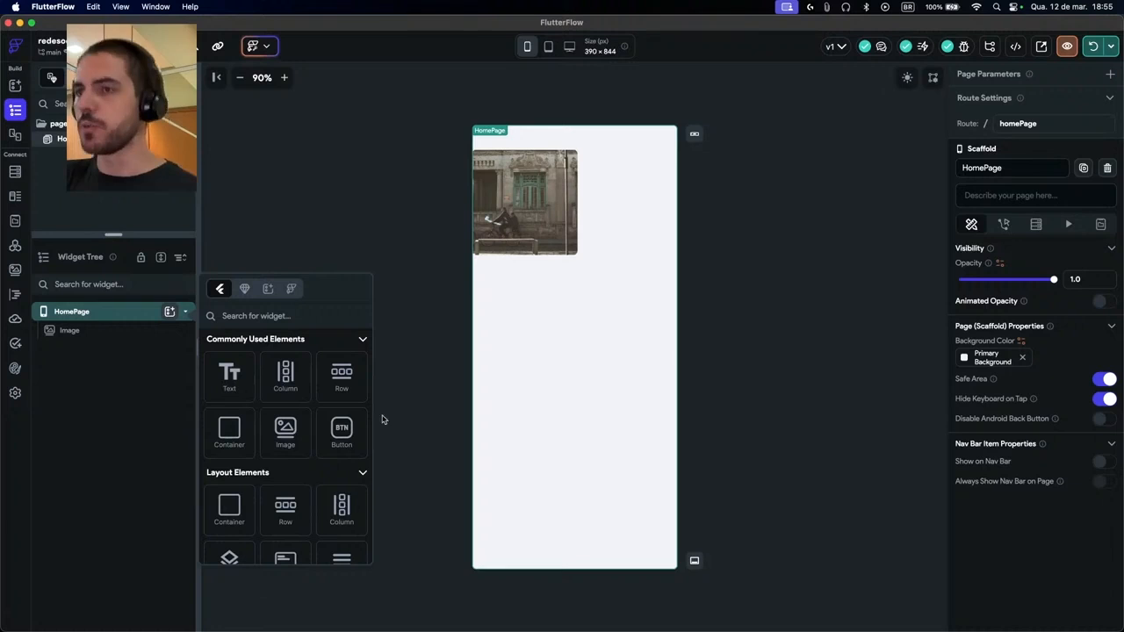
left_click(135, 398)
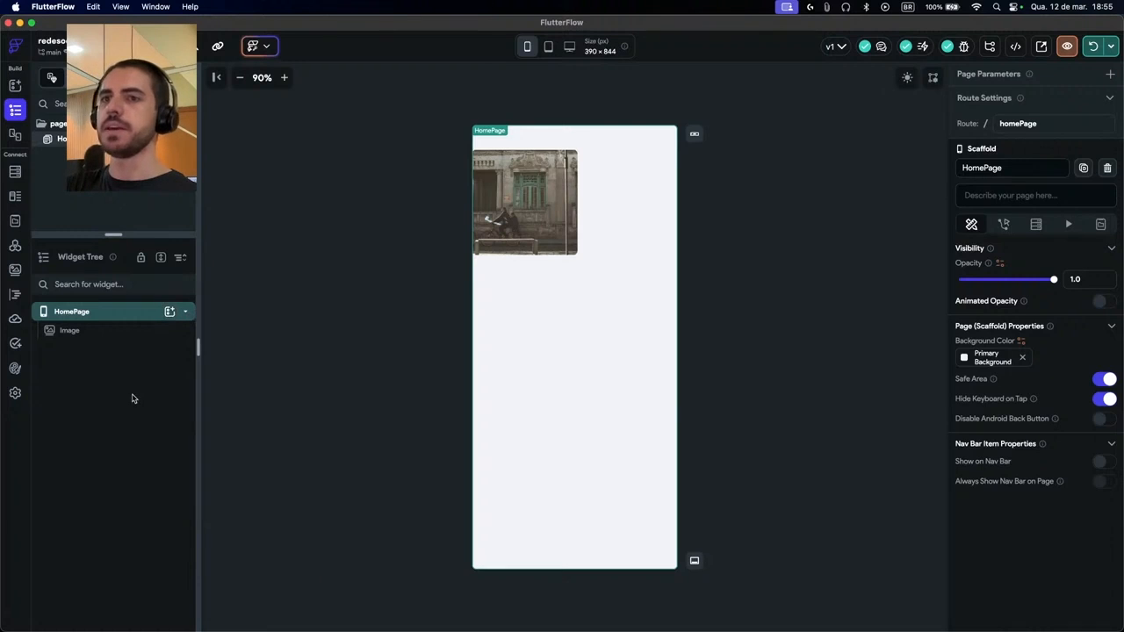
Replace the HomePage's Image with a Text widget and delete that Text
left_click(169, 311)
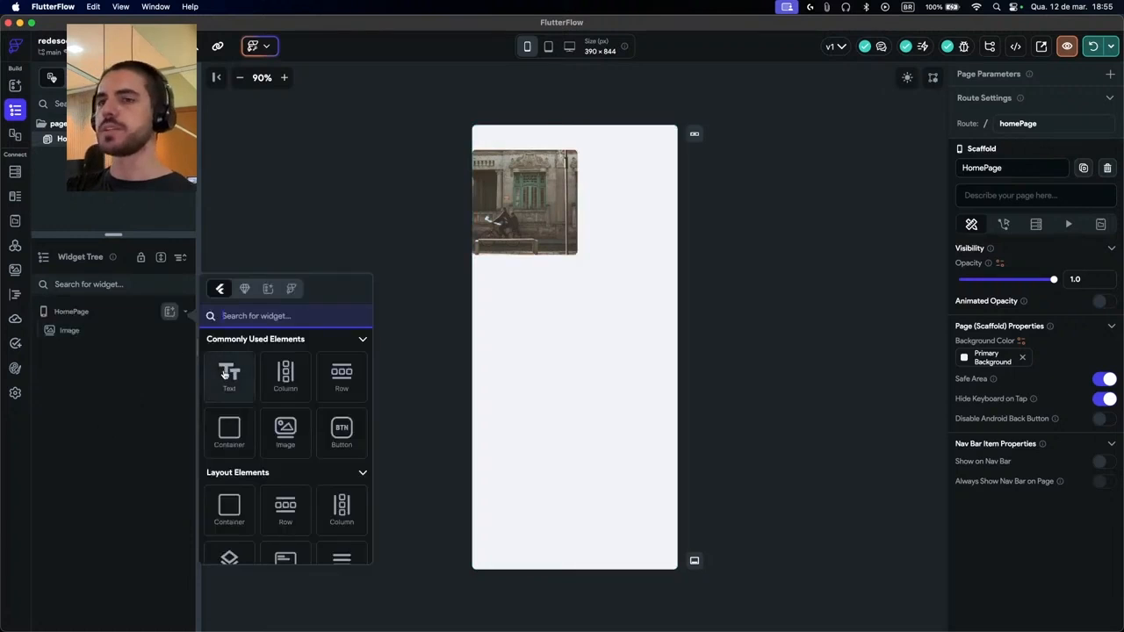
left_click(227, 373)
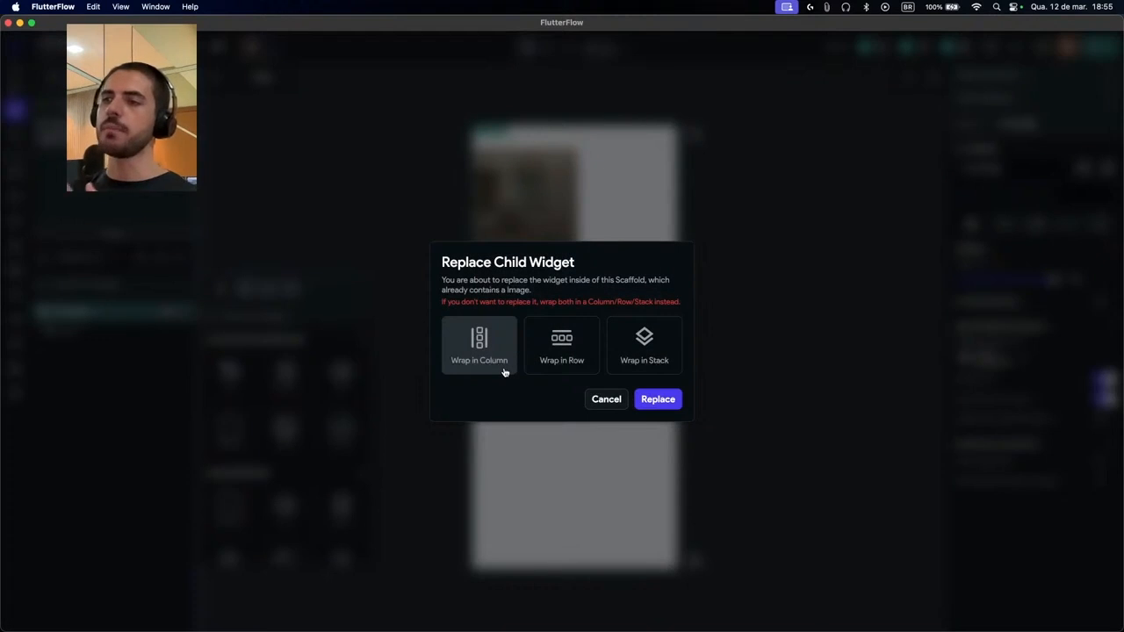
left_click(673, 401)
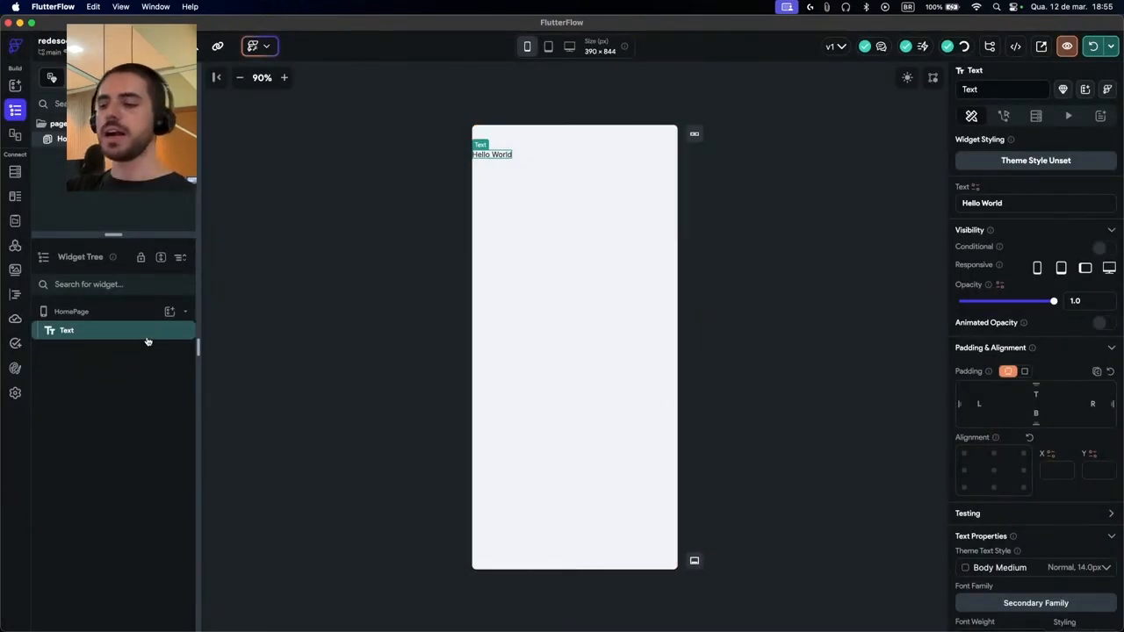
key("BackSpace")
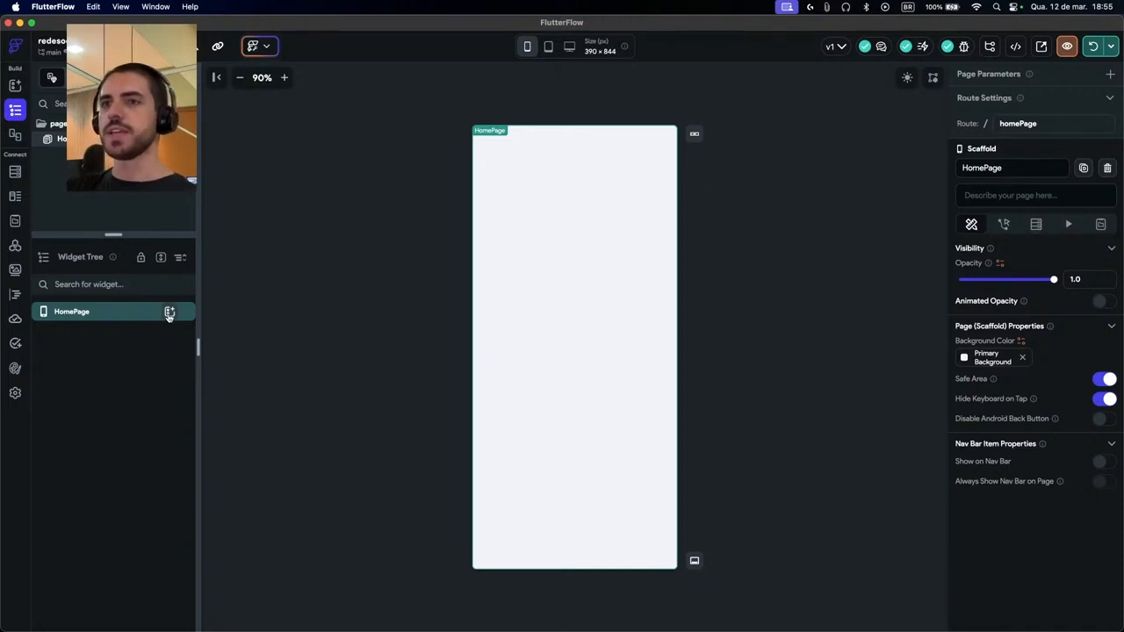
Add a Column to the HomePage and place an Image, a Text and a Button inside it
left_click(170, 311)
left_click(297, 373)
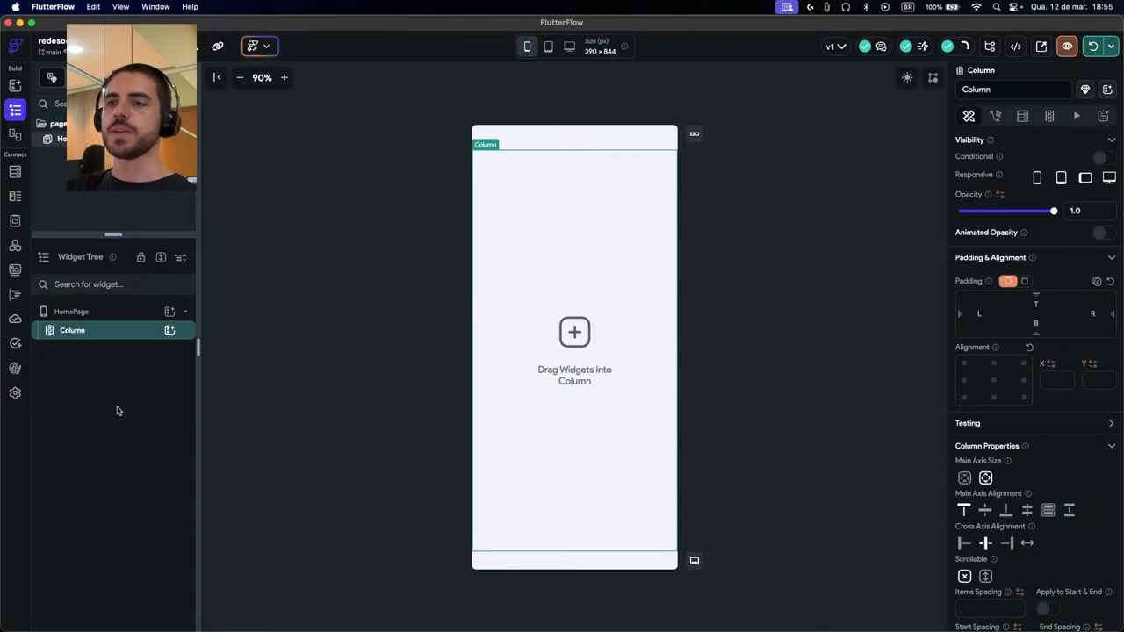
left_click(166, 334)
left_click(285, 447)
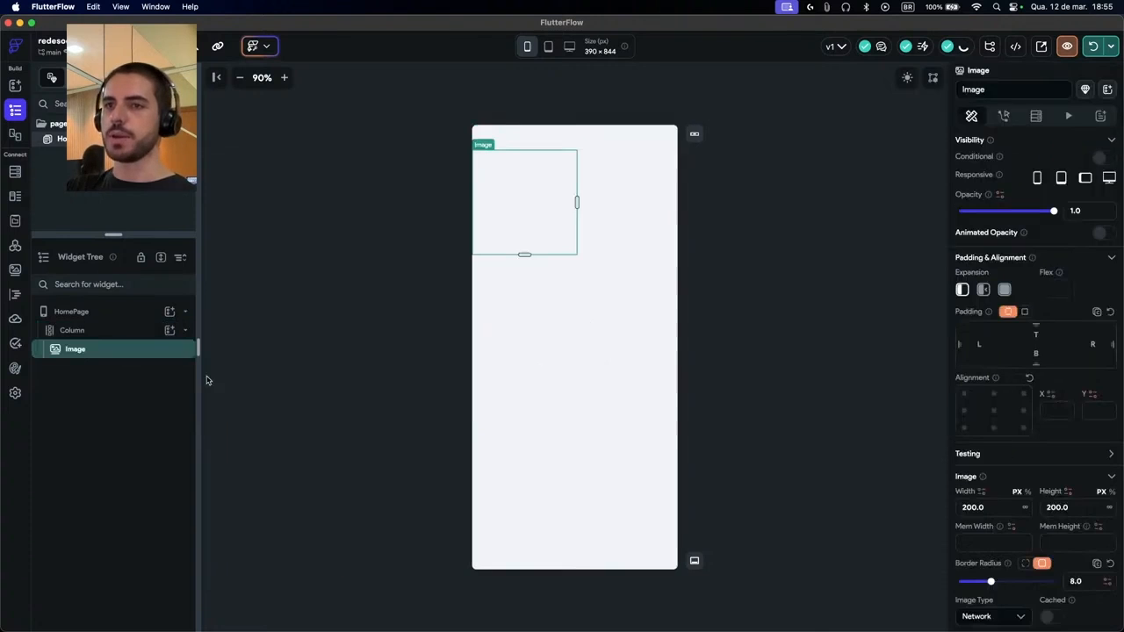
left_click(169, 330)
left_click(247, 397)
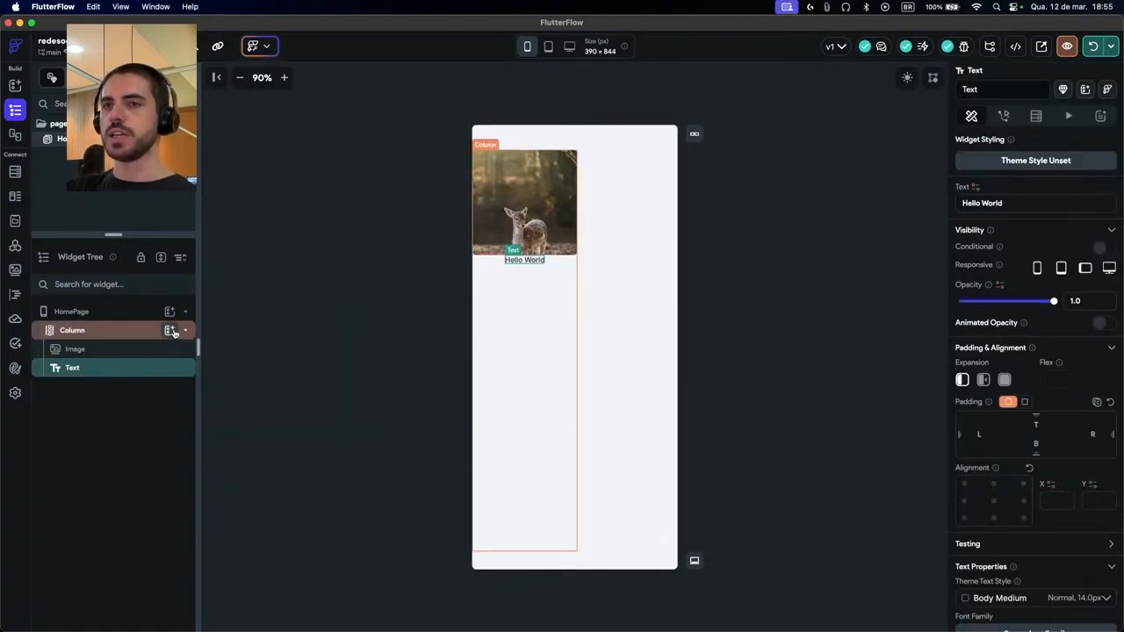
left_click(170, 330)
left_click(341, 452)
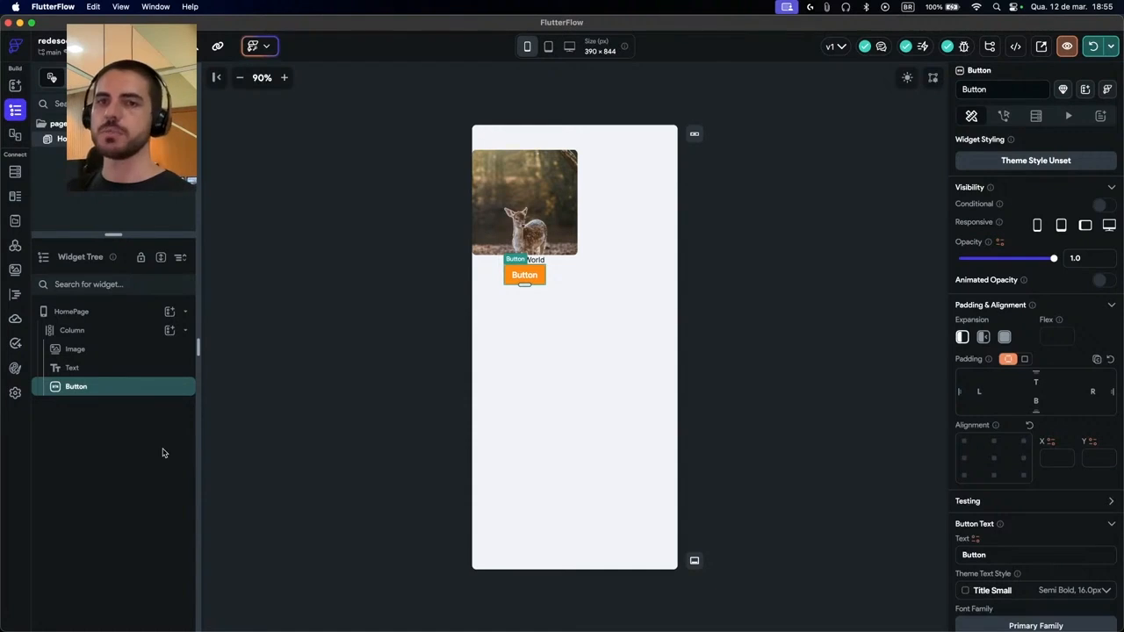
Delete the Column together with its Image, Text and Button from the HomePage
left_click(109, 348)
left_click(109, 338)
key("BackSpace")
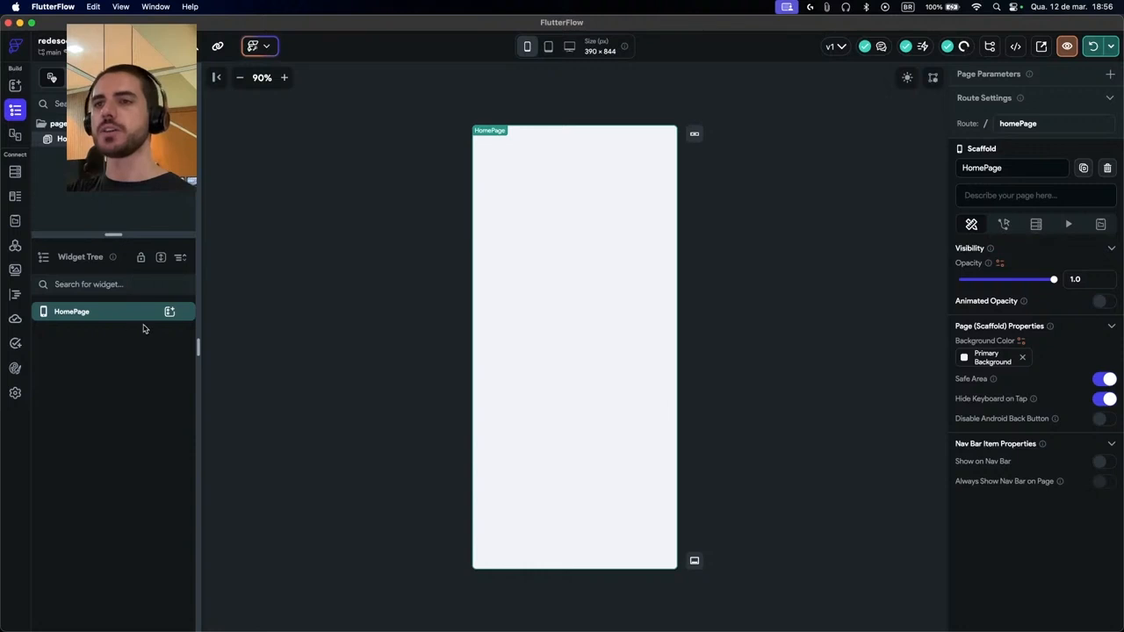
Add a Row to the HomePage and place an Image, a Text and a Button inside it
left_click(170, 311)
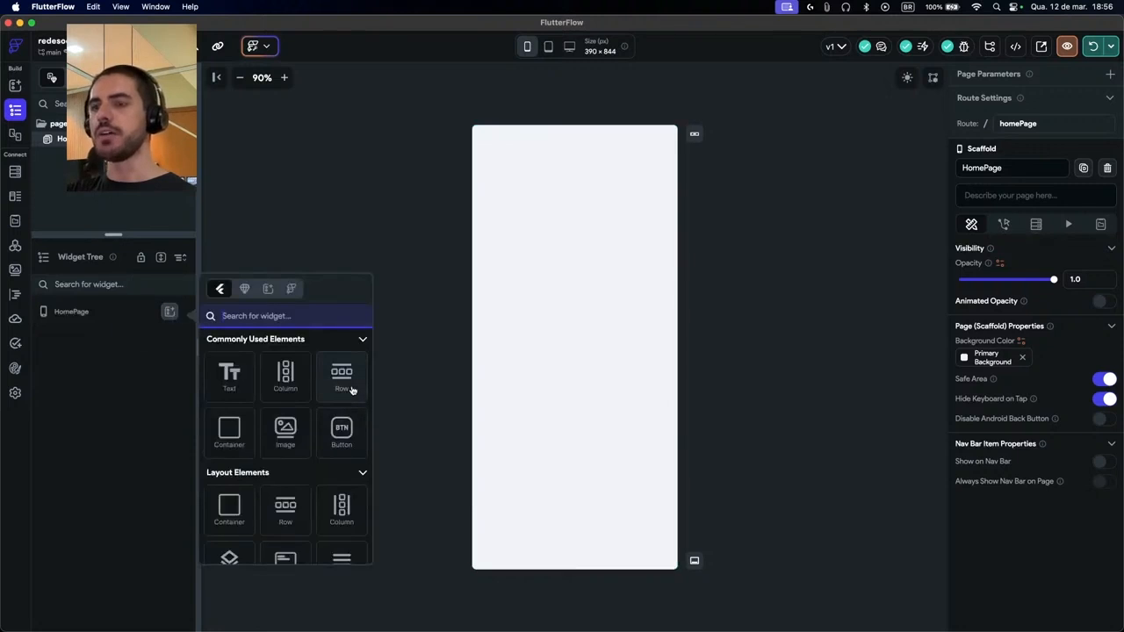
left_click(342, 377)
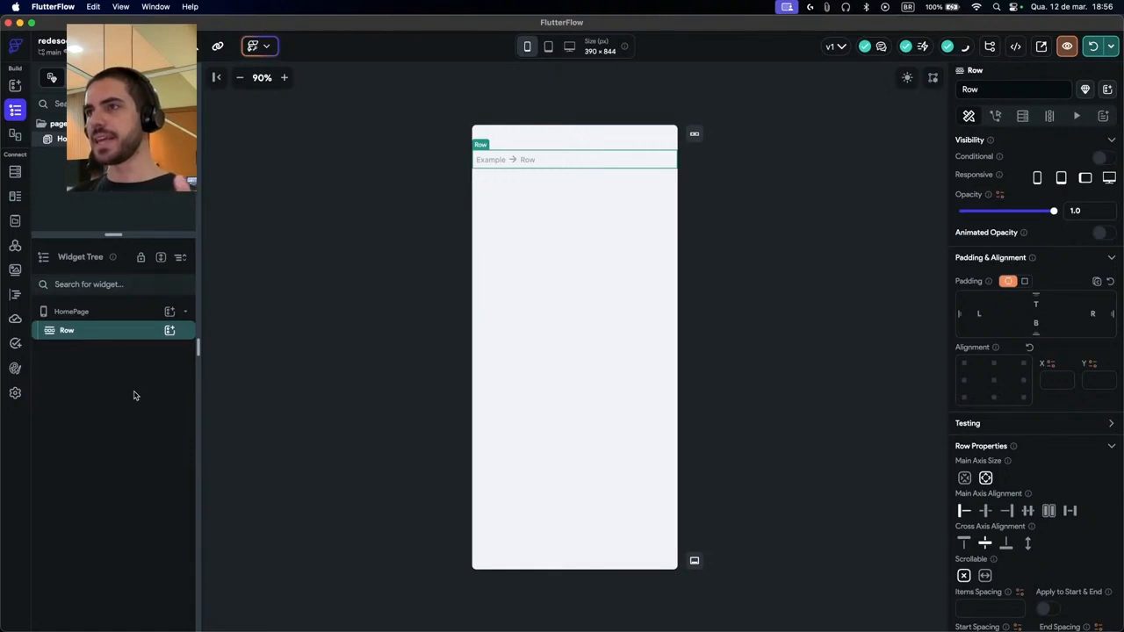
left_click(170, 330)
left_click(275, 454)
left_click(170, 330)
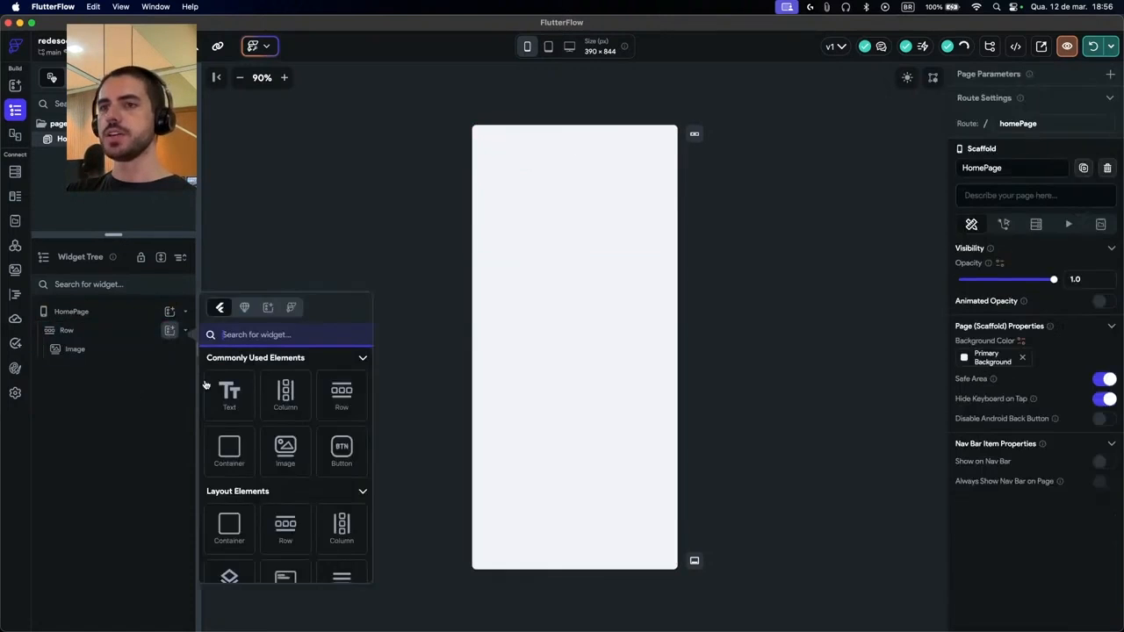
left_click(229, 396)
left_click(174, 334)
left_click(341, 451)
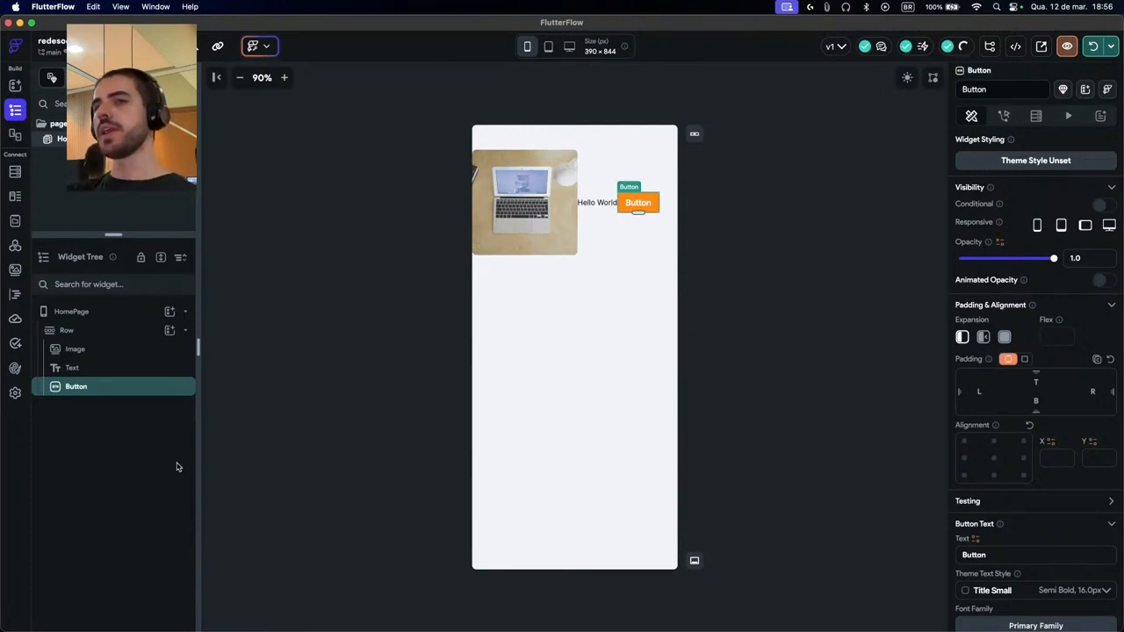
Delete the Button, Text and Image from the Row, keeping the empty Row
key("BackSpace")
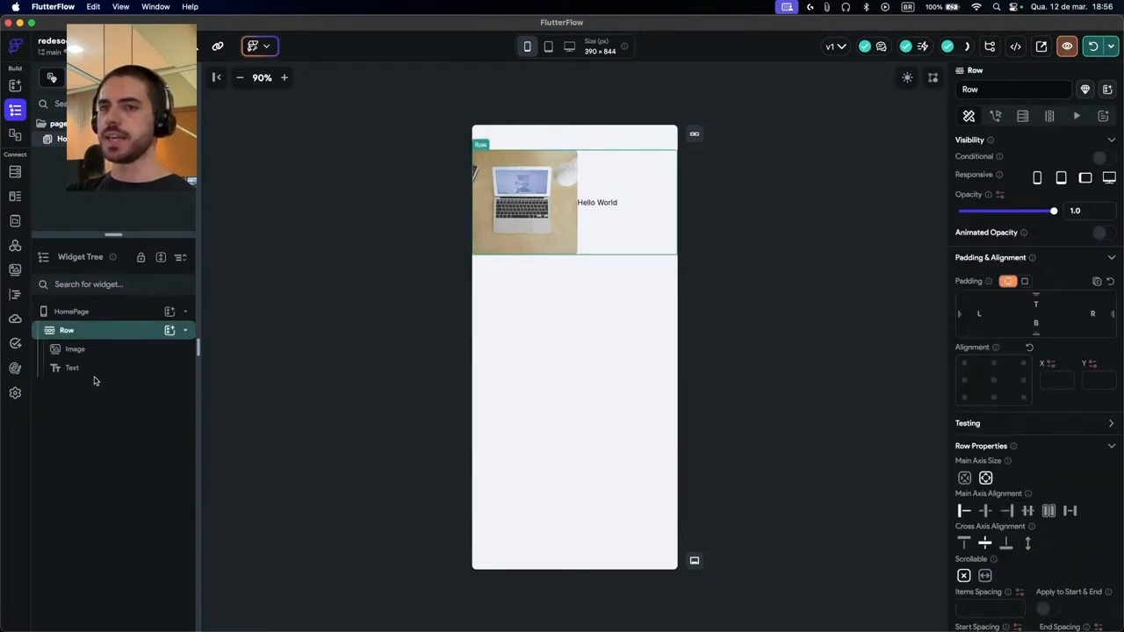
left_click(93, 370)
left_click(96, 357)
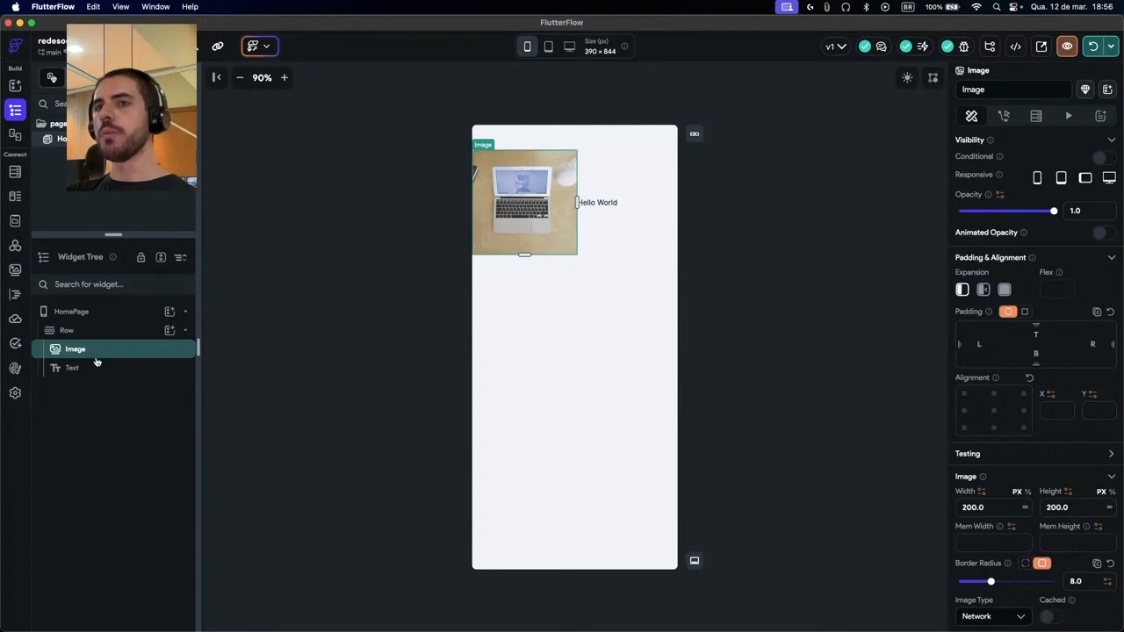
key("BackSpace")
left_click(96, 351)
key("BackSpace")
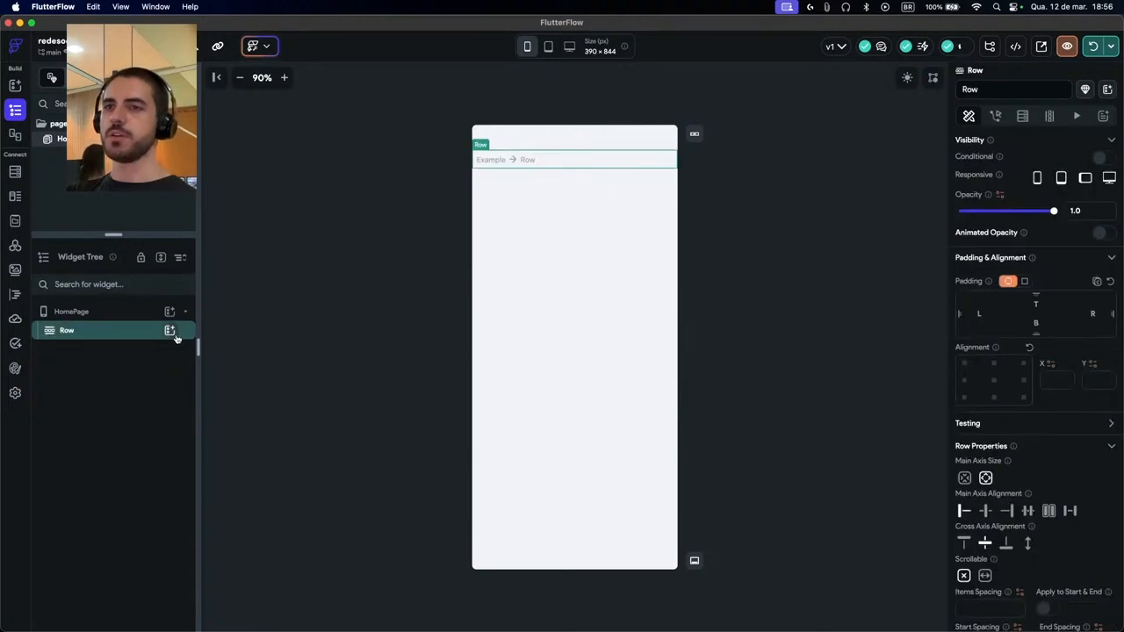
Add a Column inside the Row and place three Text widgets in that Column
left_click(170, 331)
left_click(289, 399)
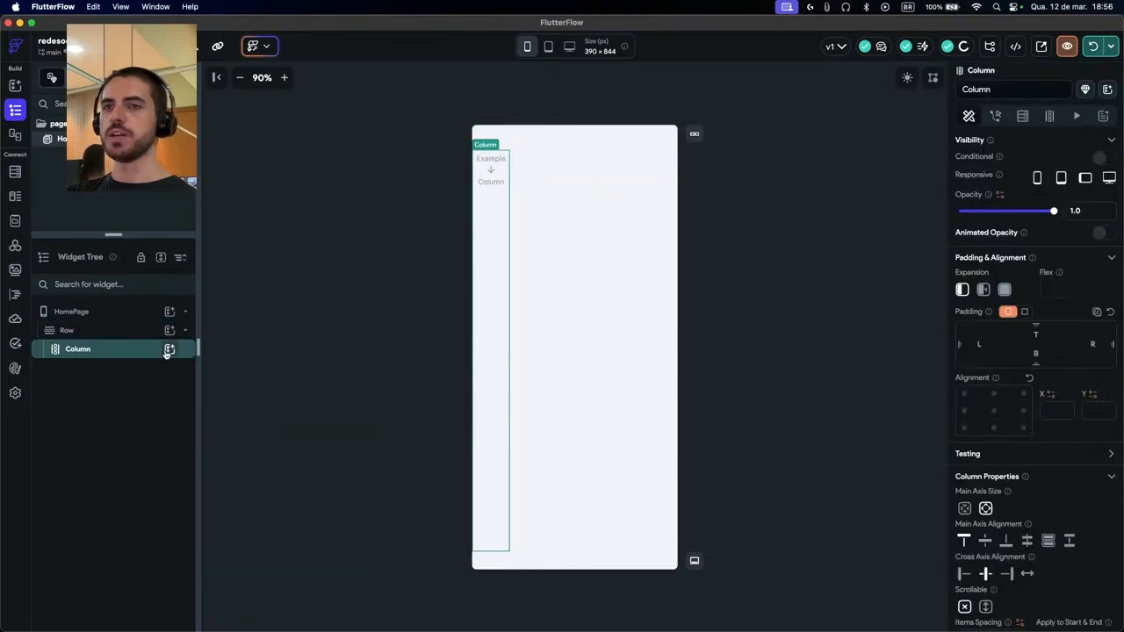
left_click(170, 348)
left_click(229, 413)
left_click(169, 348)
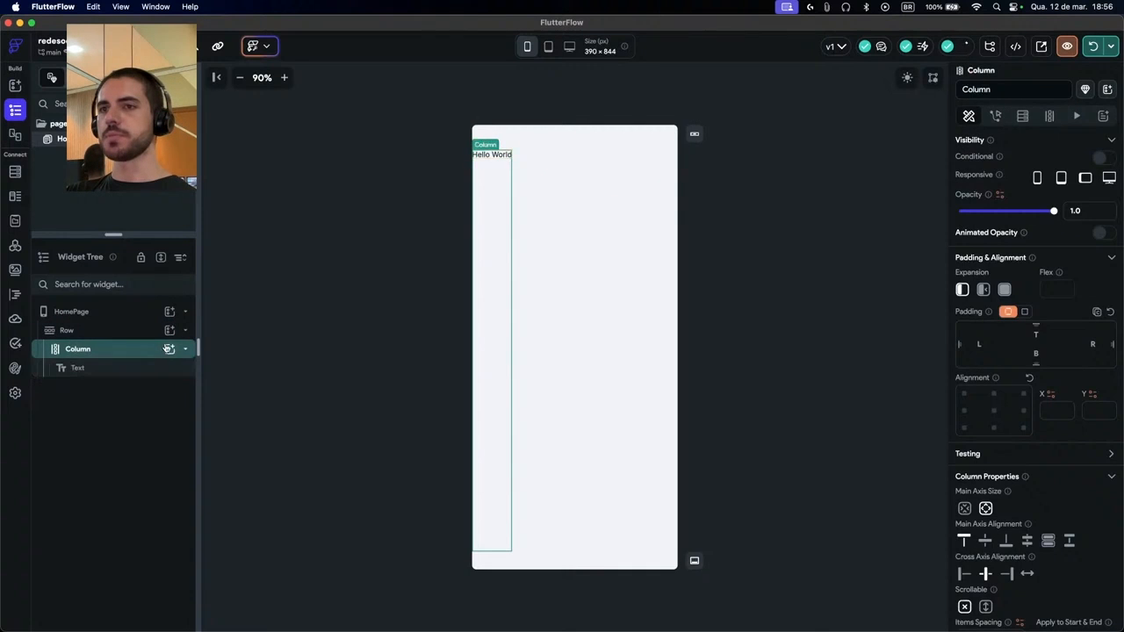
left_click(170, 349)
left_click(229, 413)
left_click(170, 349)
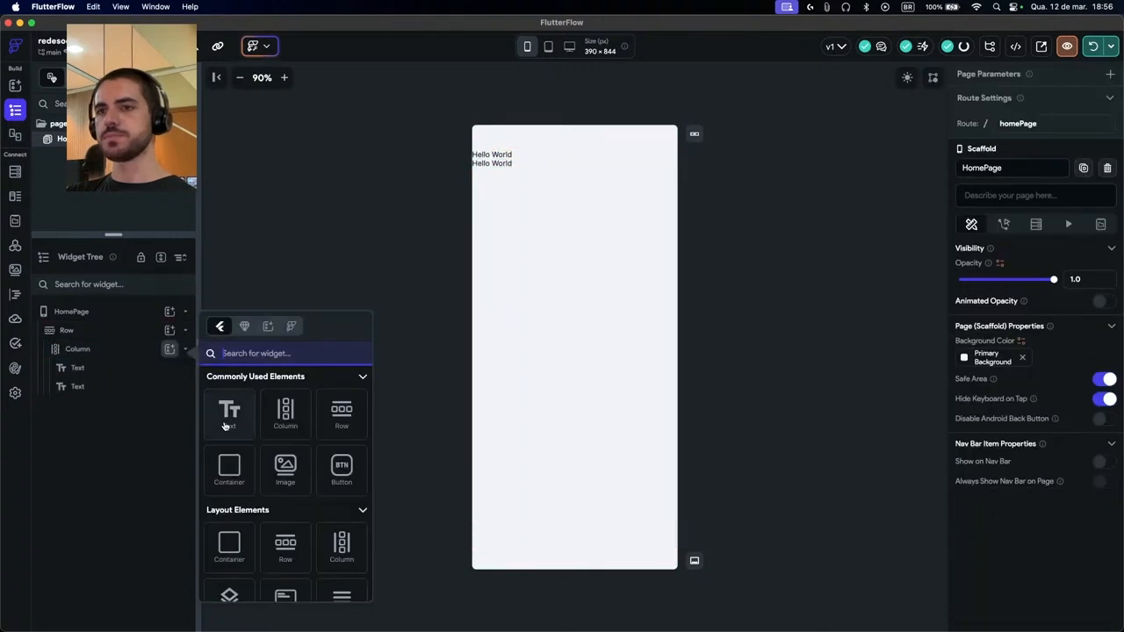
left_click(229, 413)
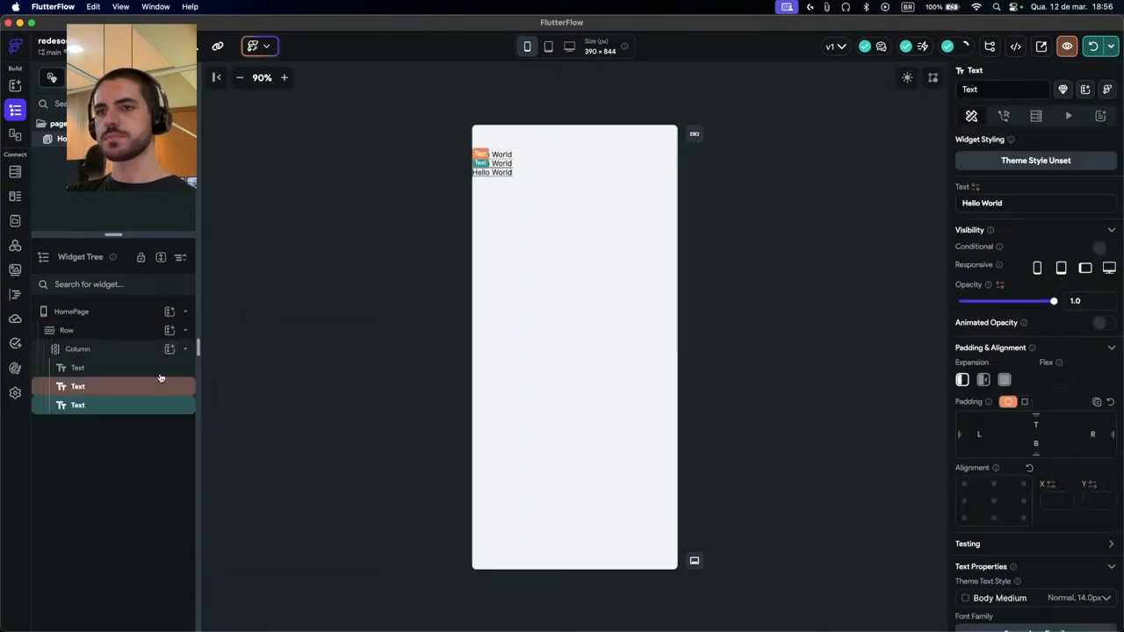
Add an Image to the Row and move it ahead of the Column in the widget tree
left_click(169, 330)
left_click(285, 452)
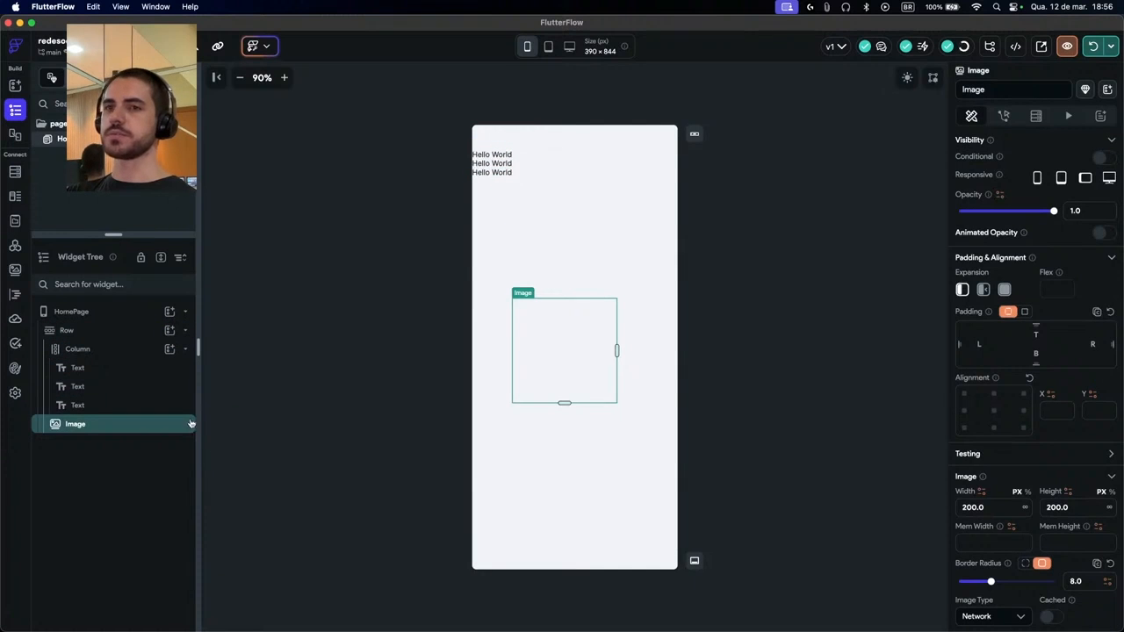
left_click_drag(93, 429, 62, 339)
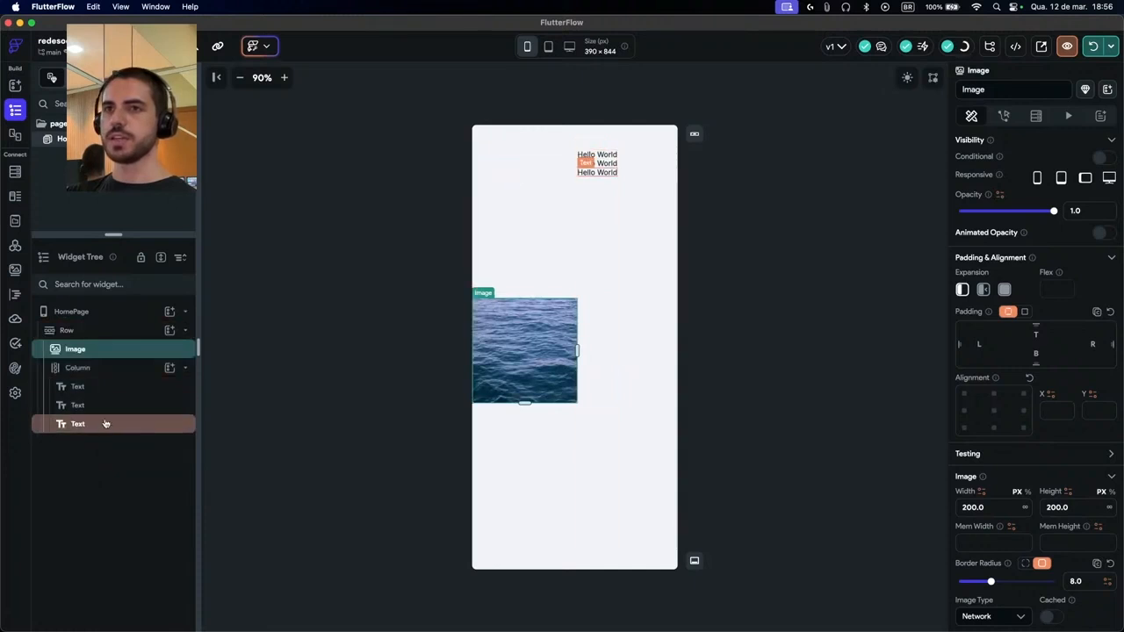
Delete the Column with its three Texts from the Row and add a Container after the Image
left_click(109, 372)
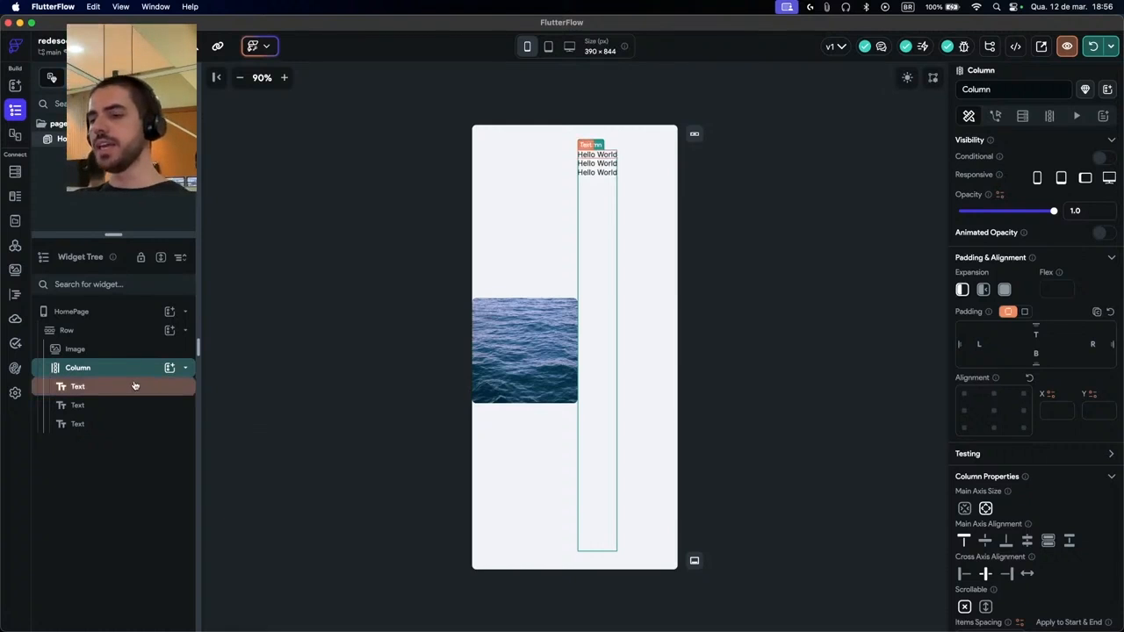
key("BackSpace")
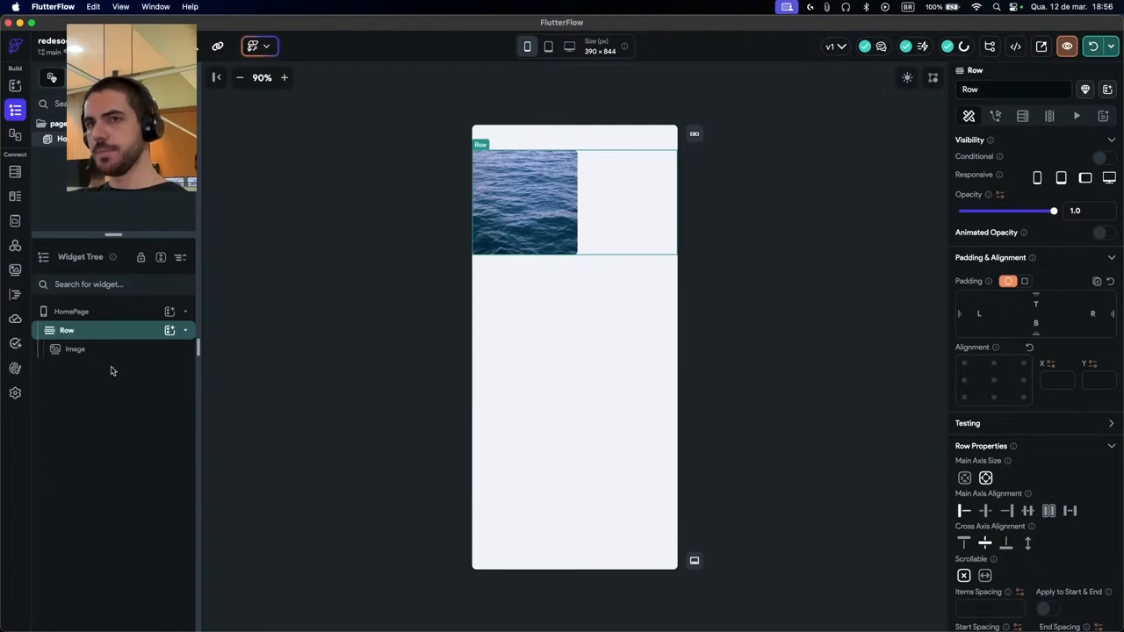
left_click(169, 330)
left_click(229, 448)
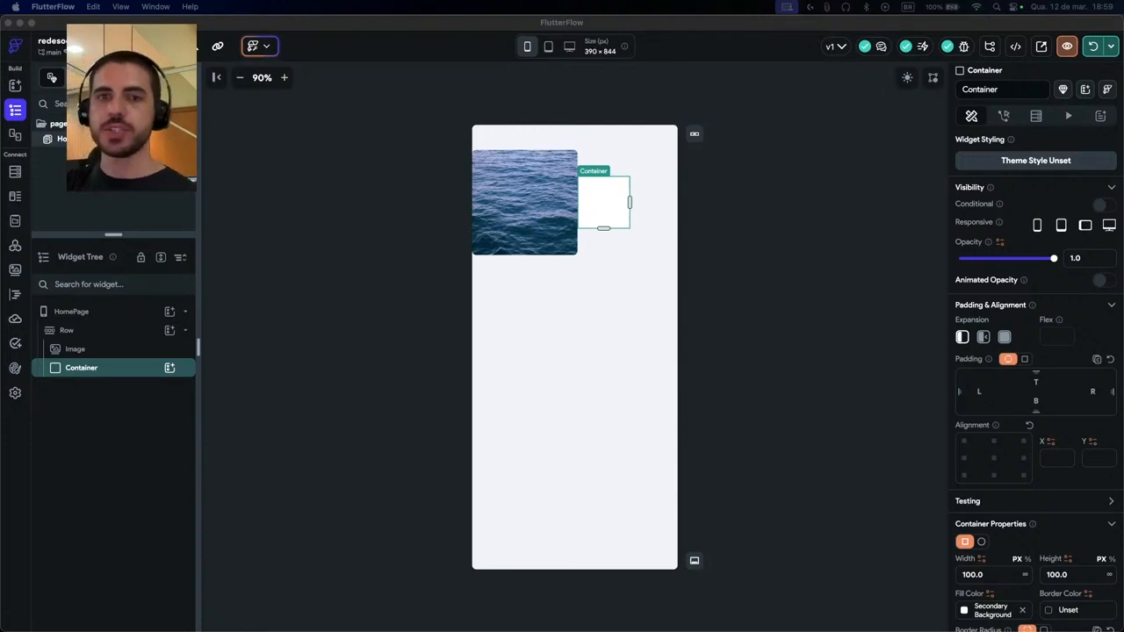
Compare the Image and the Container placed side by side in the Row on the canvas
left_click(564, 253)
left_click(564, 251)
left_click(593, 206)
left_click(559, 206)
left_click(593, 203)
left_click(565, 206)
left_click(605, 202)
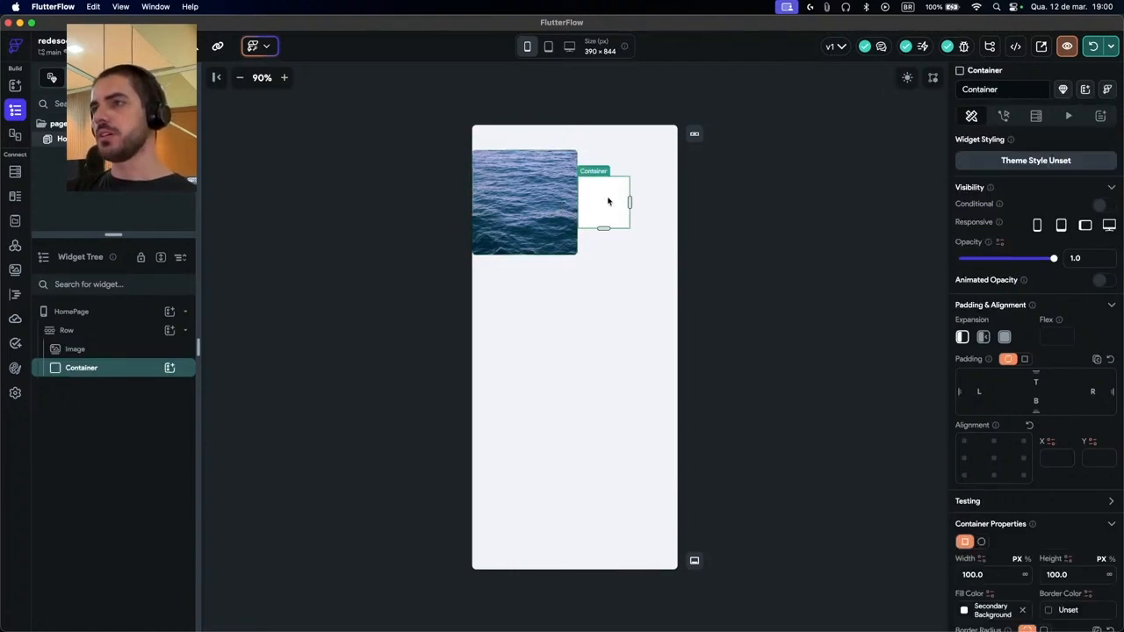
left_click(553, 204)
left_click(602, 202)
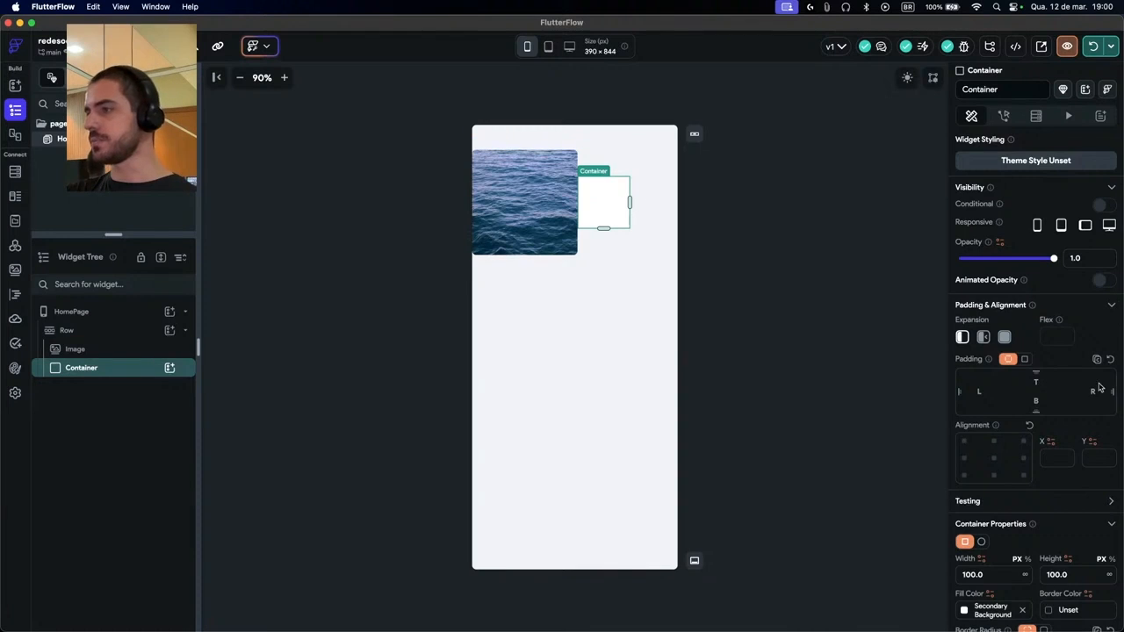
Try the Container at a width of 250 pixels and then at 215 pixels
scroll(1070, 421, "down", 3)
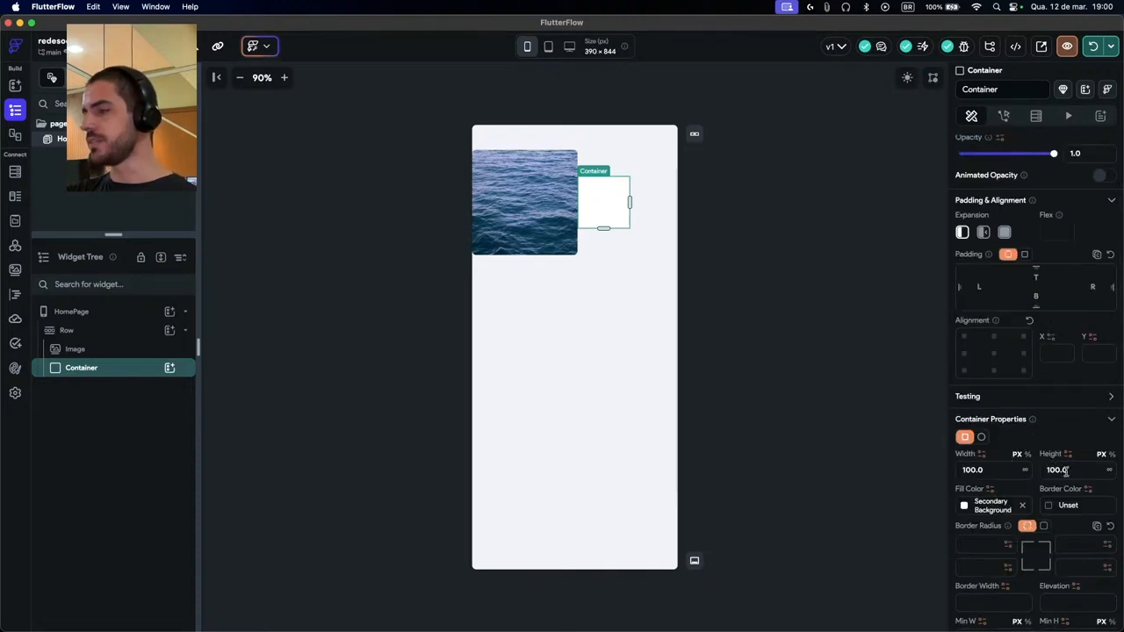
left_click(970, 470)
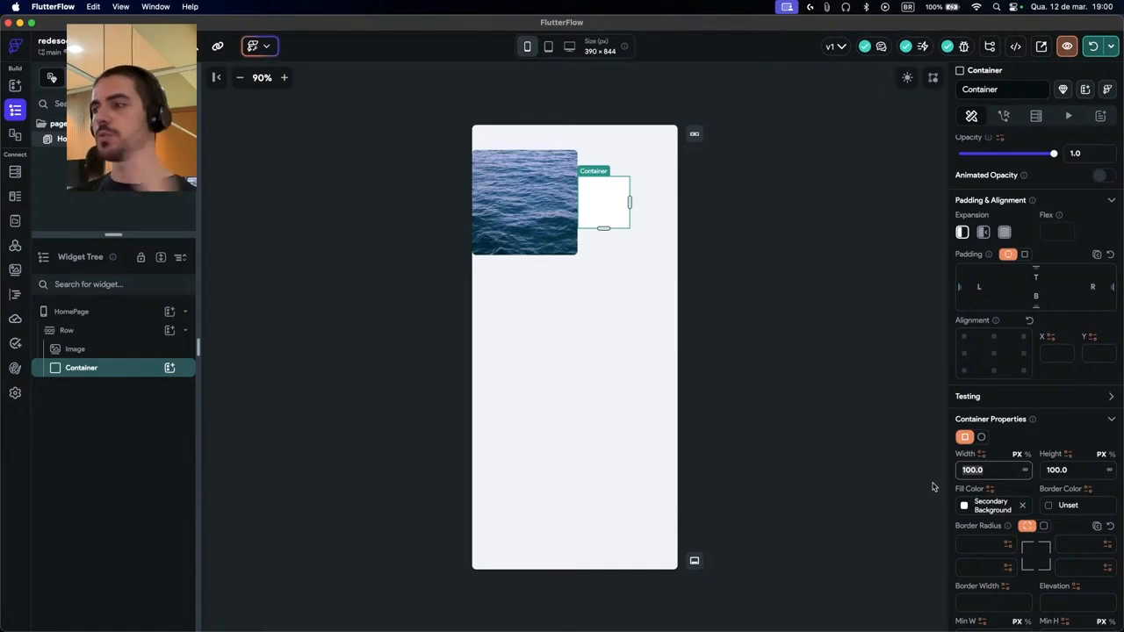
type("250")
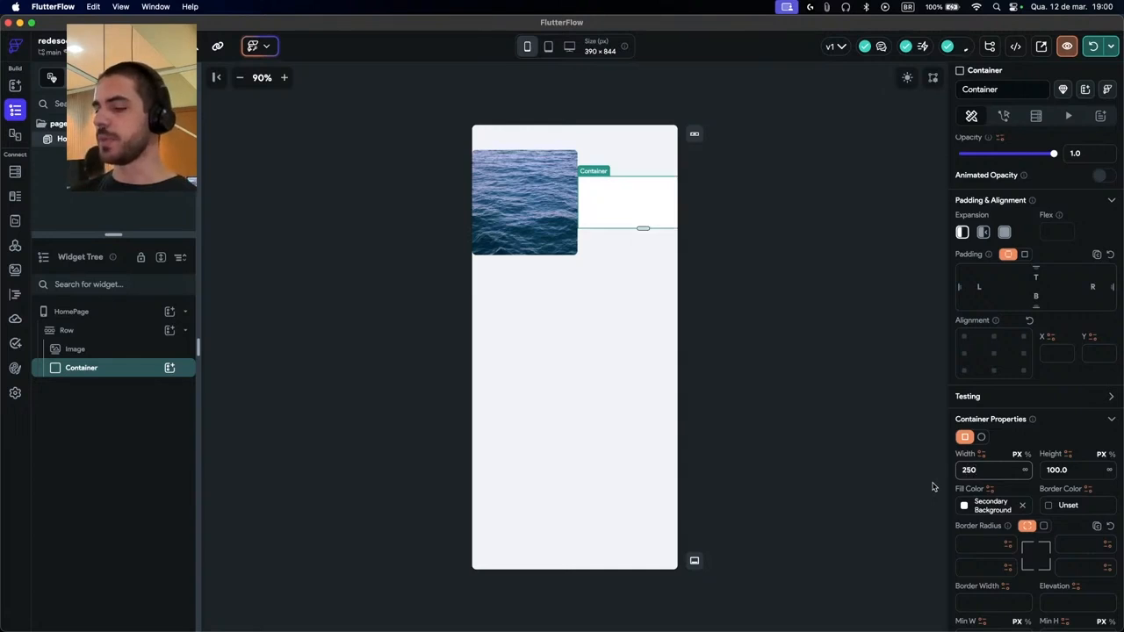
key("BackSpace")
key("BackSpace")
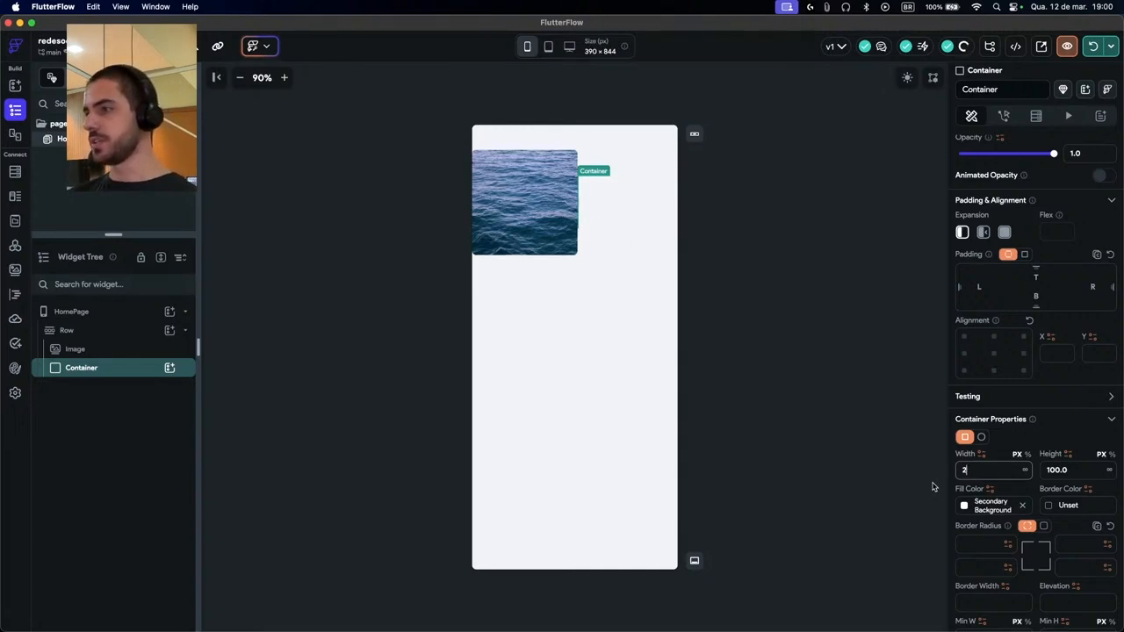
type("150")
key("BackSpace")
key("BackSpace")
key("BackSpace")
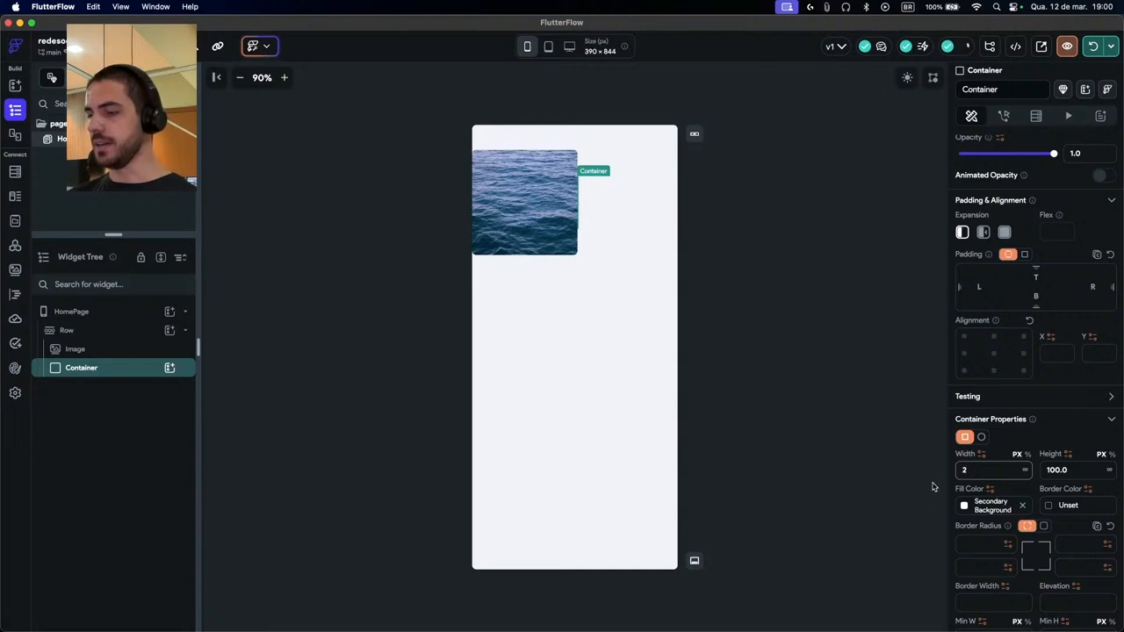
type("15")
key("Return")
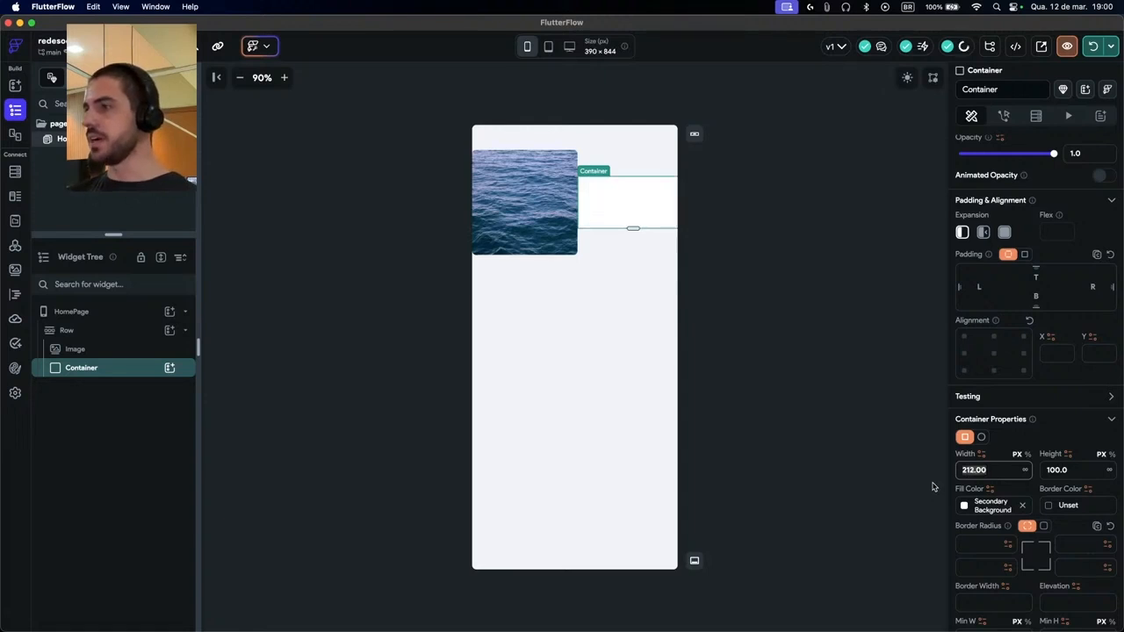
Reduce the Container's width gradually to 178 pixels so it fits beside the Image in the Row
key("Down")
key("Down")
key("Down")
key("Down")
key("Down")
key("Down")
key("Down")
key("Down")
key("Down")
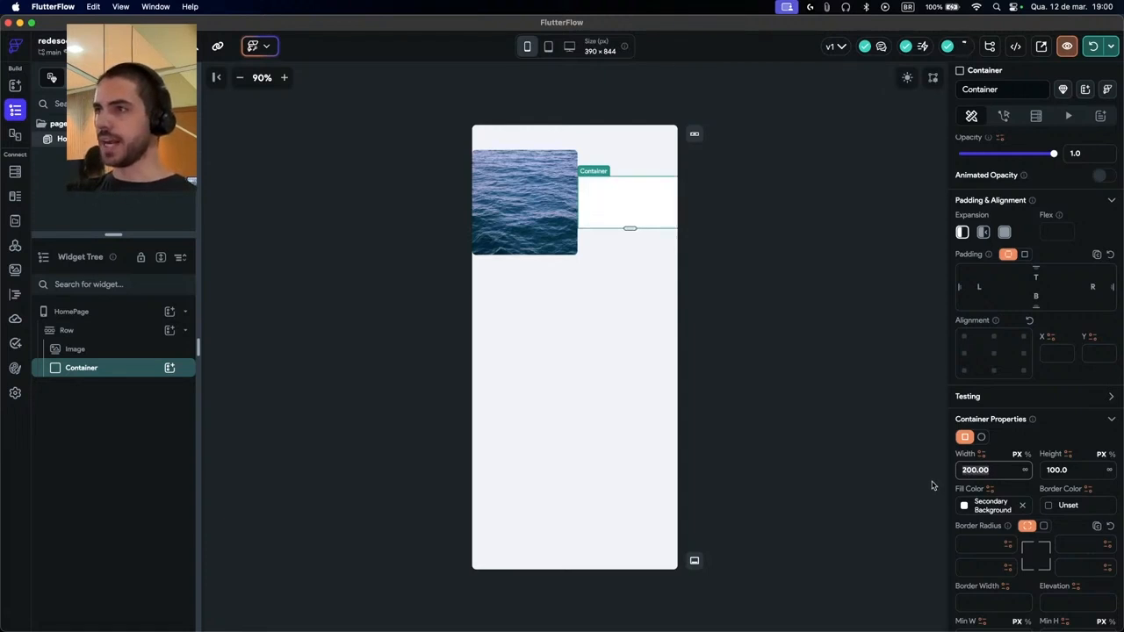
key("Down")
key("Down")
key("Down")
key("Down")
key("Down")
key("Down")
key("Down")
key("Down")
key("Down")
key("Down")
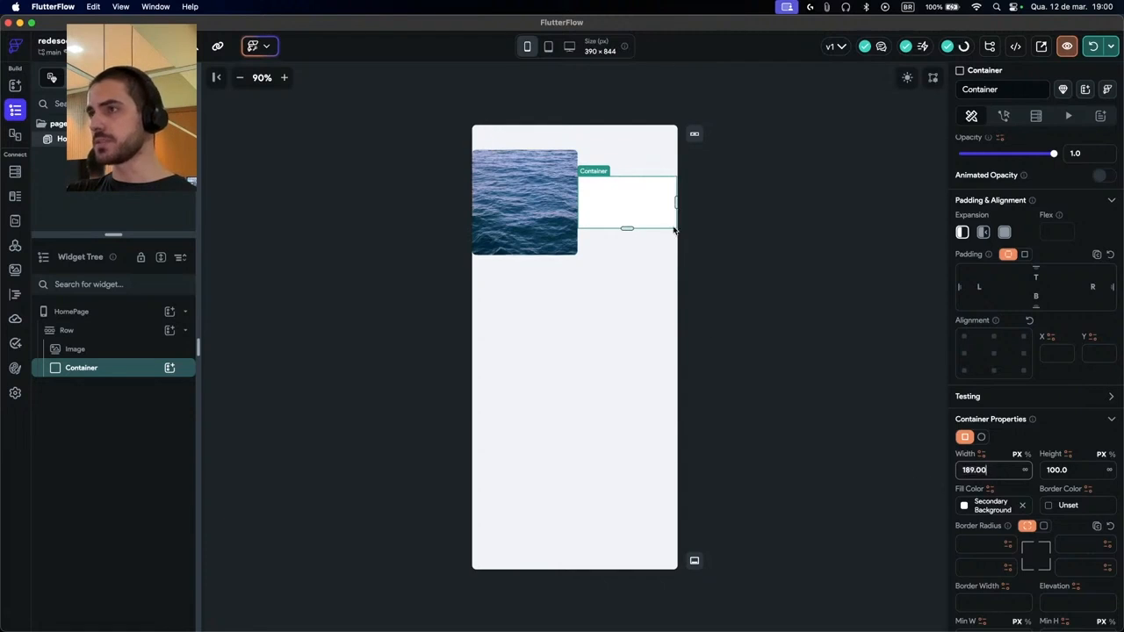
key("Down")
key("Down")
key("Down")
key("Down")
key("Down")
key("Down")
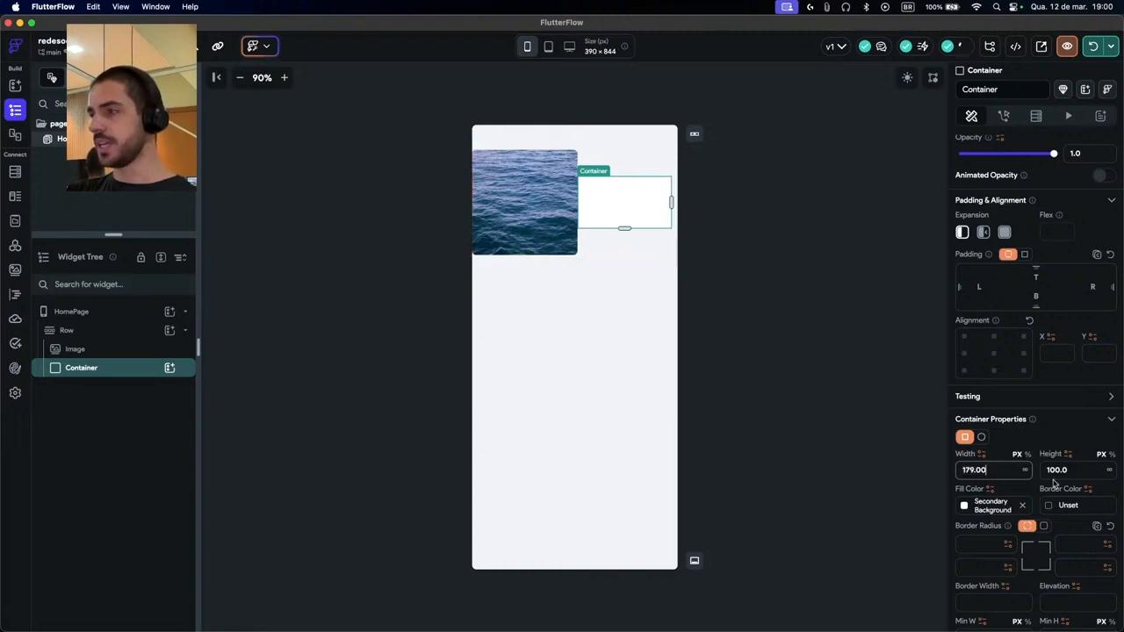
Increase the Container's height gradually to 117 pixels
left_click(1090, 467)
key("Up")
key("Up")
key("Up")
key("Up")
key("Up")
key("Up")
key("Up")
key("Up")
key("Up")
key("Up")
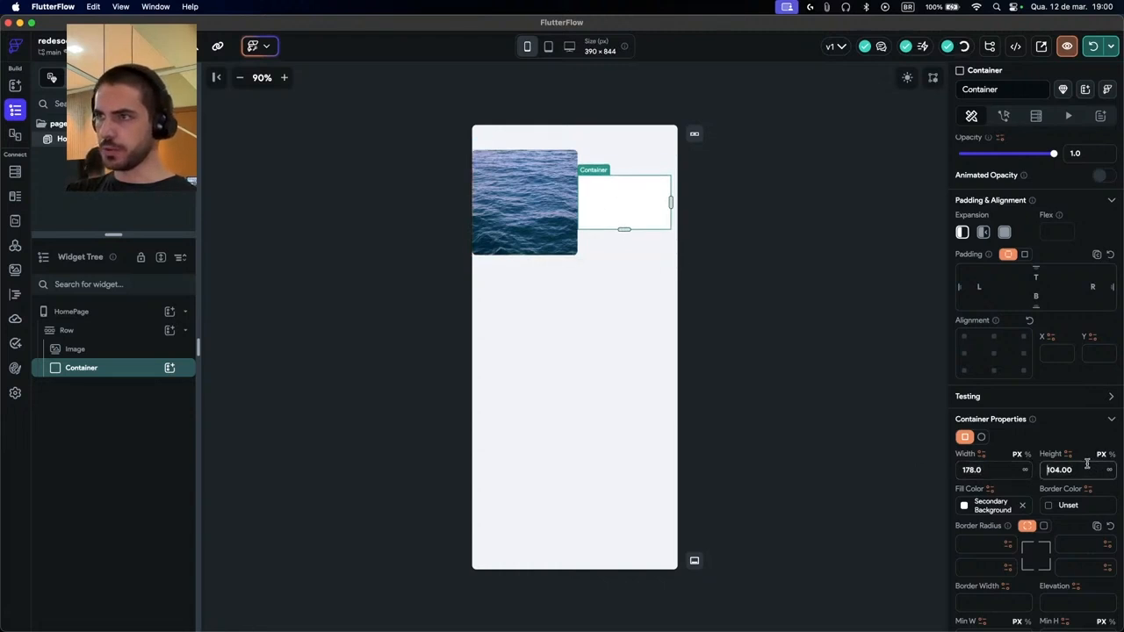
key("Up")
key("Up")
key("Up")
key("Up")
key("Up")
key("Up")
key("Up")
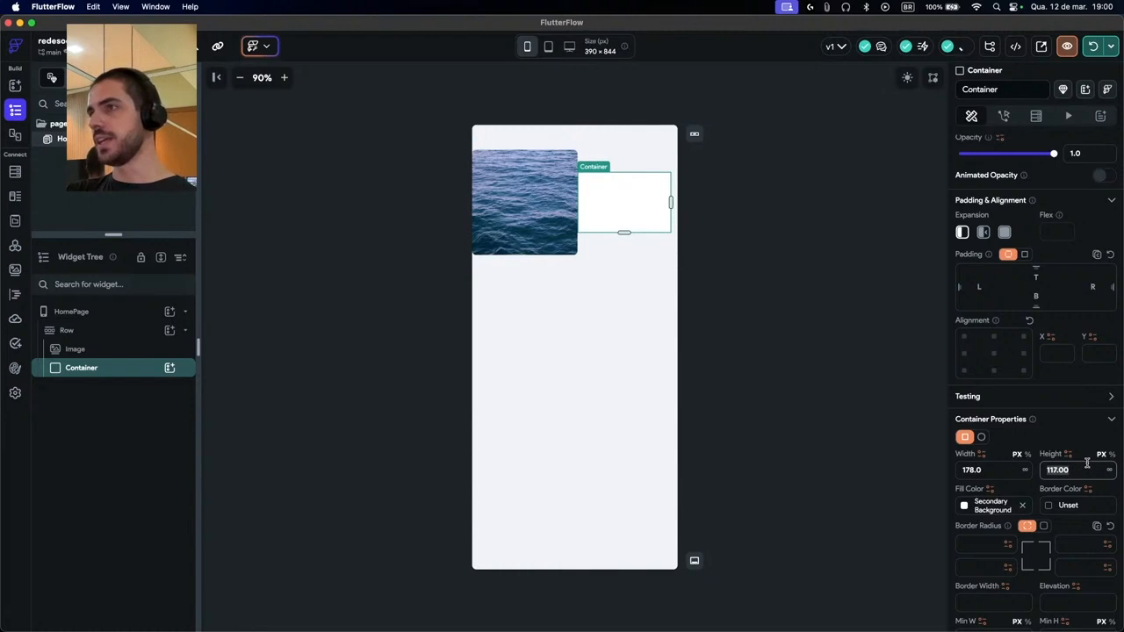
Try an Image as the Container's child widget and delete it again
left_click(170, 367)
left_click(132, 408)
left_click(128, 378)
left_click(170, 367)
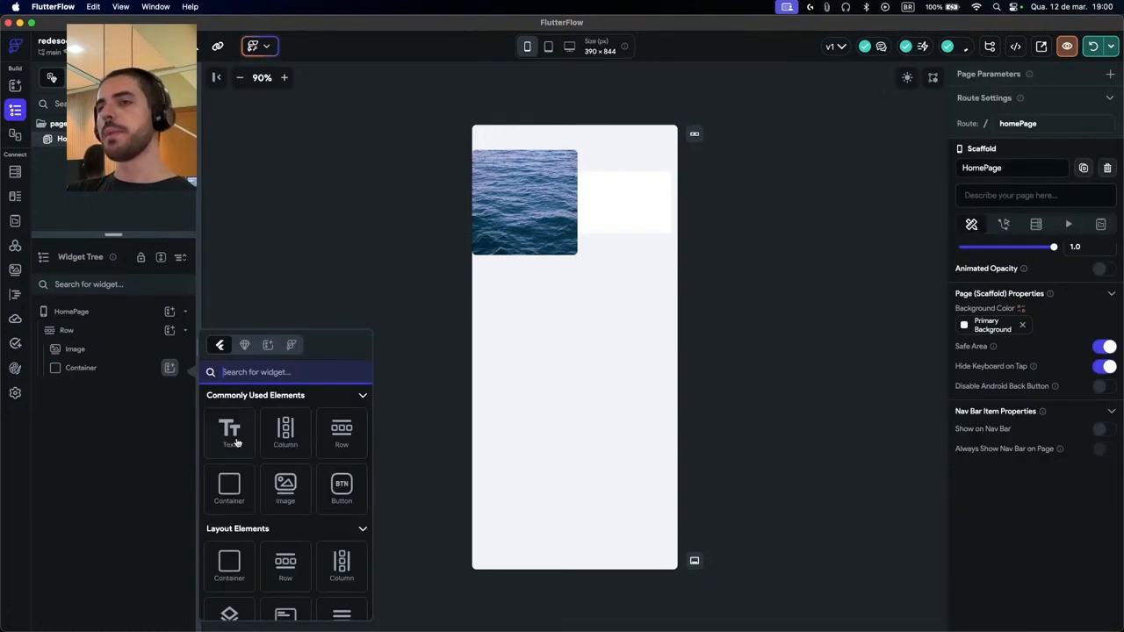
left_click(269, 476)
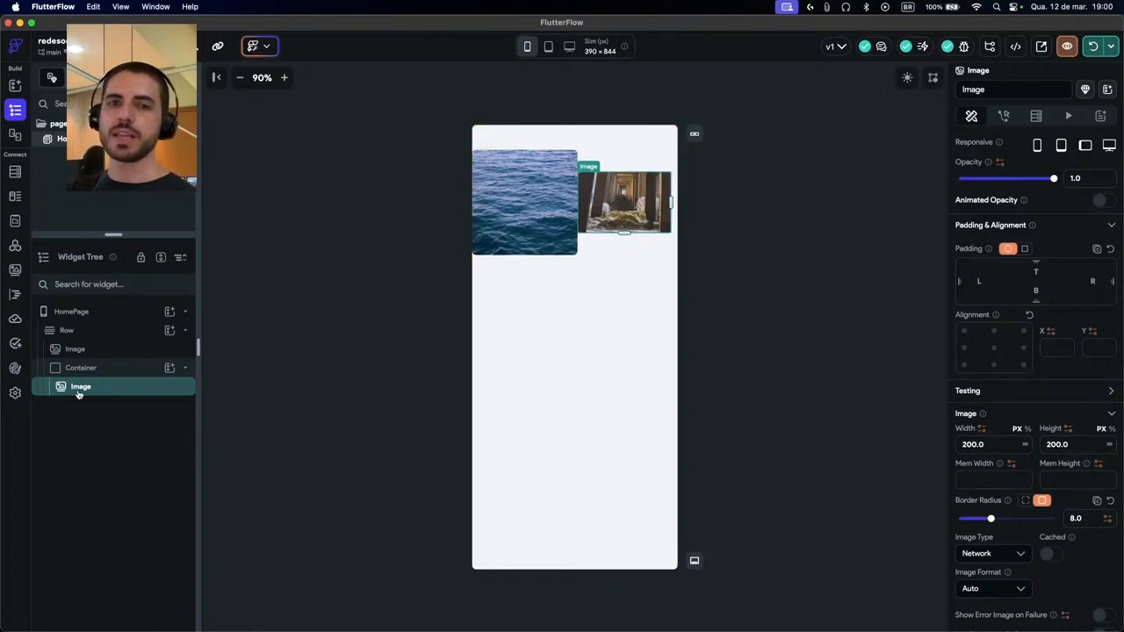
key("Delete")
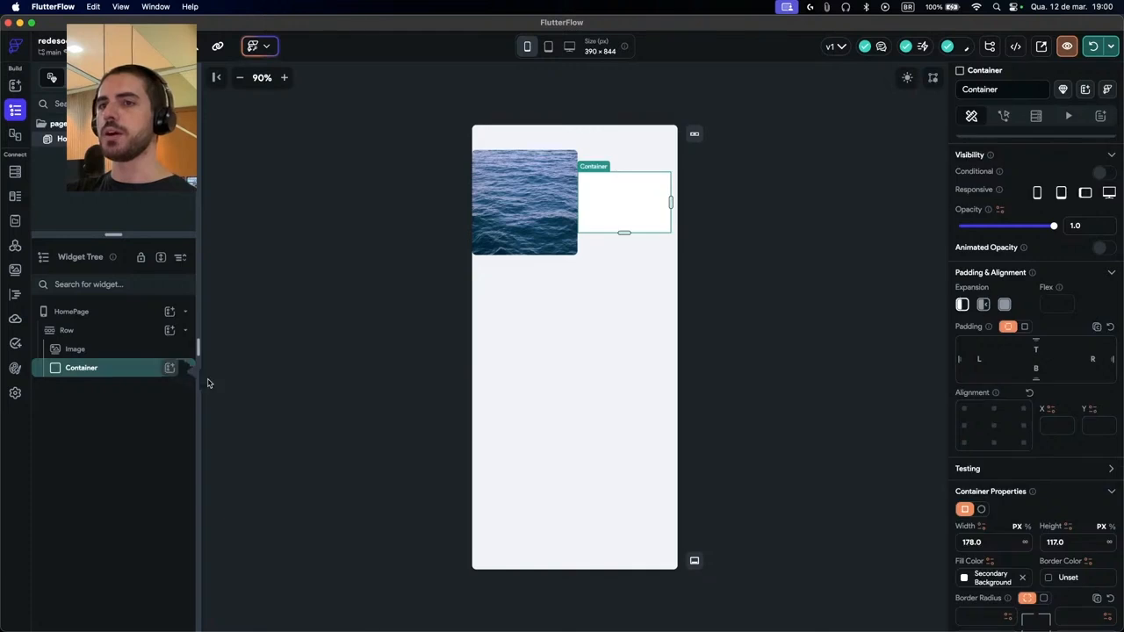
Add a Column inside the Container and select it in the widget tree
left_click(169, 367)
left_click(274, 431)
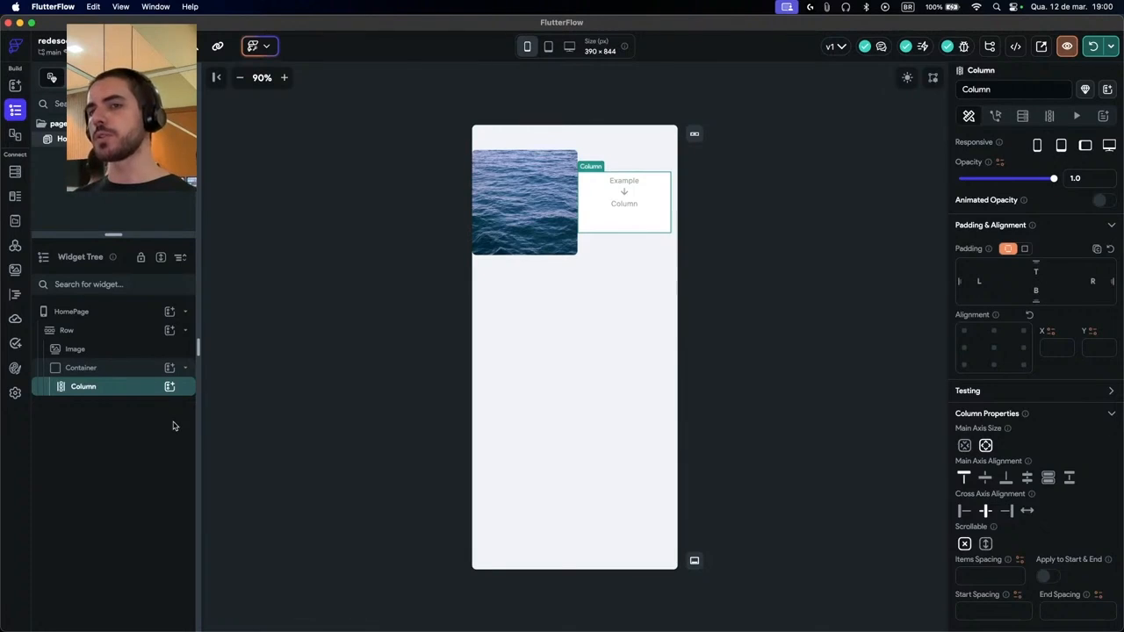
left_click(170, 387)
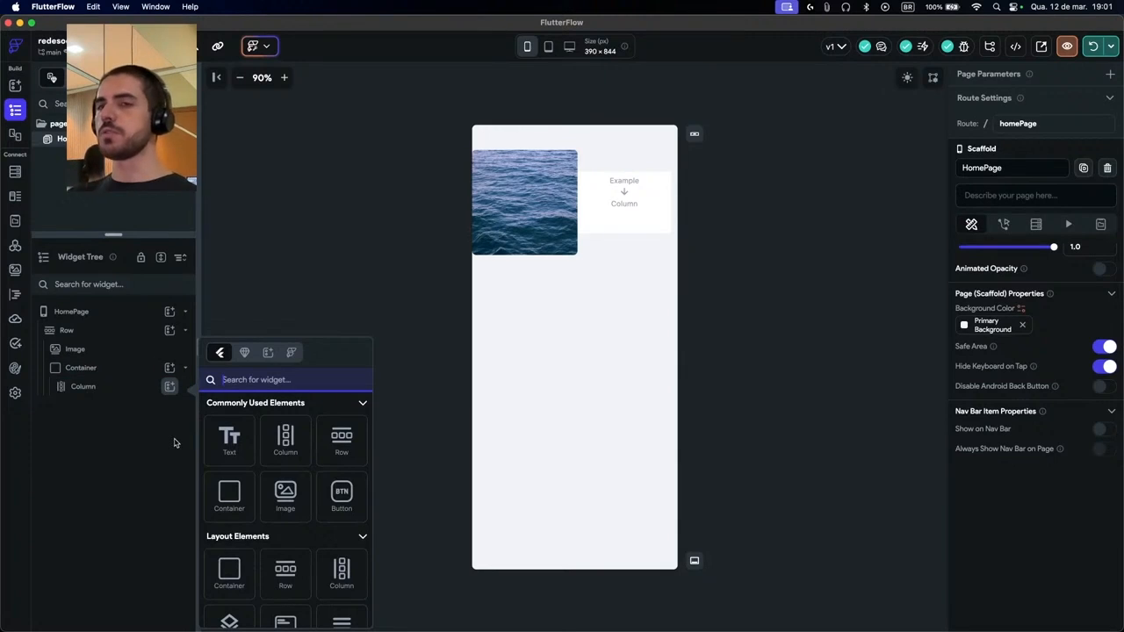
left_click(174, 442)
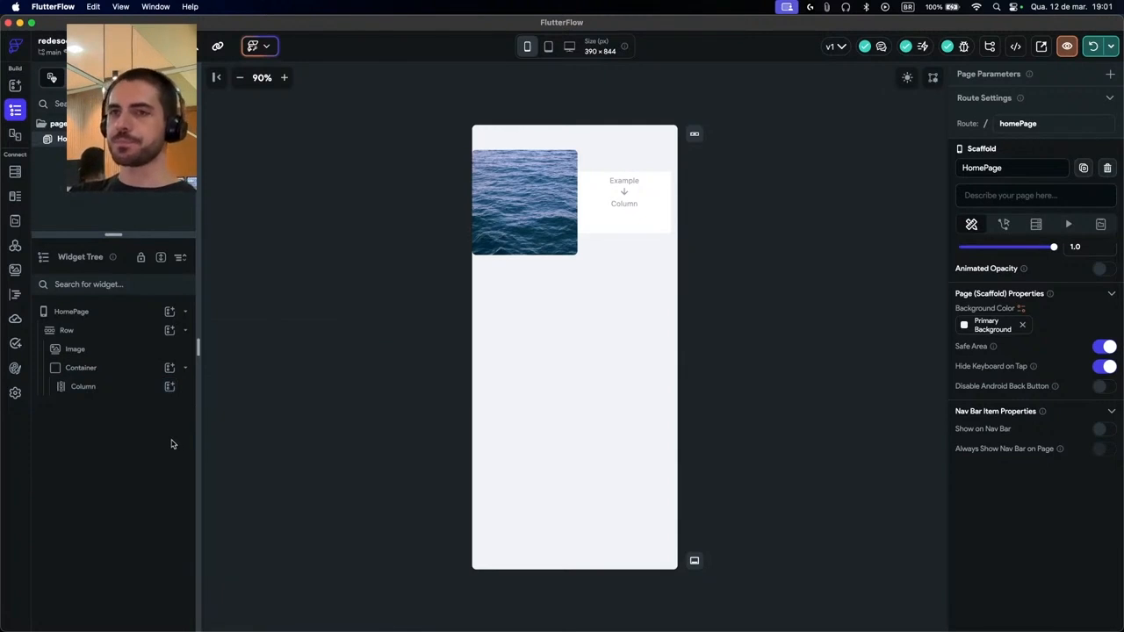
left_click(82, 368)
left_click(107, 392)
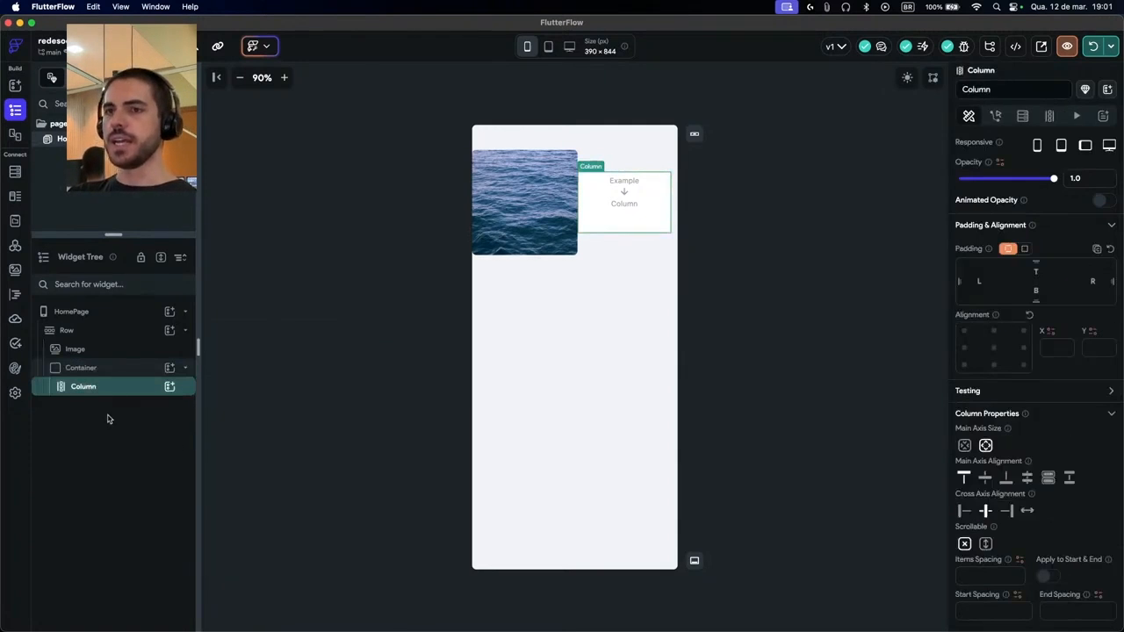
Place three Text widgets in the Column inside the Container
left_click(169, 387)
left_click(229, 439)
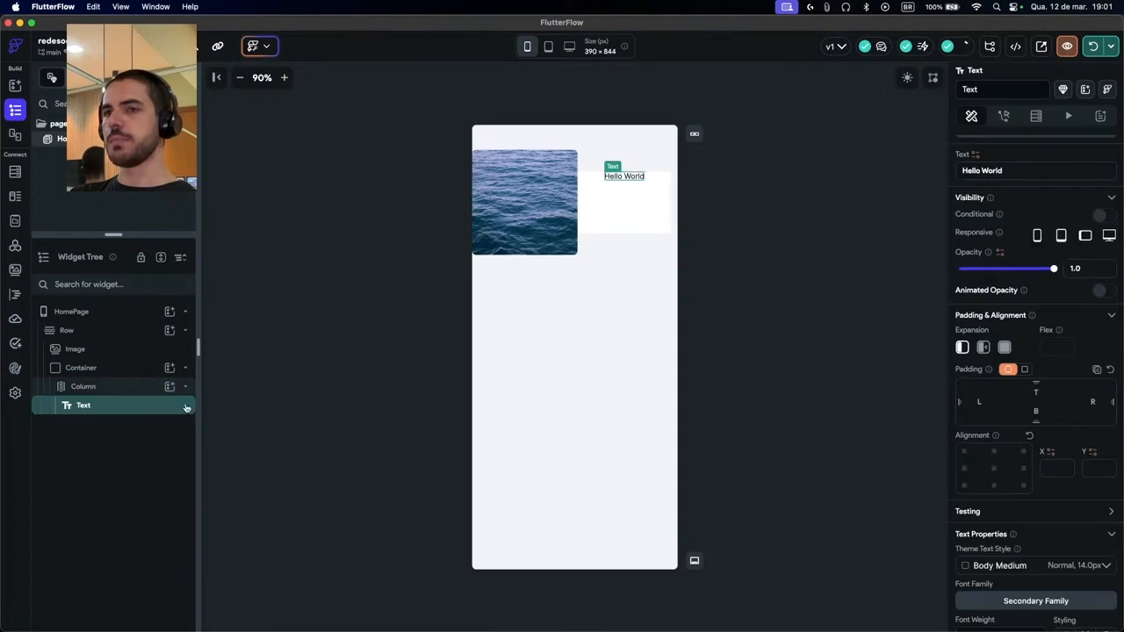
left_click(170, 387)
left_click(230, 439)
left_click(169, 386)
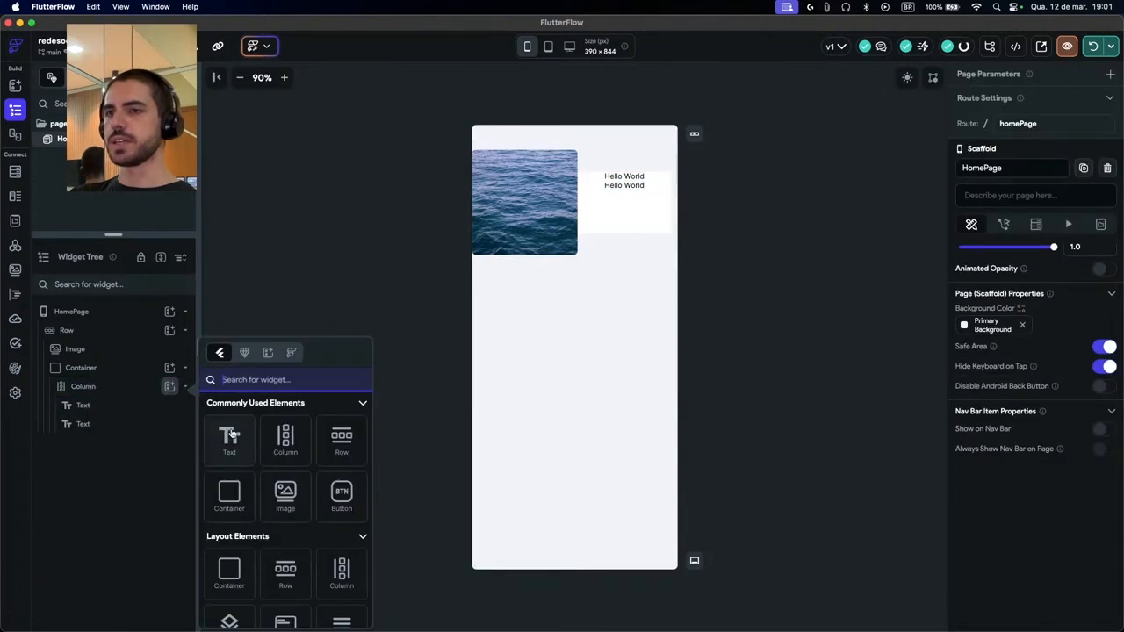
left_click(230, 439)
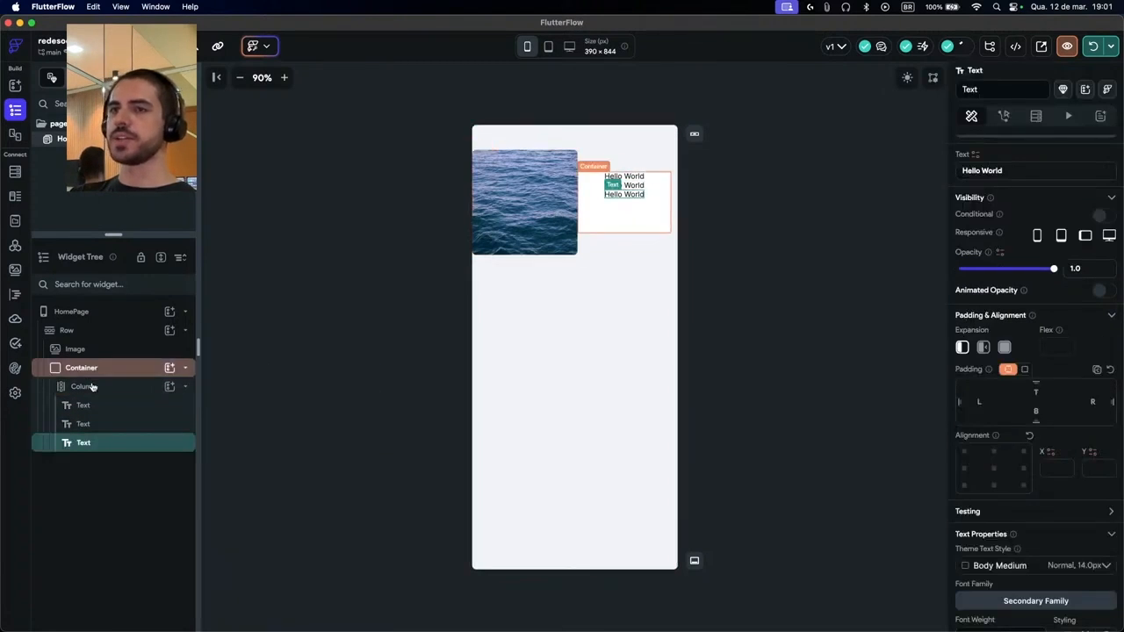
Move the Container with its Column ahead of the Image in the Row and check both on the canvas
left_click_drag(99, 375, 122, 360)
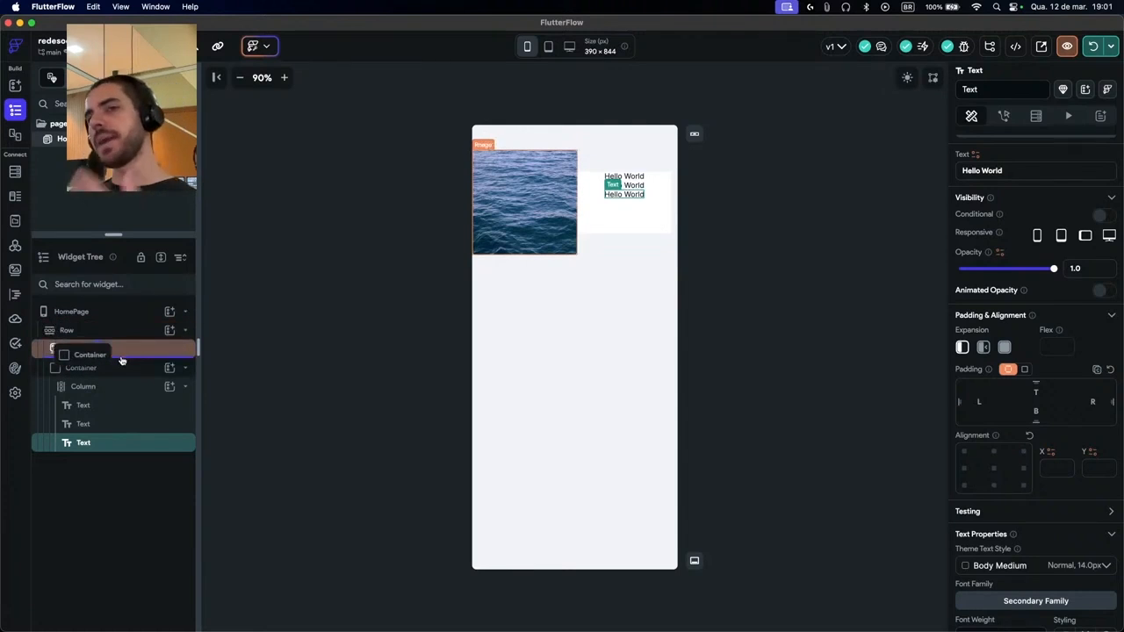
left_click_drag(120, 358, 115, 336)
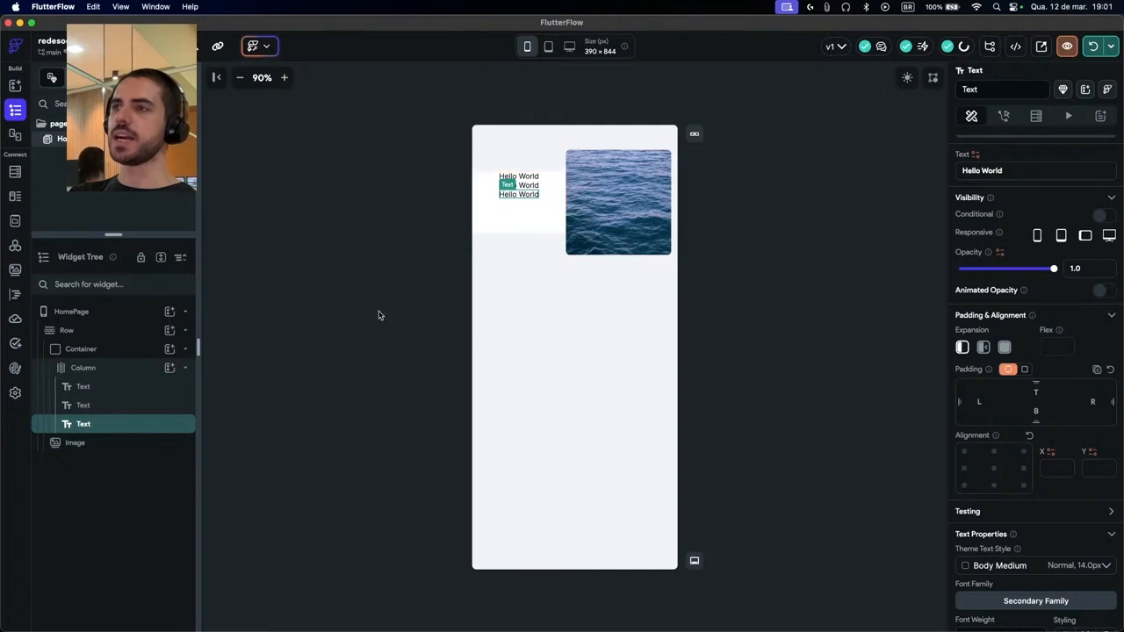
left_click(600, 186)
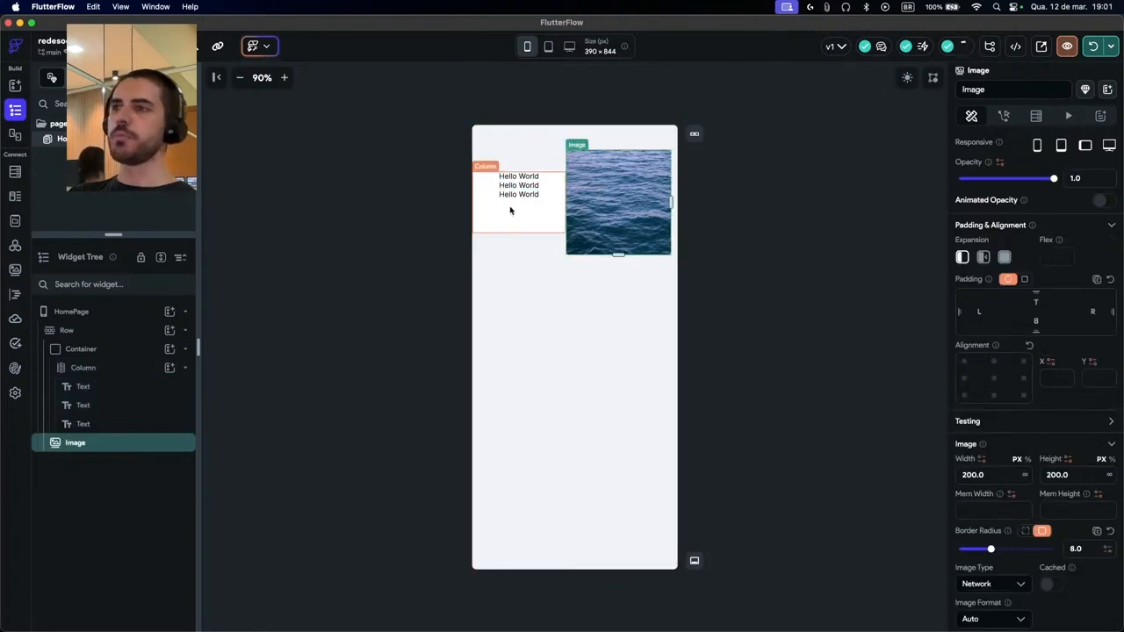
left_click(522, 174)
left_click(522, 175)
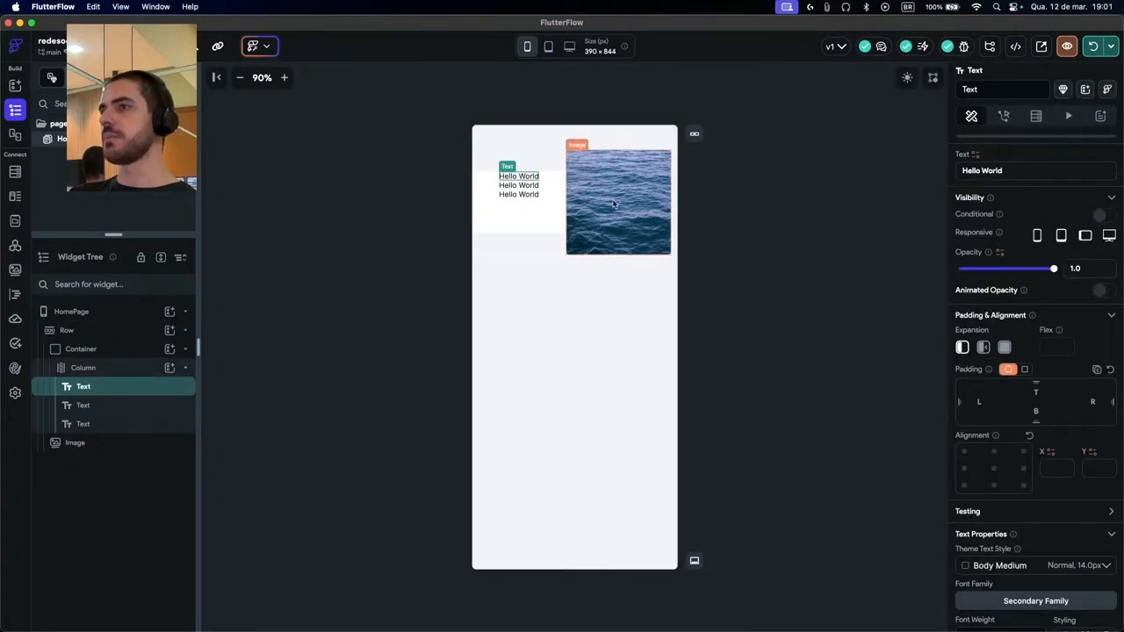
left_click(614, 205)
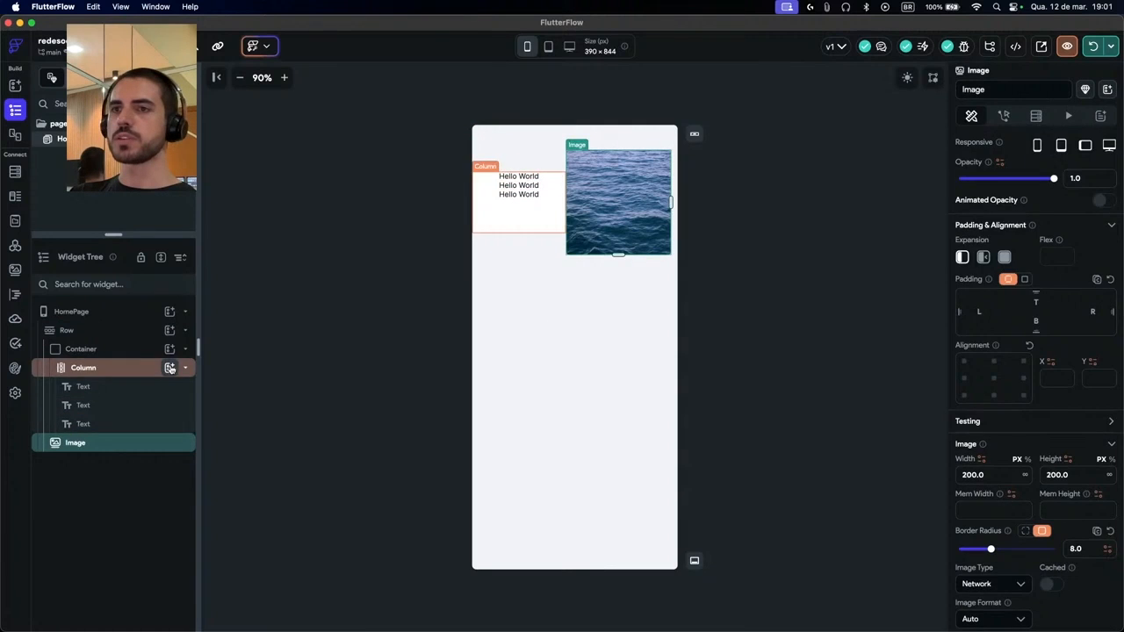
Add an Image below the three Texts in the Column and set its width and height to 50 pixels
left_click(169, 367)
left_click(296, 492)
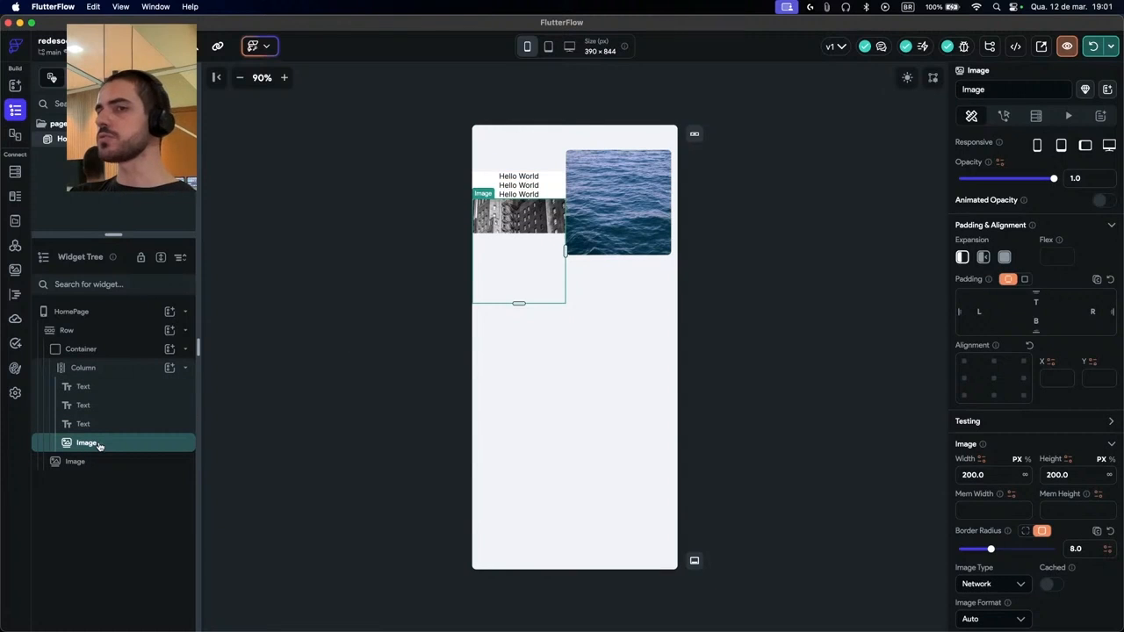
scroll(982, 369, "down", 2)
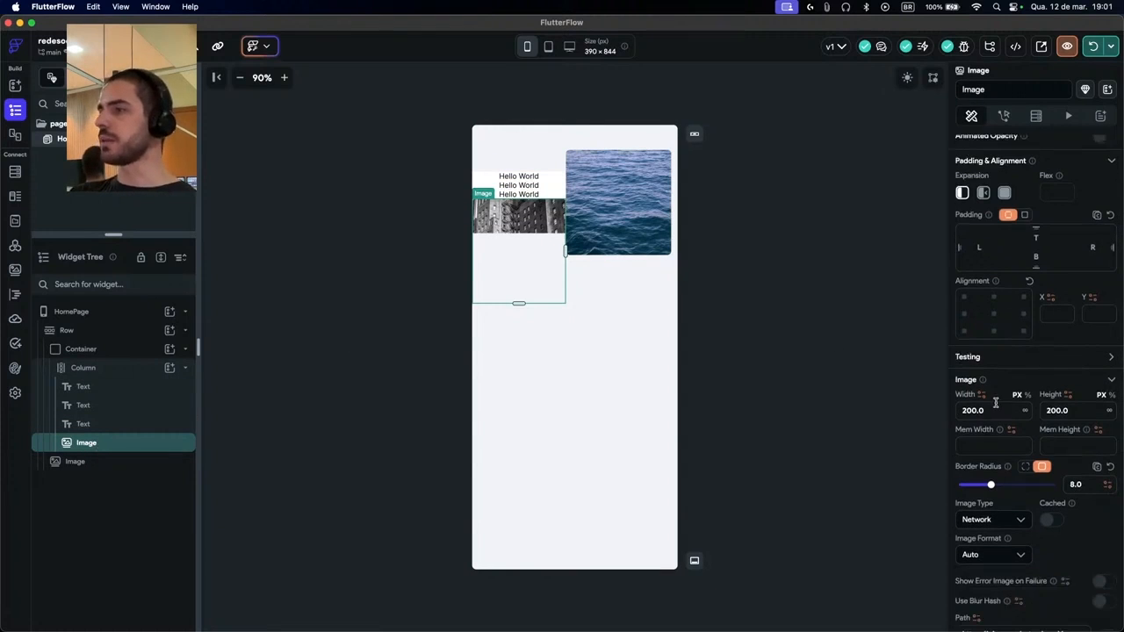
left_click(976, 411)
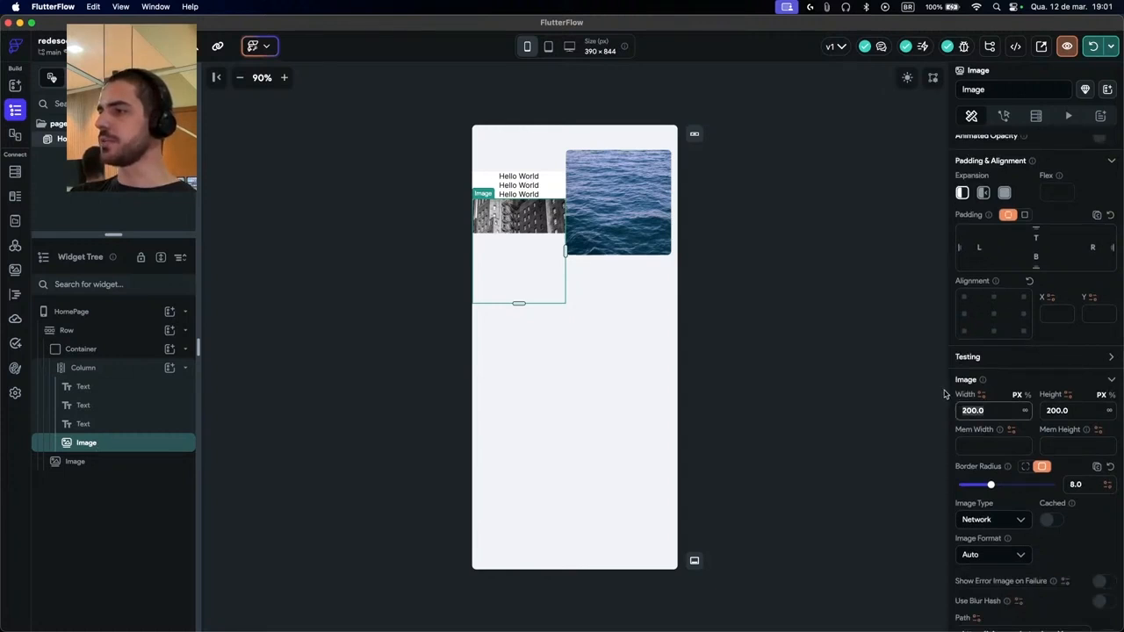
left_click(1095, 411)
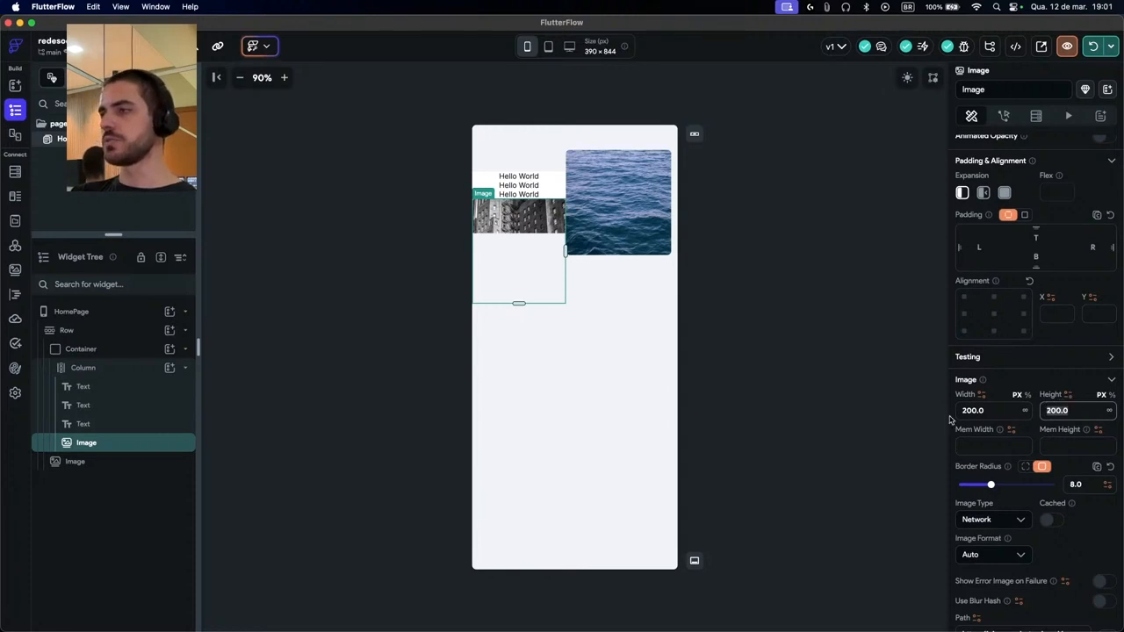
left_click(1004, 410)
type("50")
left_click(1038, 411)
type("50")
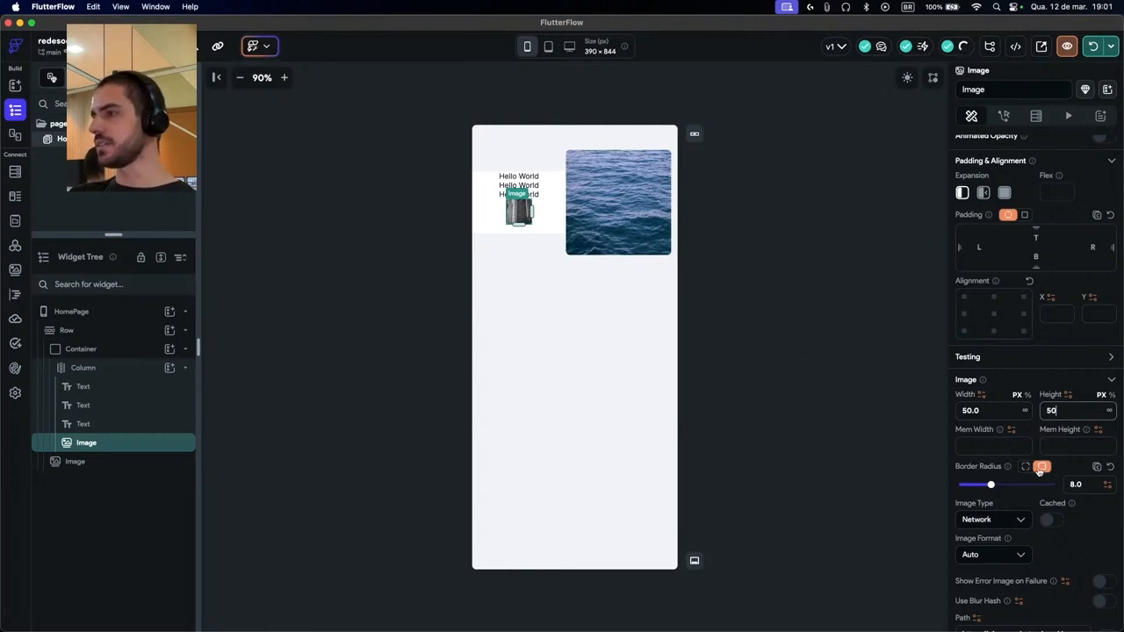
left_click(1077, 470)
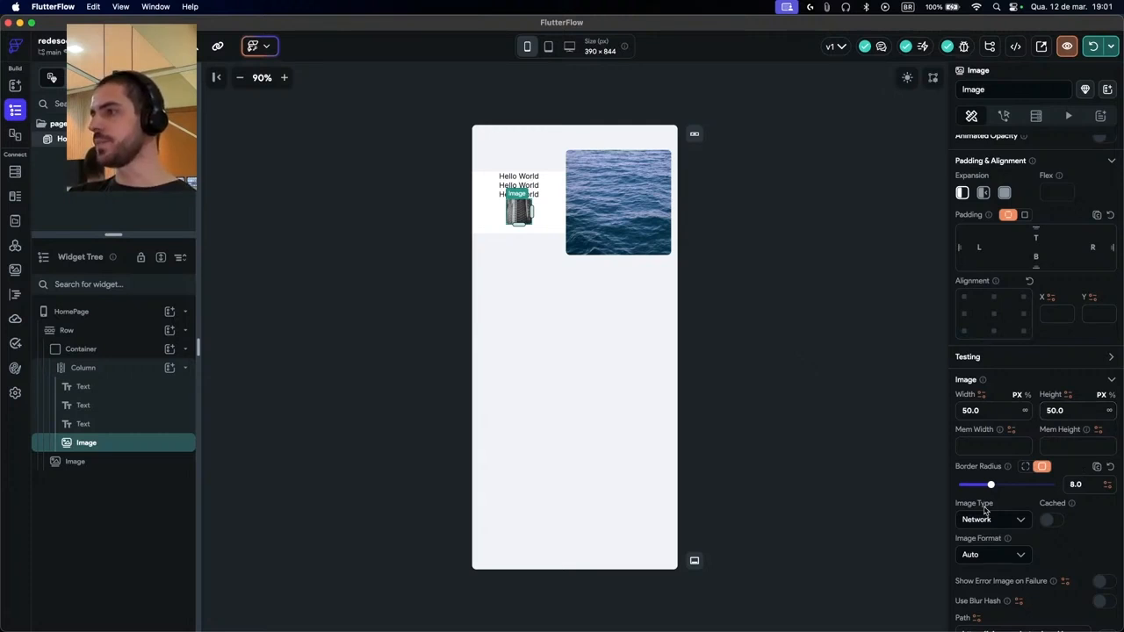
Give the Column's Image individual corner radii: 8 top-left, 16 top-right and 4 bottom-left
left_click(1025, 468)
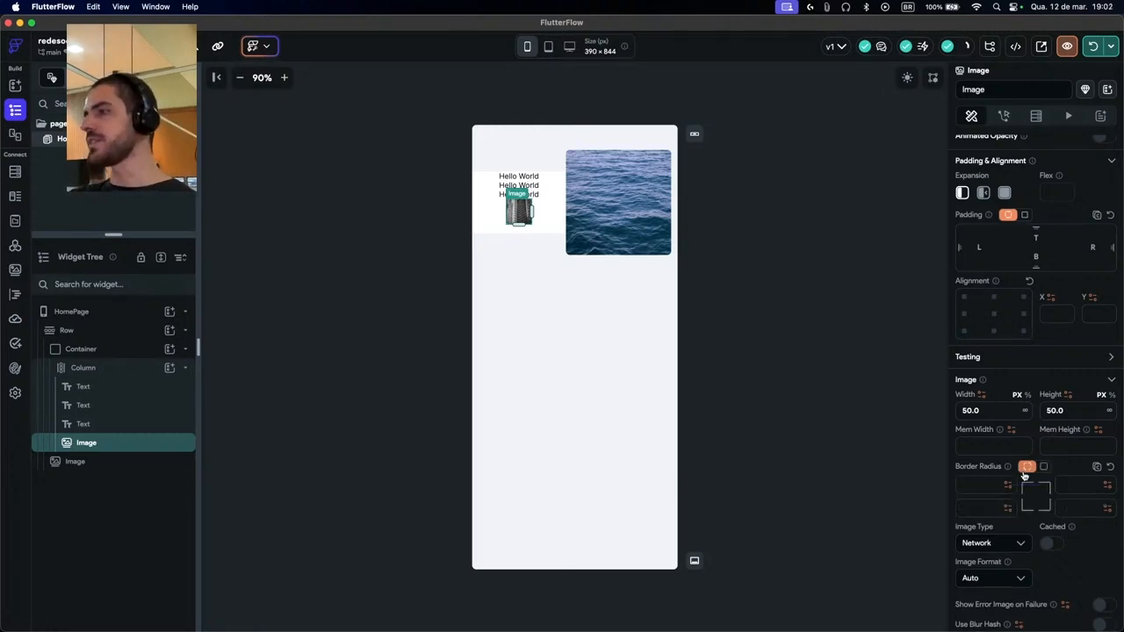
type("8")
key("Tab")
type("16")
left_click(982, 508)
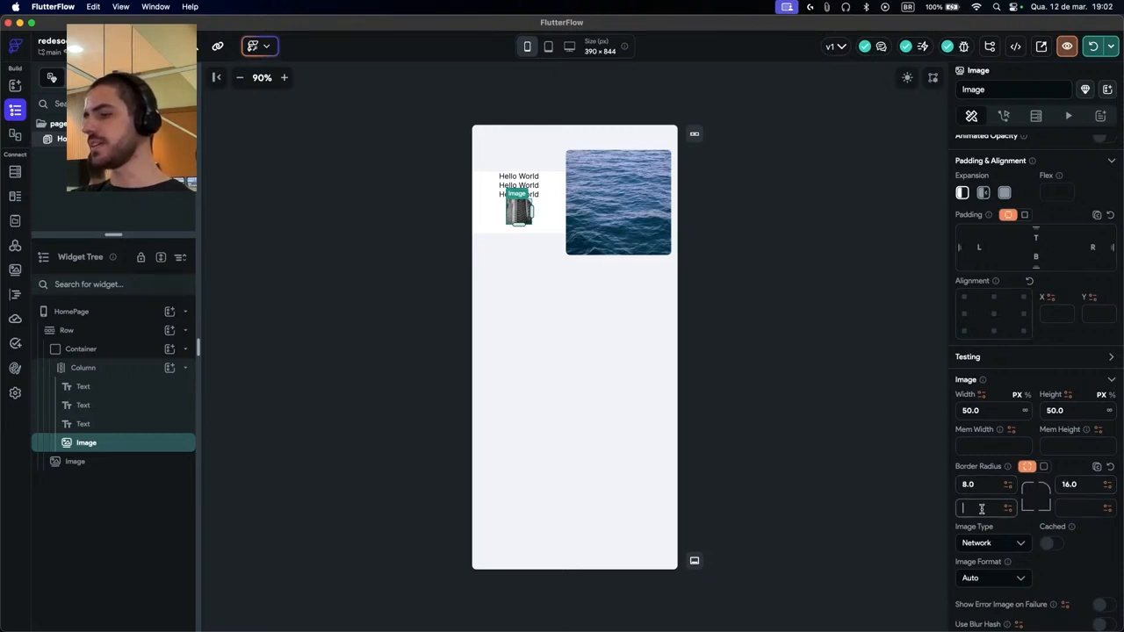
left_click(725, 297)
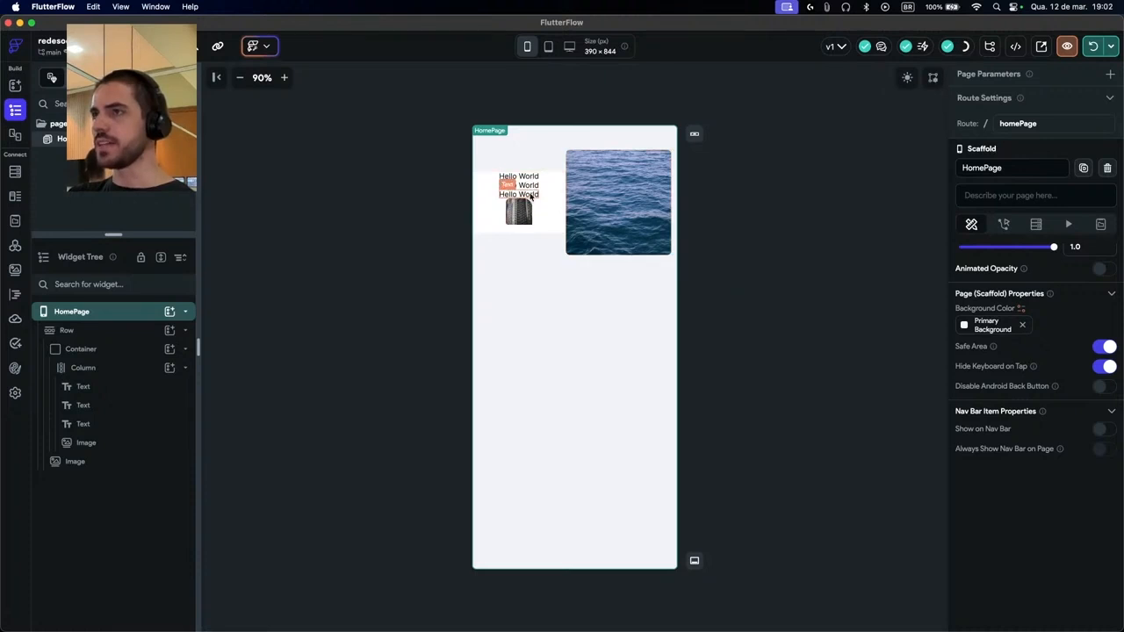
left_click(520, 212)
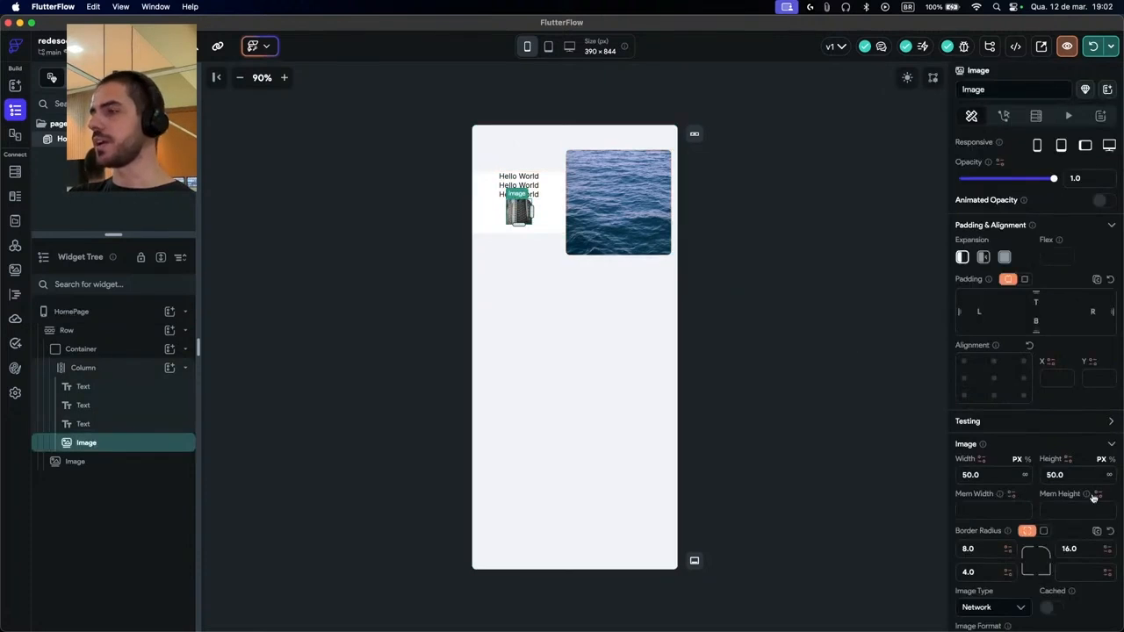
Switch the small image's border radius from individual corners to a uniform 8 for all corners
scroll(1076, 515, "down", 3)
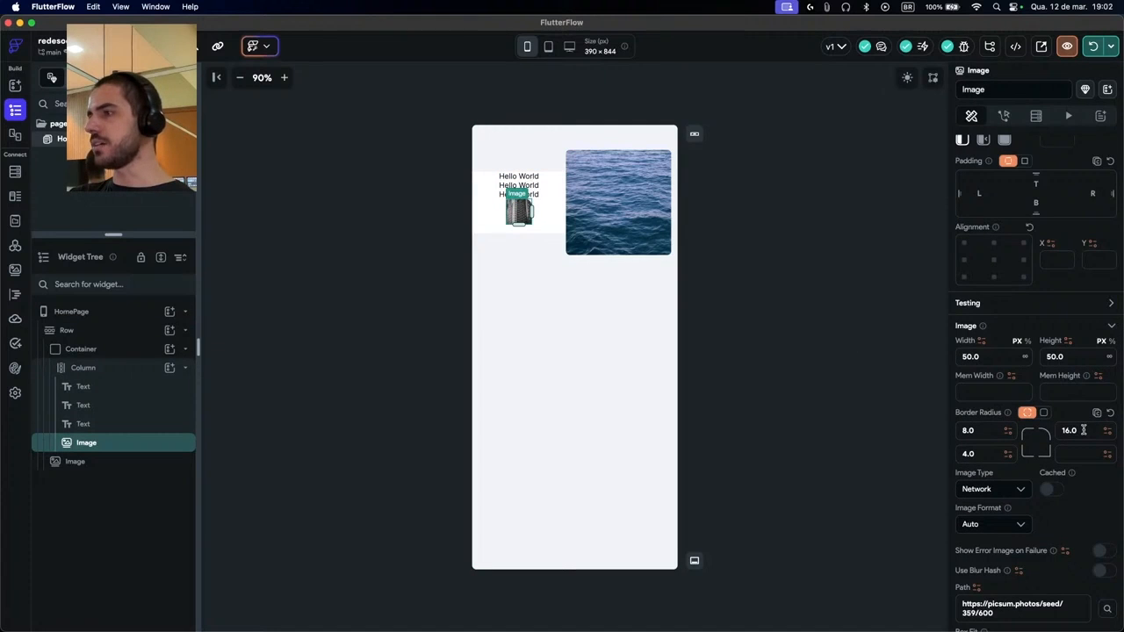
left_click(1086, 457)
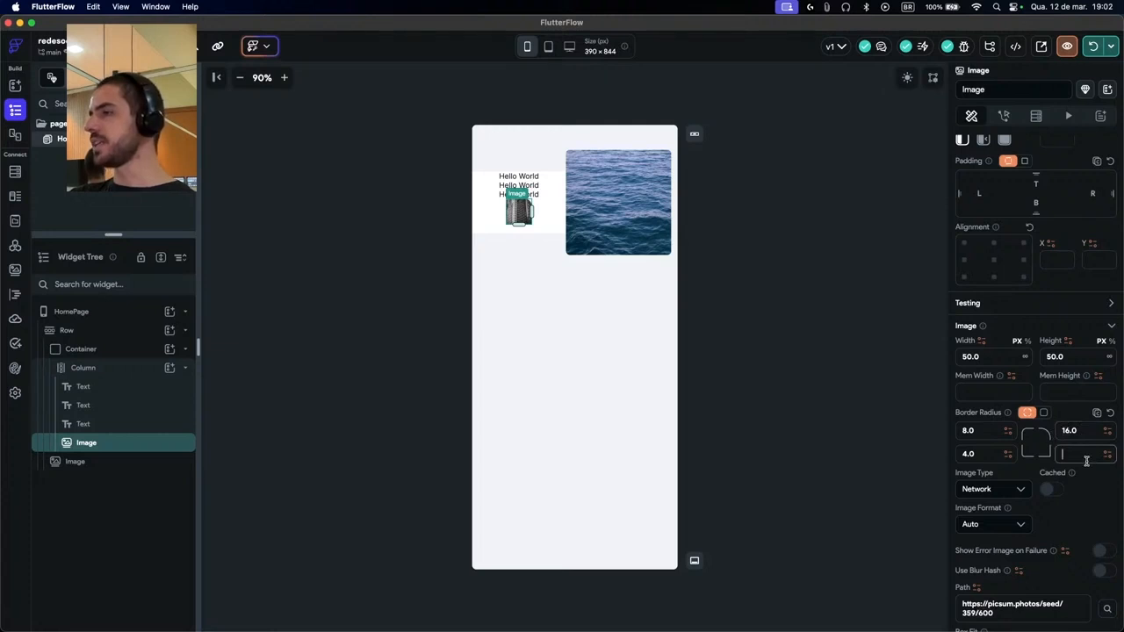
key("shift+Tab")
key("shift+Tab")
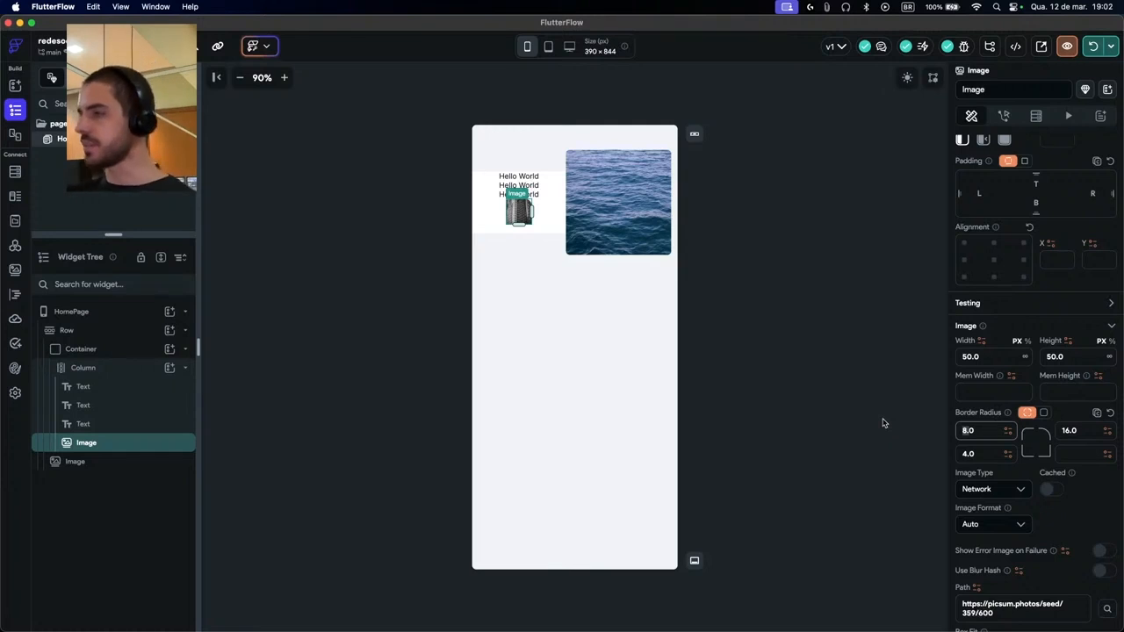
left_click(1045, 413)
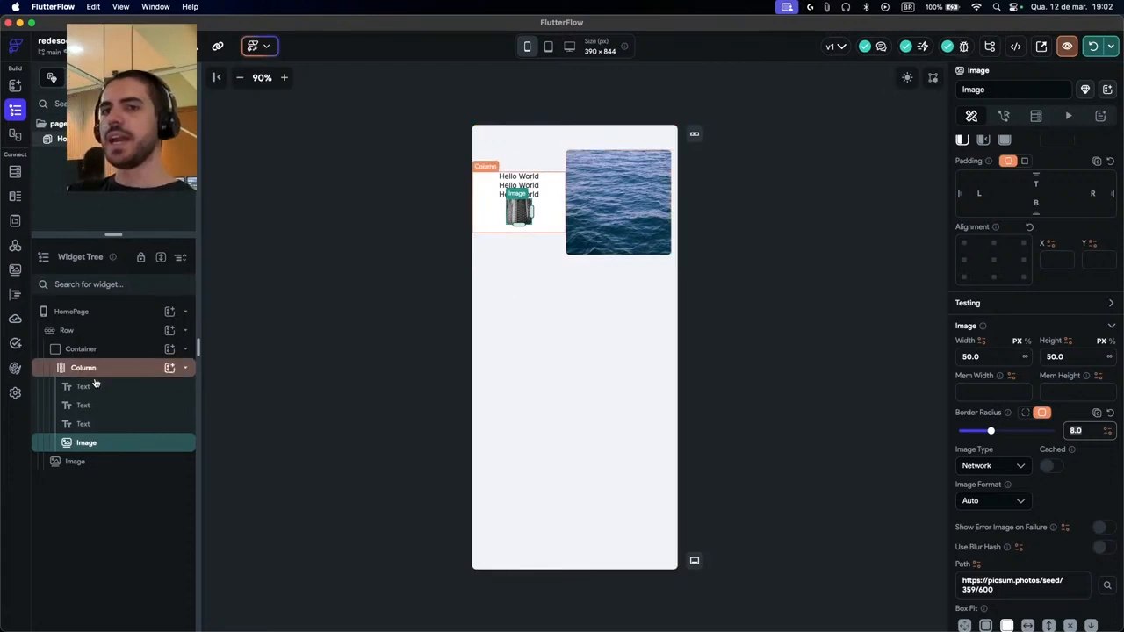
Select the large ocean image and highlight its source path in the image properties
left_click(170, 330)
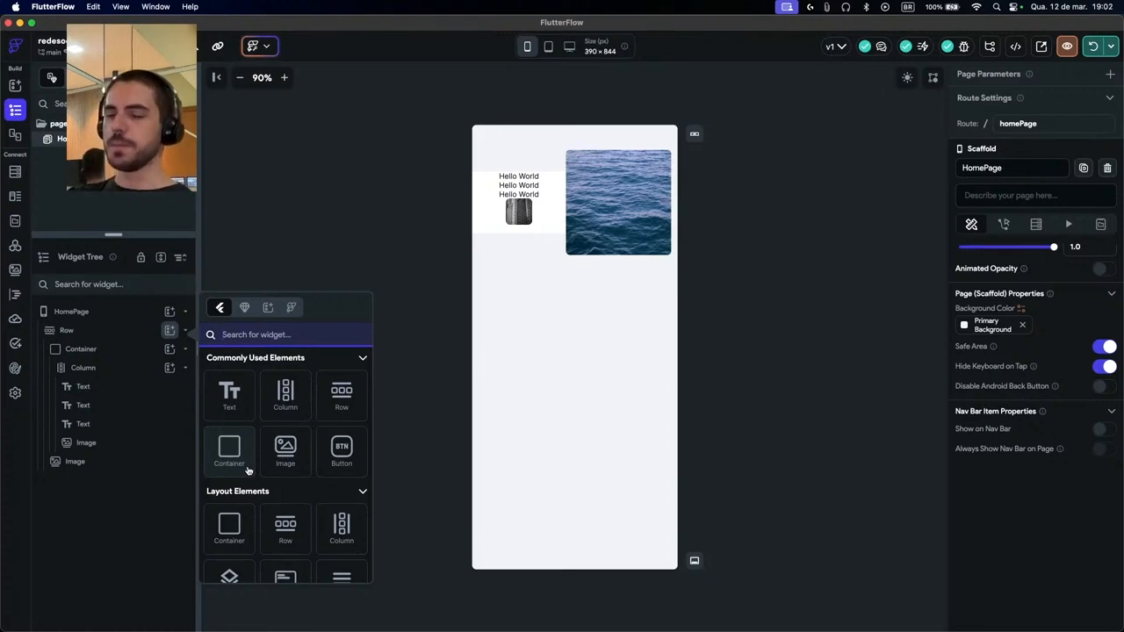
scroll(241, 474, "down", 1)
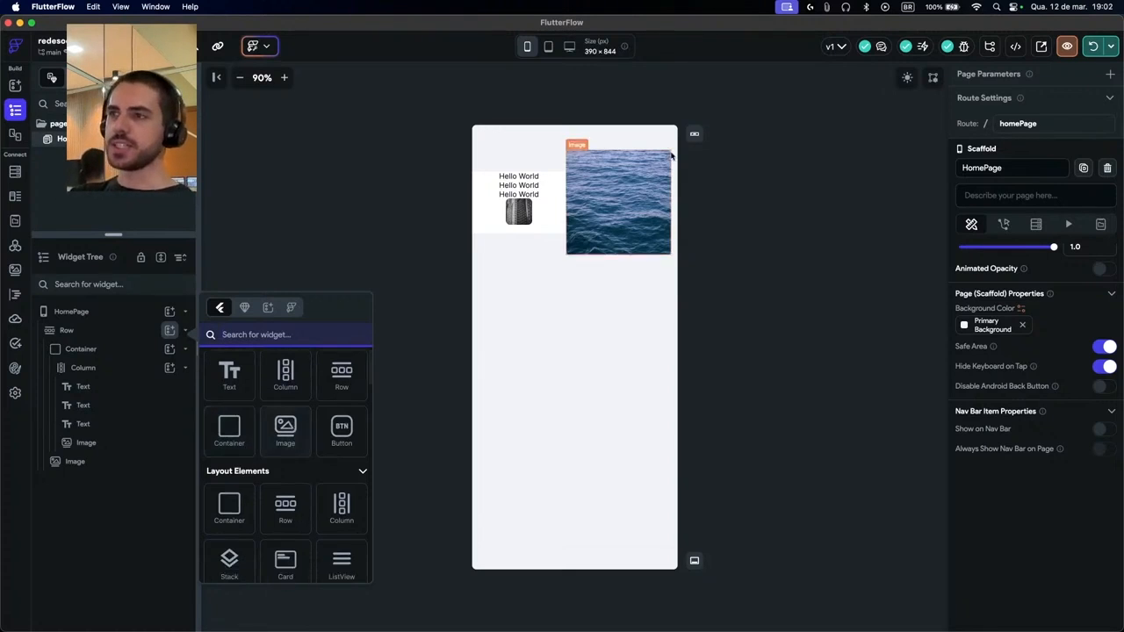
left_click(630, 217)
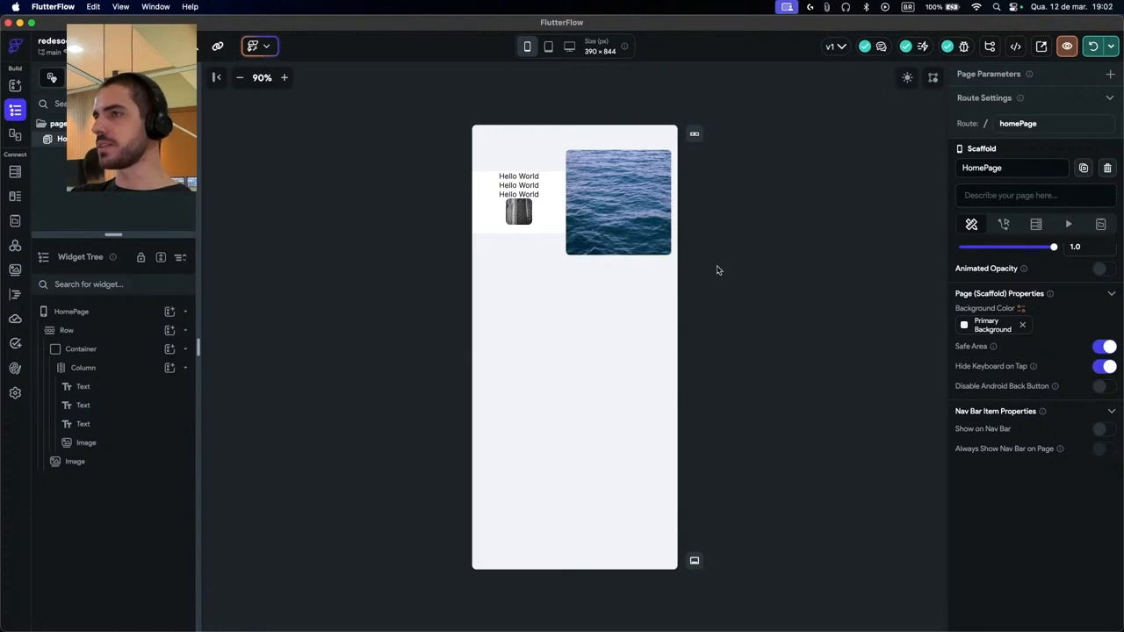
left_click(657, 218)
scroll(1001, 421, "down", 5)
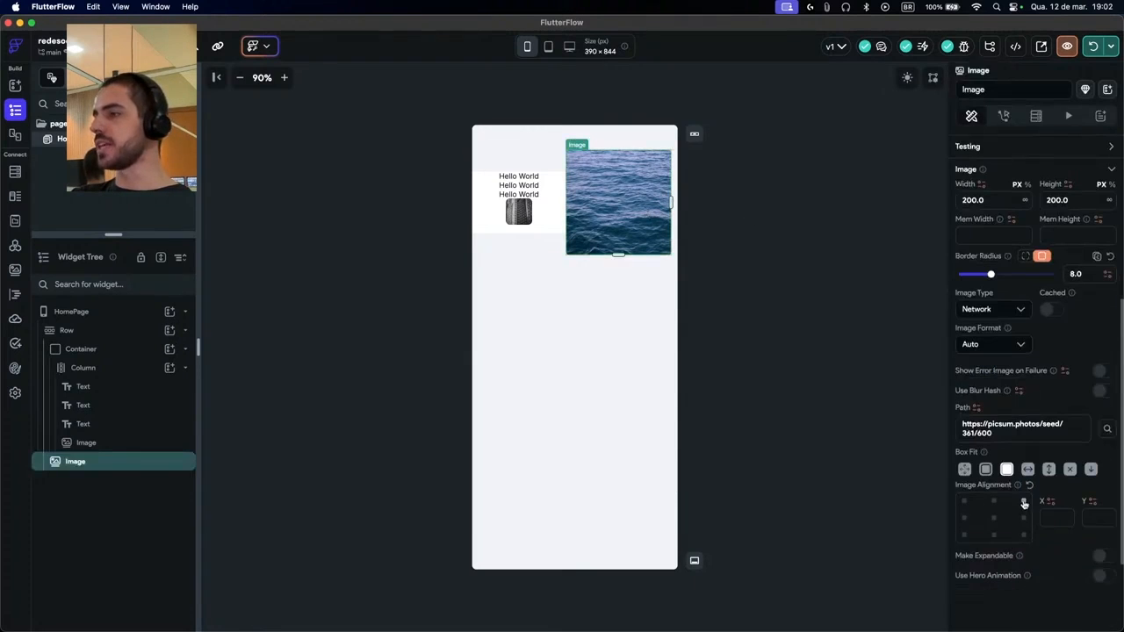
left_click_drag(996, 433, 888, 406)
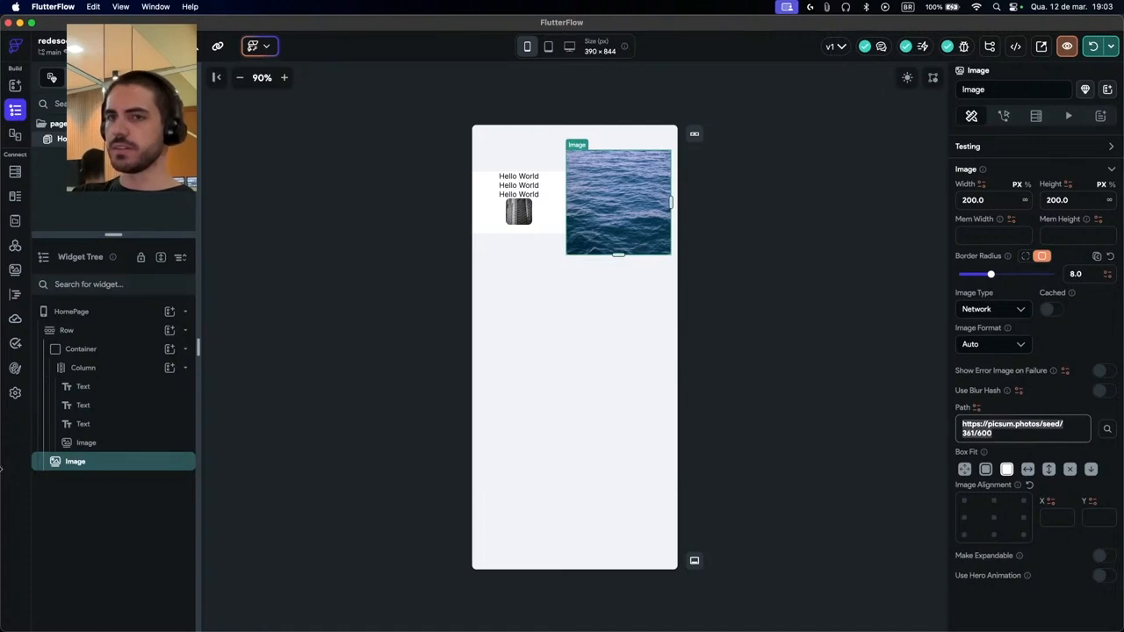
Add a Button to the Row after the large image
left_click(169, 329)
scroll(313, 419, "down", 1)
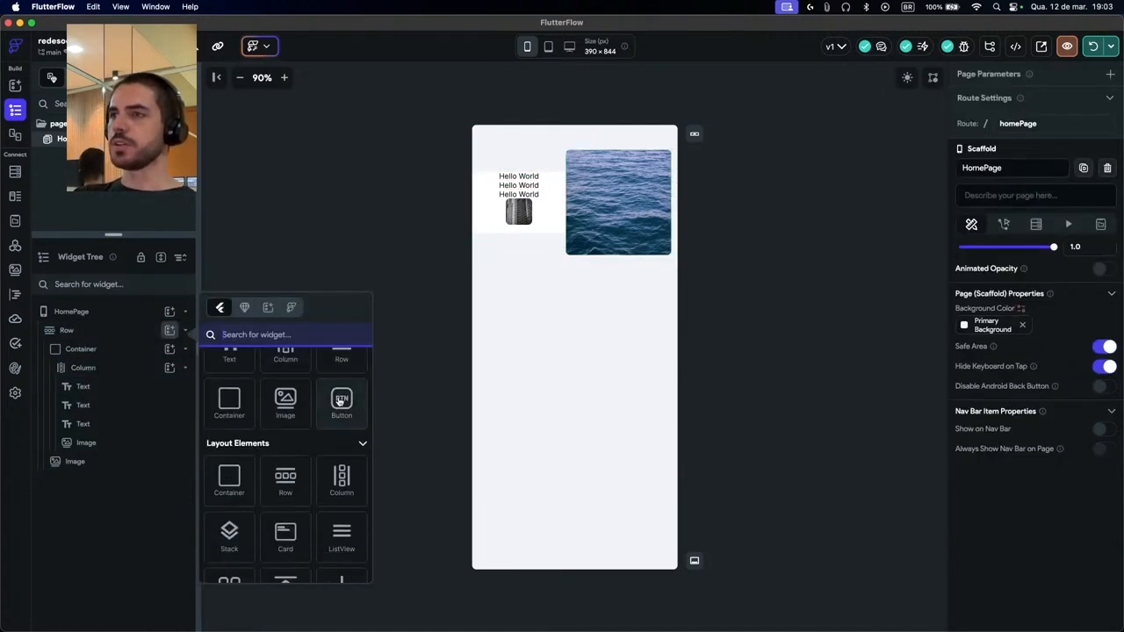
left_click(343, 402)
mouse_move(96, 481)
left_mouse_down()
mouse_move(109, 339)
mouse_move(82, 501)
mouse_move(113, 480)
left_mouse_up()
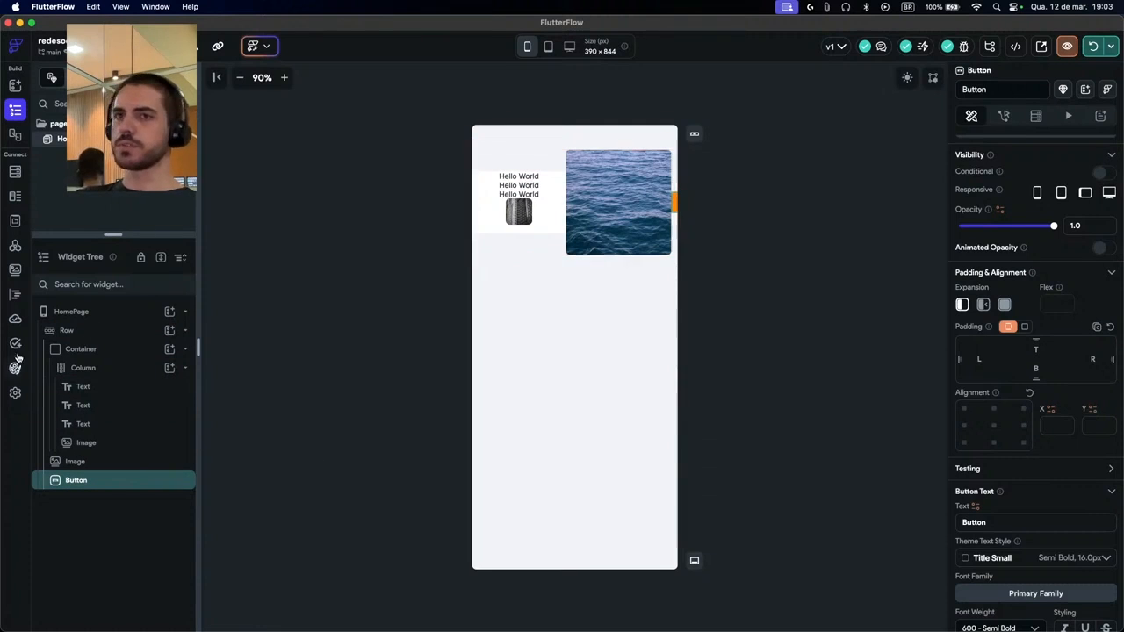
Cut the Row with all its contents from HomePage
left_click(97, 324)
left_click(94, 313)
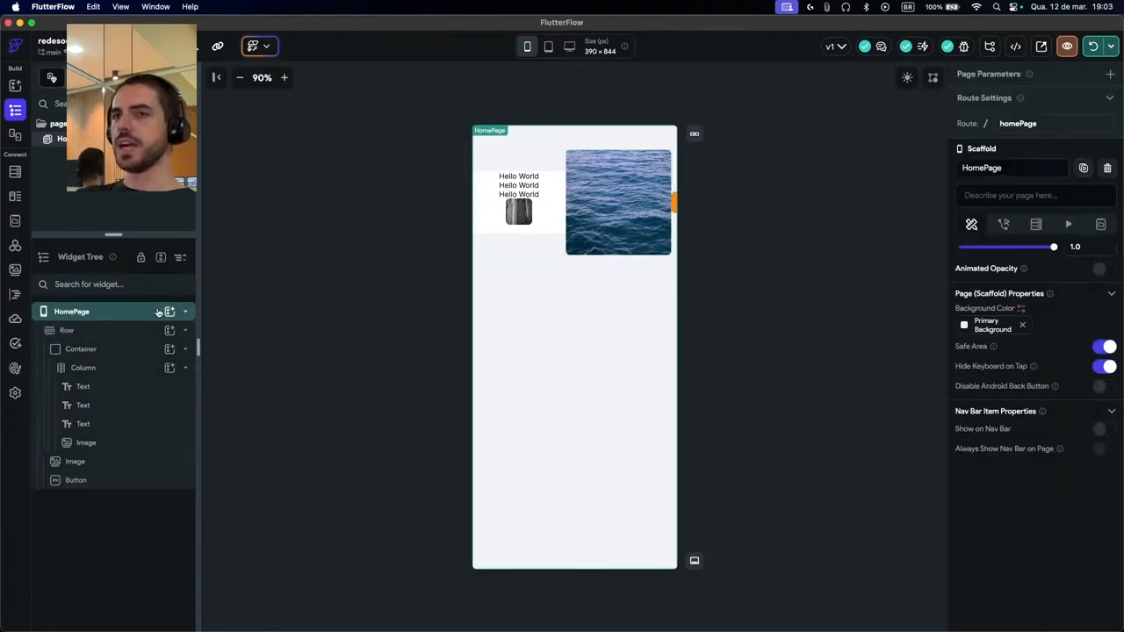
left_click(169, 312)
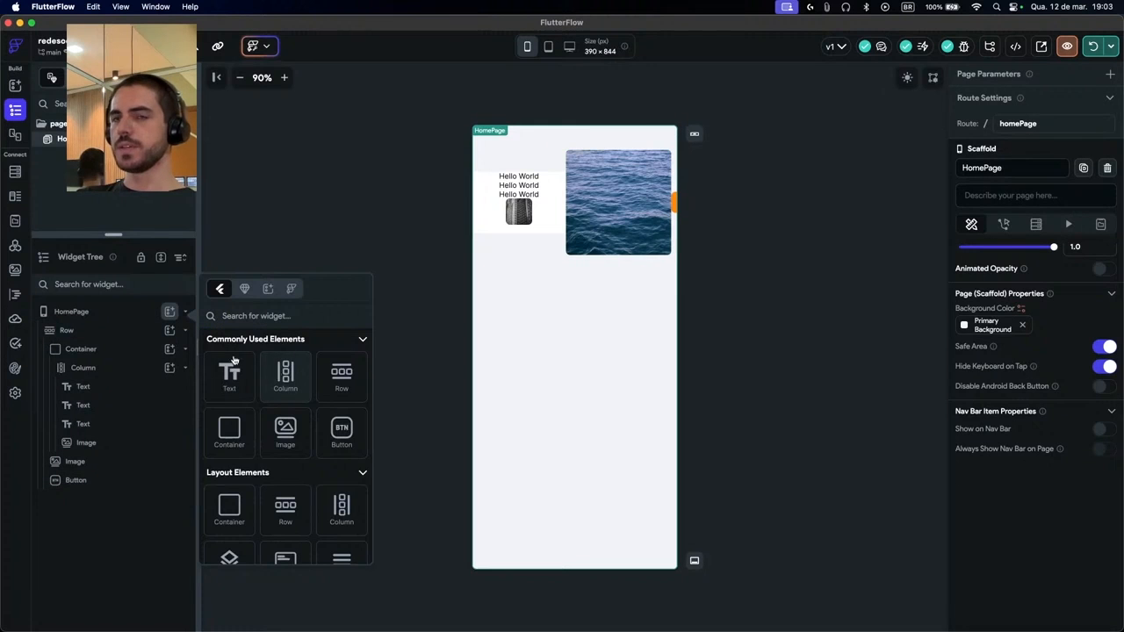
left_click(90, 337)
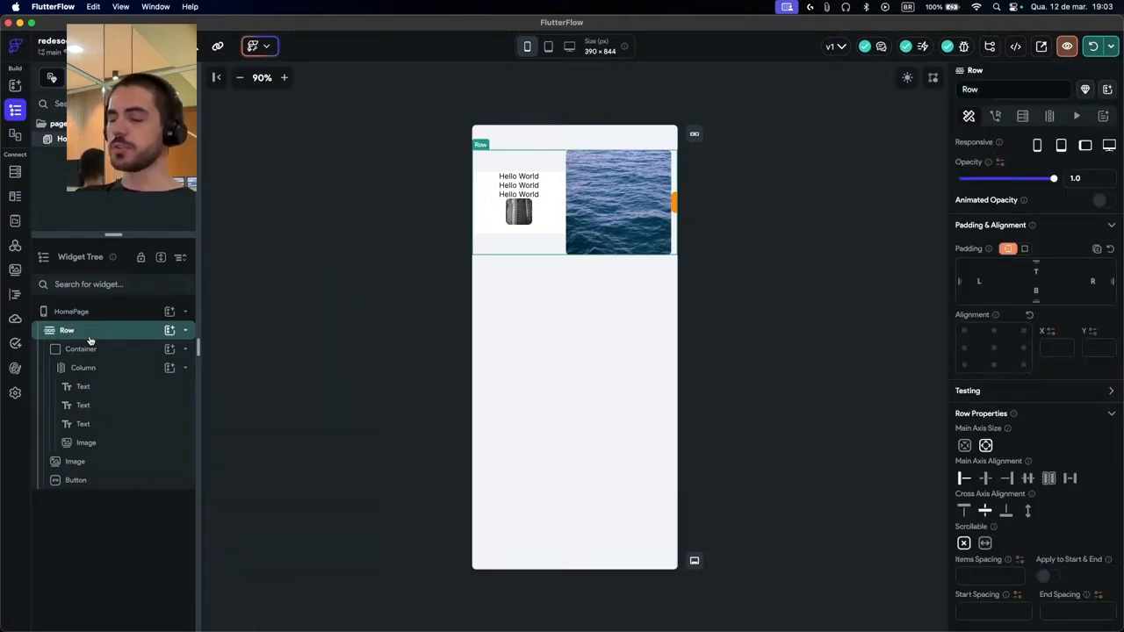
key("super+x")
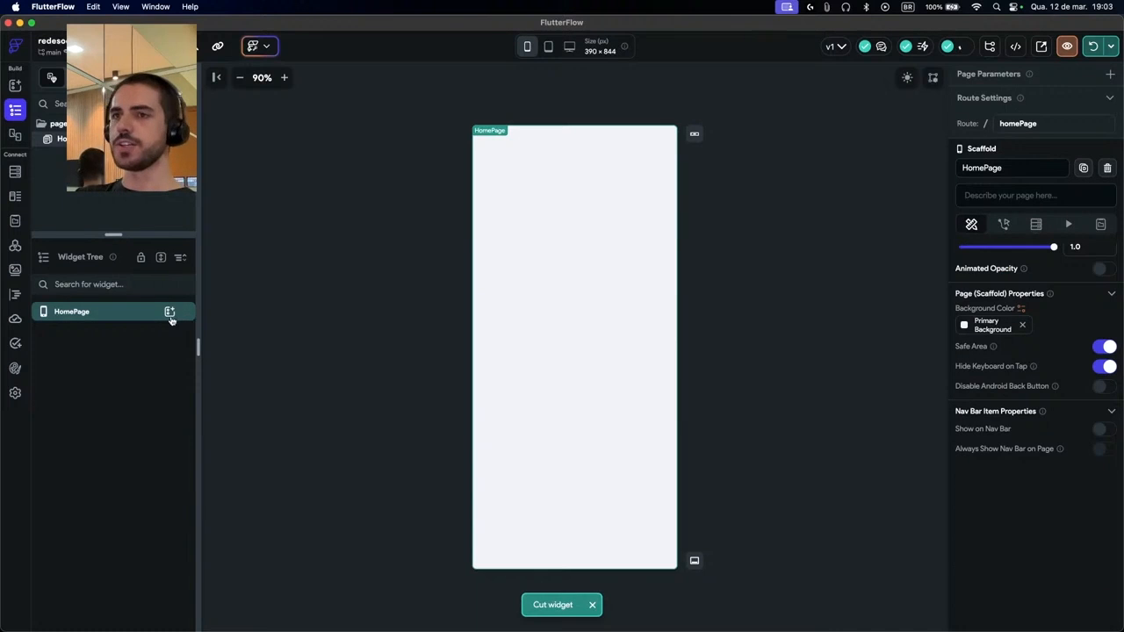
Add a Column to HomePage, paste the cut Row into it and expand its contents in the widget tree
left_click(170, 314)
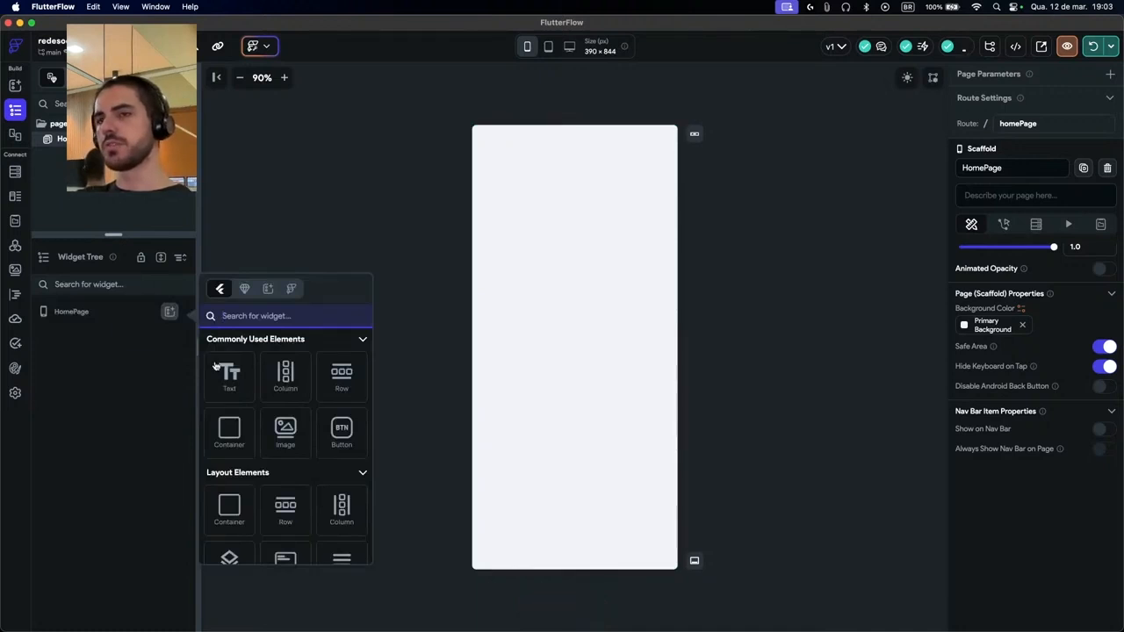
left_click(284, 377)
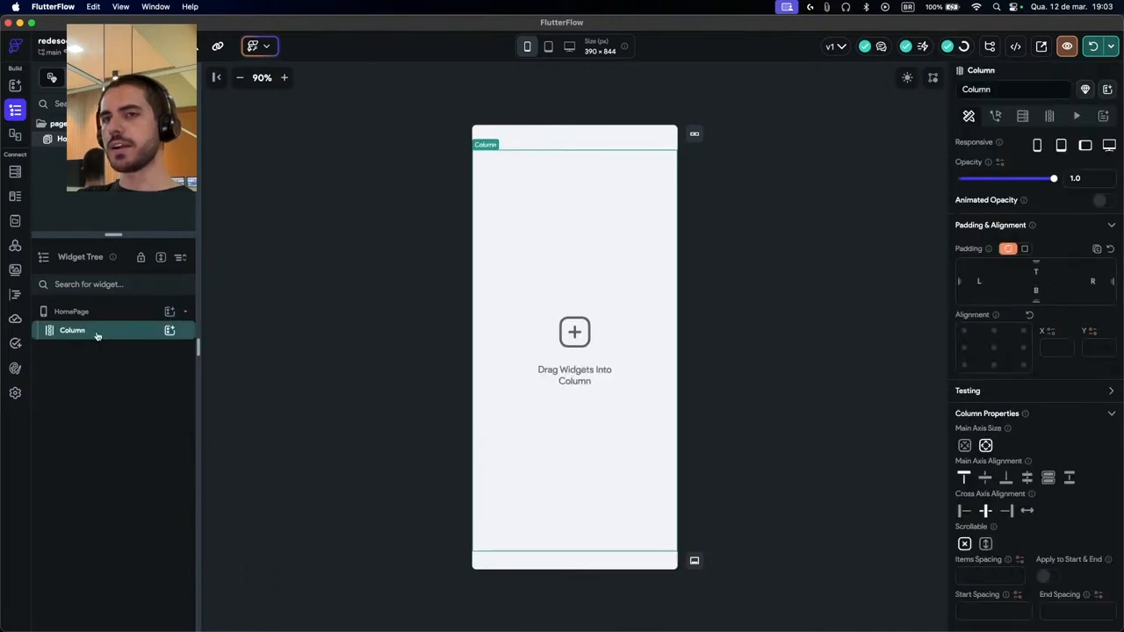
key("super+v")
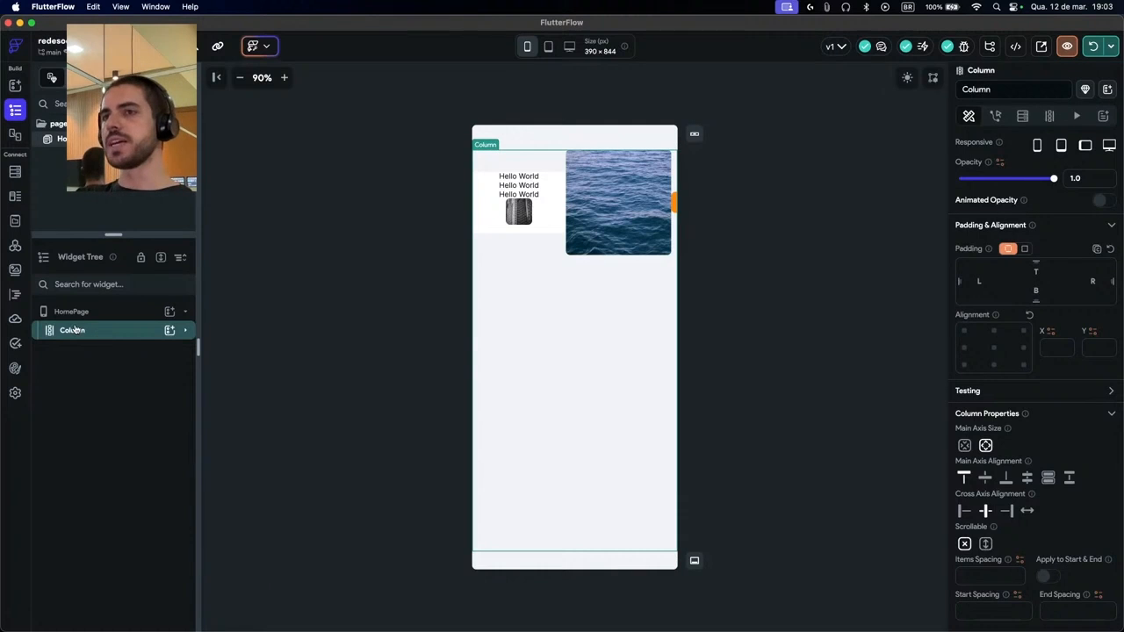
left_click(185, 331)
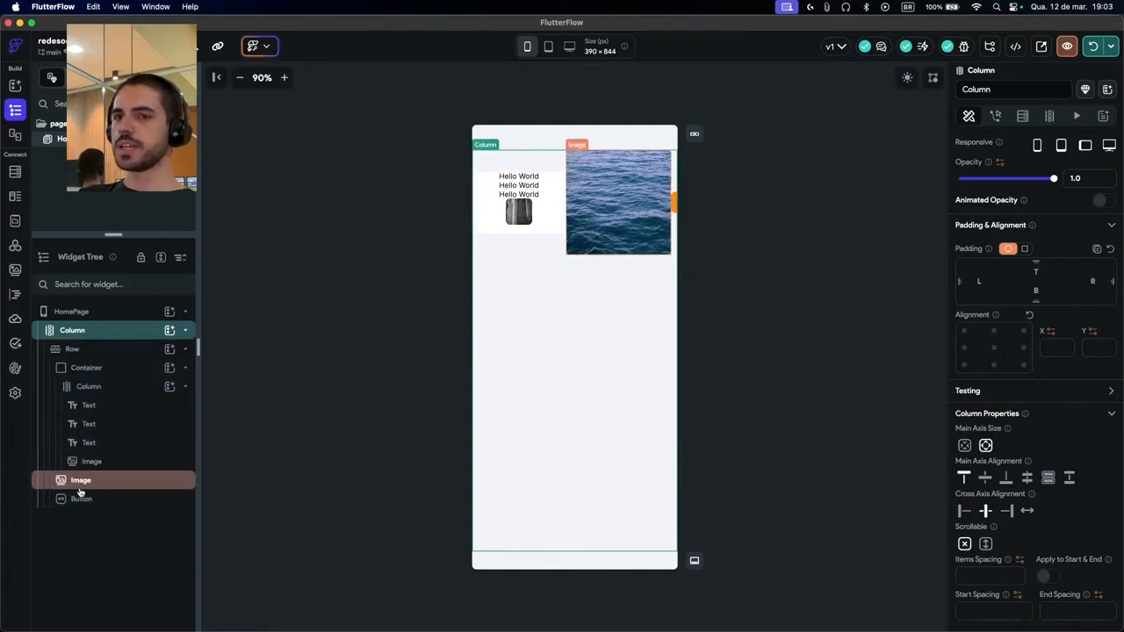
Move the Button out of the Row into the outer Column below it, and set its top padding to 16
left_click_drag(81, 499, 103, 352)
left_click(580, 264)
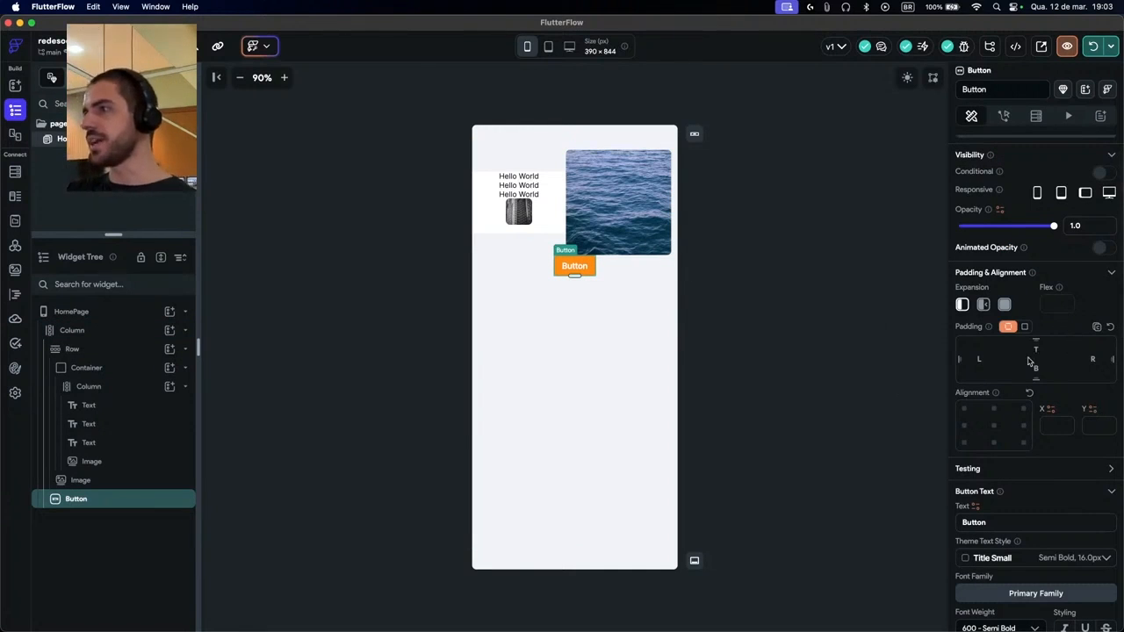
type("16")
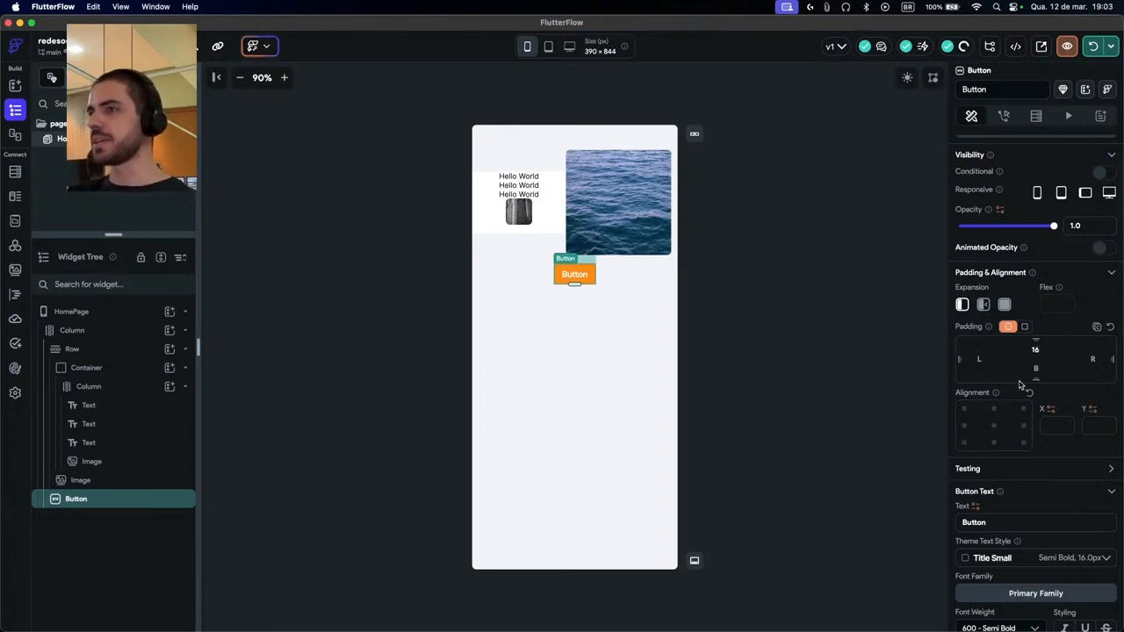
left_click(685, 297)
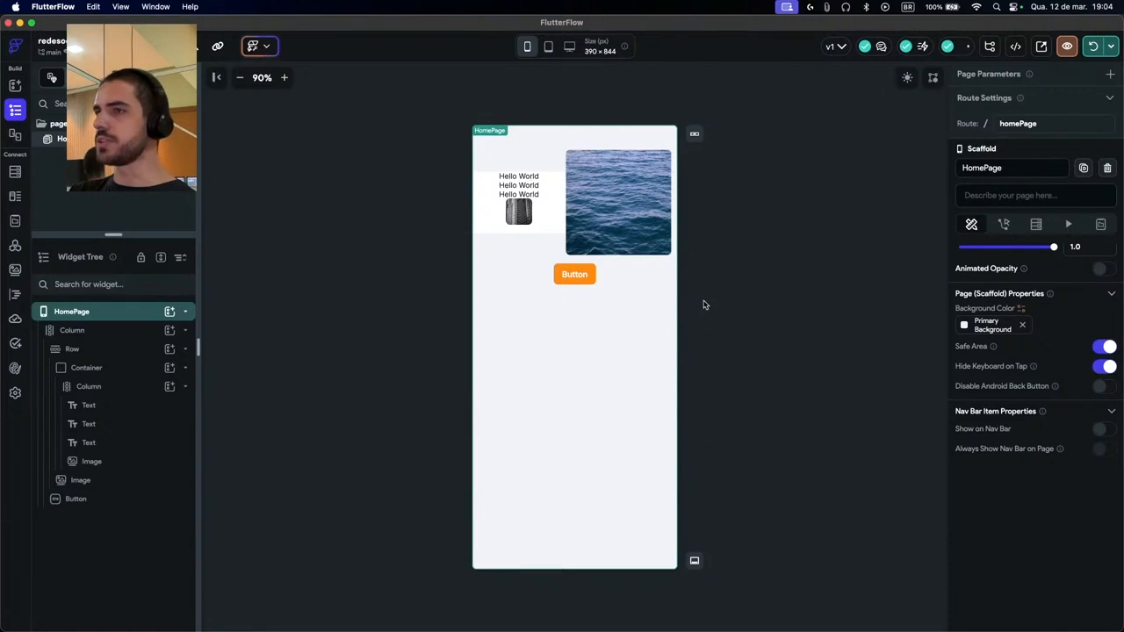
Set the Button's font size to 14 and its text color to Primary Text
left_click(587, 279)
scroll(996, 396, "down", 5)
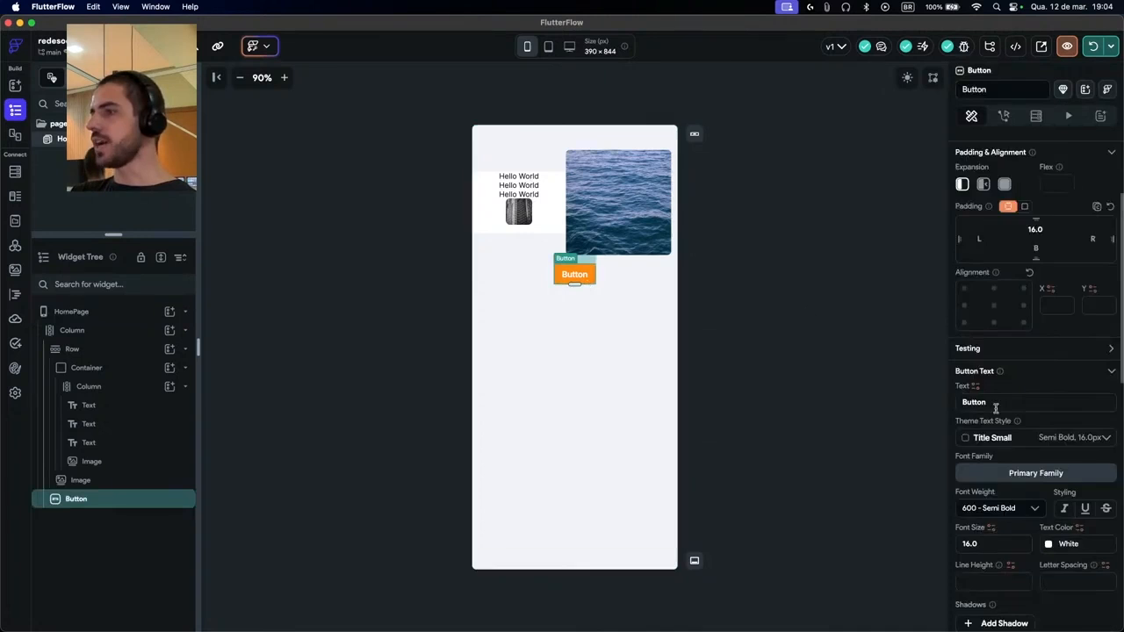
scroll(998, 467, "down", 1)
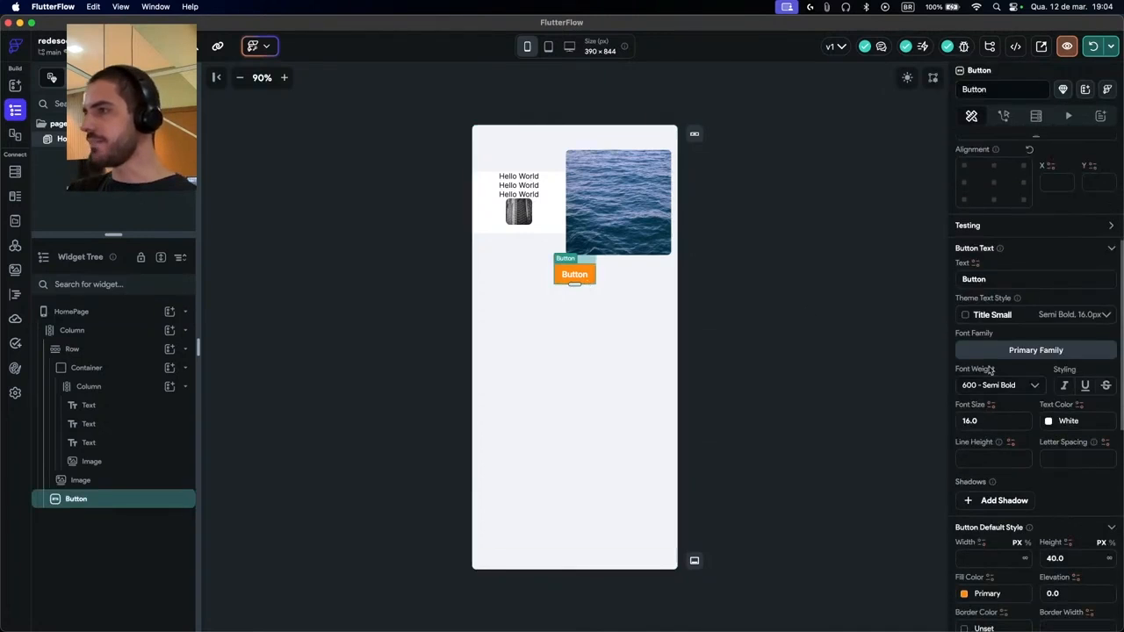
left_click_drag(996, 423, 948, 428)
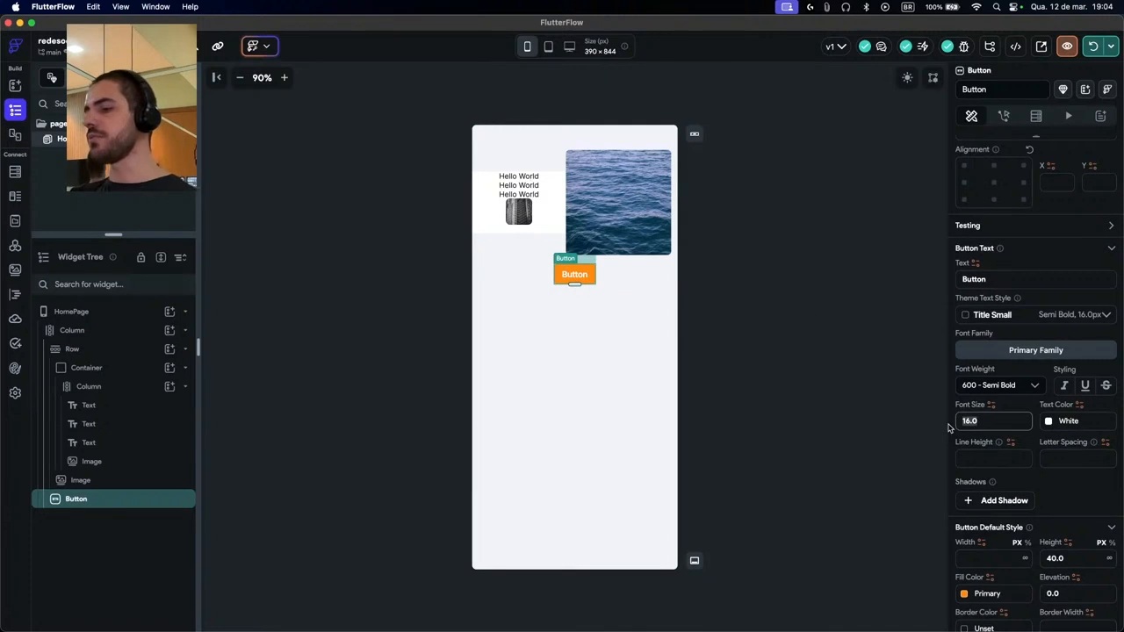
type("14")
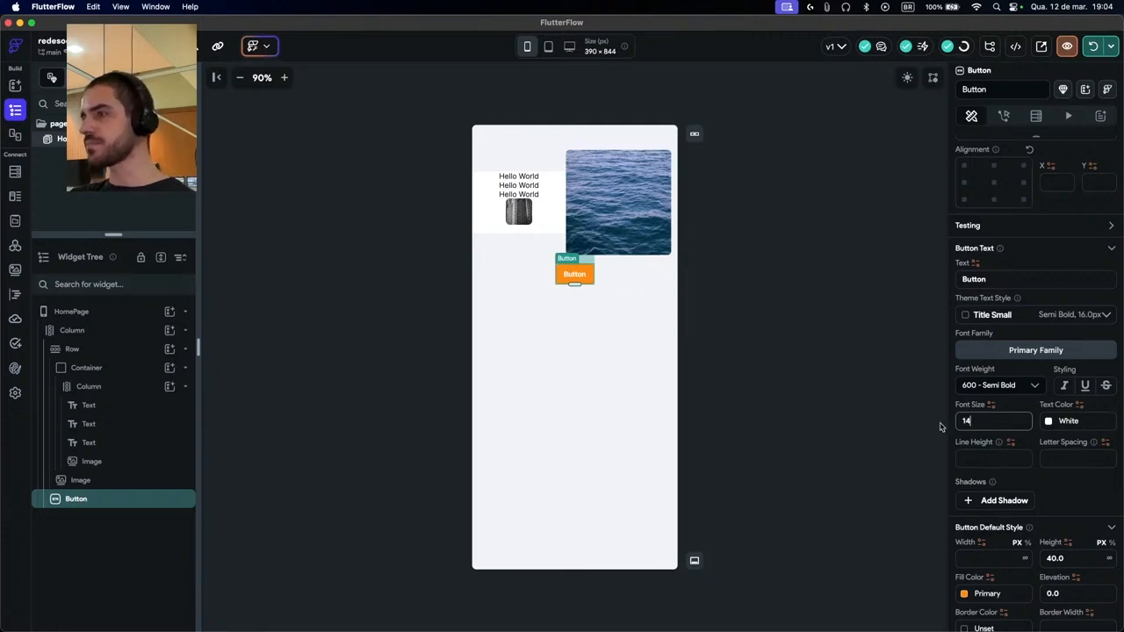
left_click(1061, 421)
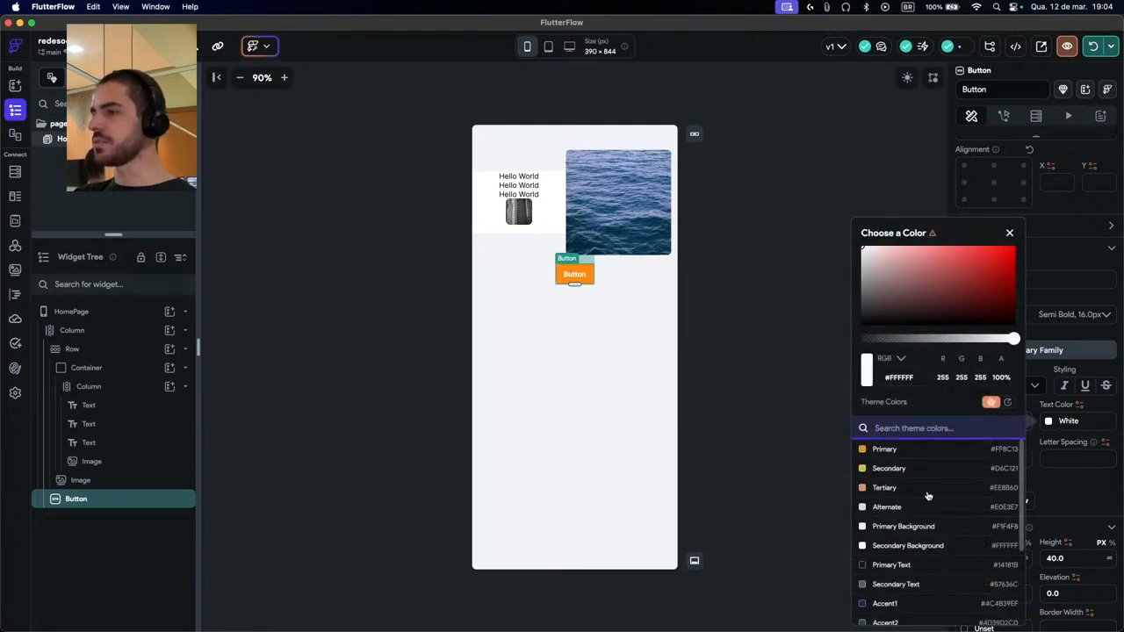
left_click(892, 566)
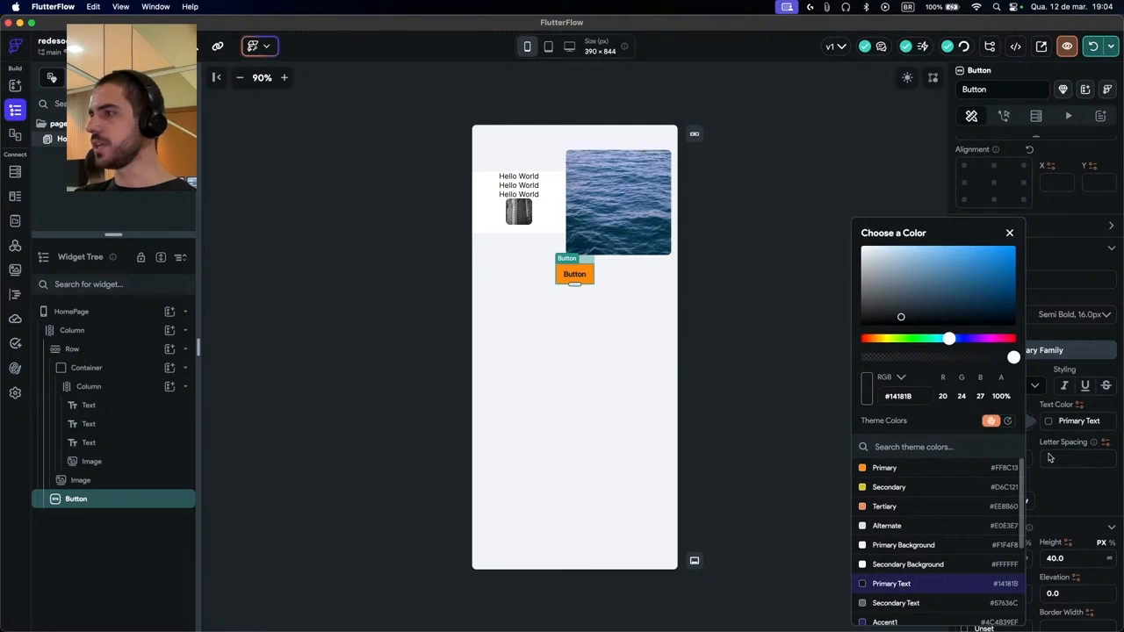
left_click(1023, 478)
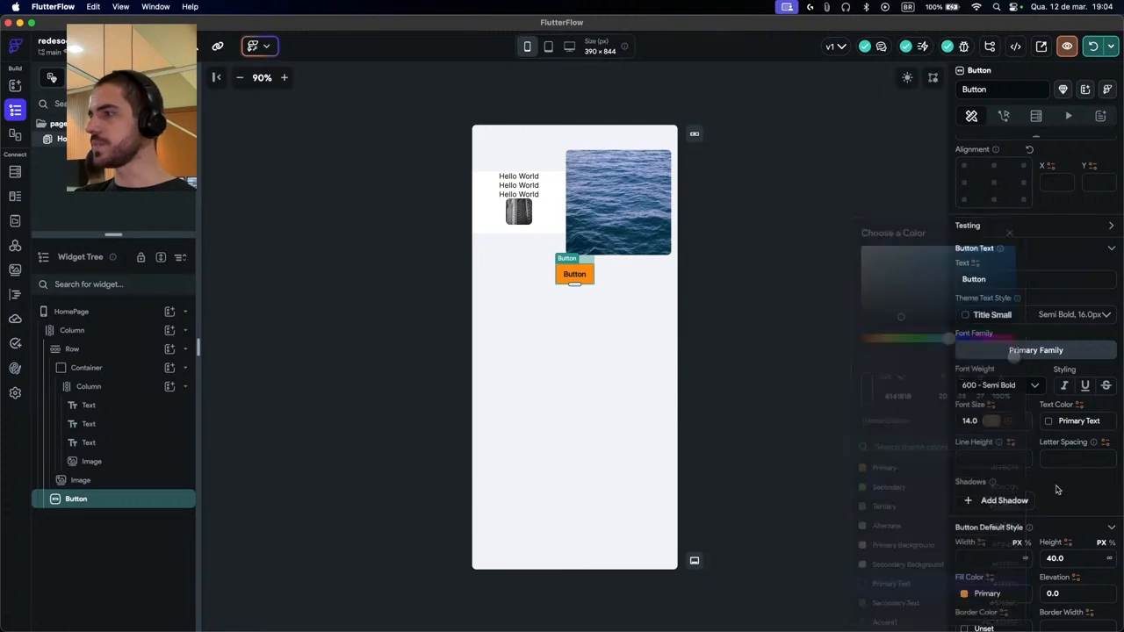
Try a line height of 8 for the Button text, lower it to 1 and clear the value again
left_click(1001, 457)
type("8")
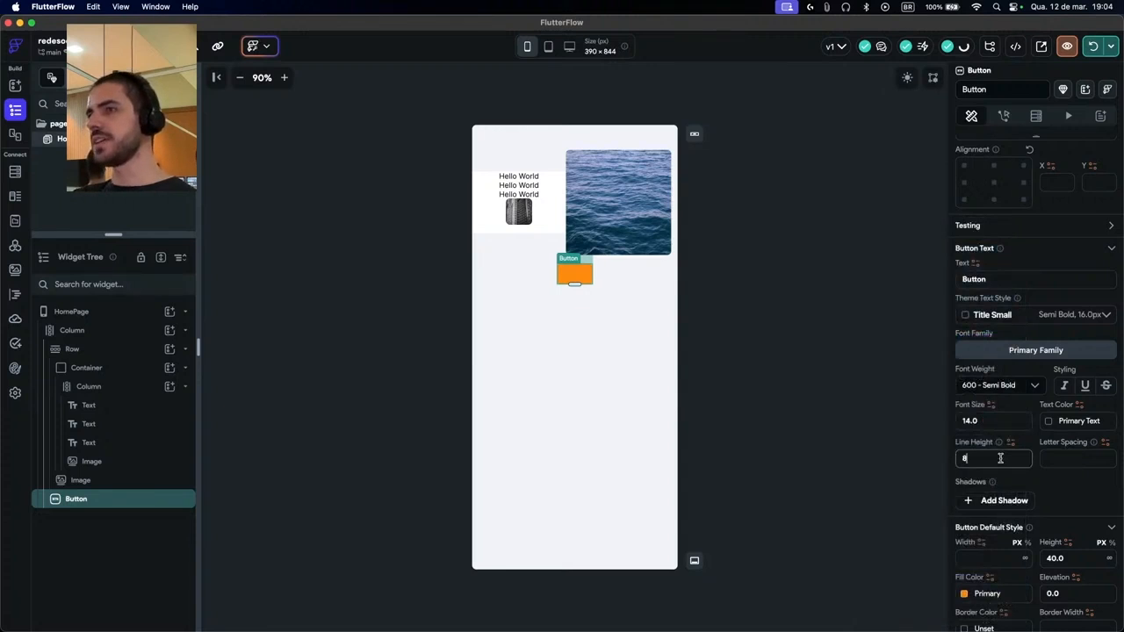
key("Down")
key("Down")
key("Down")
key("Down")
key("Down")
key("Down")
key("Down")
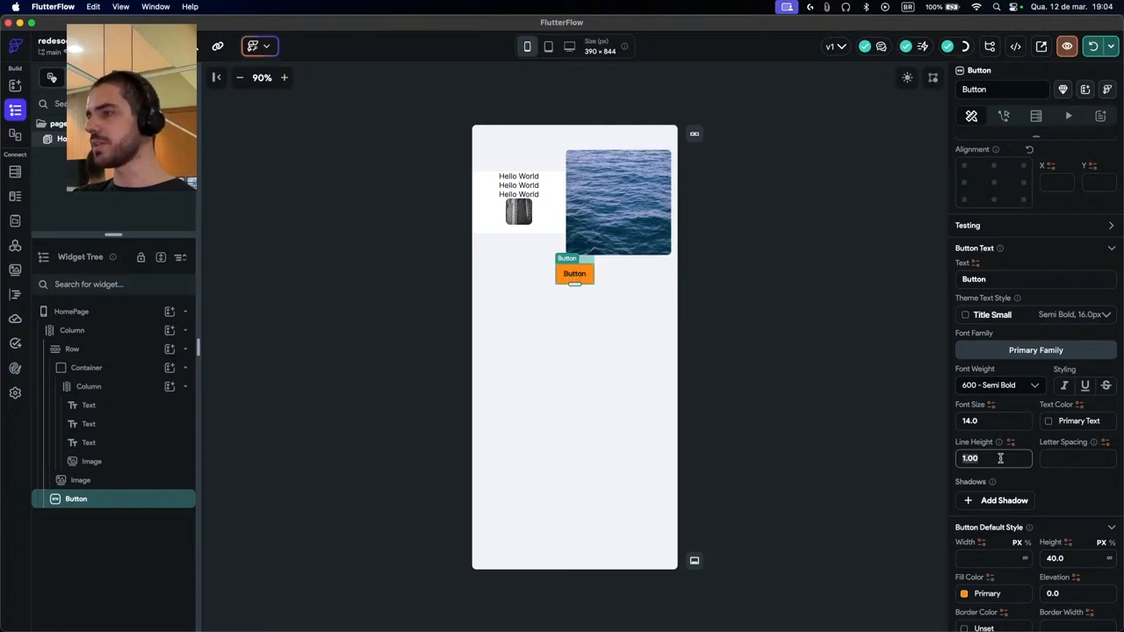
key("BackSpace")
Set the Button's width to 250 px
scroll(1046, 478, "down", 2)
scroll(1045, 479, "down", 2)
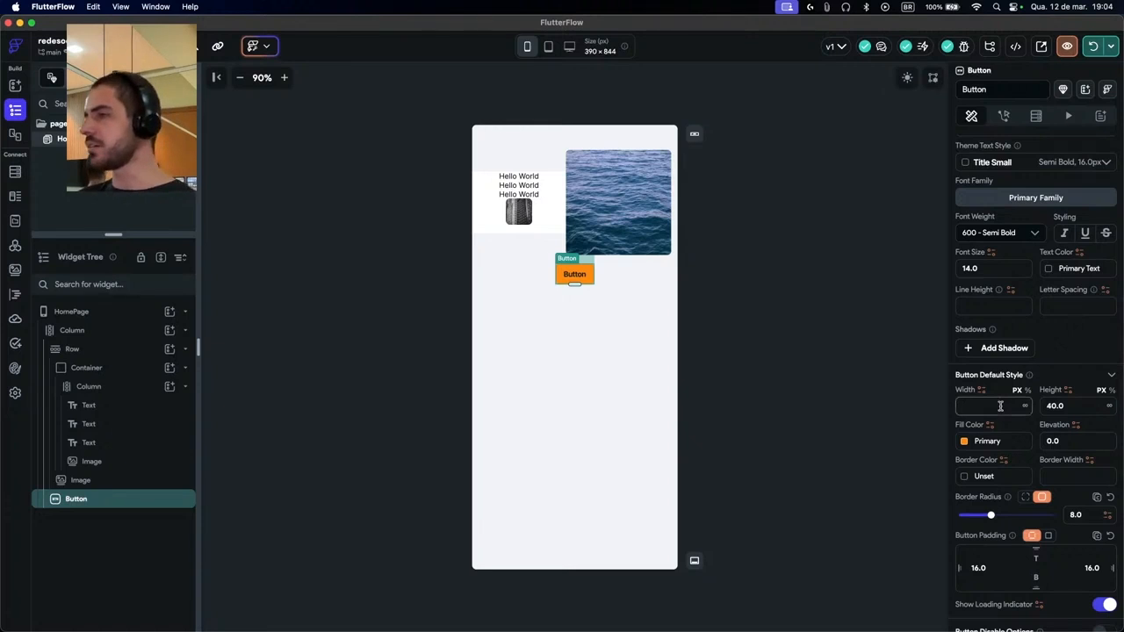
left_click(1000, 406)
type("200")
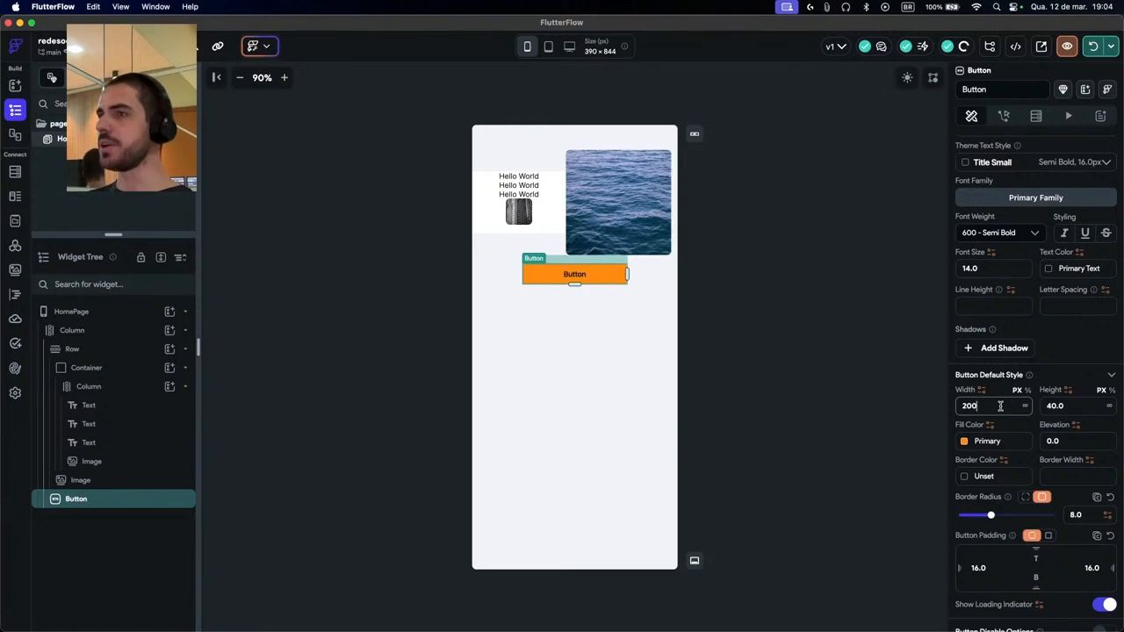
key("BackSpace")
key("BackSpace")
type("50.")
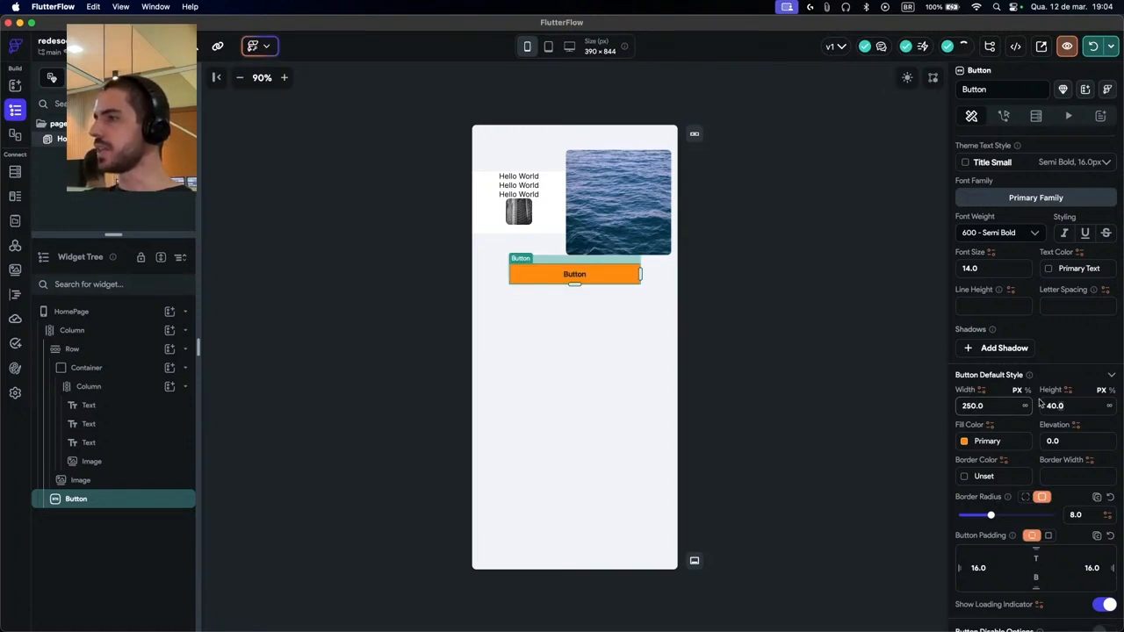
Set the Button's height to 60 px and its fill color to Tertiary
left_click(1044, 406)
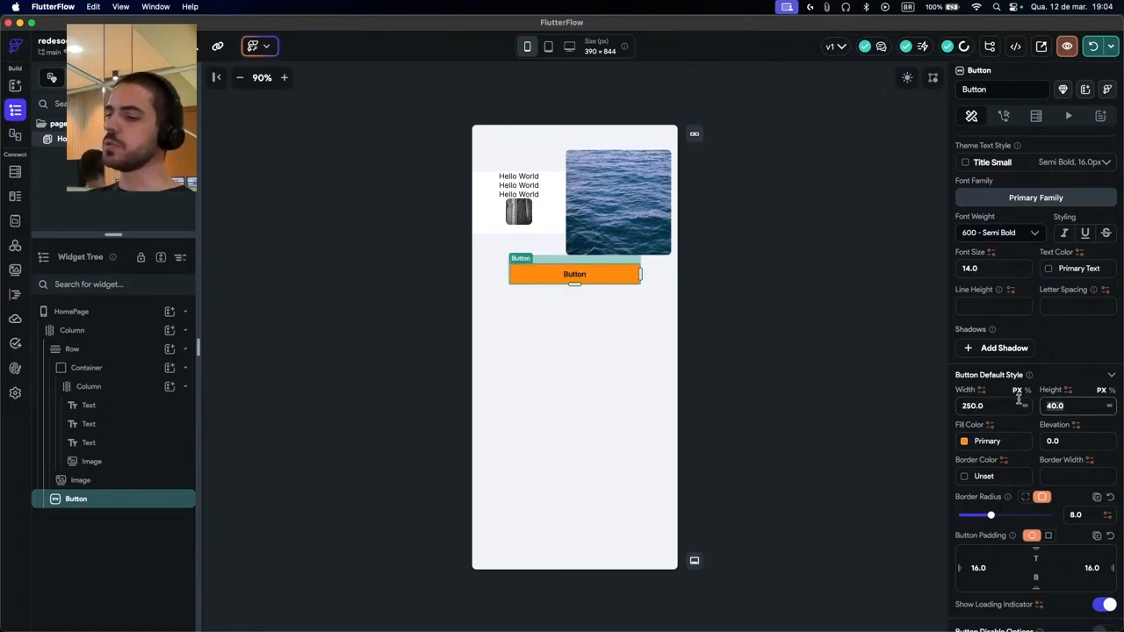
type("60")
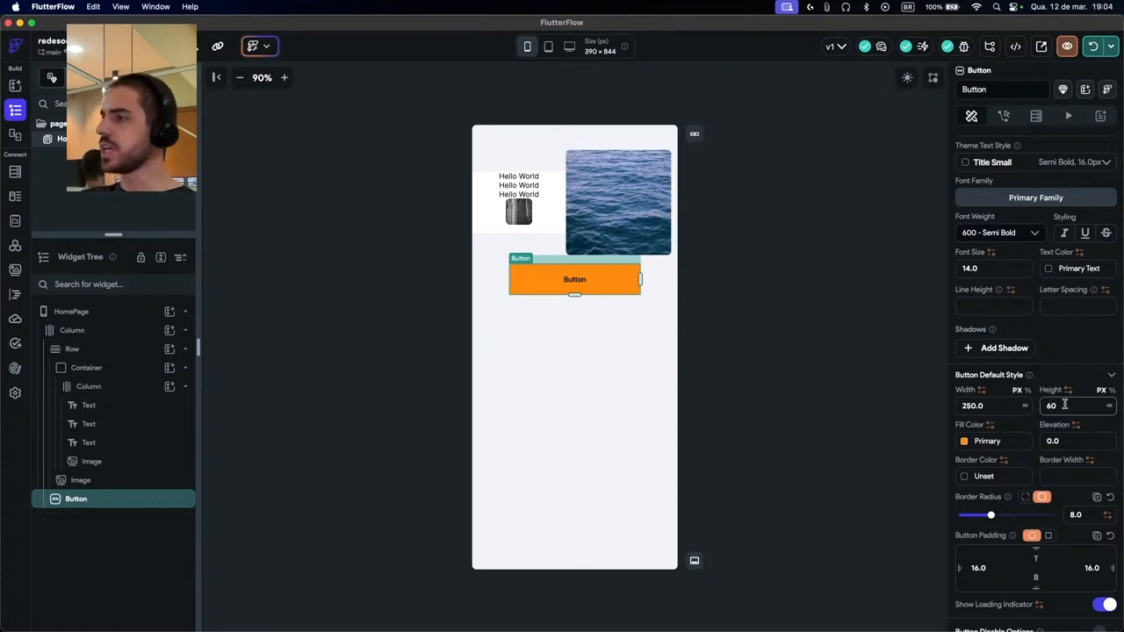
left_click(966, 443)
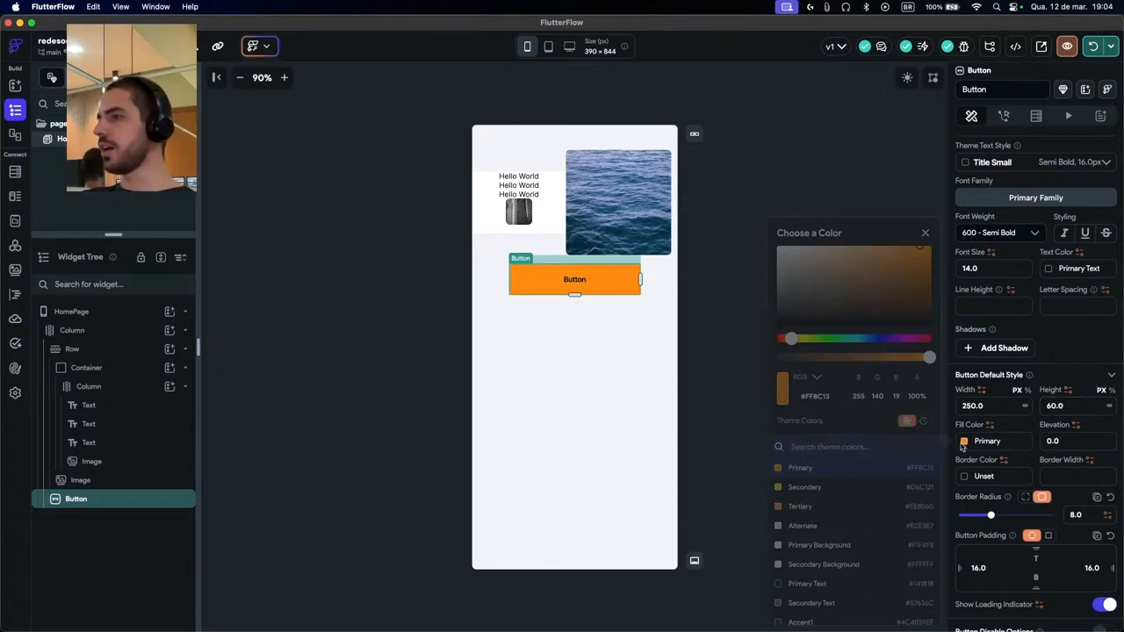
left_click(803, 509)
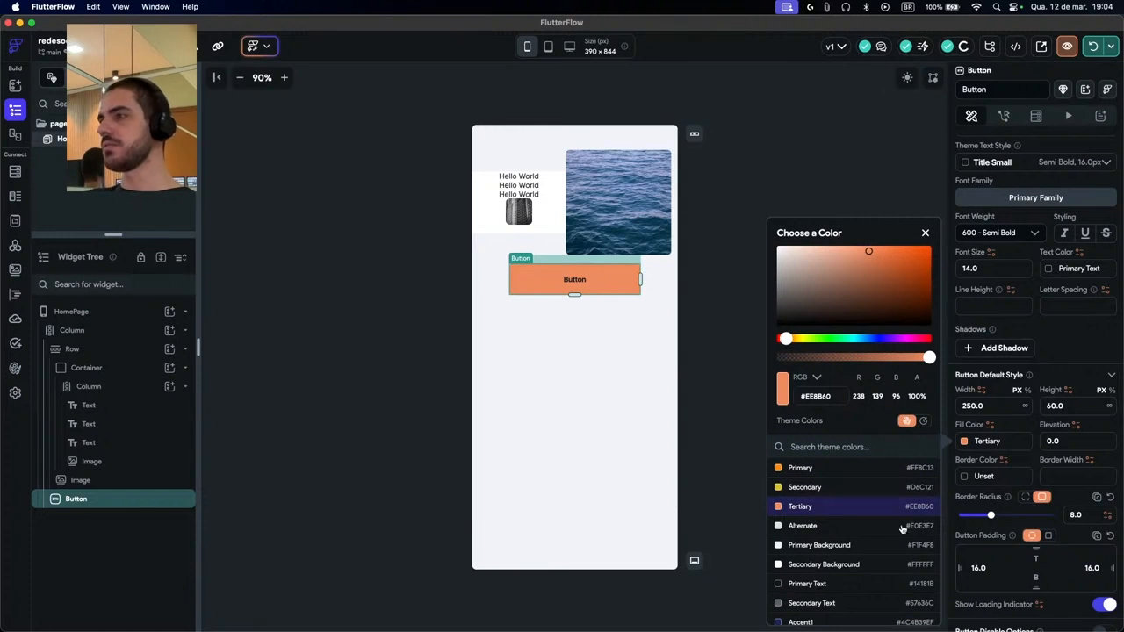
Set the Button's elevation to 5 and its border color to Secondary
left_click(1069, 442)
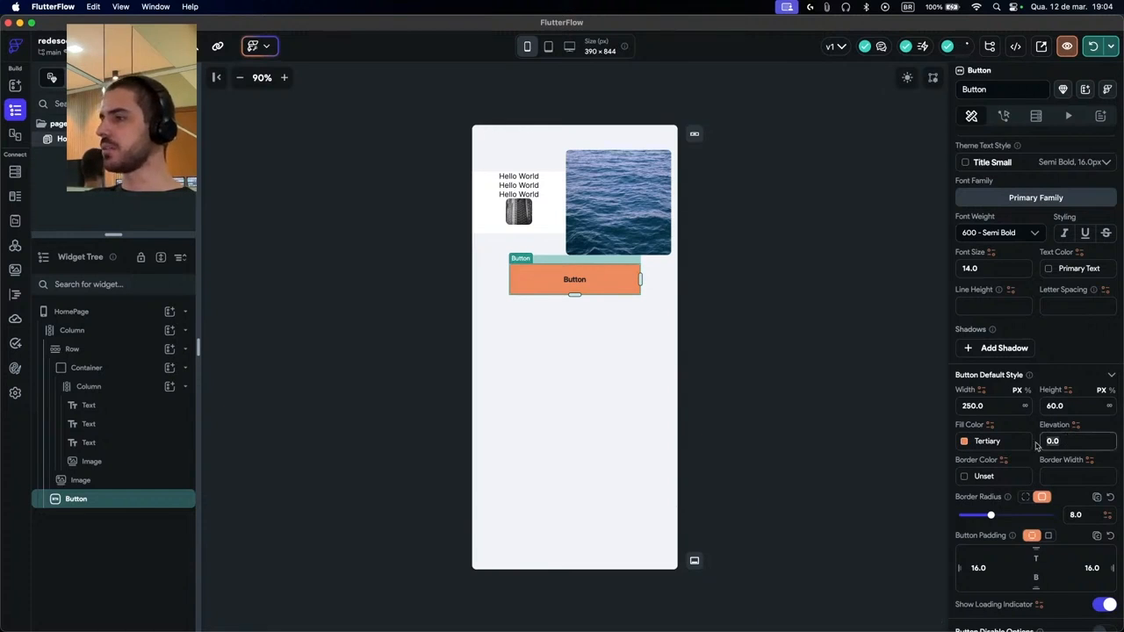
type("5")
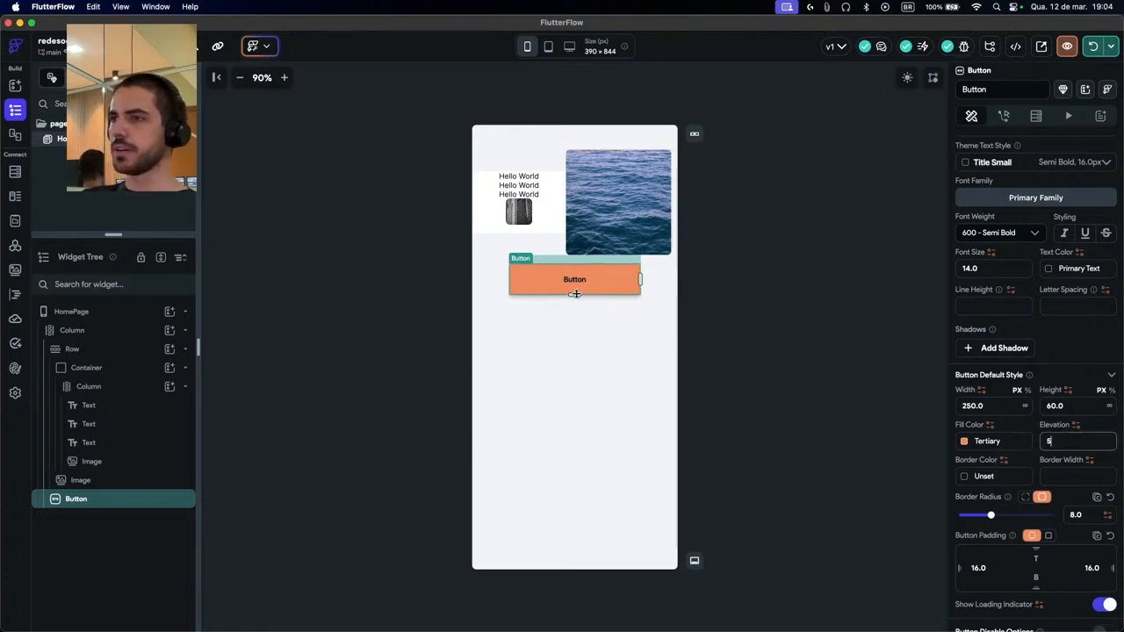
scroll(958, 412, "down", 1)
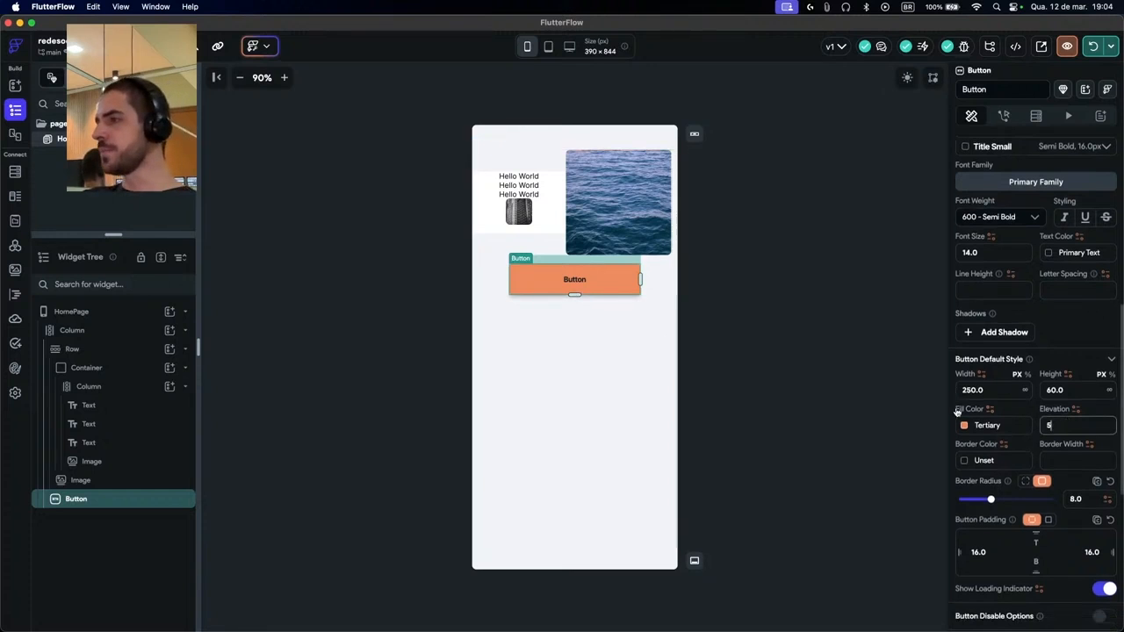
left_click(964, 460)
left_click(805, 468)
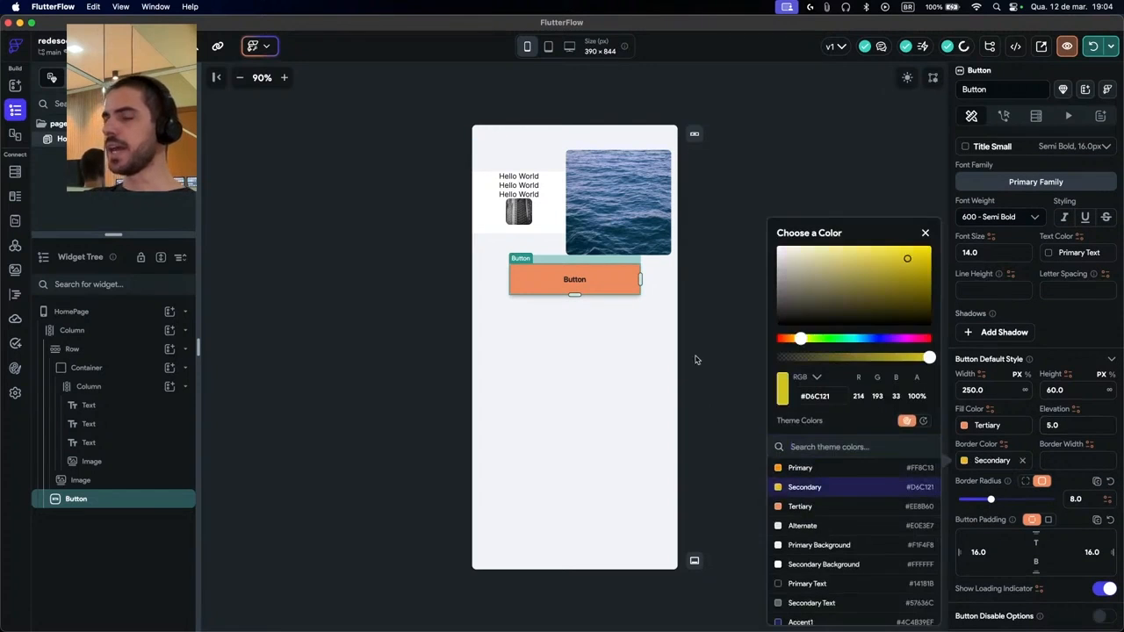
left_click(678, 329)
Set the Button's border width to 3
left_click(527, 277)
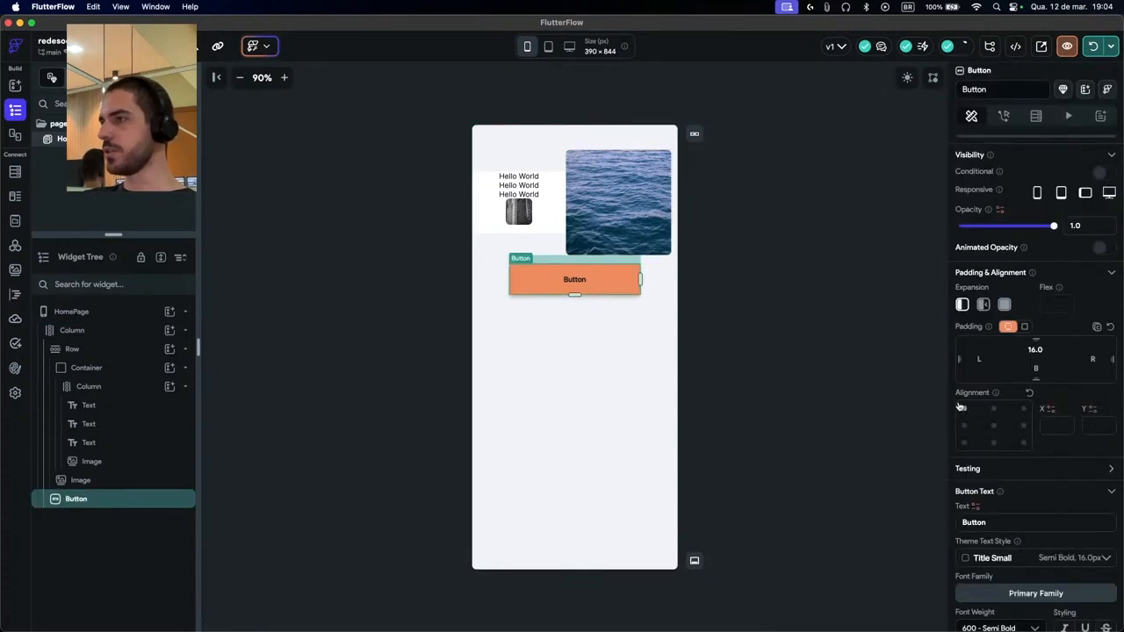
scroll(1036, 422, "down", 10)
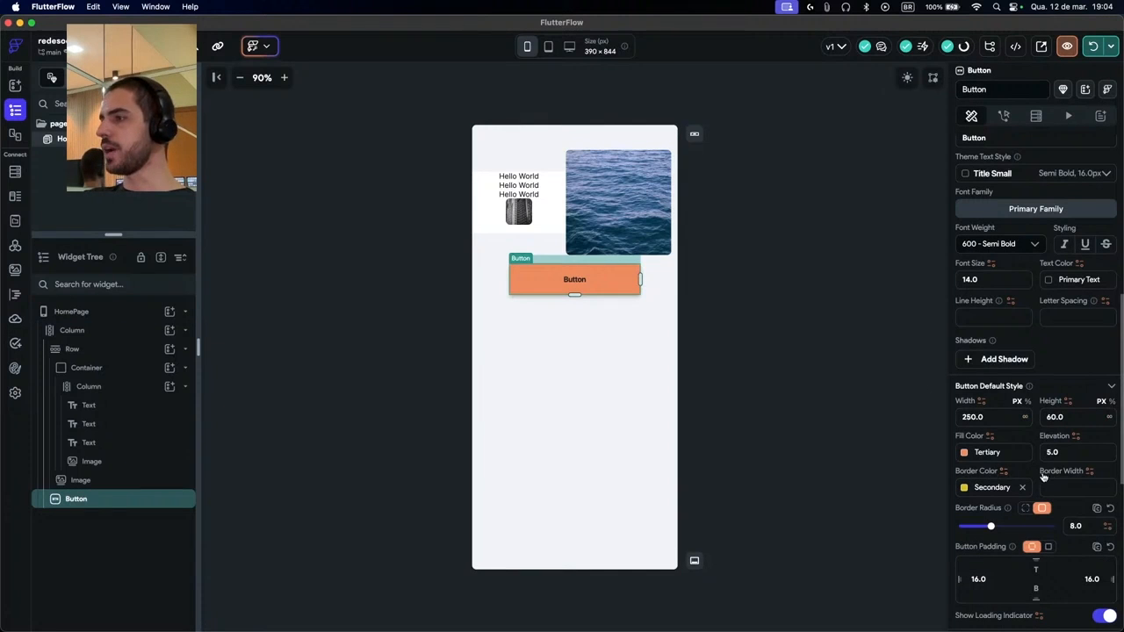
left_click(1073, 486)
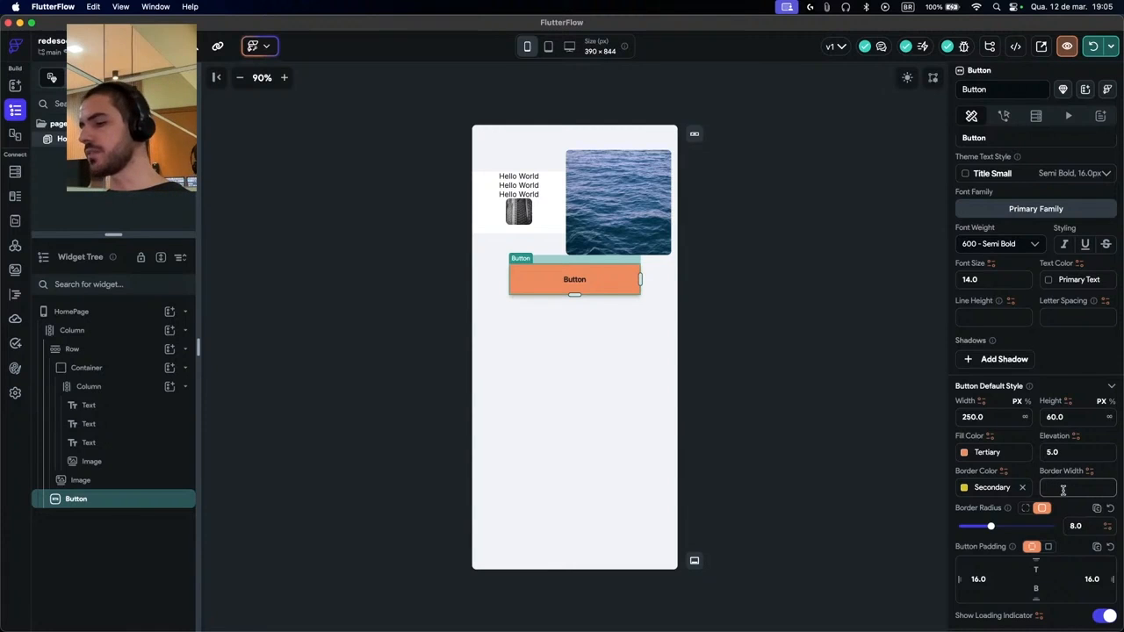
type("23")
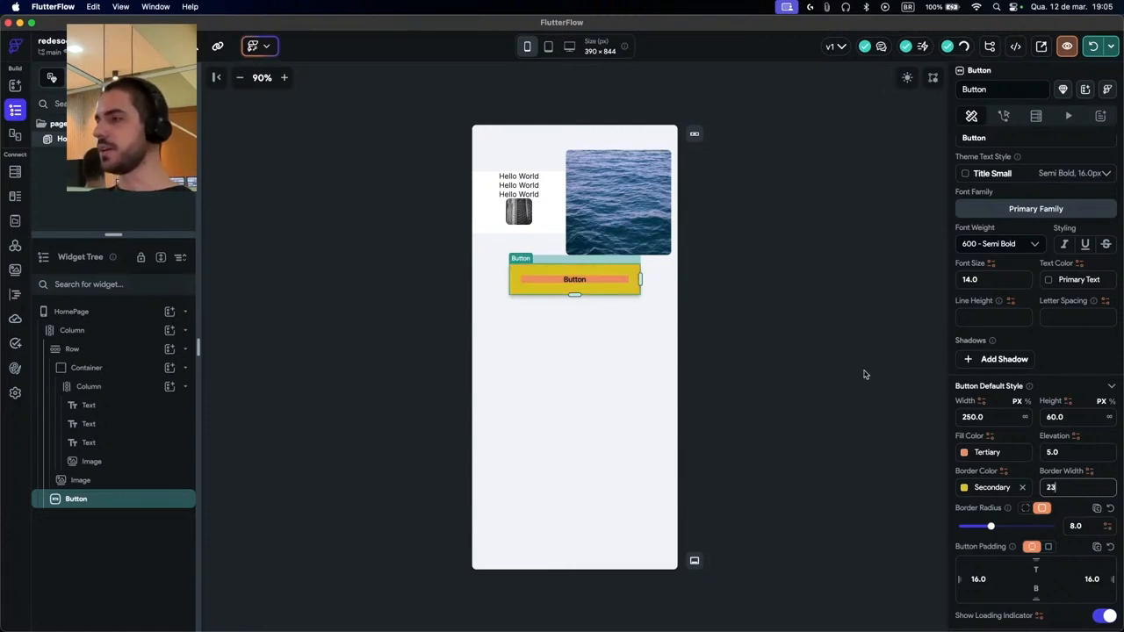
left_click(864, 375)
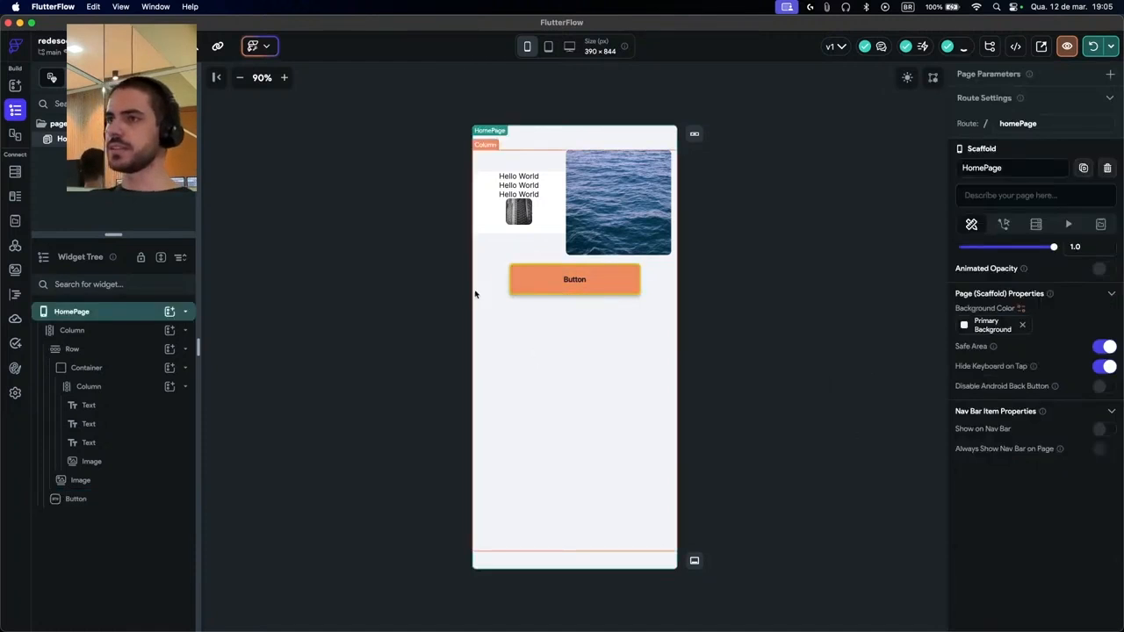
Set the border radius of all the Button's corners to 16
left_click(552, 292)
scroll(1080, 479, "down", 10)
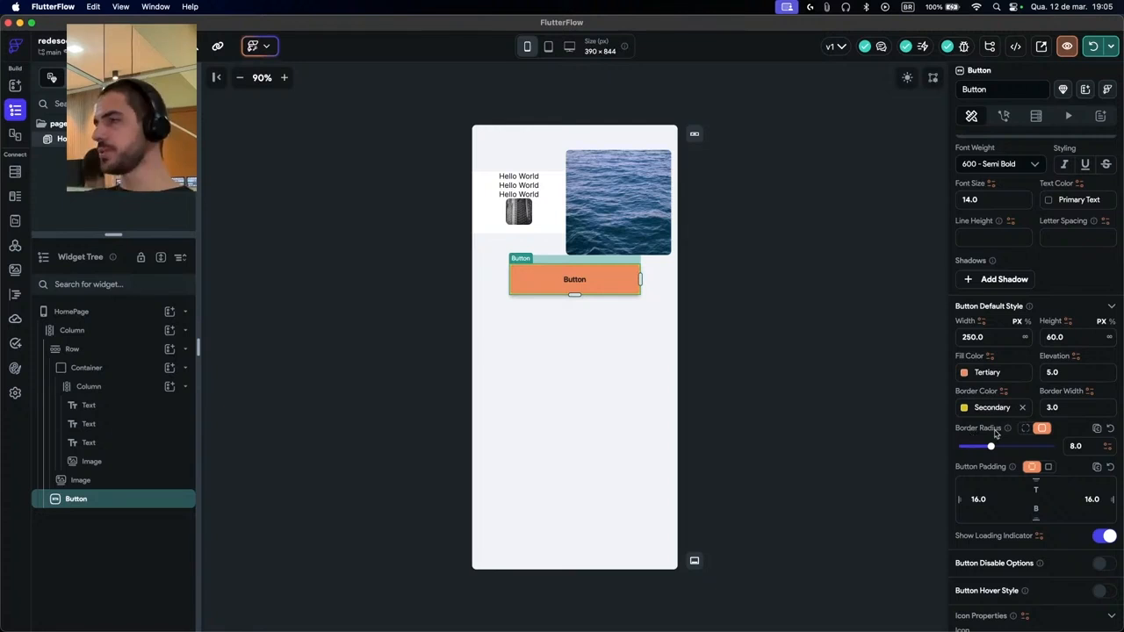
left_click(1097, 447)
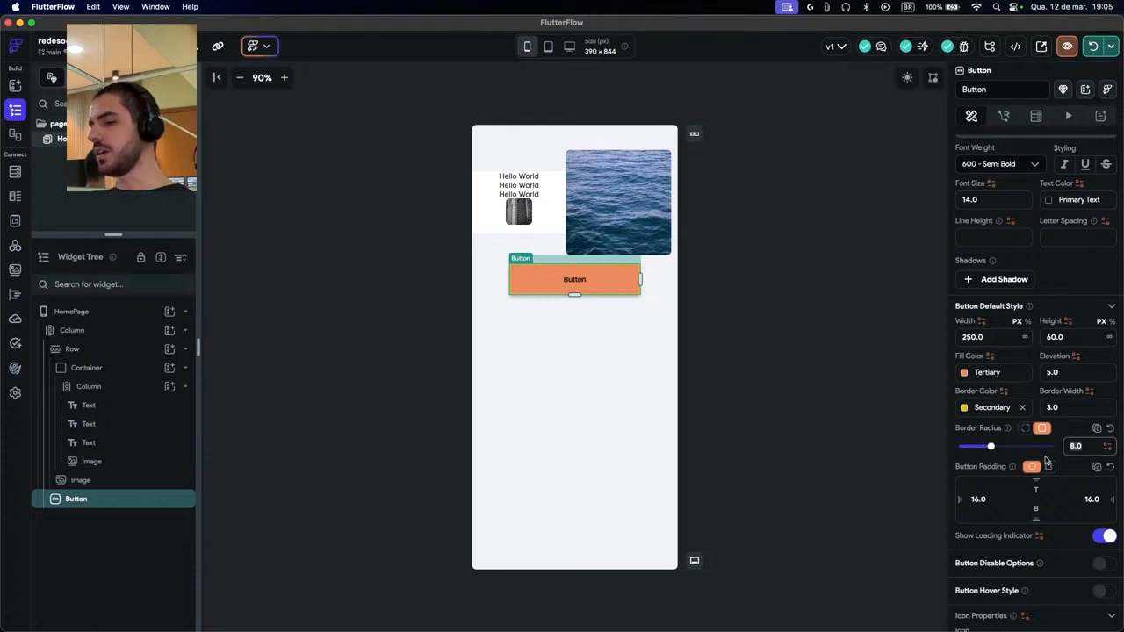
left_click(803, 342)
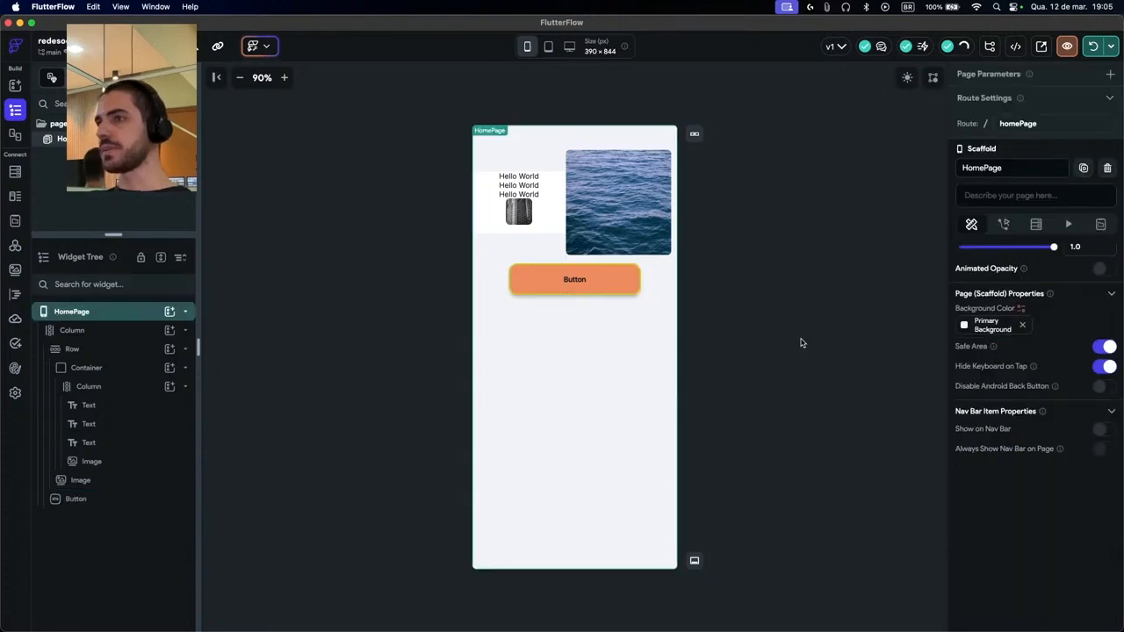
Enable the Button's hover style and set its hover fill color to Accent 1
left_click(548, 290)
scroll(1080, 467, "down", 6)
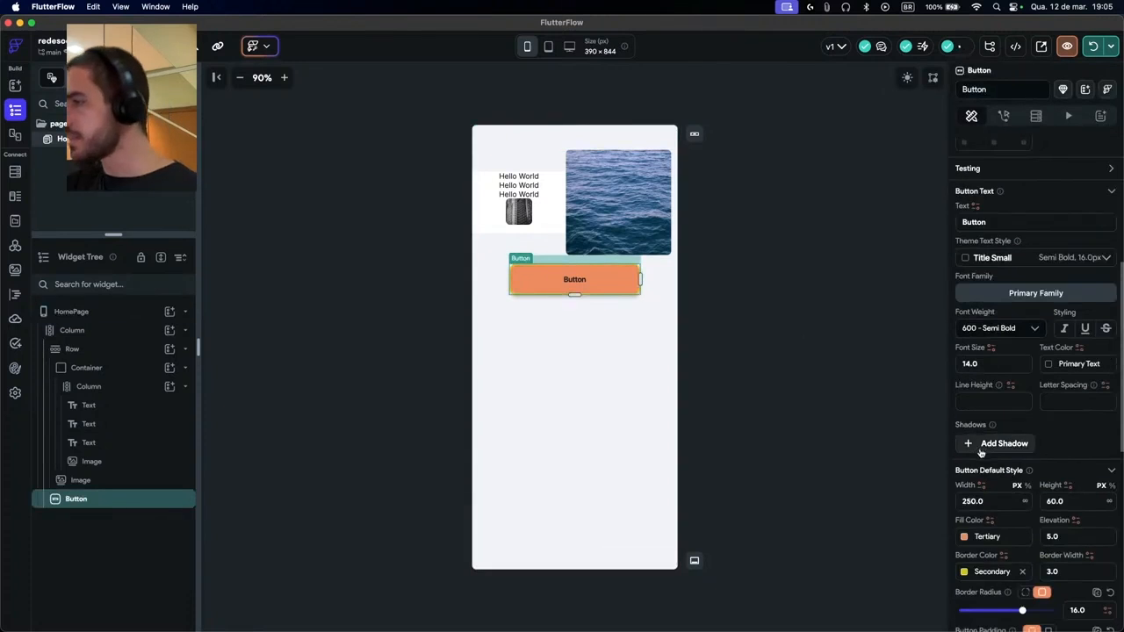
scroll(980, 450, "down", 8)
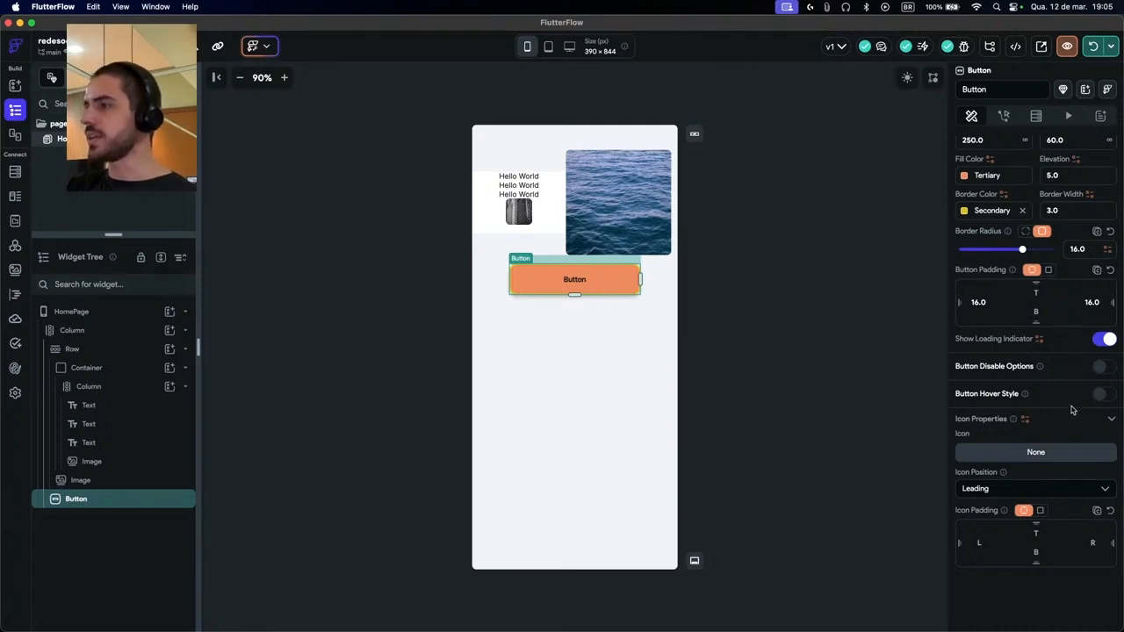
left_click(1103, 393)
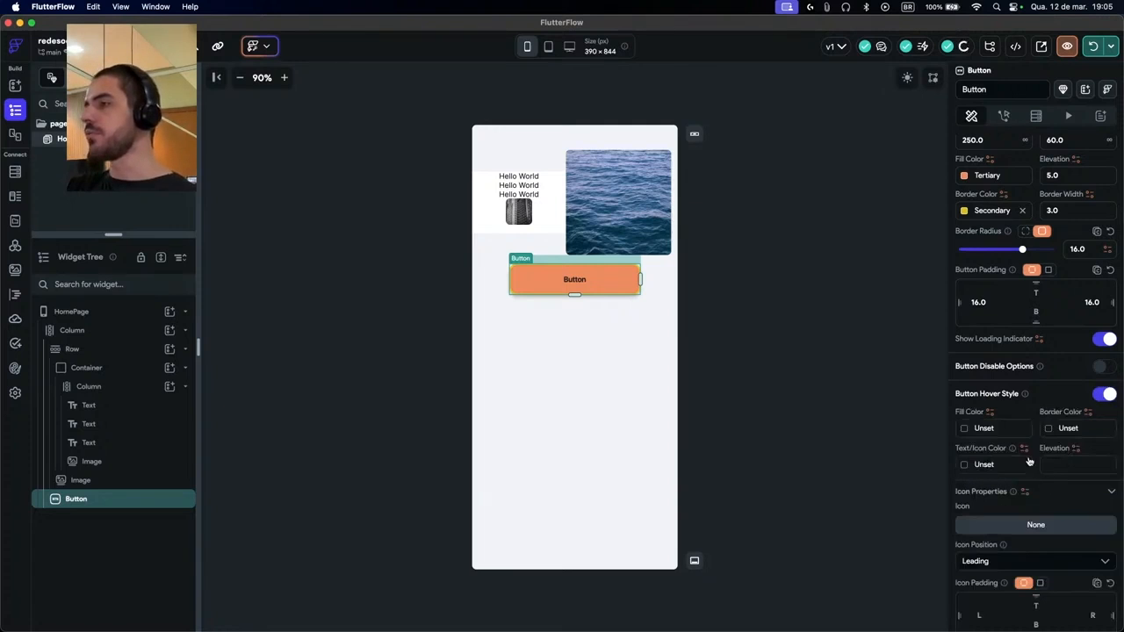
left_click(975, 428)
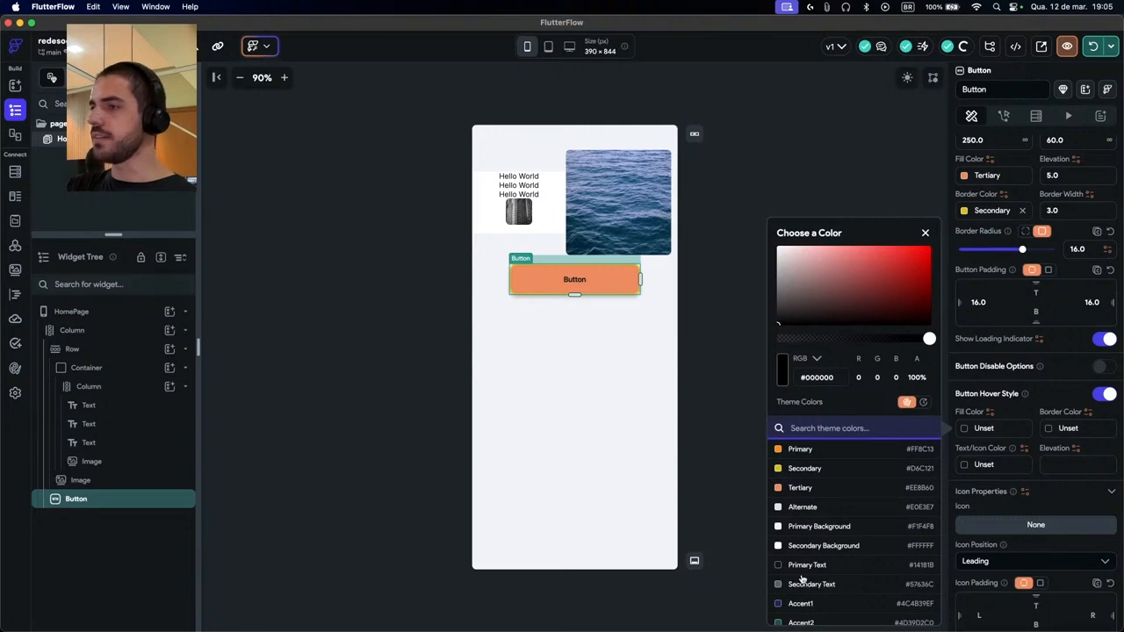
left_click(801, 606)
left_click(743, 376)
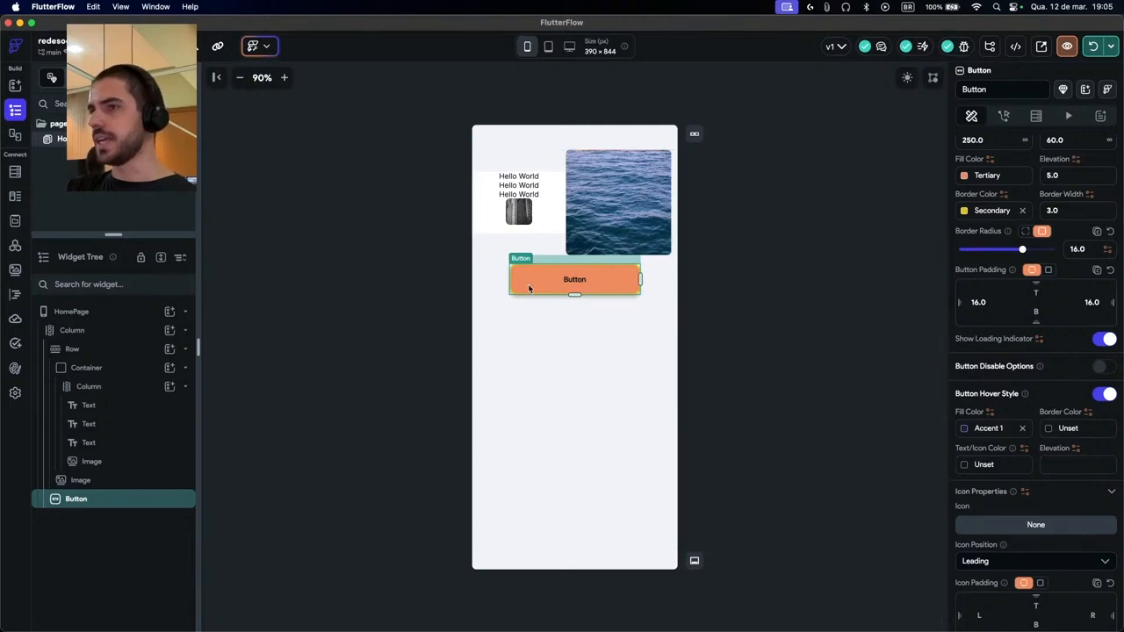
Review the Button's padding, text, default style, disable and hover style properties
left_click(492, 346)
left_click(548, 279)
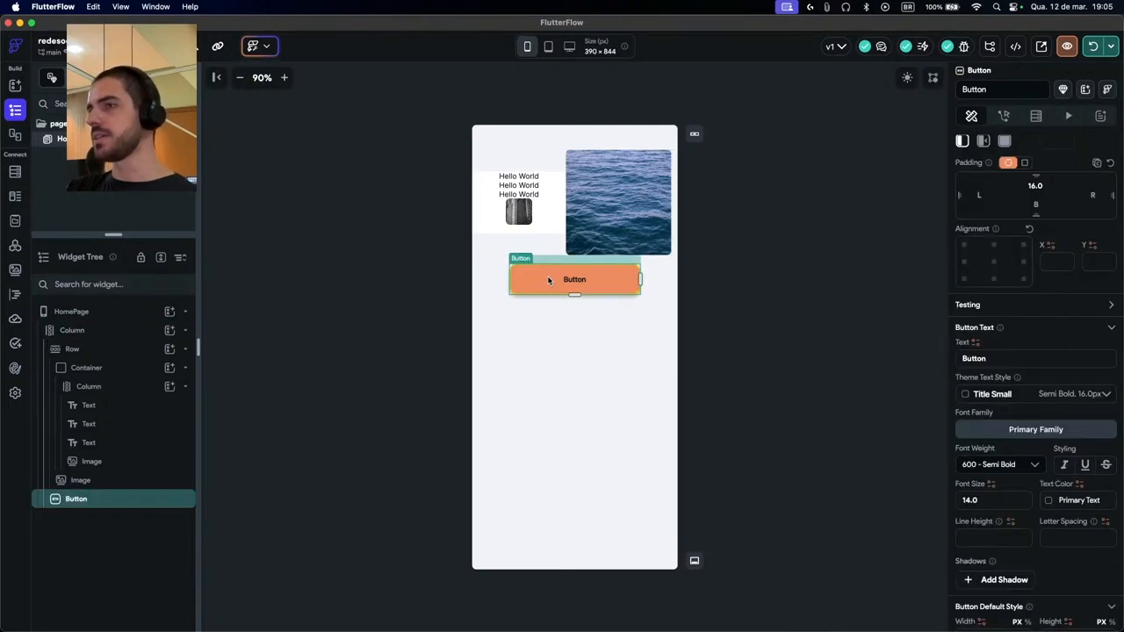
scroll(1012, 343, "down", 10)
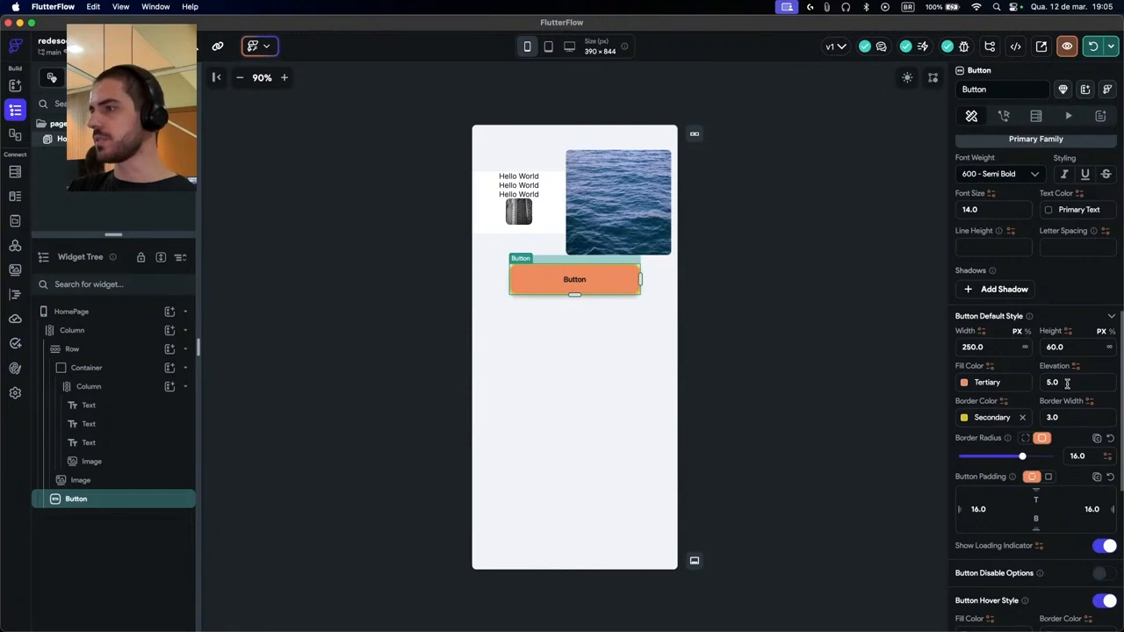
scroll(1024, 386, "down", 5)
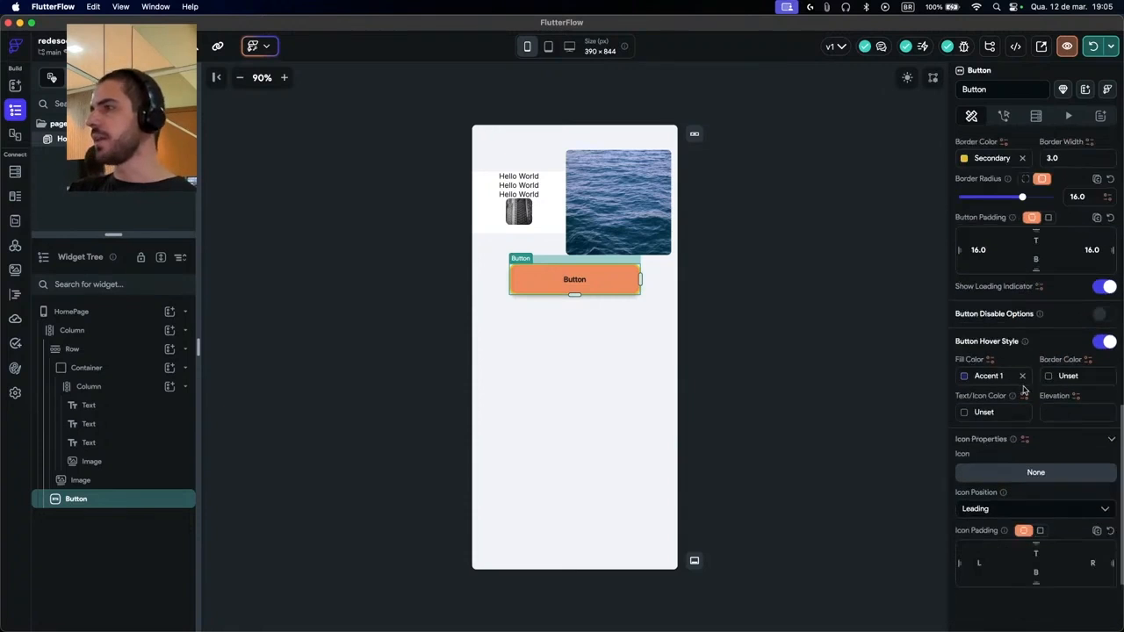
scroll(1032, 362, "up", 10)
scroll(1045, 386, "up", 8)
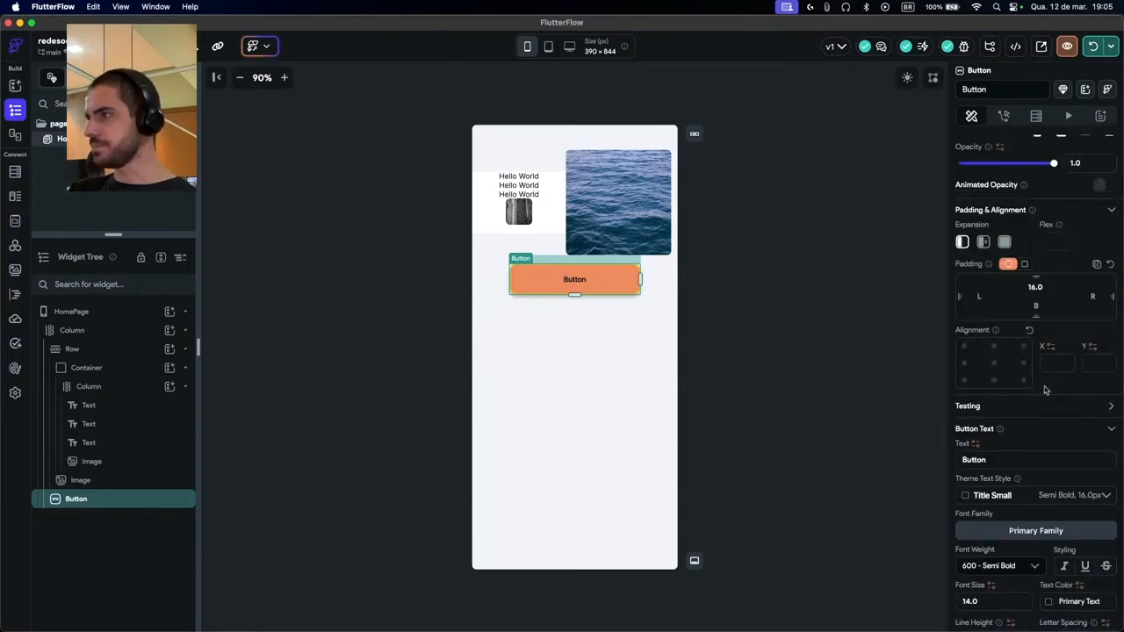
scroll(1066, 316, "down", 6)
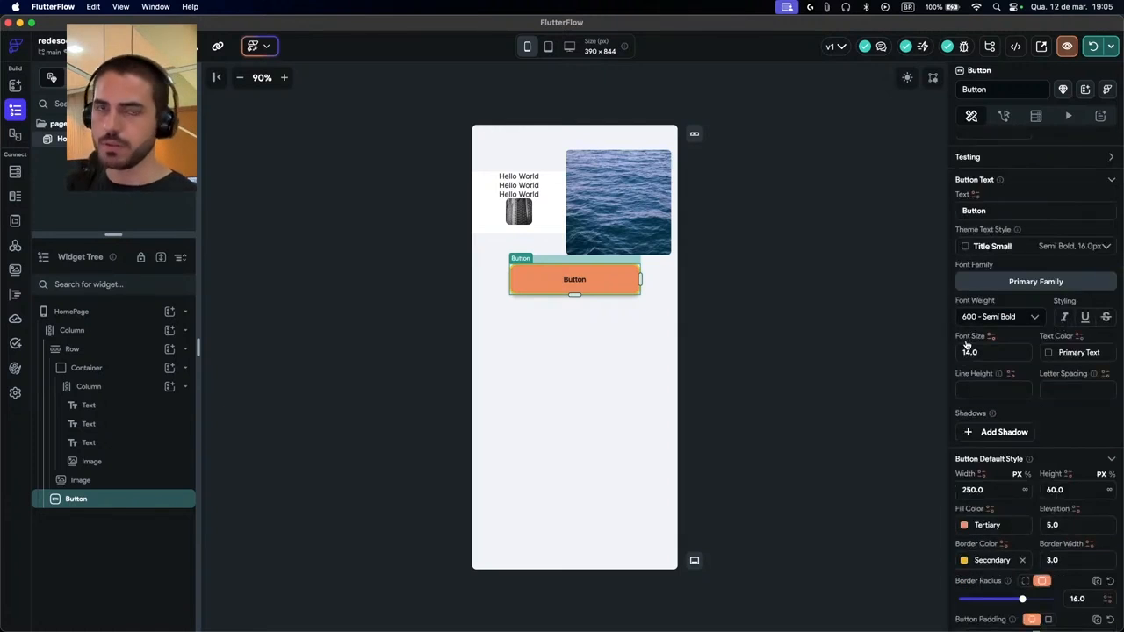
scroll(969, 349, "down", 5)
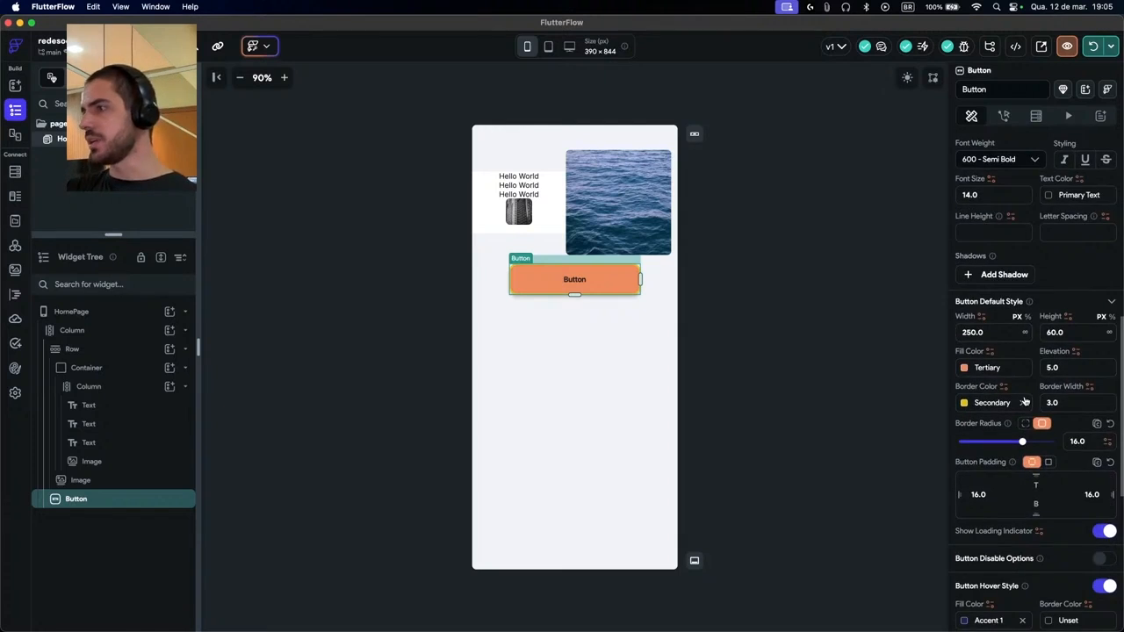
scroll(1034, 410, "down", 5)
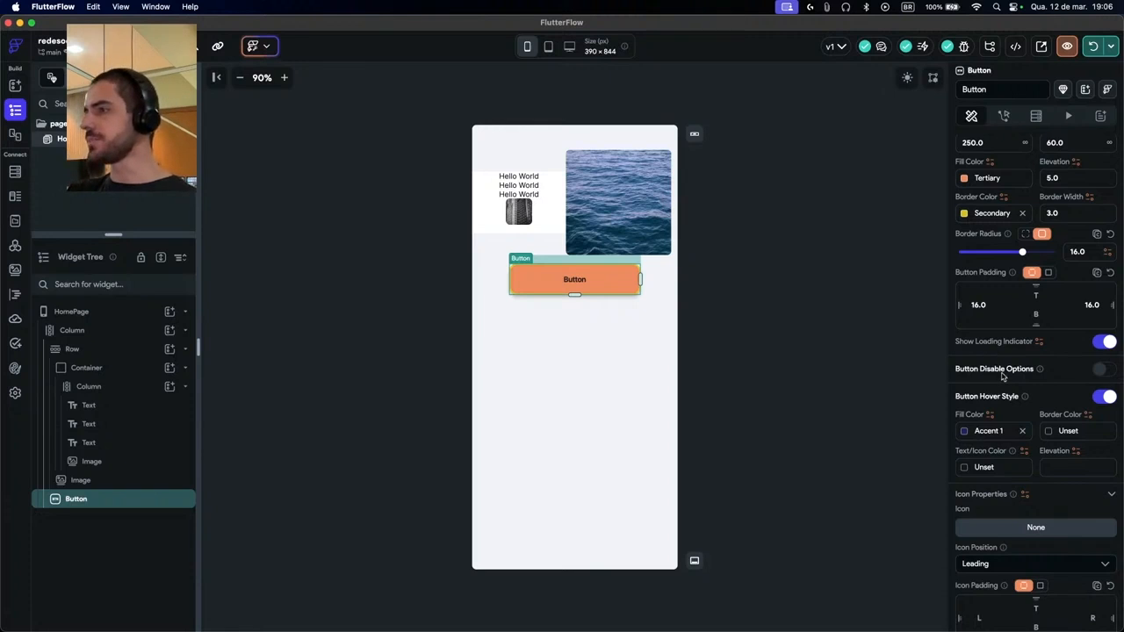
scroll(1000, 373, "down", 2)
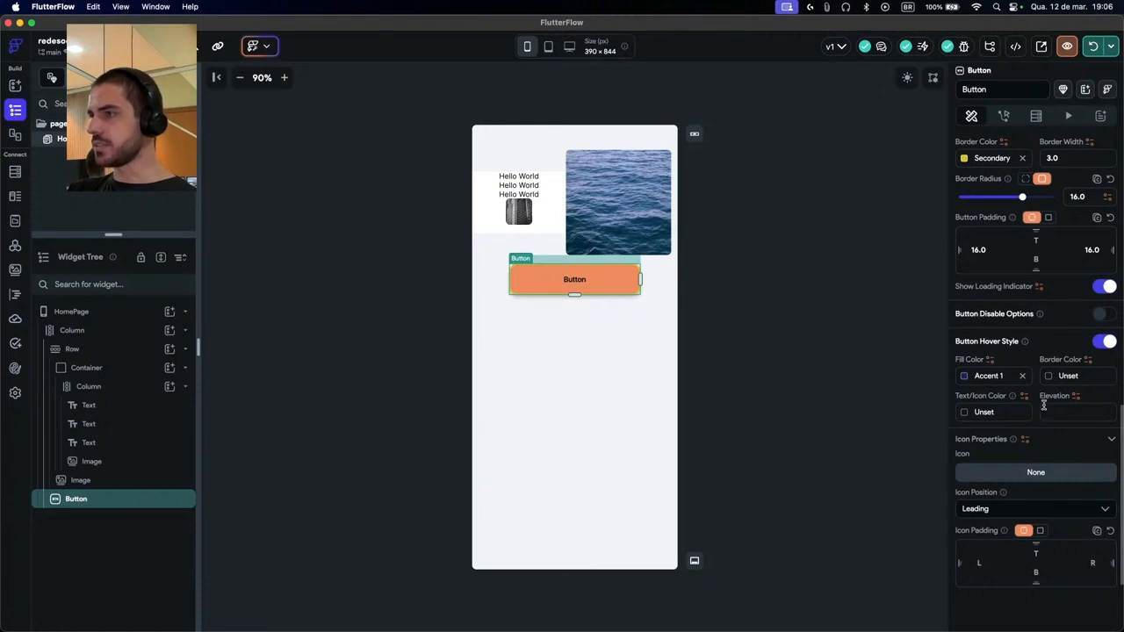
Add the Remove Red Eye icon to the Button, searching the icons for "eye", and set the icon position to Trailing
scroll(1026, 411, "down", 3)
left_click(1036, 397)
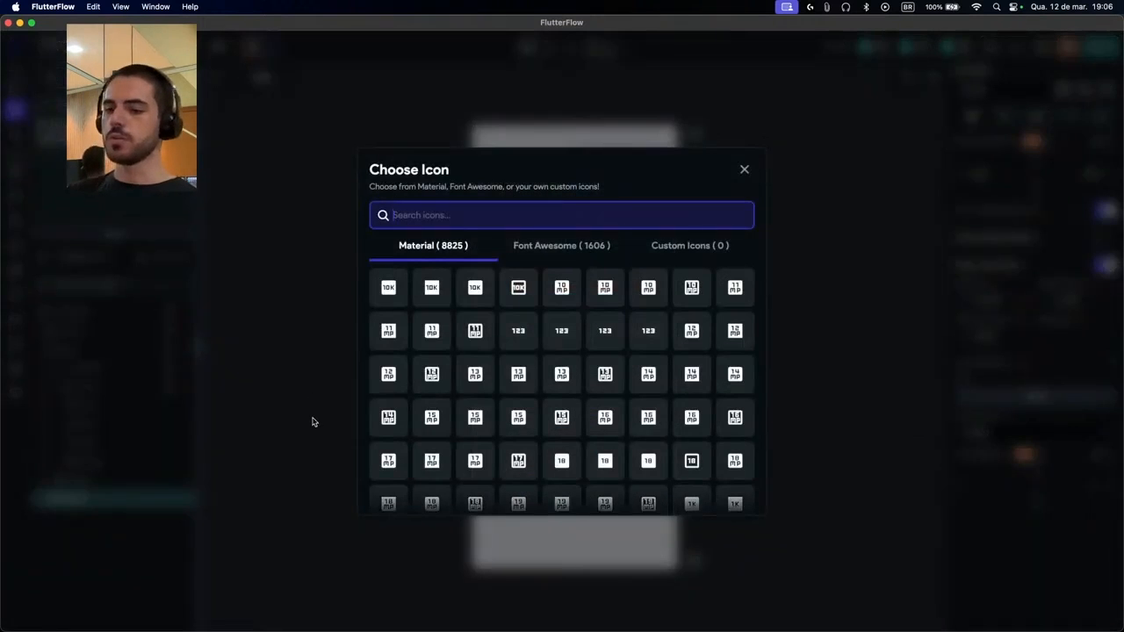
type("see")
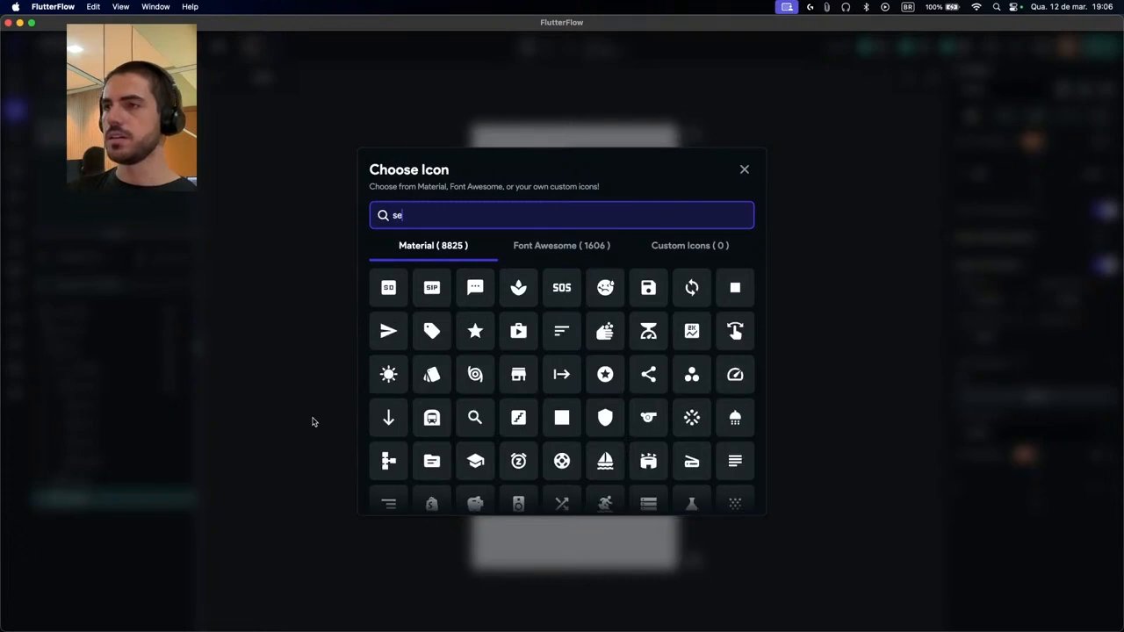
key("BackSpace")
key("BackSpace")
key("BackSpace")
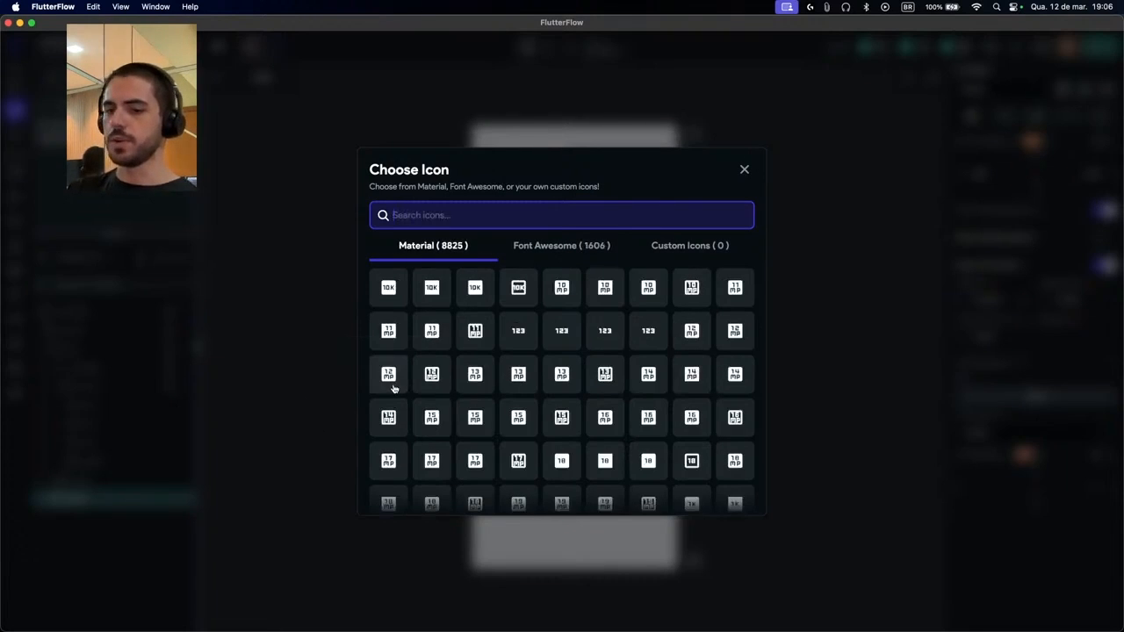
type("eye")
left_click(393, 288)
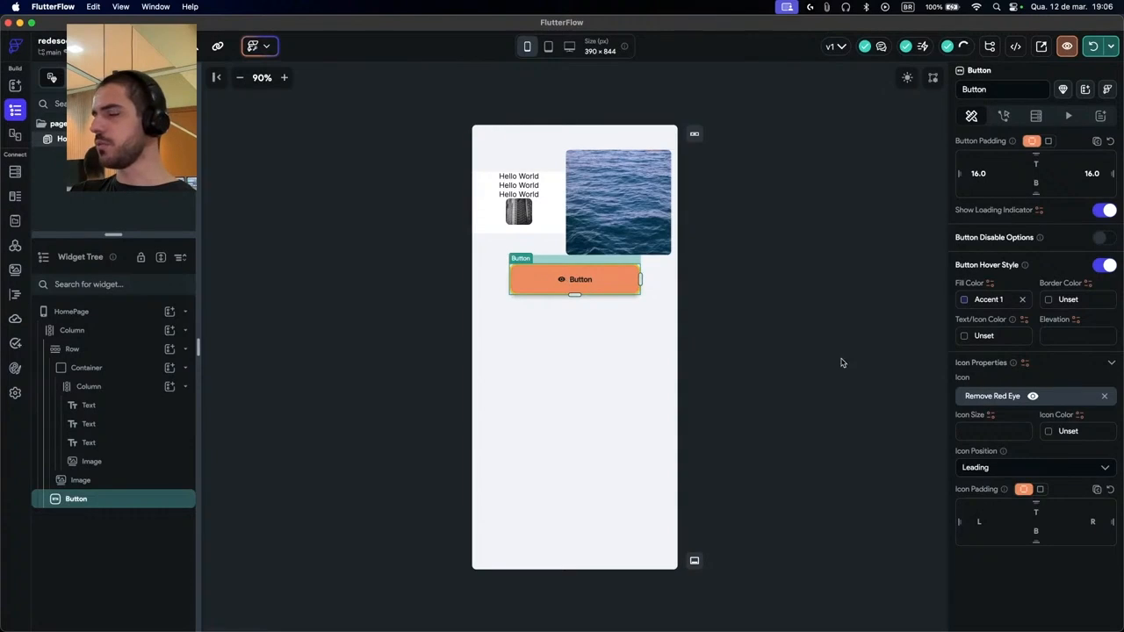
left_click(1011, 468)
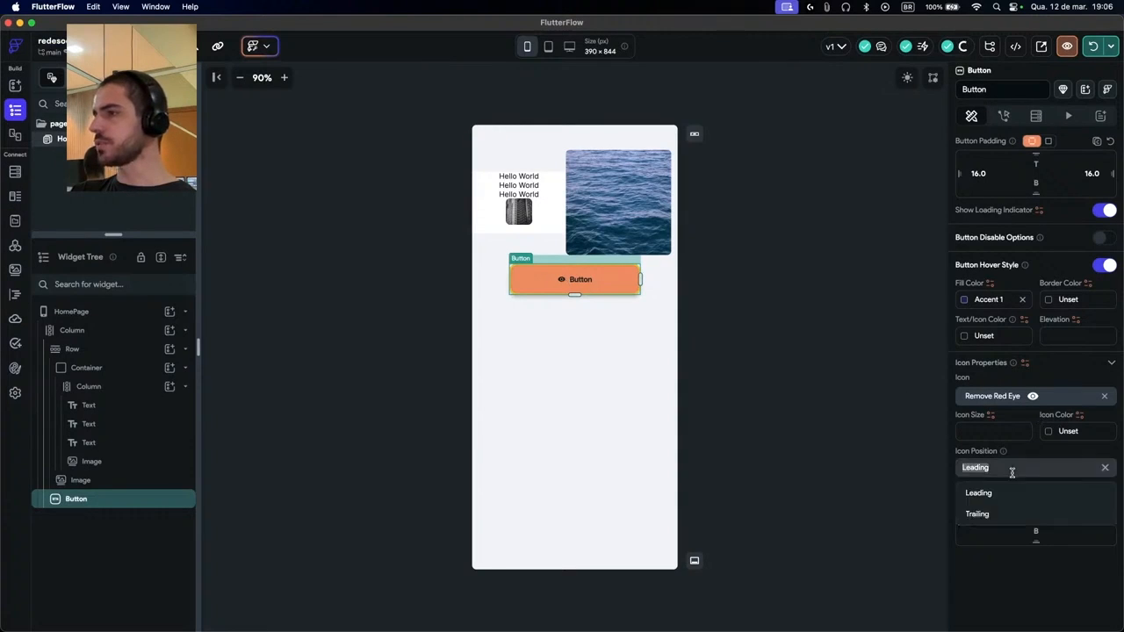
left_click(983, 514)
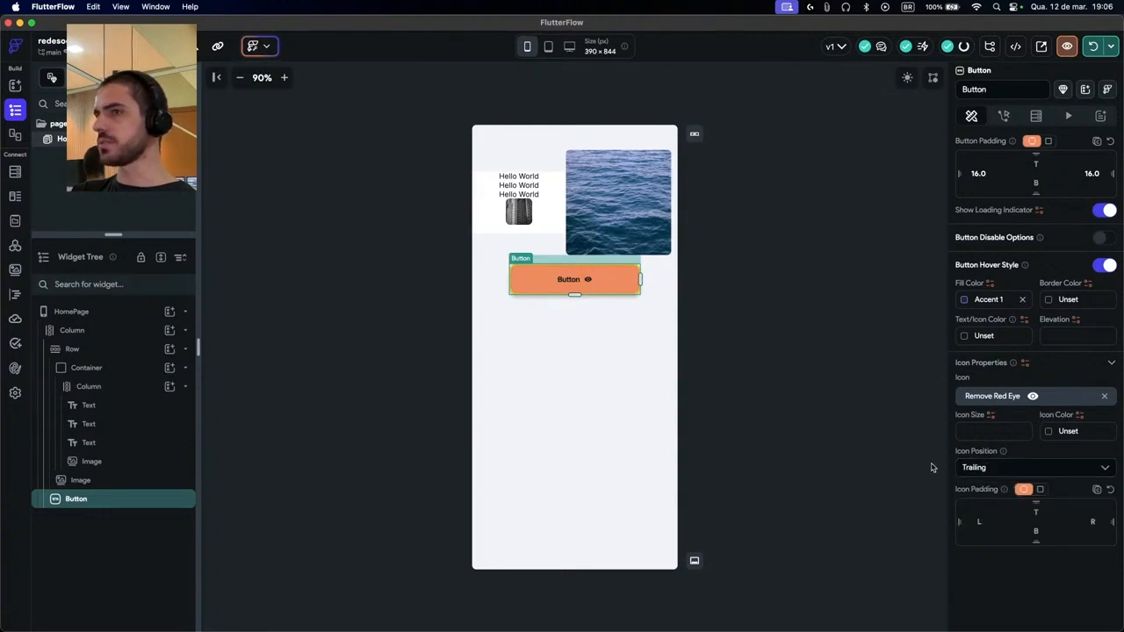
Set the Button's icon color to white, #FFFFFF, after trying the Secondary theme color and custom yellow and green shades
left_click(1050, 433)
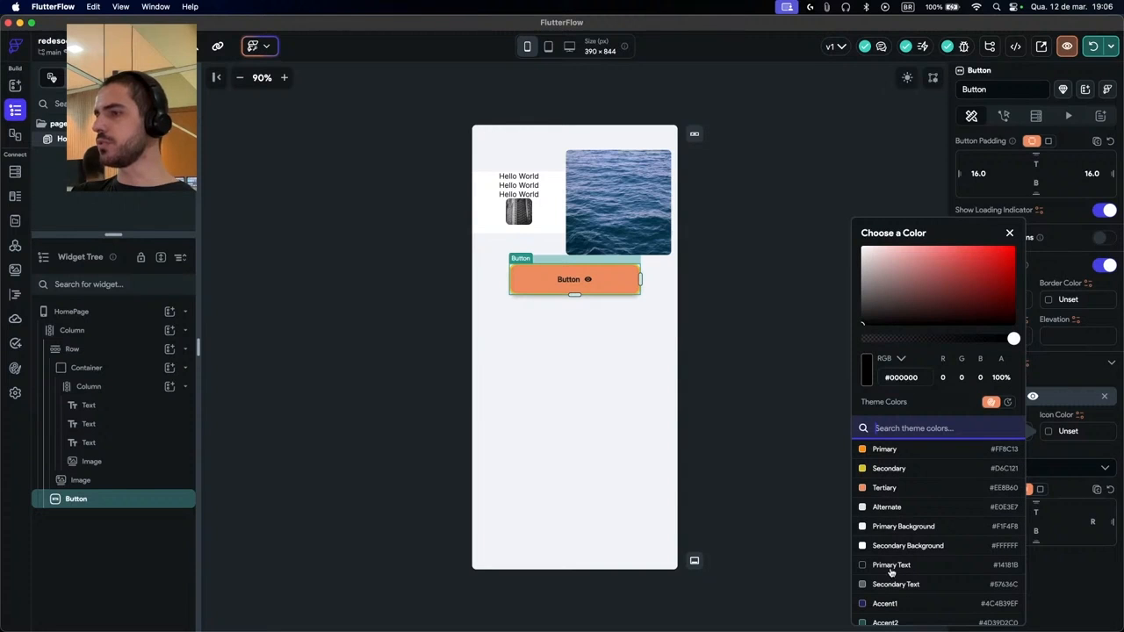
left_click(901, 474)
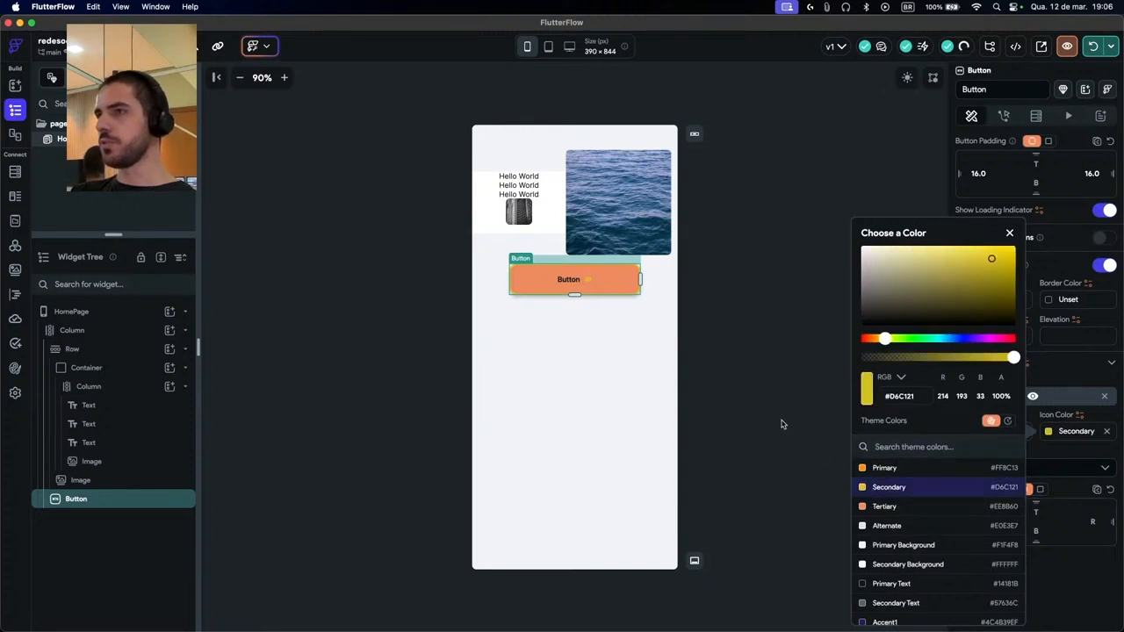
scroll(963, 547, "down", 3)
mouse_move(989, 260)
left_mouse_down()
mouse_move(893, 274)
mouse_move(909, 257)
mouse_move(935, 261)
left_mouse_up()
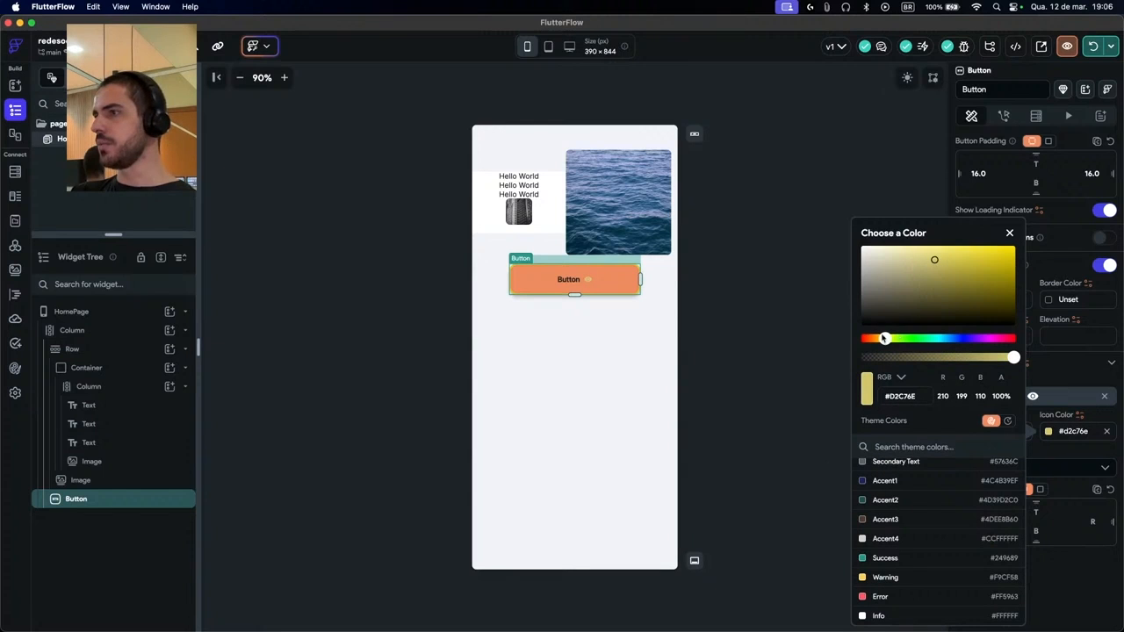
left_click_drag(887, 339, 922, 339)
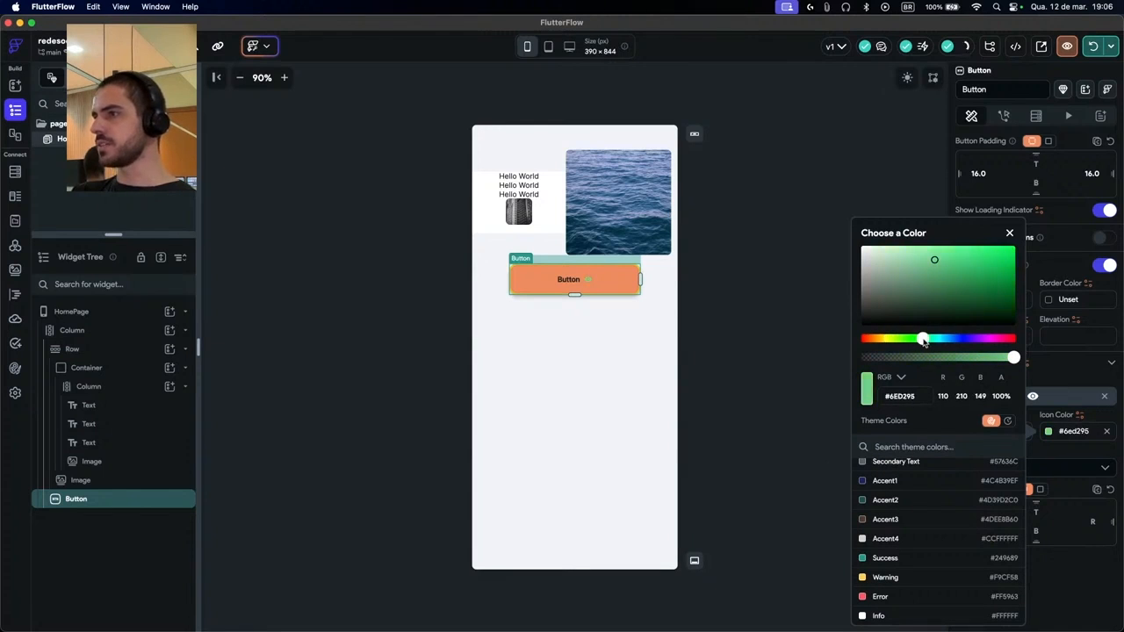
double_click(902, 397)
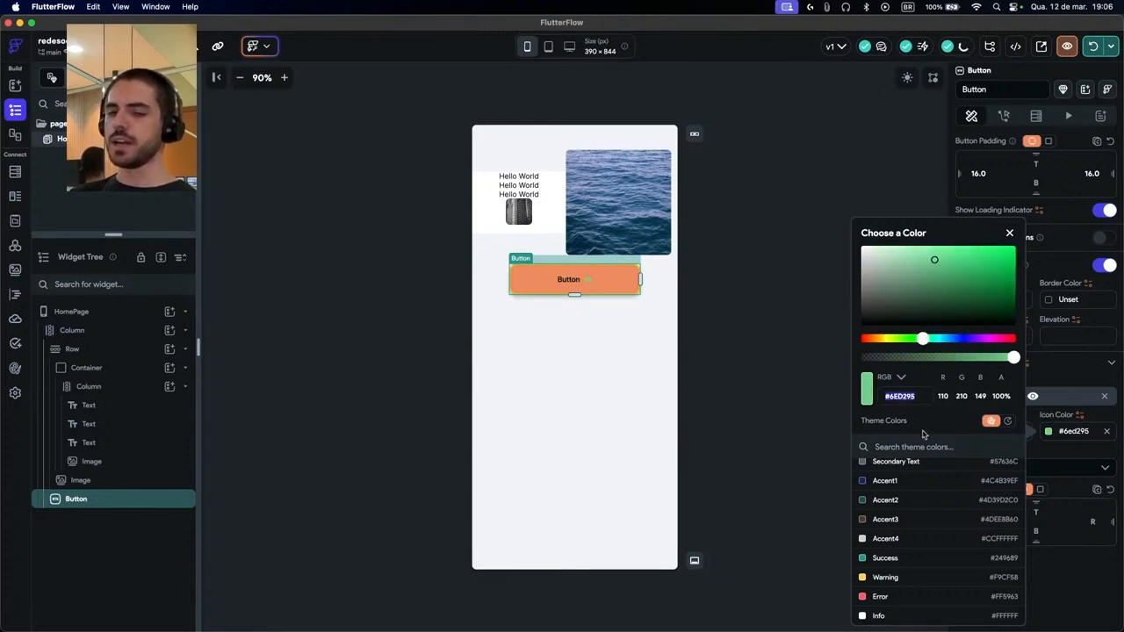
type("FFFFFF")
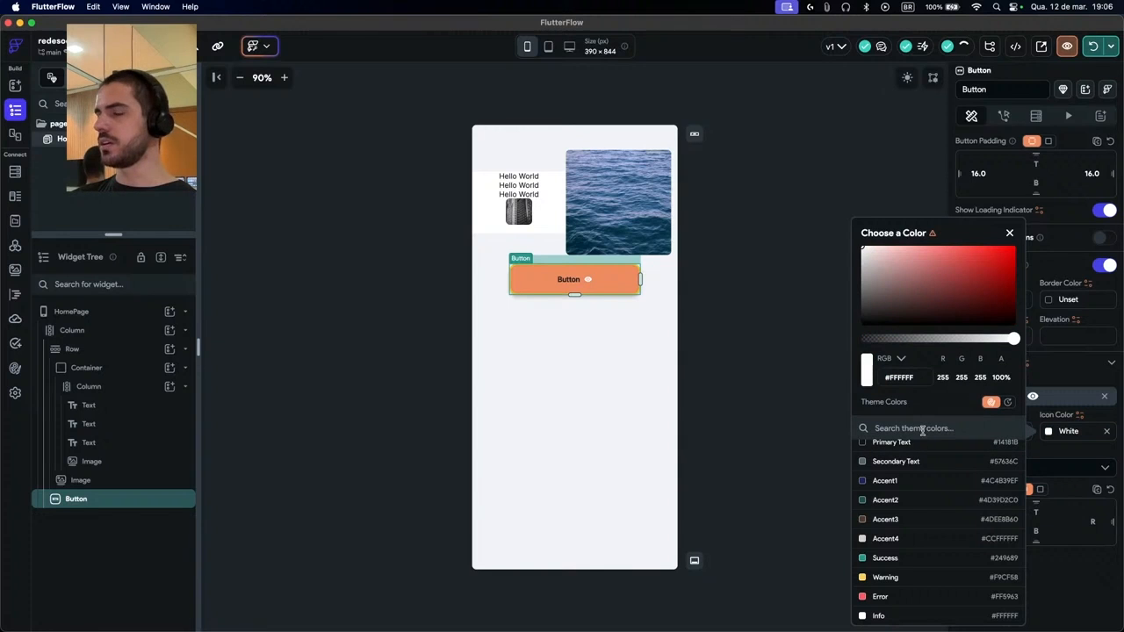
scroll(943, 534, "up", 3)
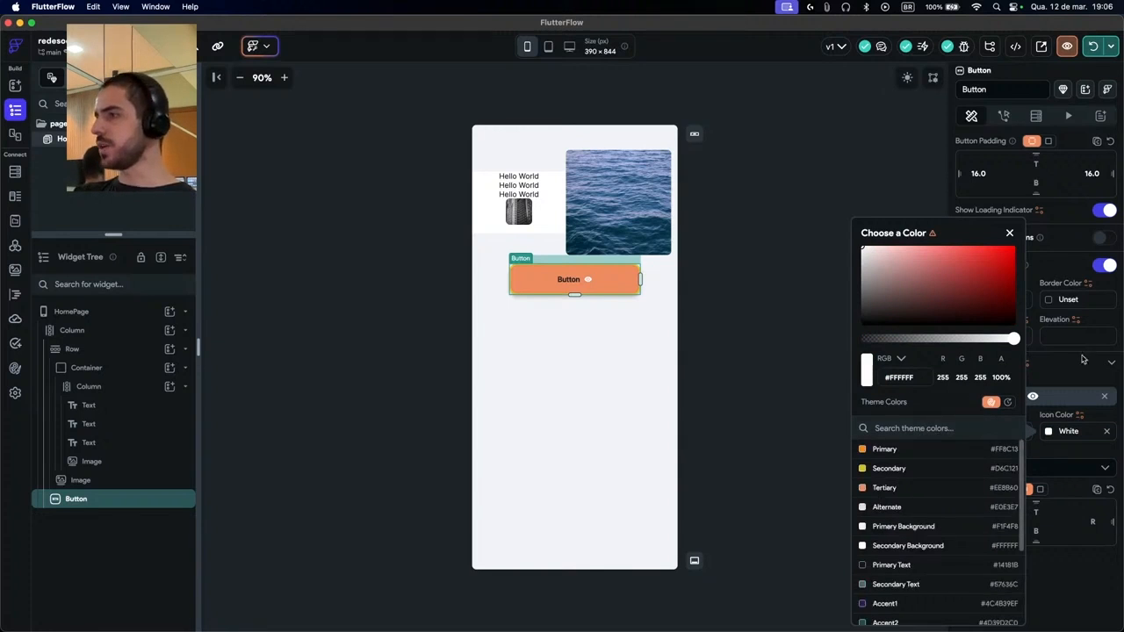
left_click(1084, 350)
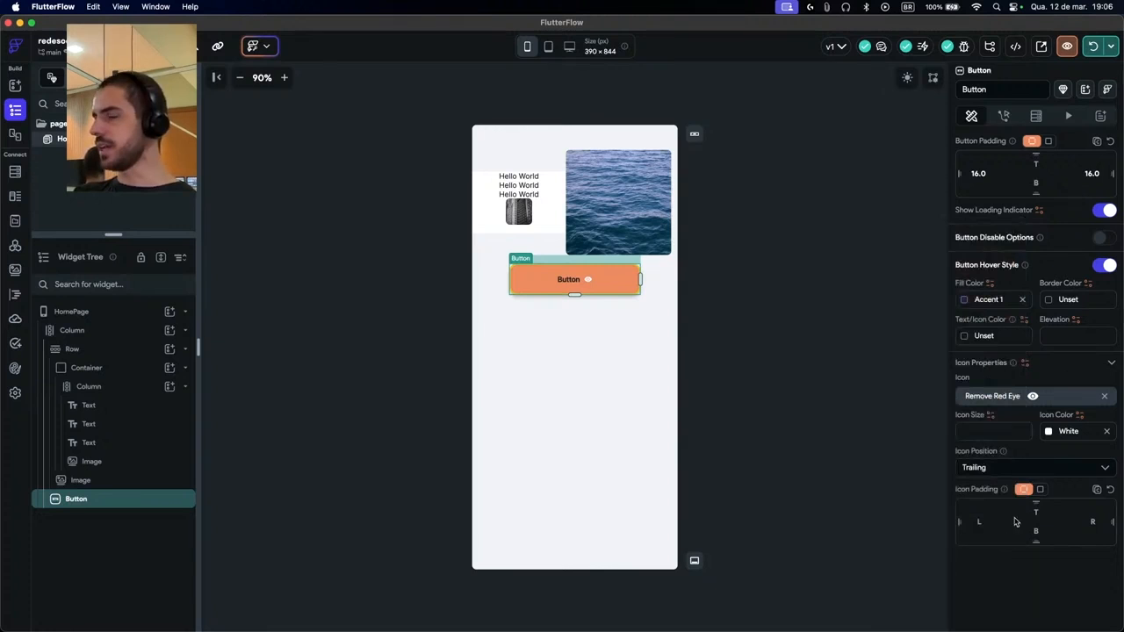
Add a second Button widget to the page's main Column, below the styled orange Button
scroll(1036, 523, "up", 15)
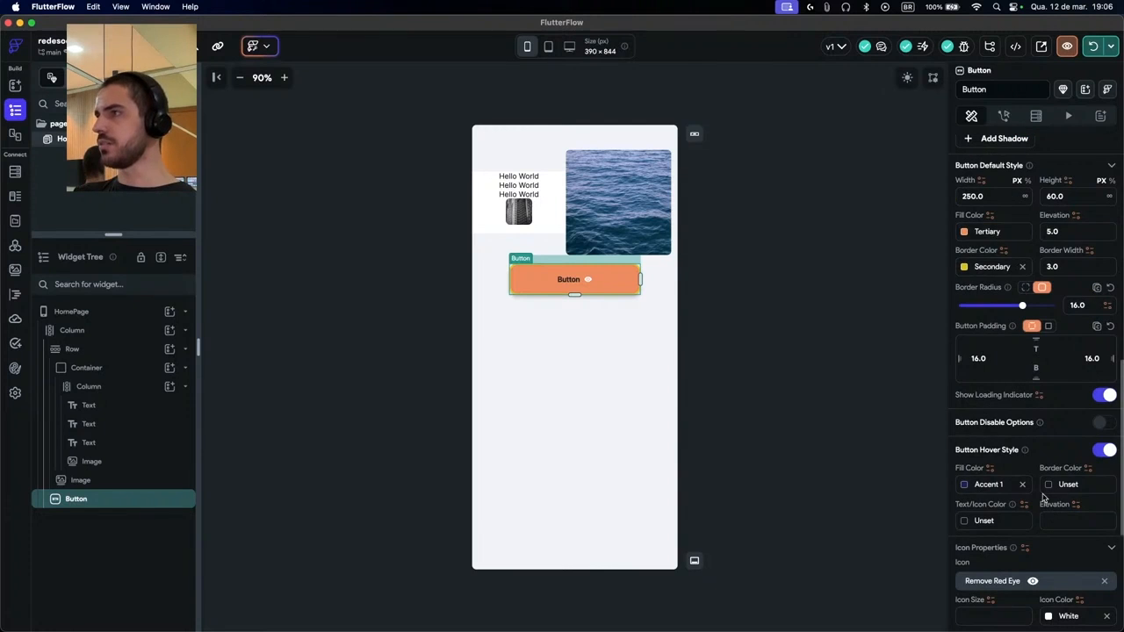
scroll(1047, 470, "up", 3)
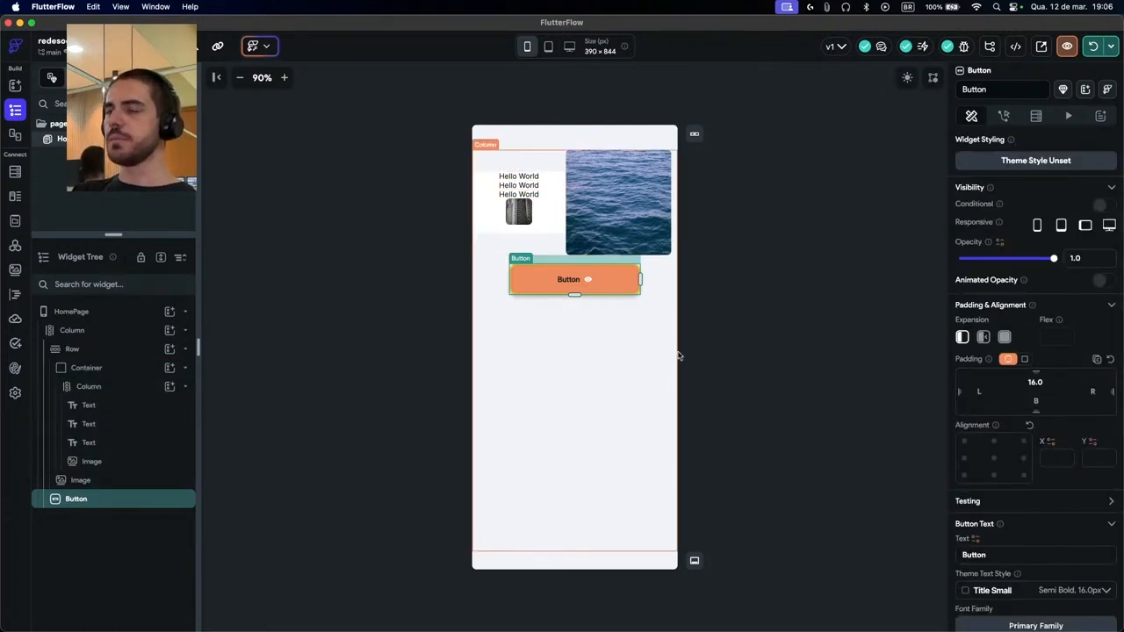
left_click(171, 332)
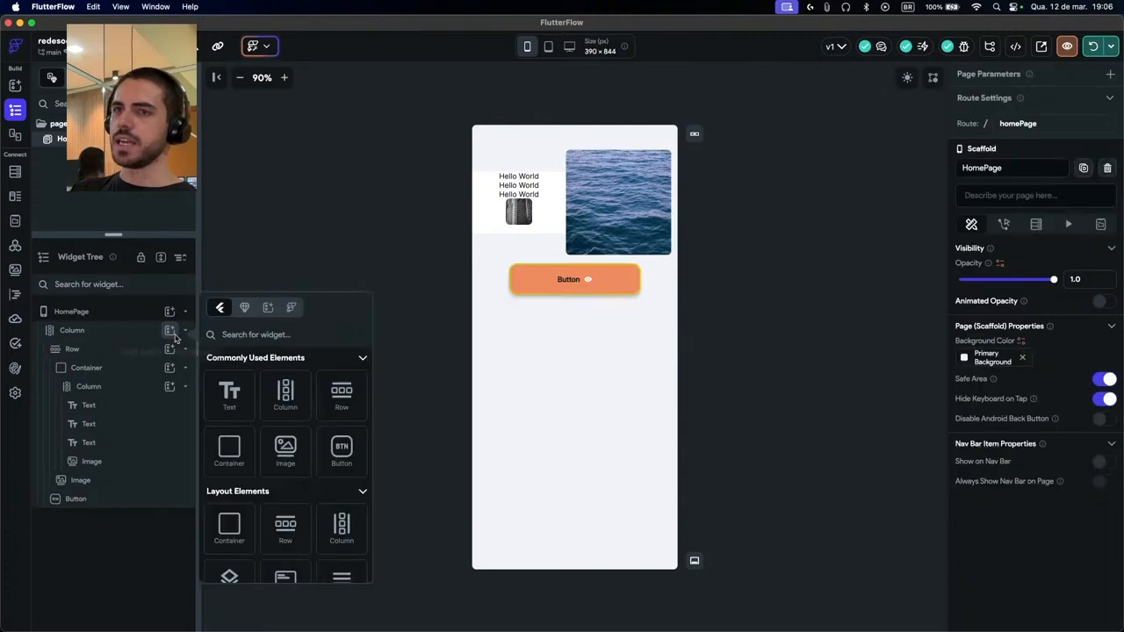
left_click(342, 450)
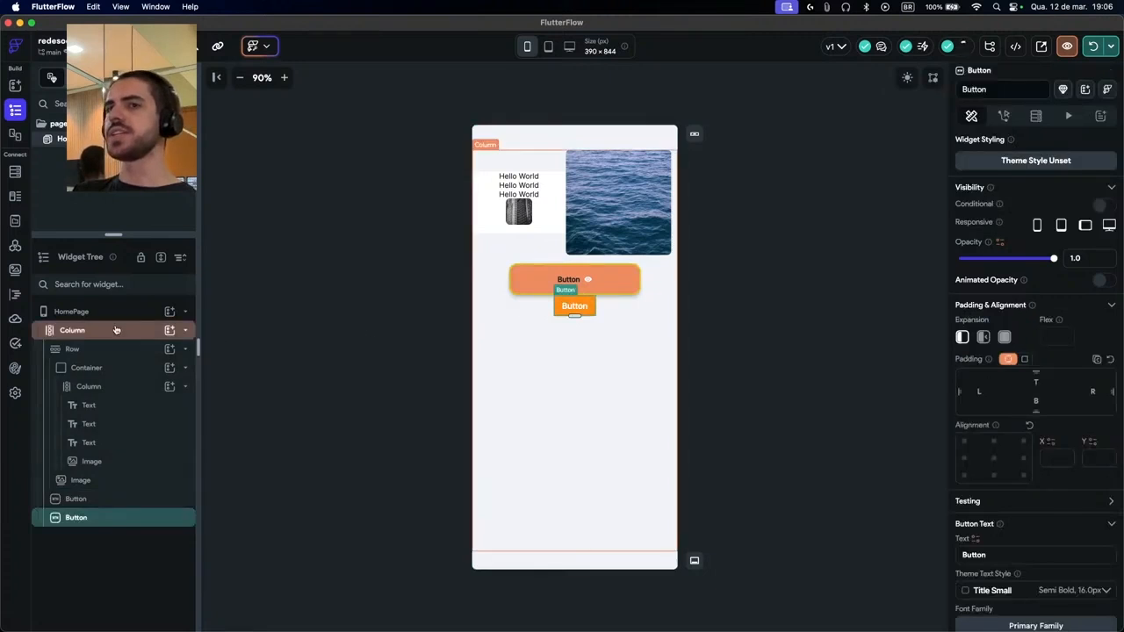
Browse the component and template widgets for the main Column, and add the buttonDefault theme widget to it
left_click(167, 335)
left_click(170, 334)
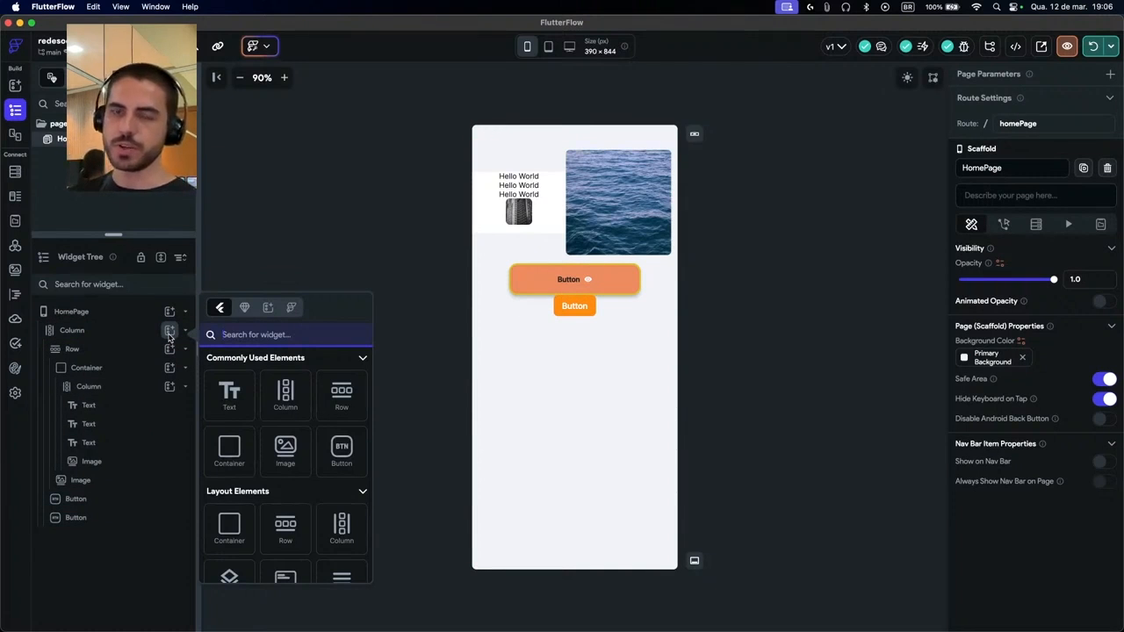
left_click(245, 308)
left_click(267, 308)
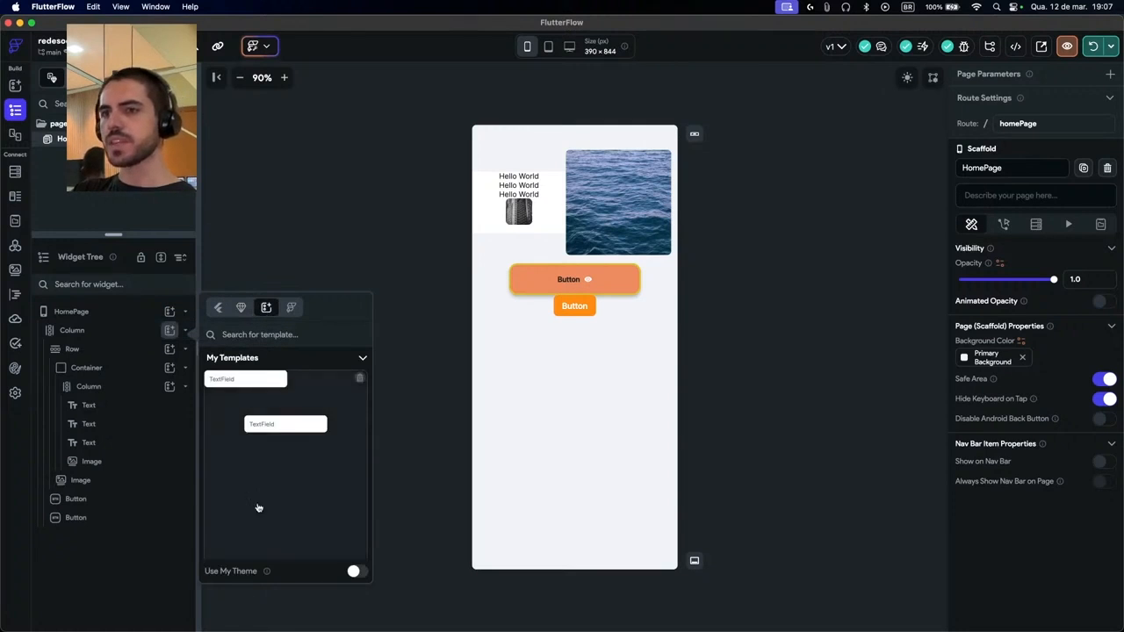
scroll(290, 474, "down", 10)
scroll(268, 487, "up", 10)
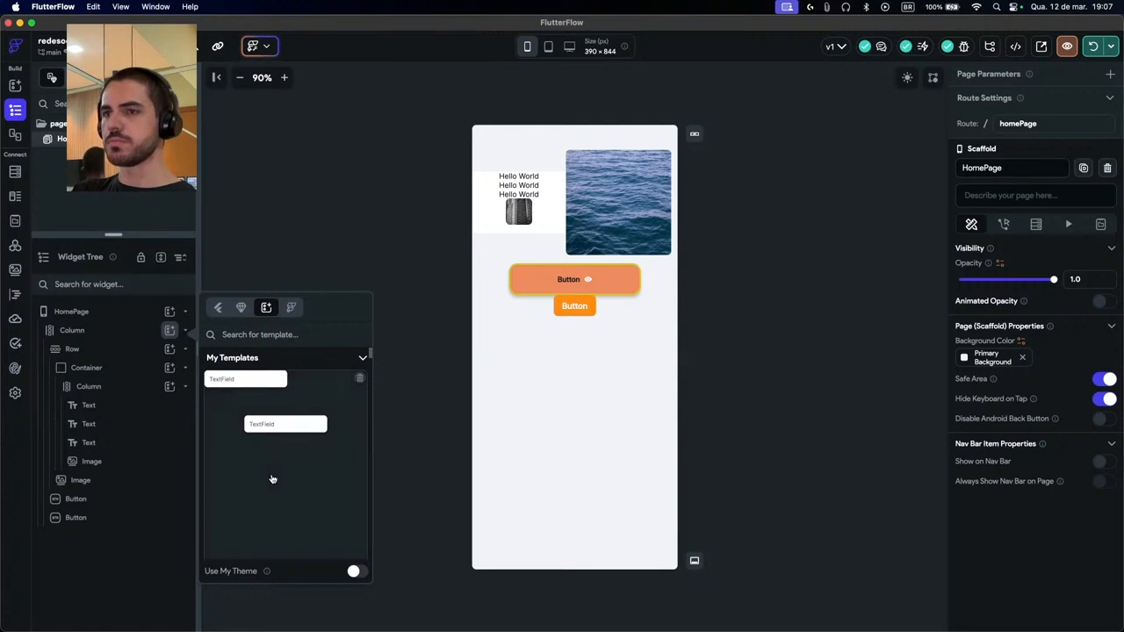
left_click(289, 308)
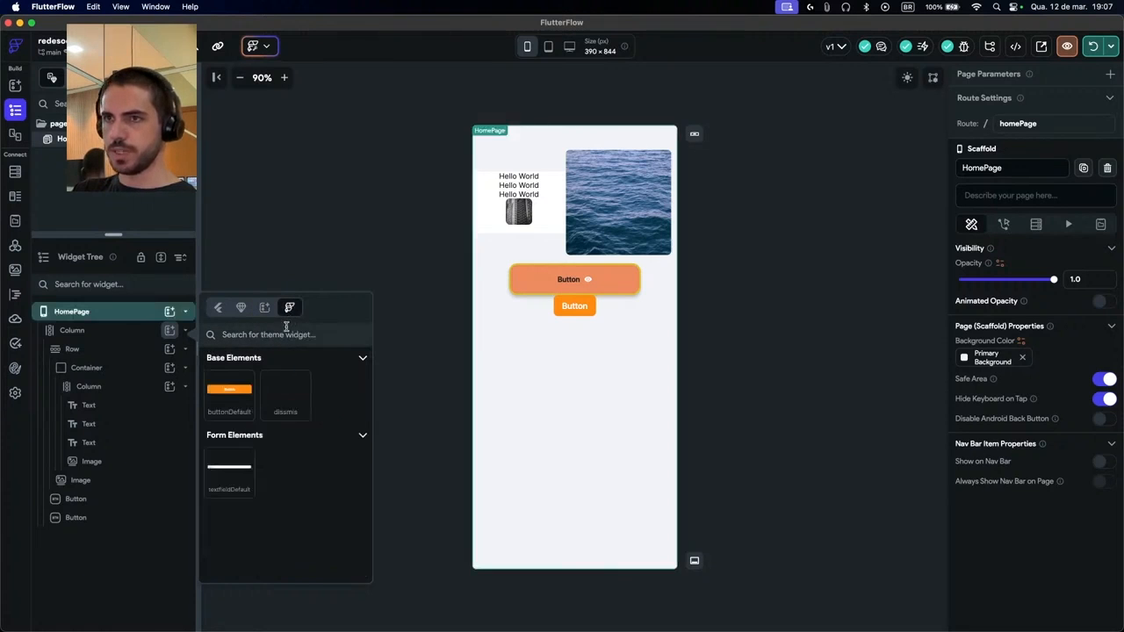
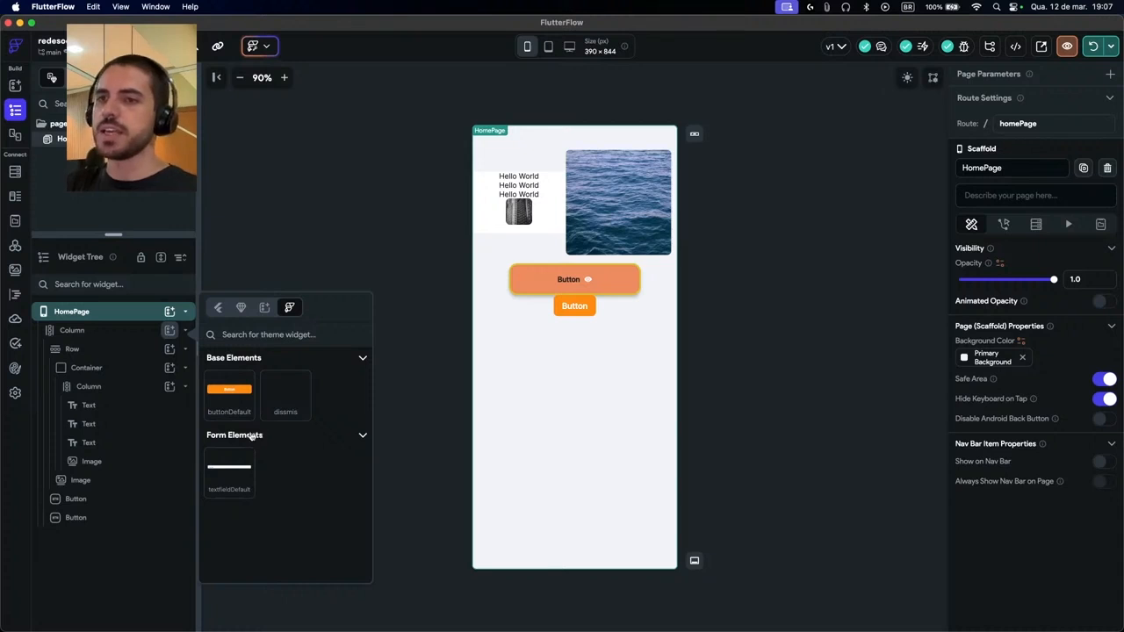
left_click(231, 400)
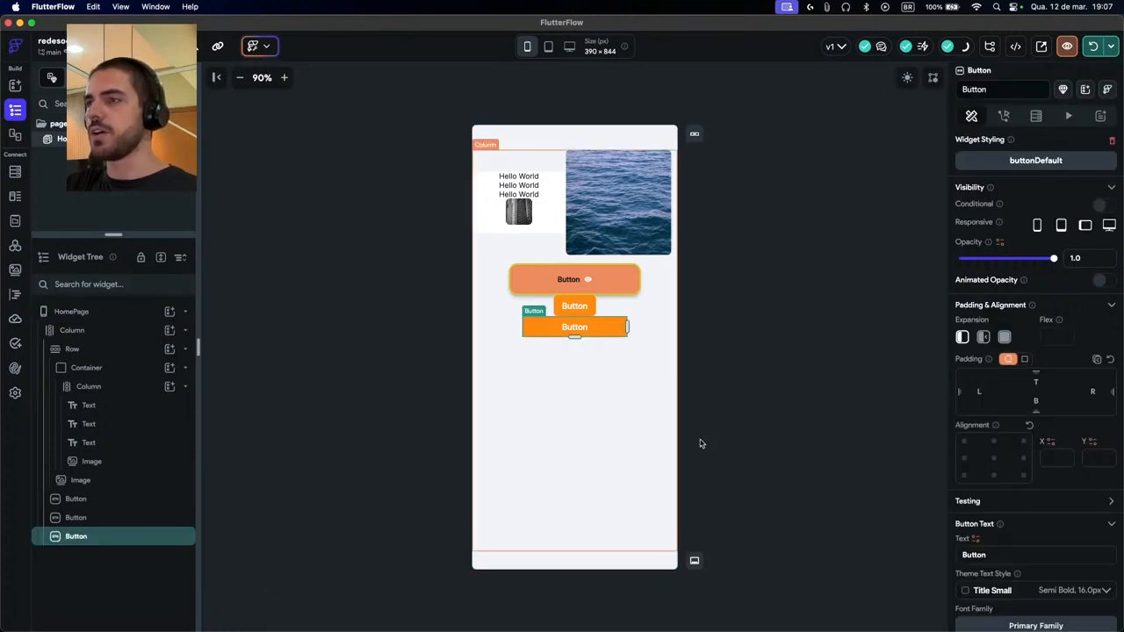
left_click(705, 343)
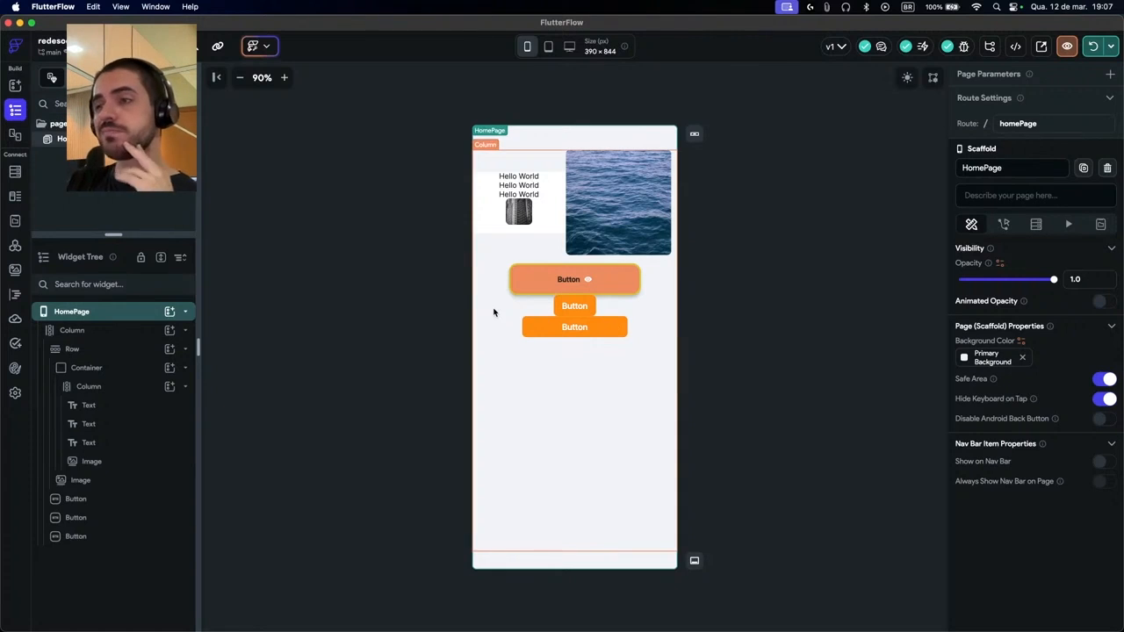
left_click(562, 328)
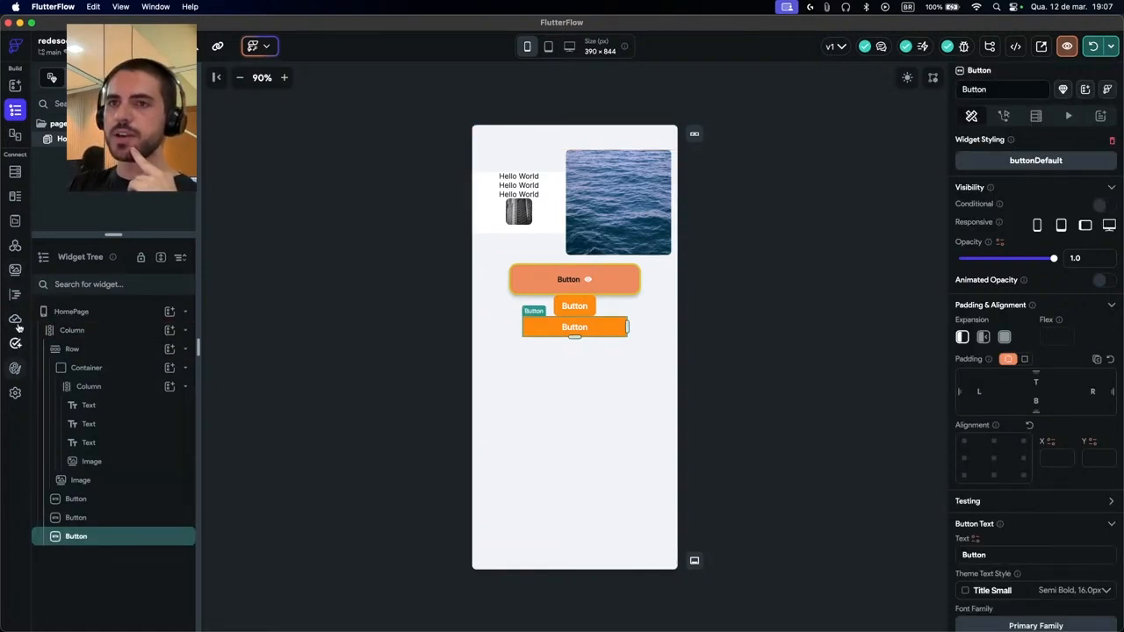
Look through the project's theme settings, including Typography & Icons, and bring up the Theme Widgets page
left_click(15, 319)
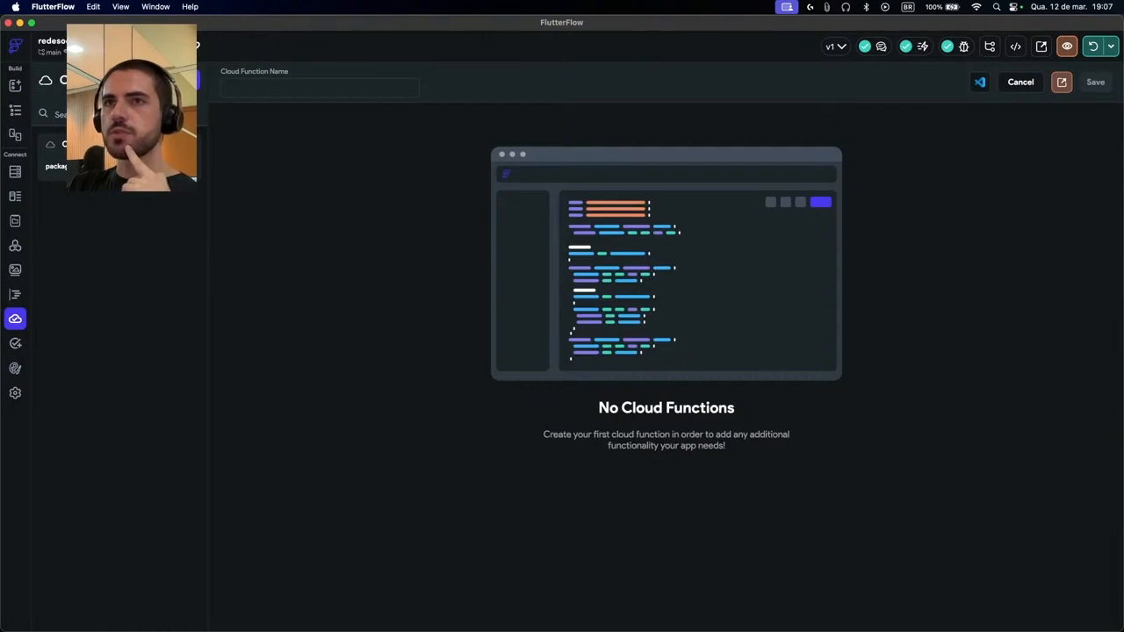
left_click(15, 109)
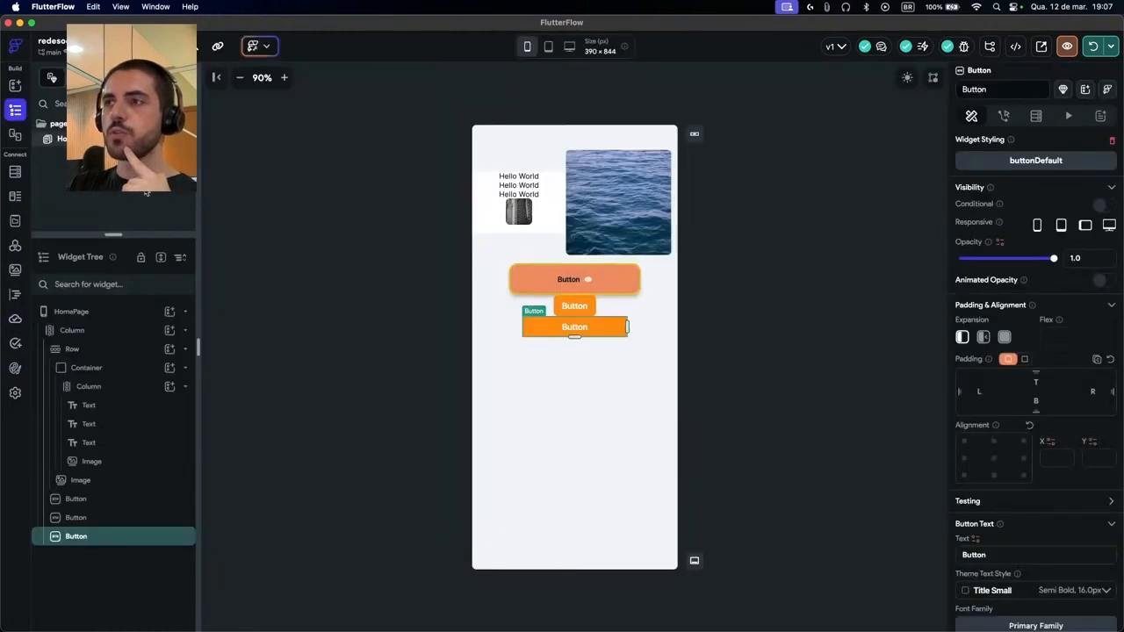
left_click(15, 392)
left_click(15, 369)
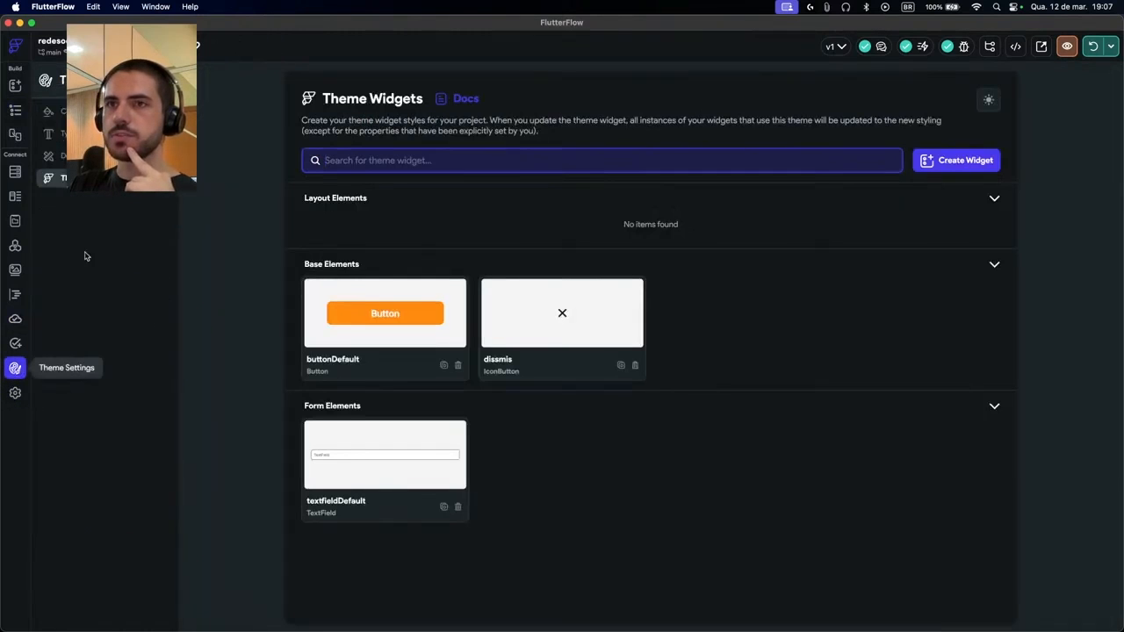
left_click(88, 135)
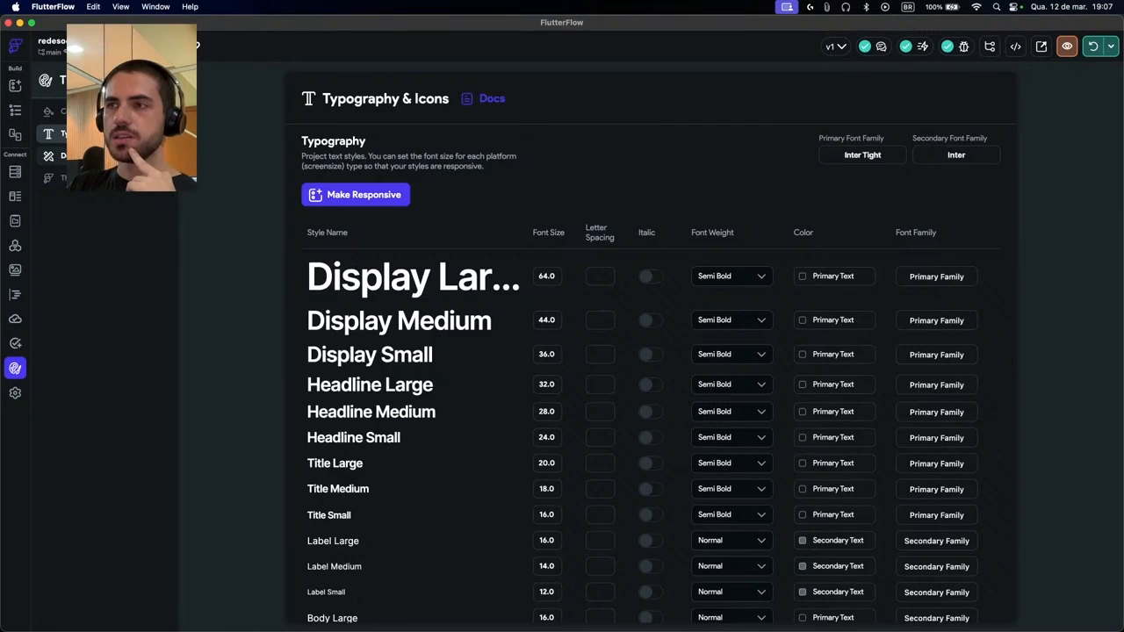
left_click(88, 156)
left_click(87, 134)
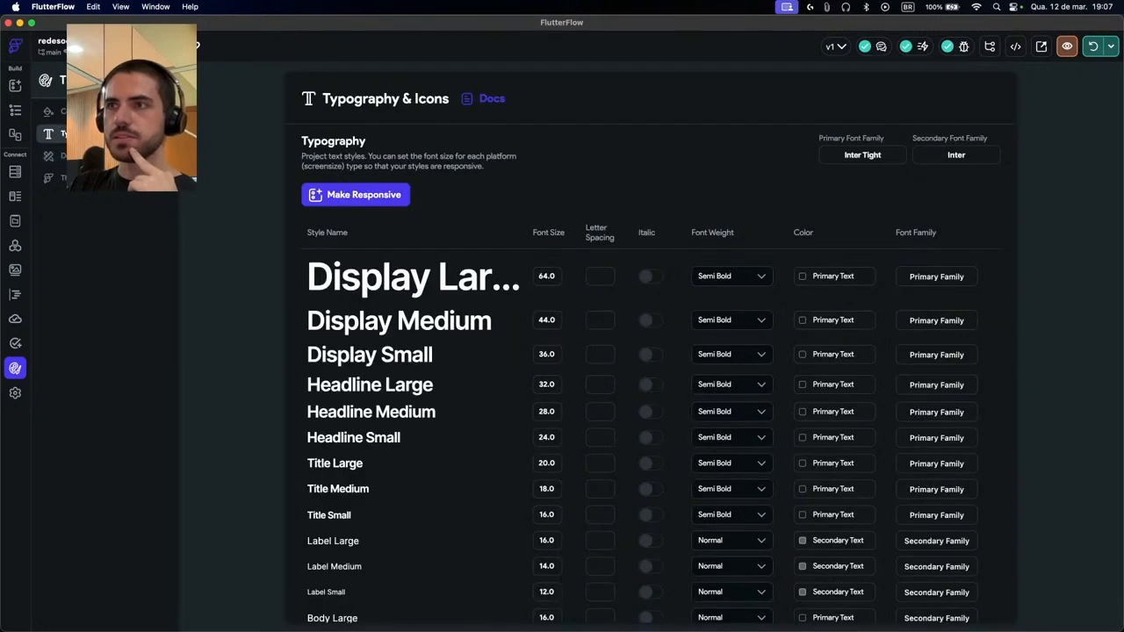
left_click(88, 178)
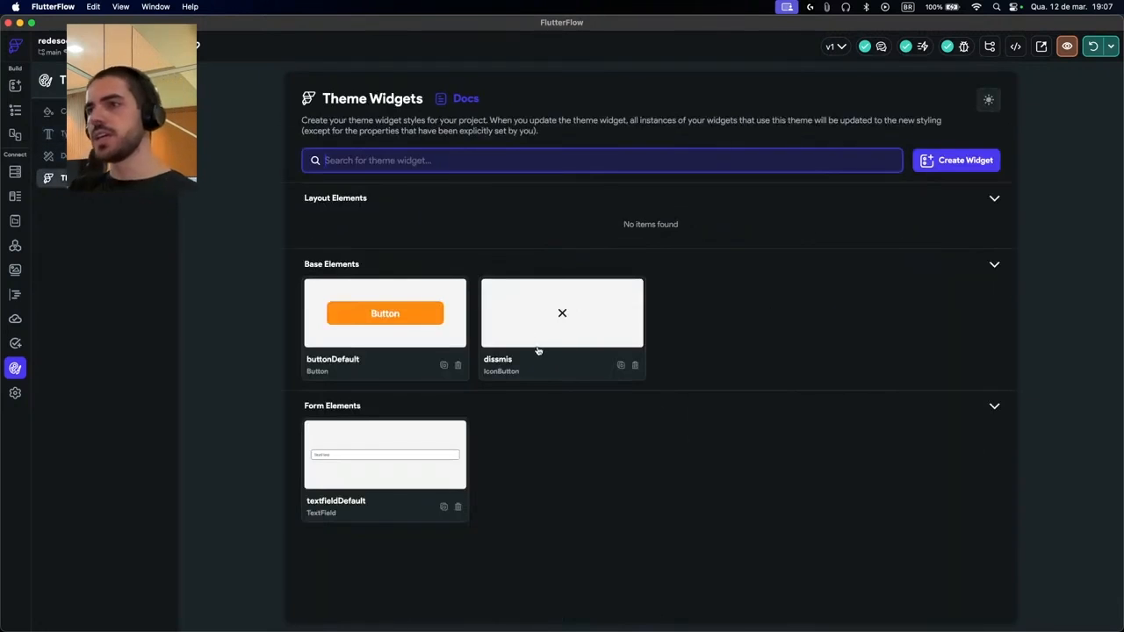
Set the buttonDefault theme widget's text color to Primary Text and save the themed button
left_click(381, 353)
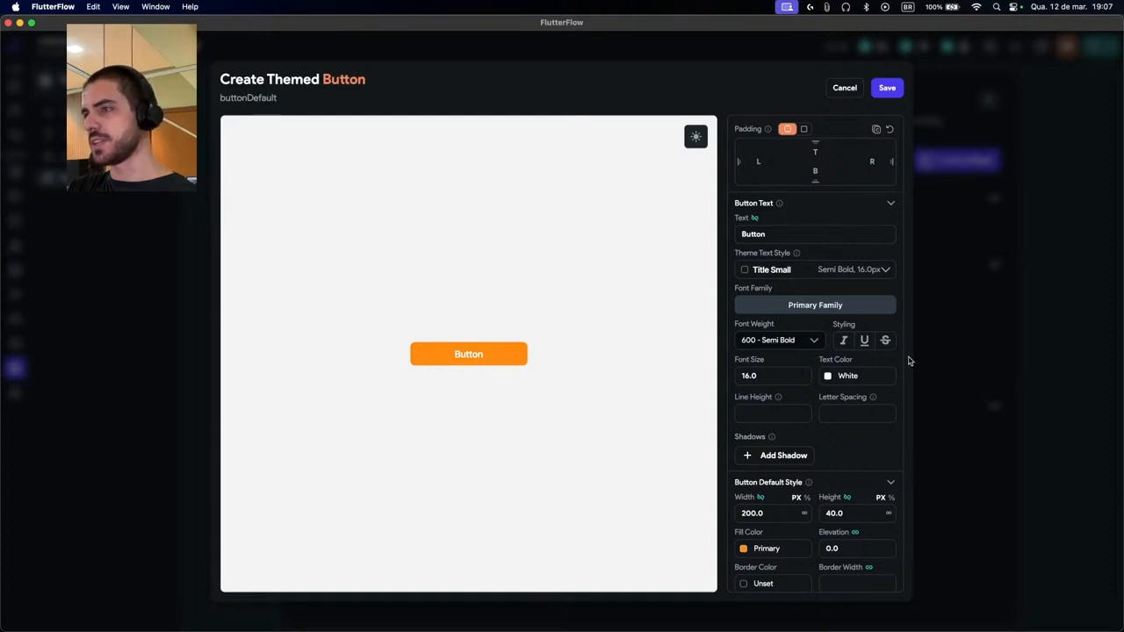
scroll(896, 380, "down", 2)
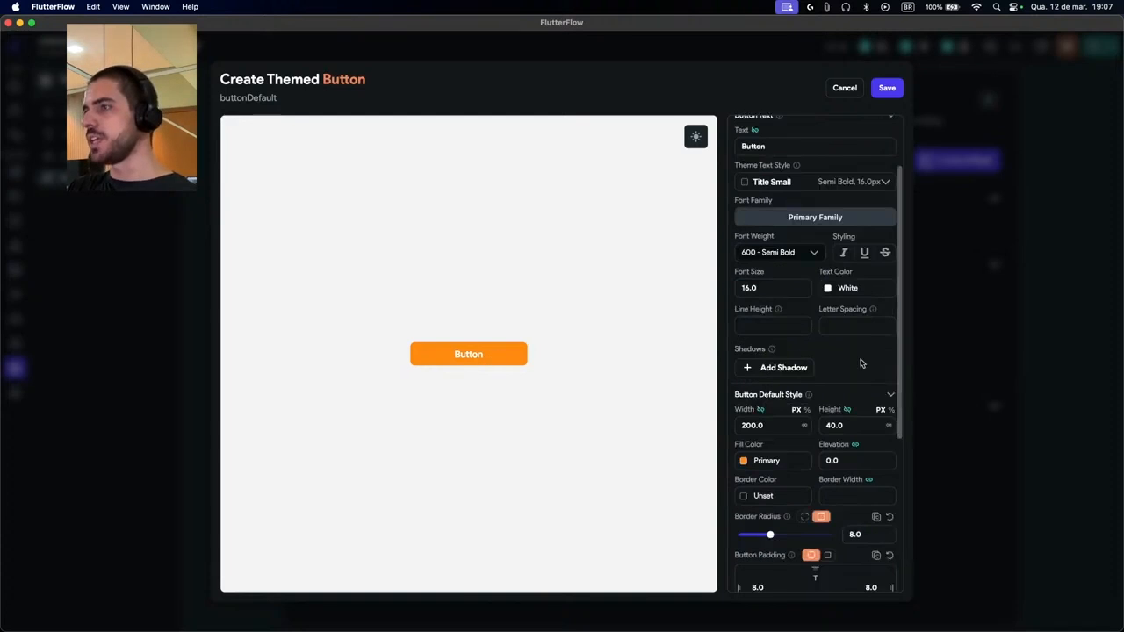
left_click(828, 288)
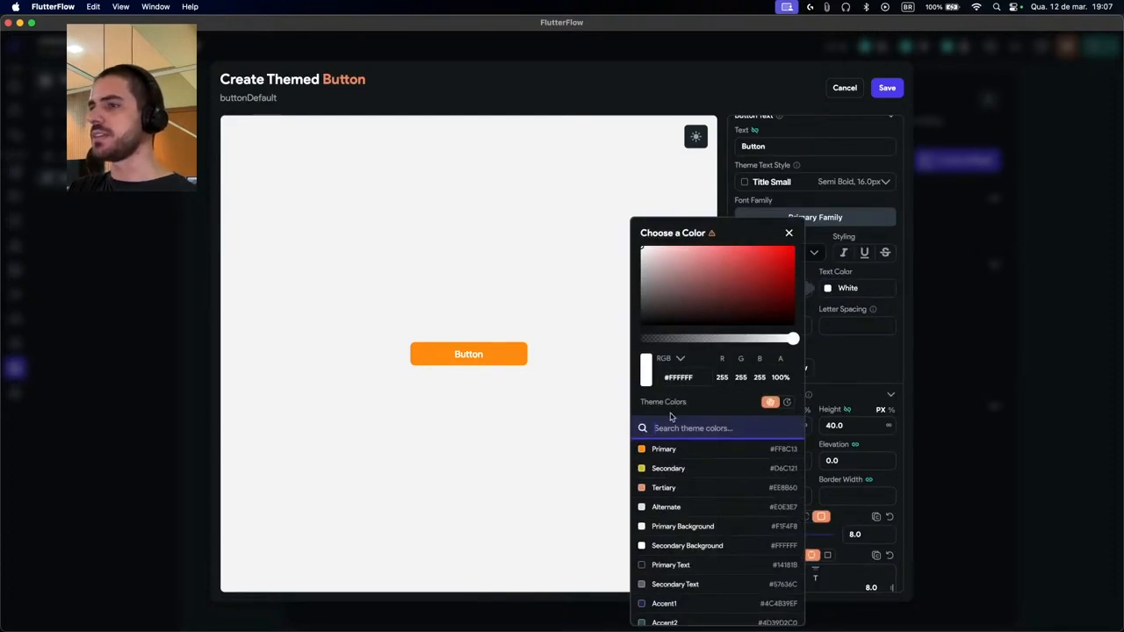
left_click(672, 566)
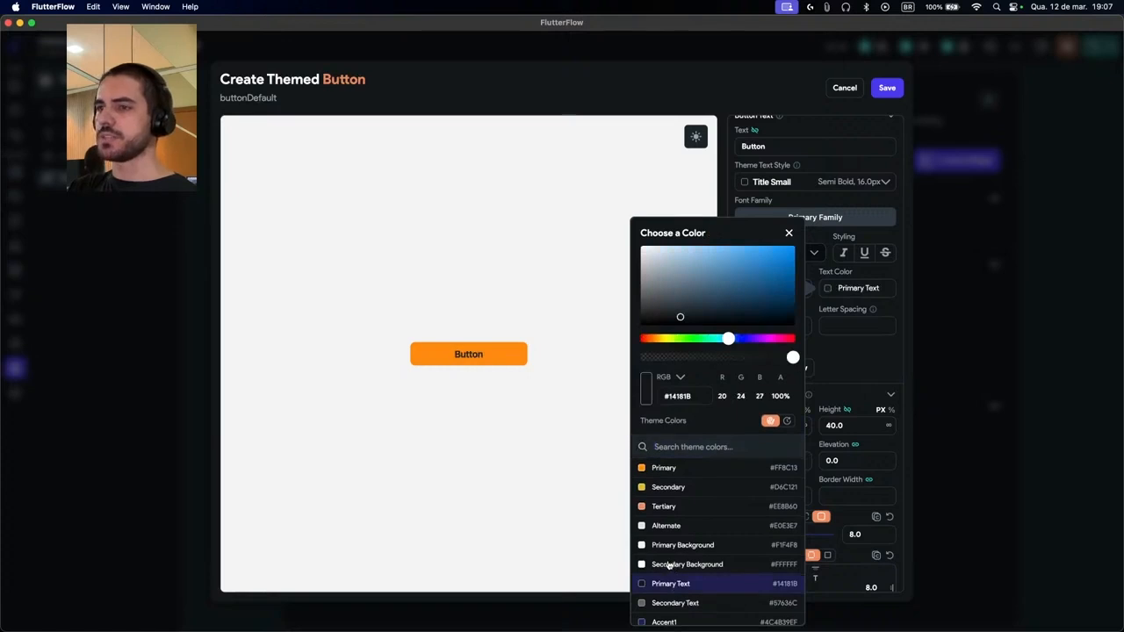
left_click(582, 455)
left_click(887, 88)
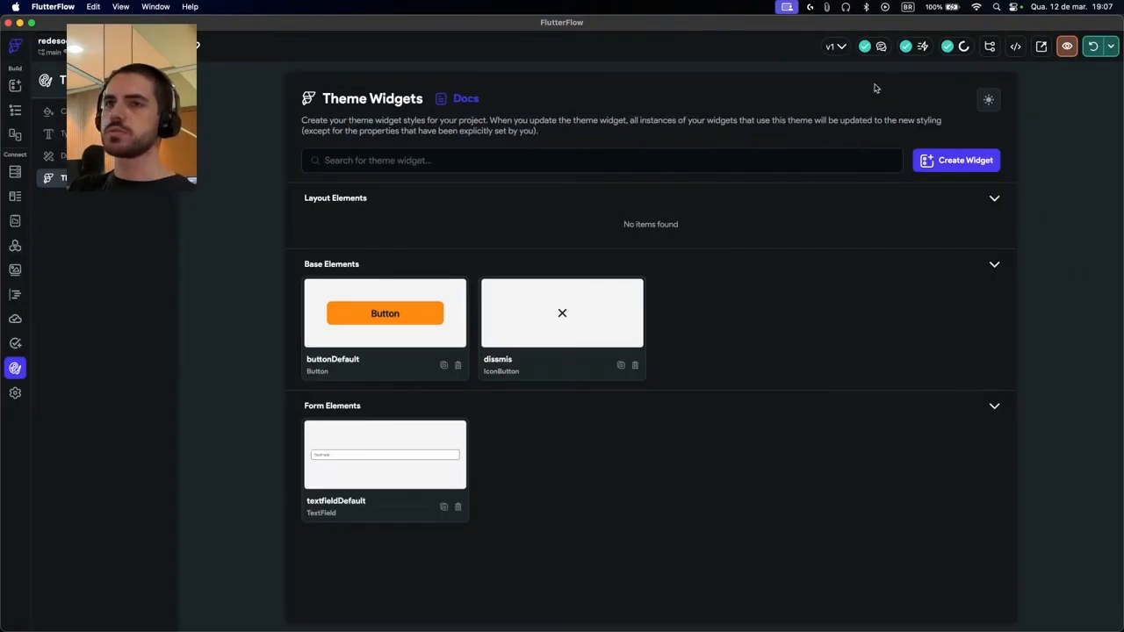
Add a custom color to the project's theme colors and set it to bright green #00FF0C
left_click(49, 111)
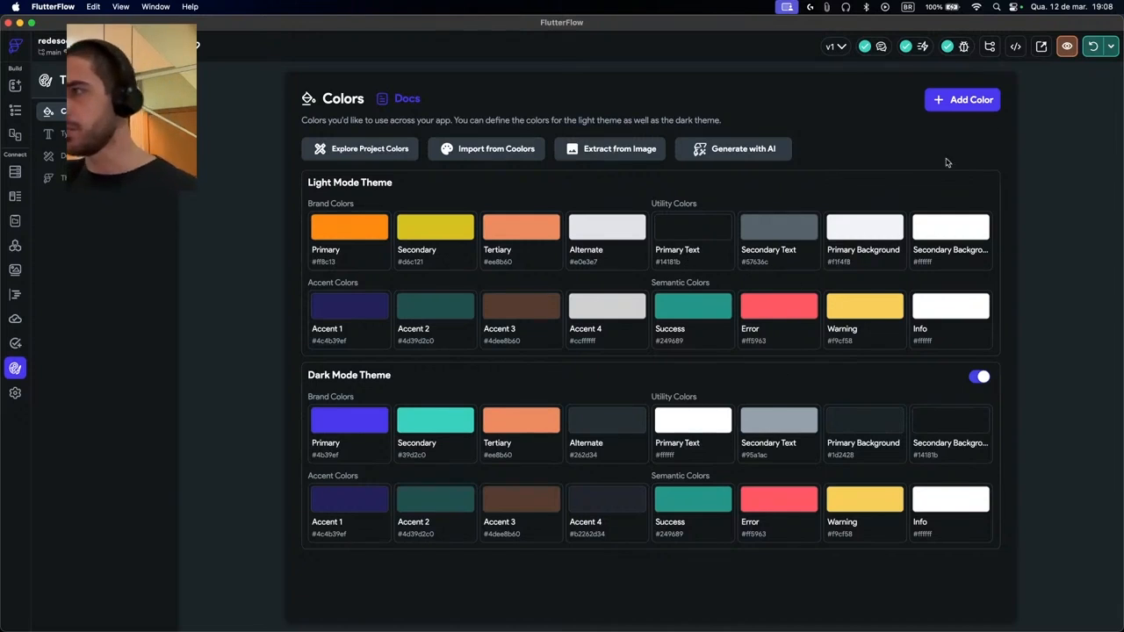
left_click(953, 99)
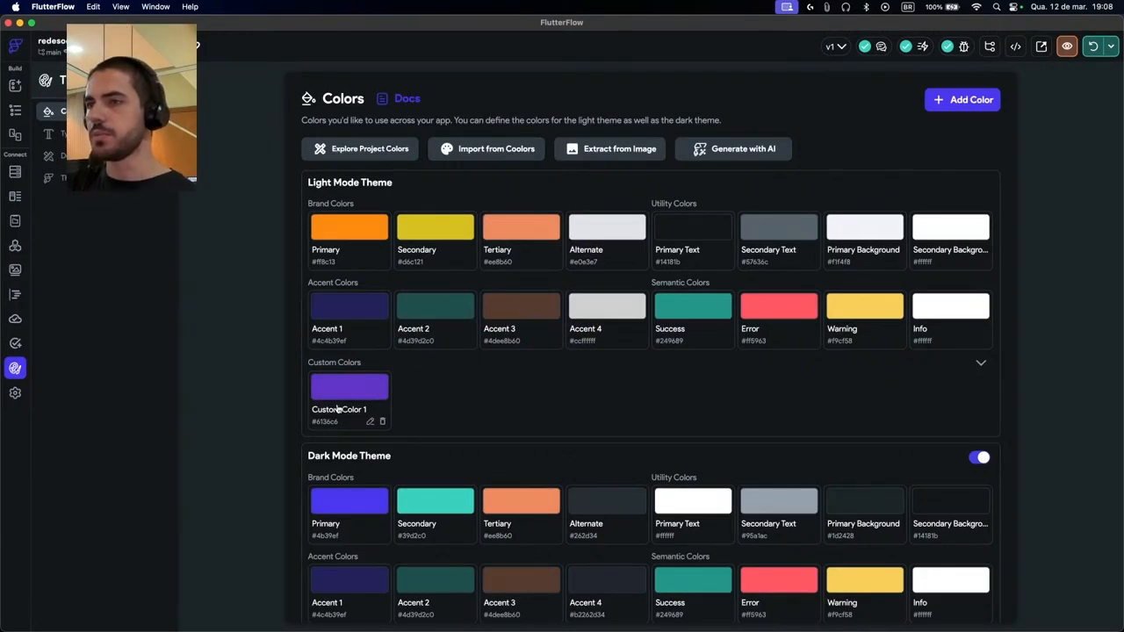
double_click(323, 421)
left_click(343, 395)
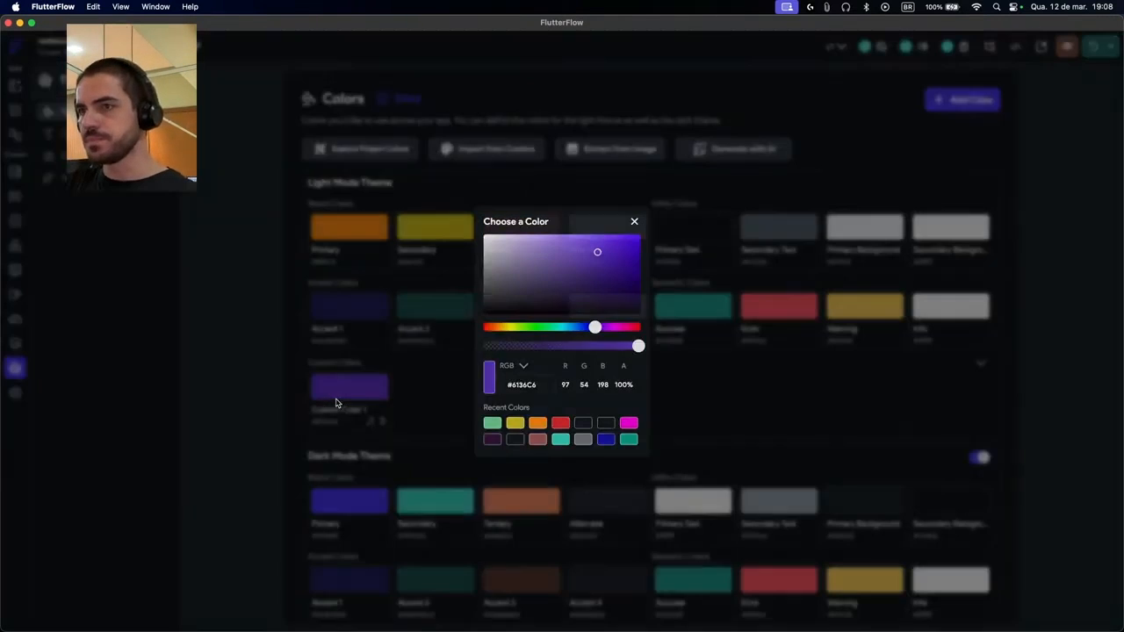
left_click_drag(595, 327, 539, 336)
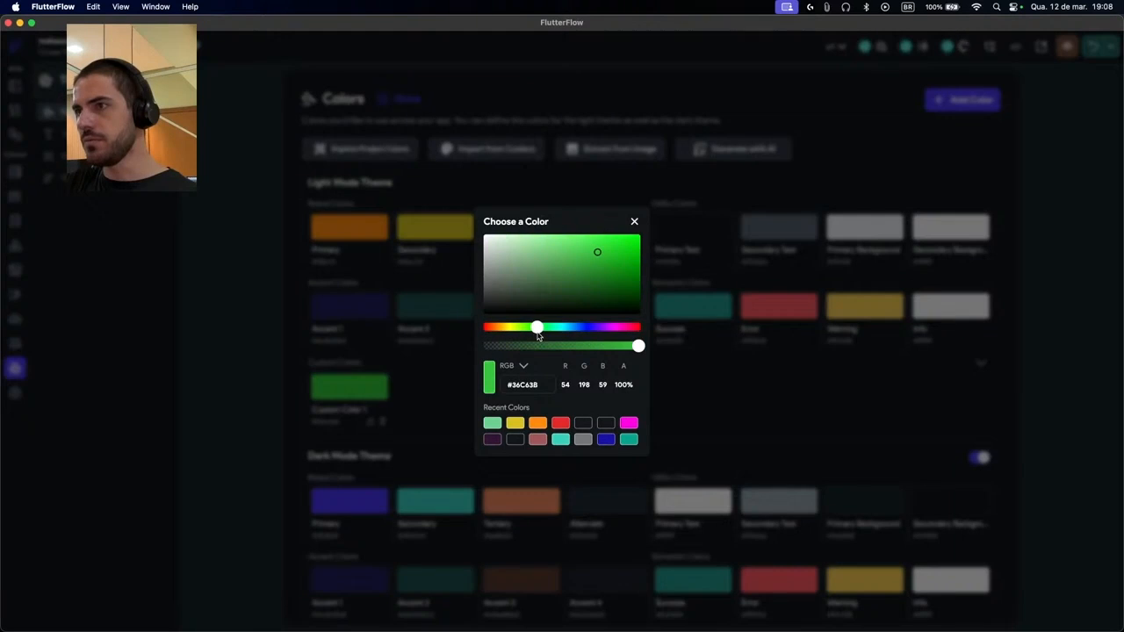
left_click_drag(596, 252, 650, 233)
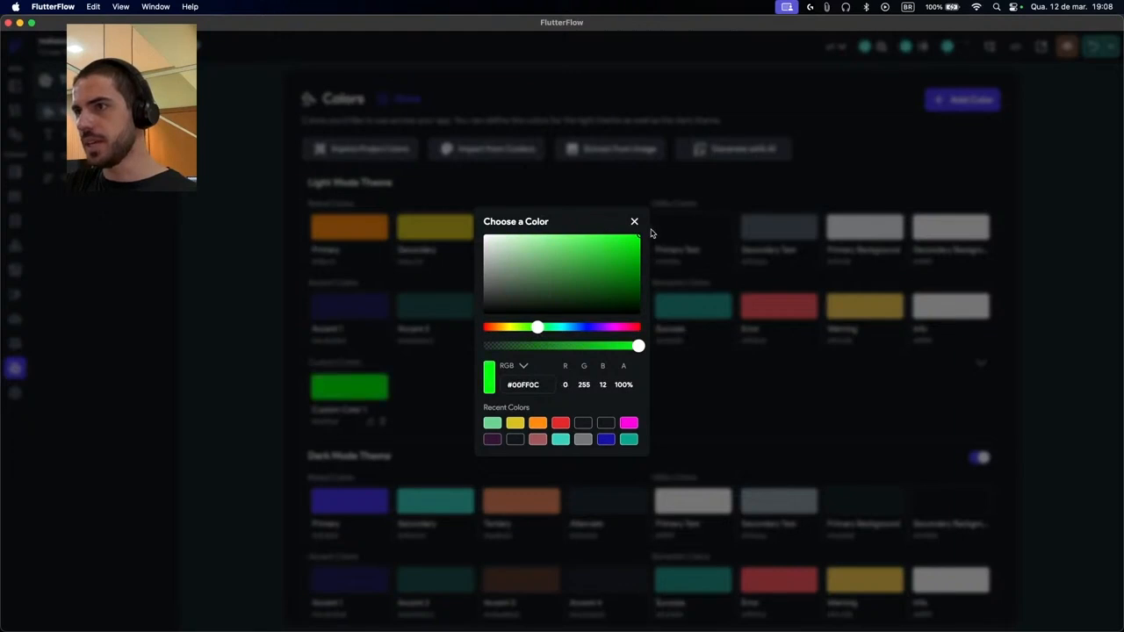
left_click(705, 399)
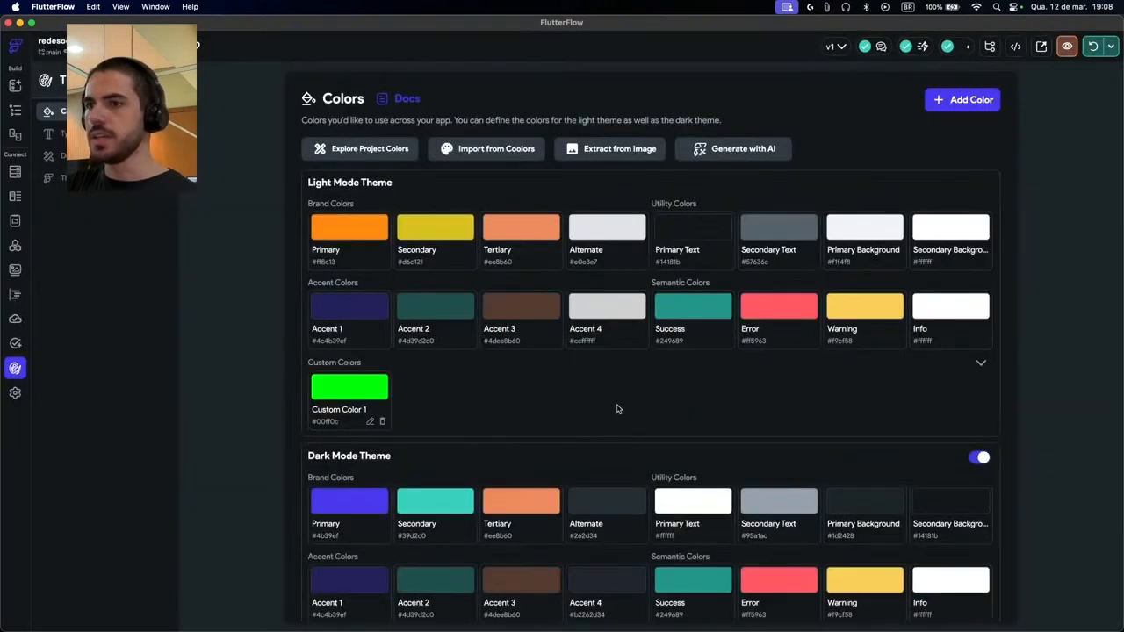
Rename the green custom theme color to verdeclaro
left_click(371, 422)
left_click_drag(583, 343, 432, 338)
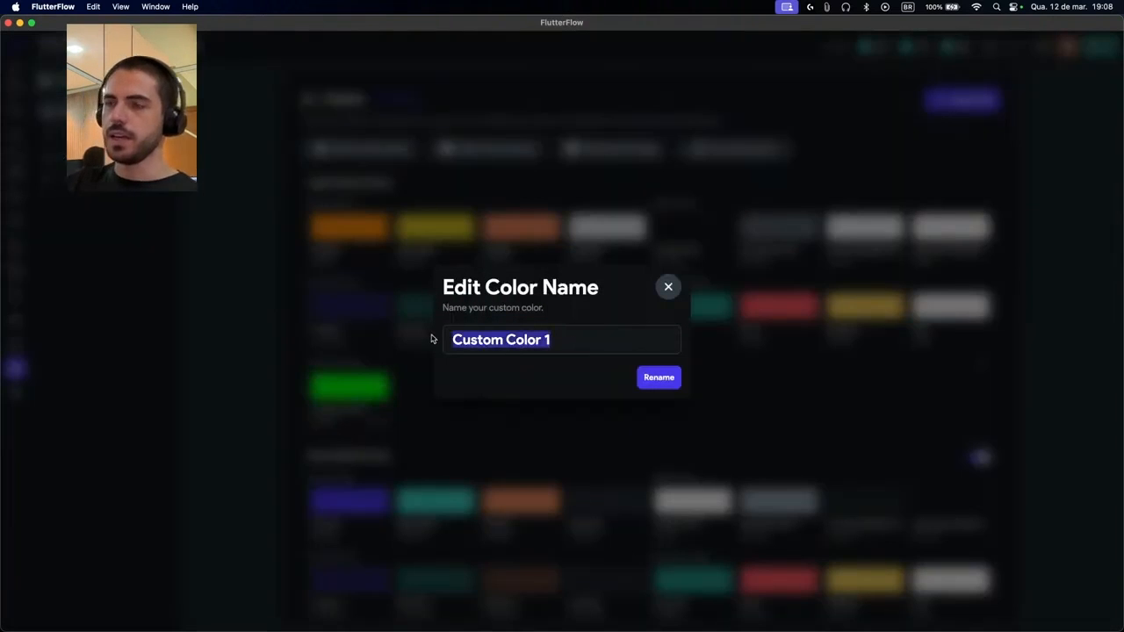
type("verdeclaro")
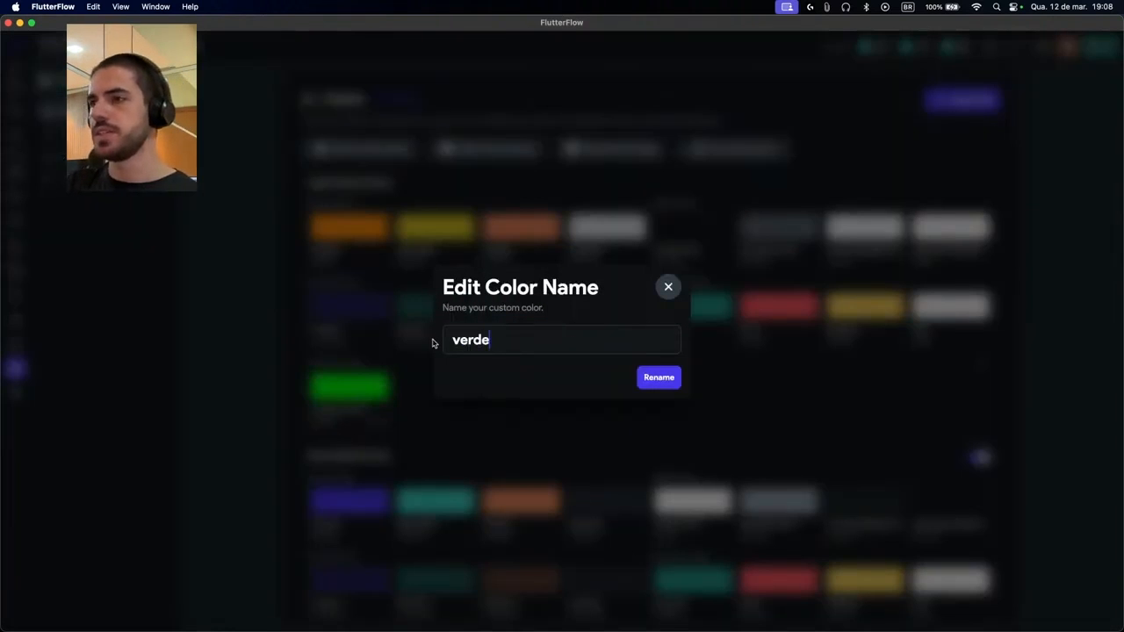
left_click(648, 378)
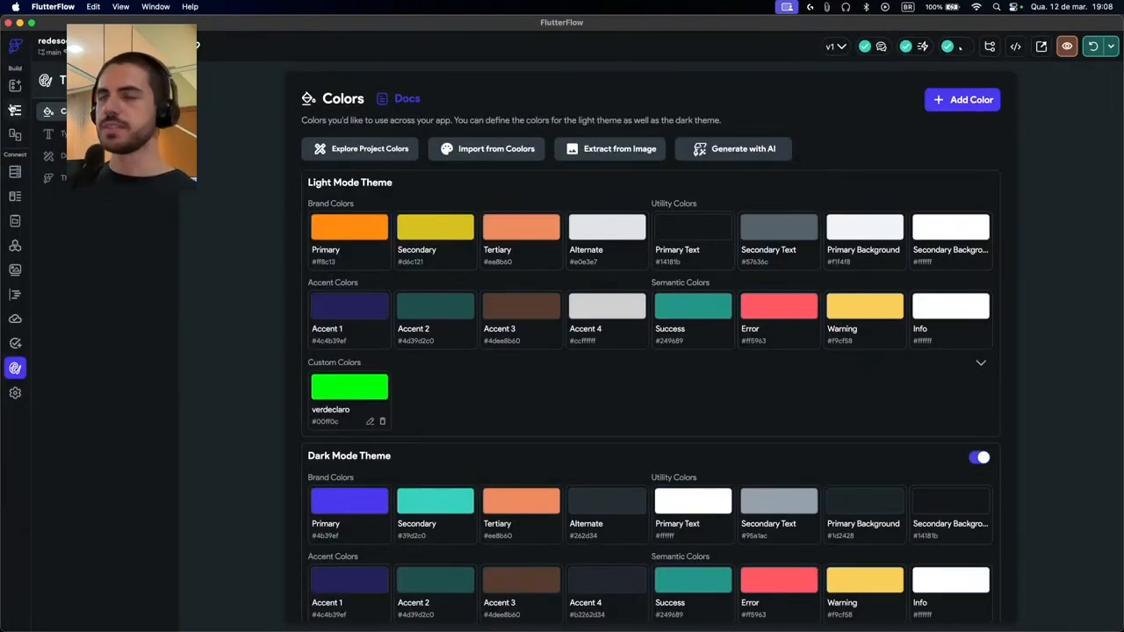
Return to the HomePage and set the fill color of its buttonDefault-themed Button to Alternate
left_click(14, 110)
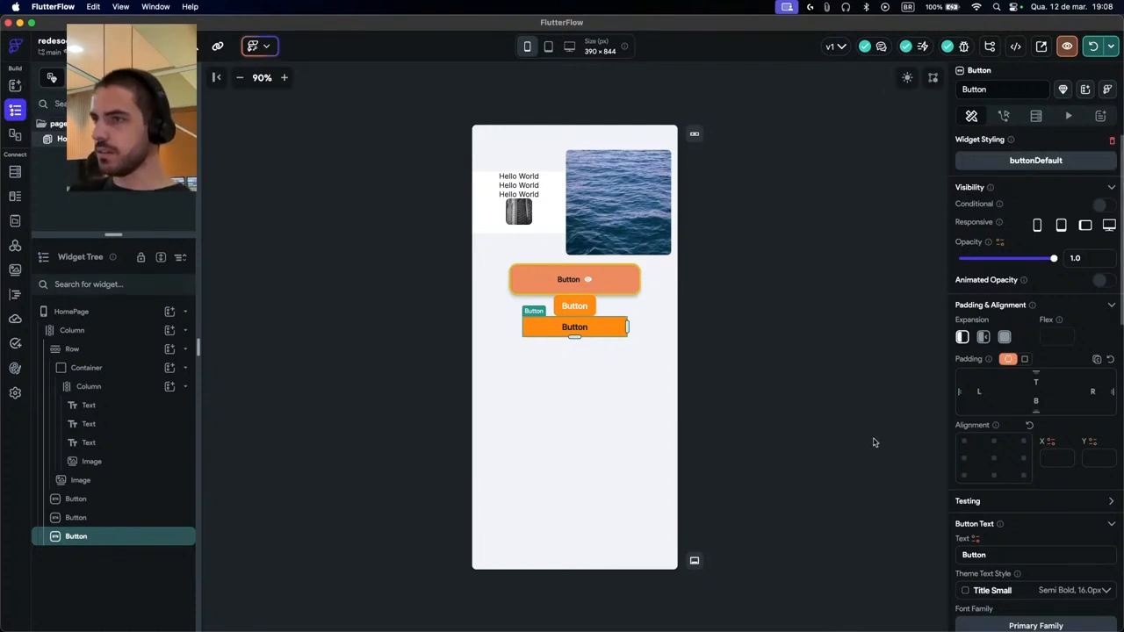
left_click(700, 354)
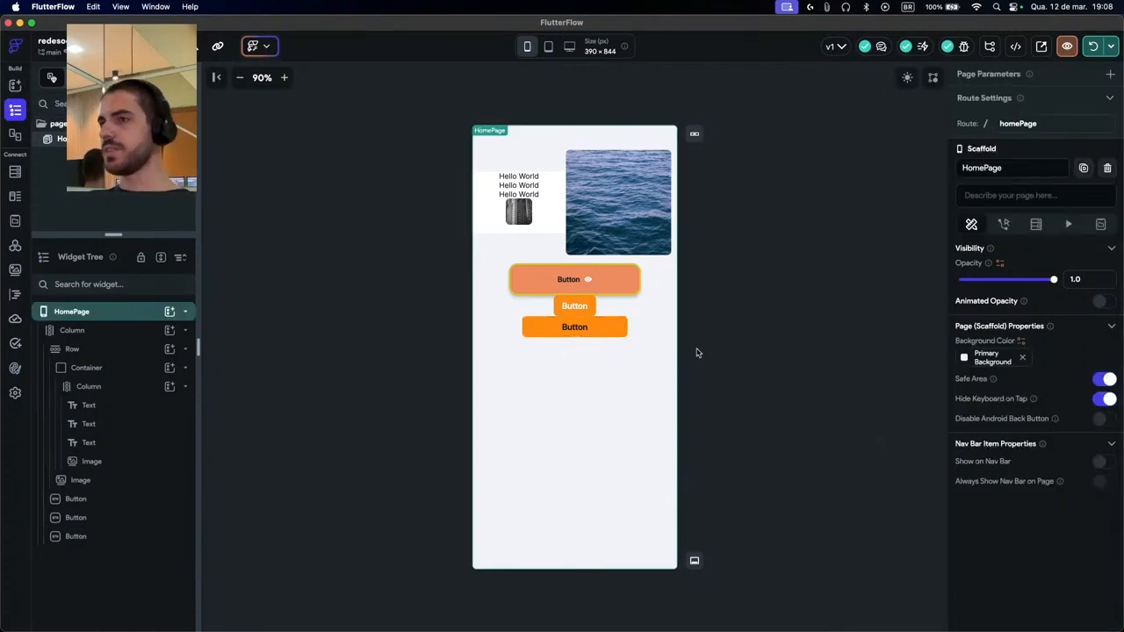
left_click(568, 334)
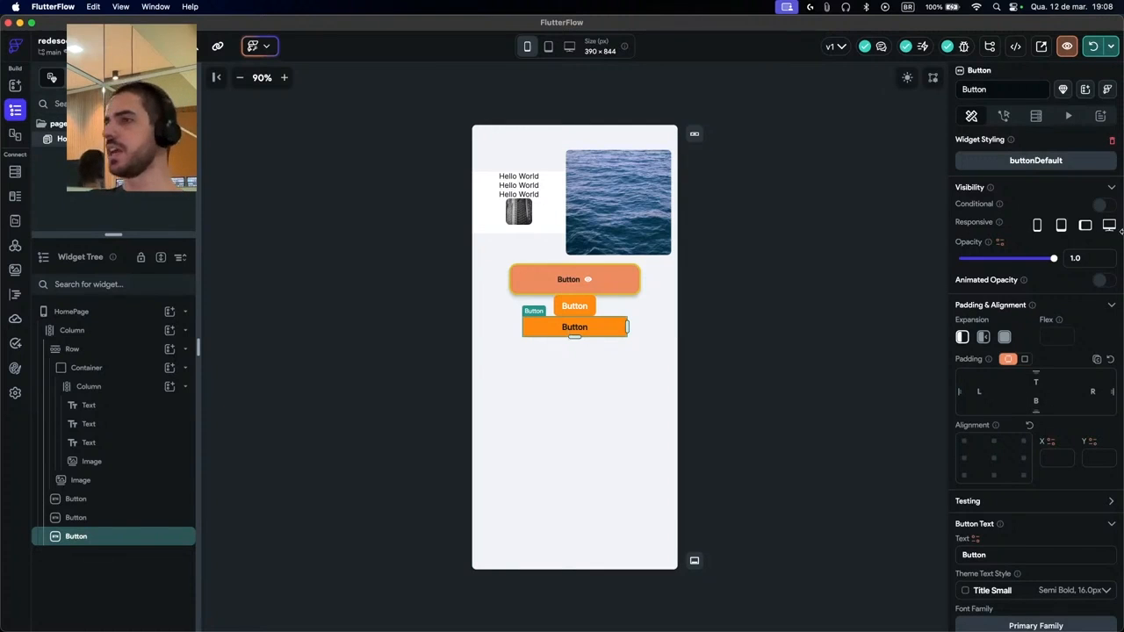
scroll(1058, 327, "down", 3)
scroll(1010, 486, "down", 5)
scroll(1041, 230, "up", 3)
scroll(1041, 264, "down", 6)
scroll(1040, 352, "down", 6)
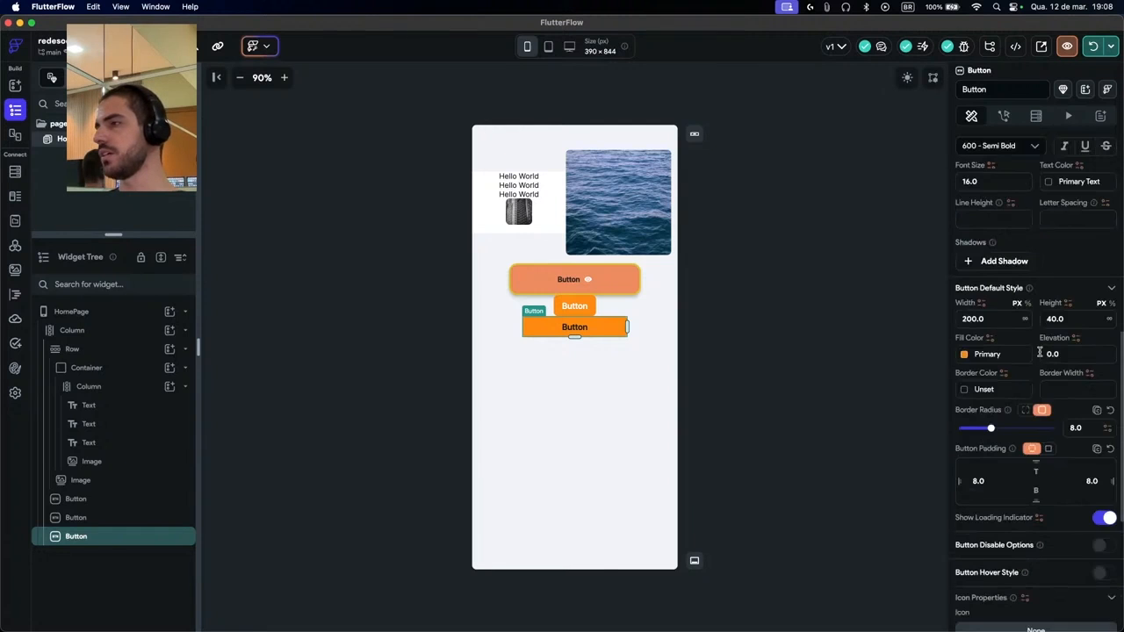
left_click(964, 354)
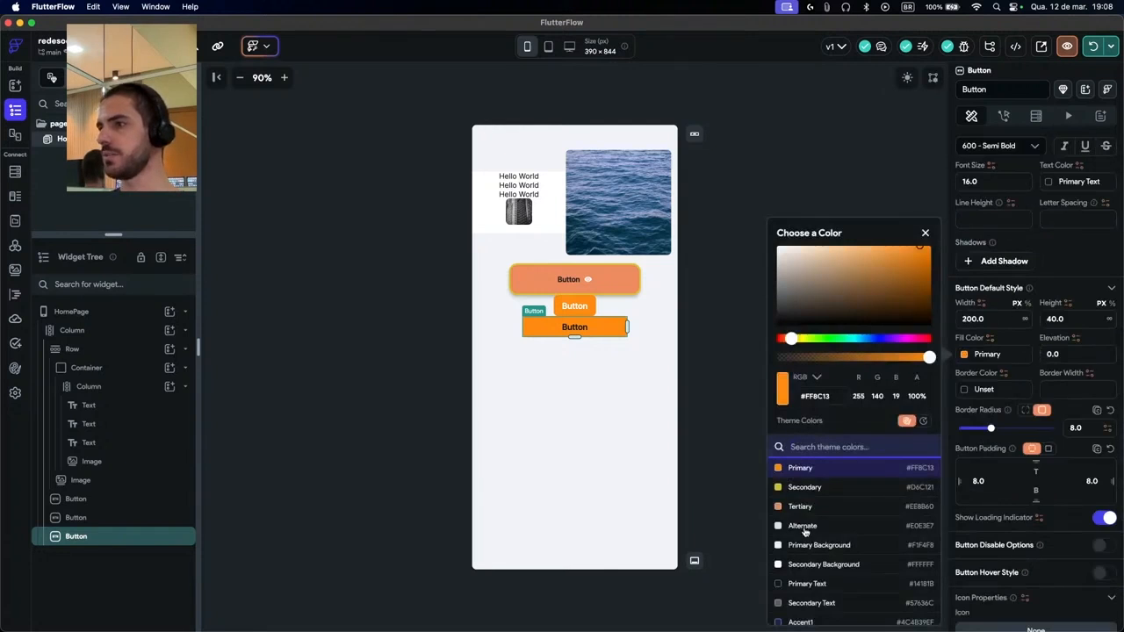
left_click(803, 525)
left_click(995, 339)
Set the buttonDefault-themed Button's width to 250 px
double_click(973, 319)
type("2500")
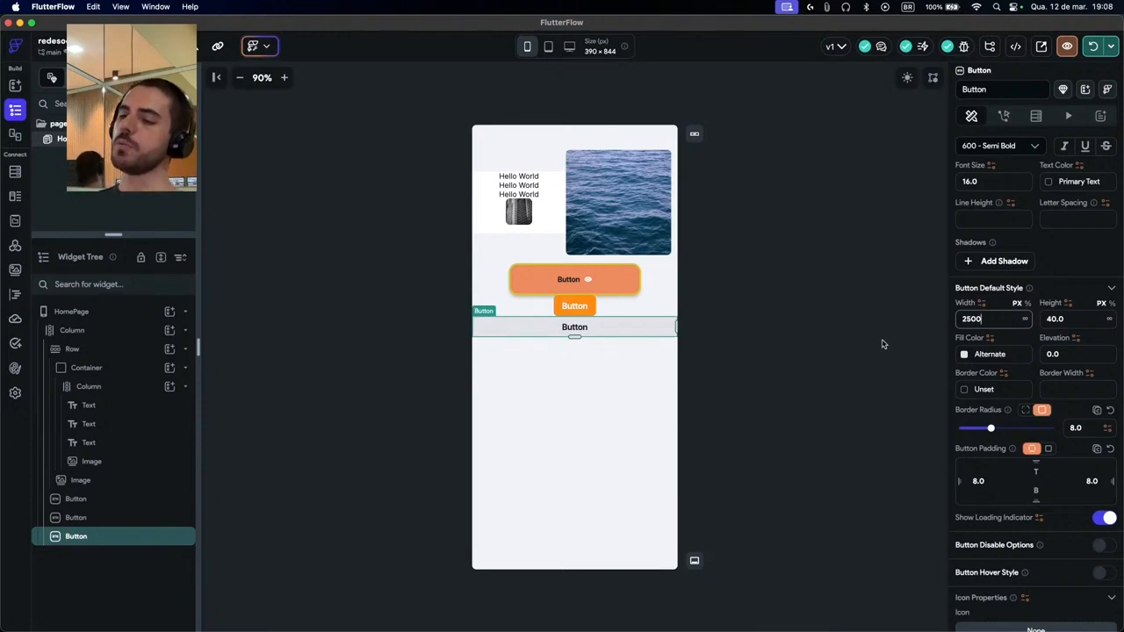
key("BackSpace")
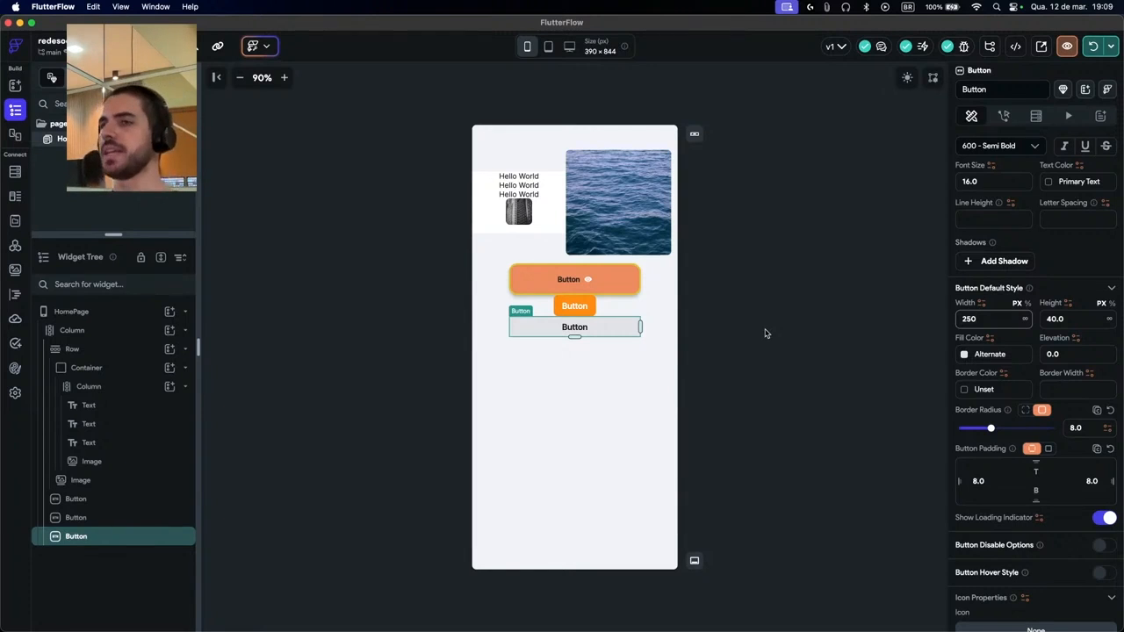
Add a Card widget to the main Column, below the three Buttons, and set its color to Alternate
left_click(169, 330)
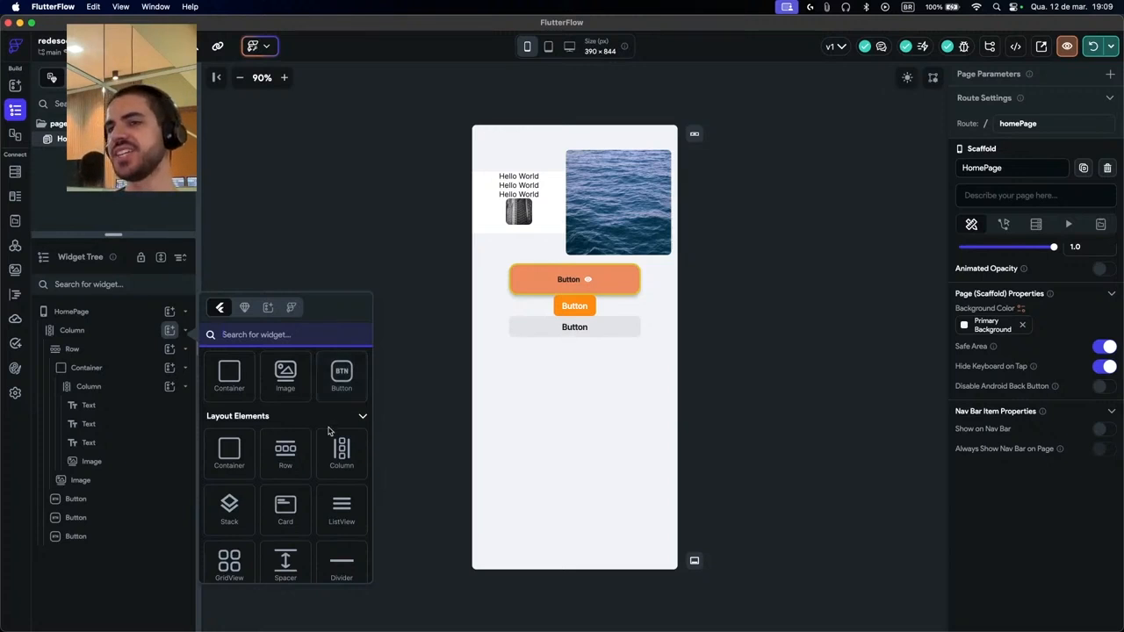
scroll(321, 436, "up", 2)
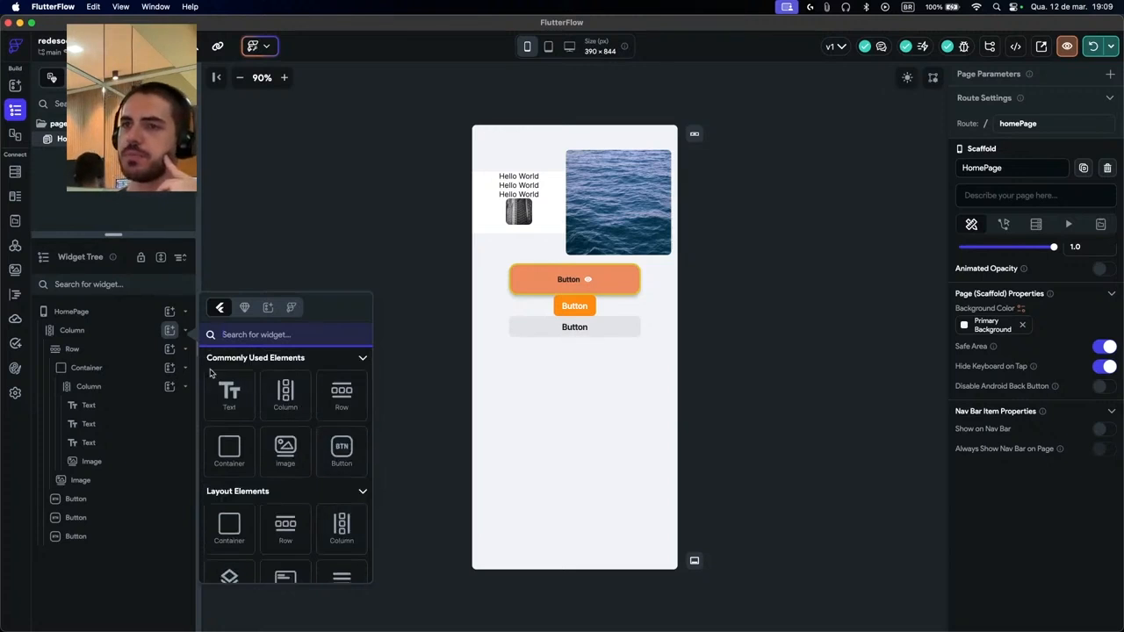
scroll(304, 416, "down", 2)
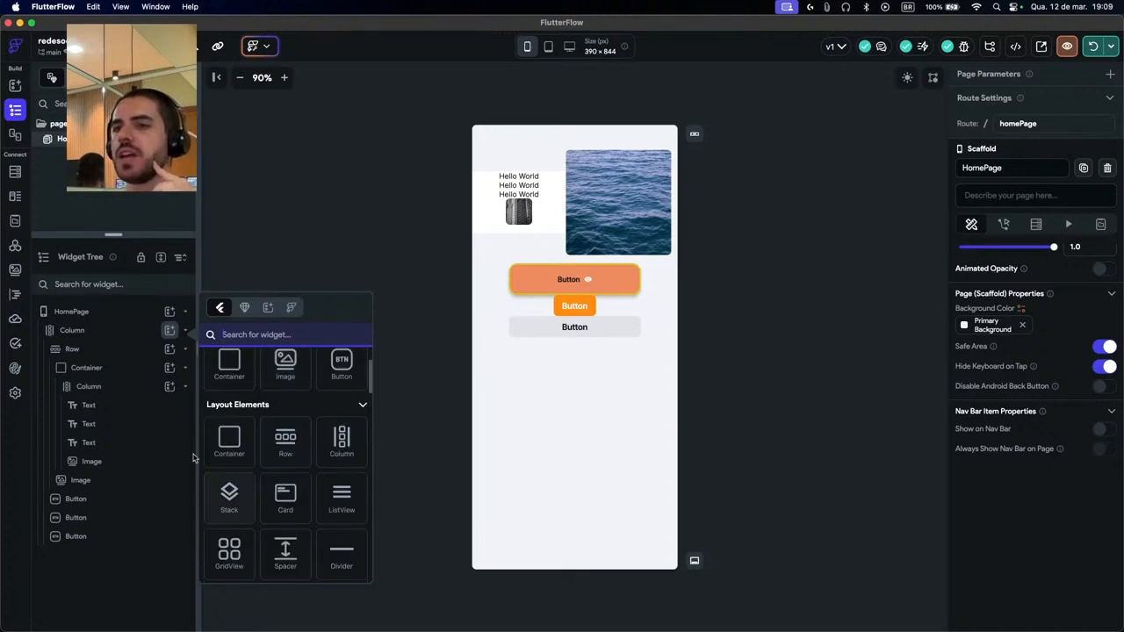
scroll(319, 450, "down", 1)
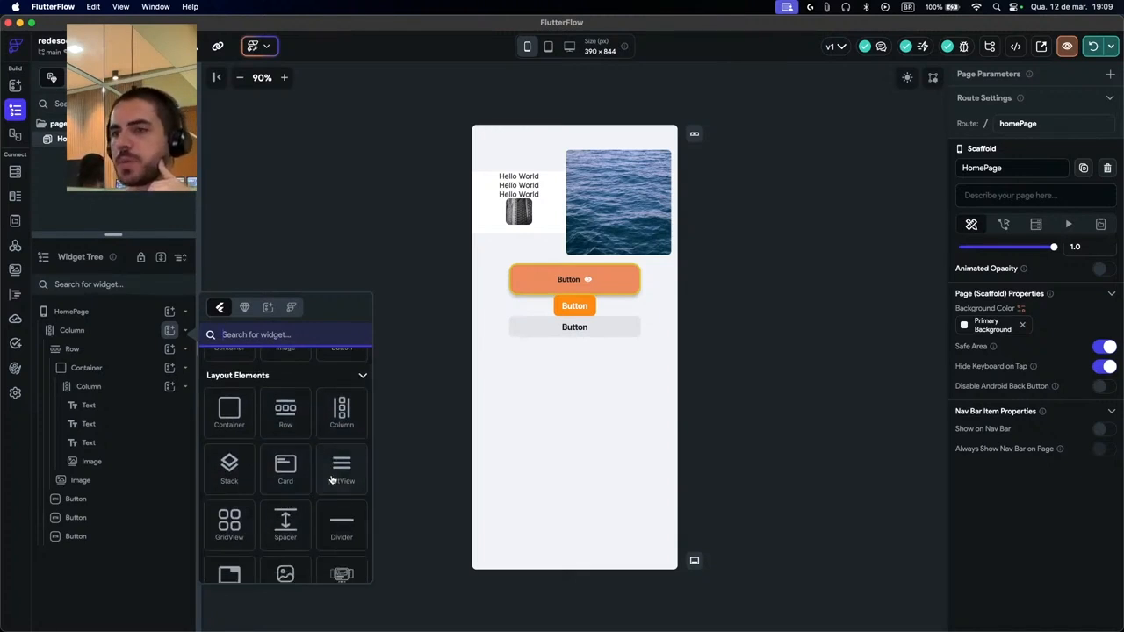
scroll(335, 480, "down", 1)
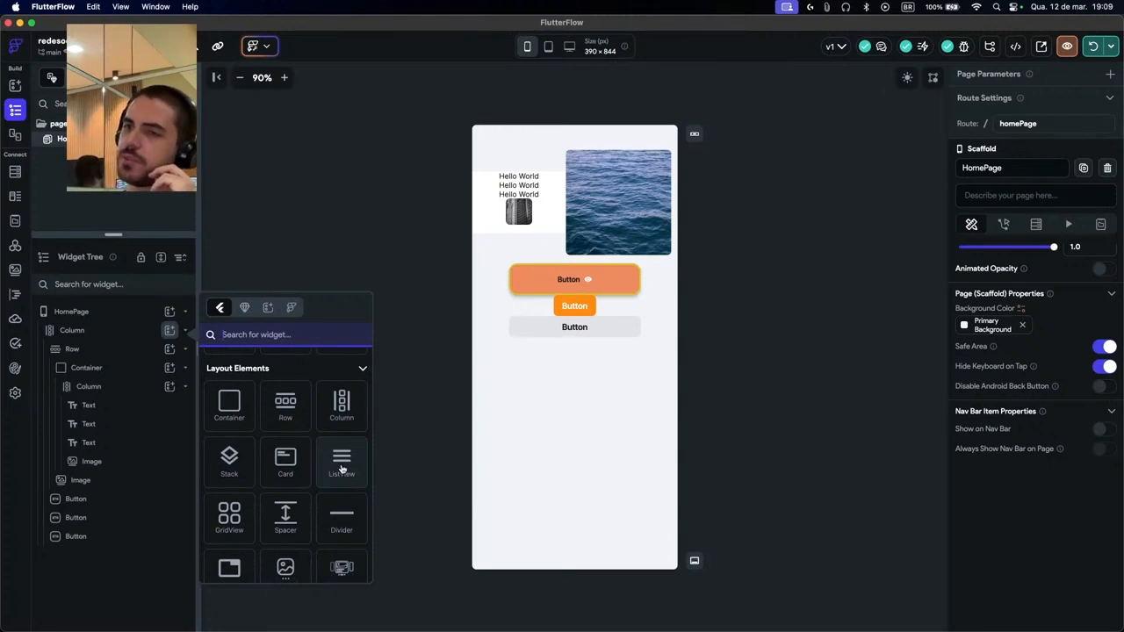
scroll(342, 470, "down", 1)
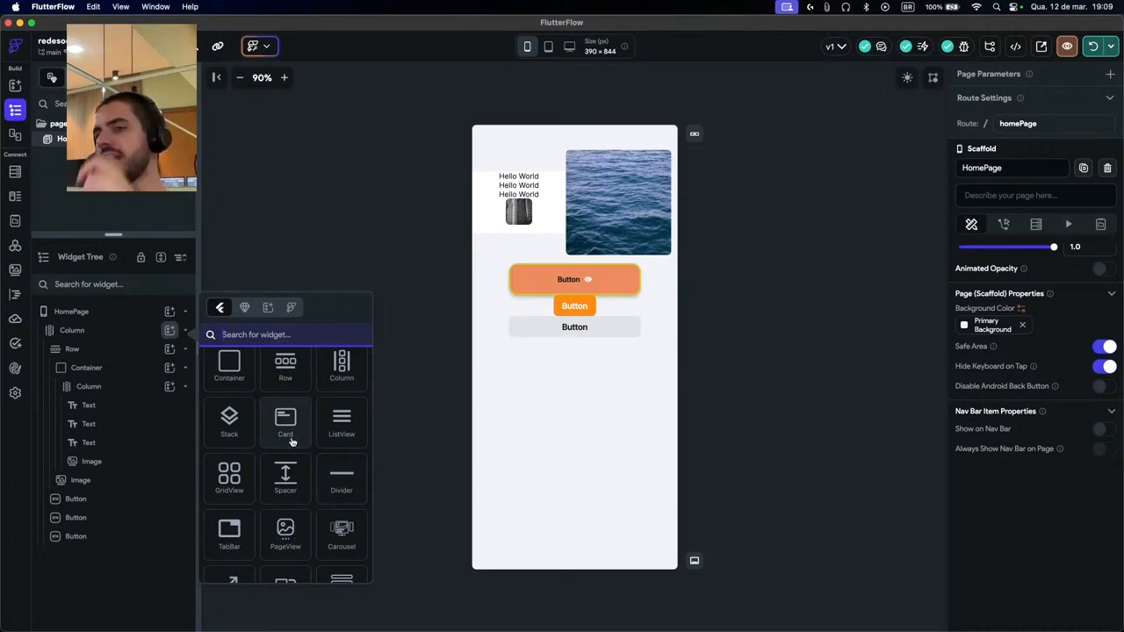
left_click(292, 442)
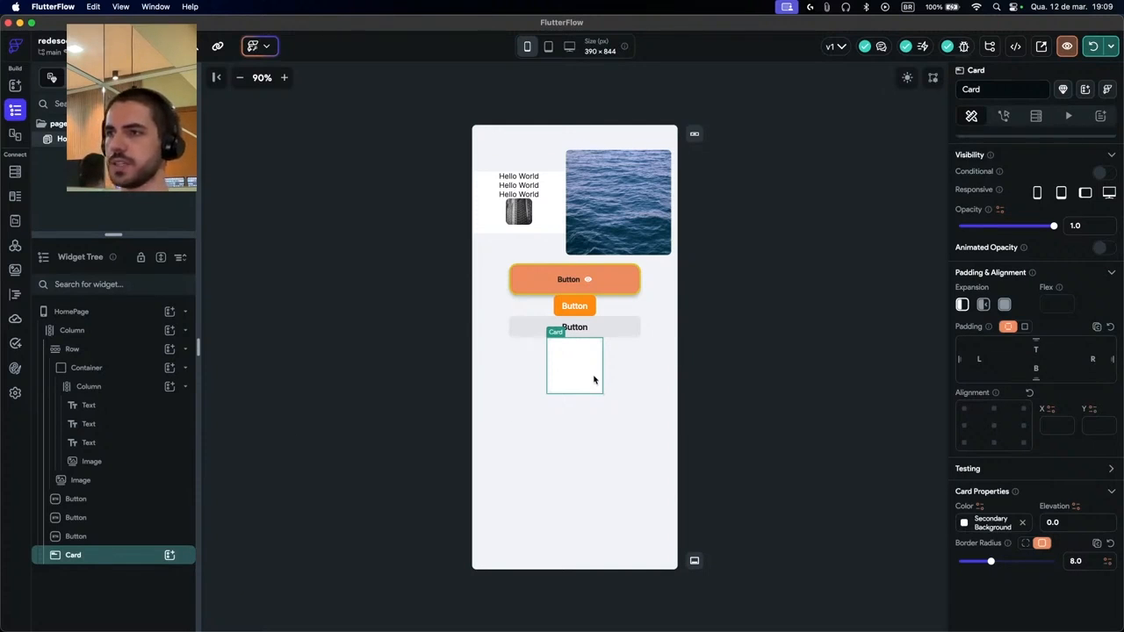
left_click(965, 523)
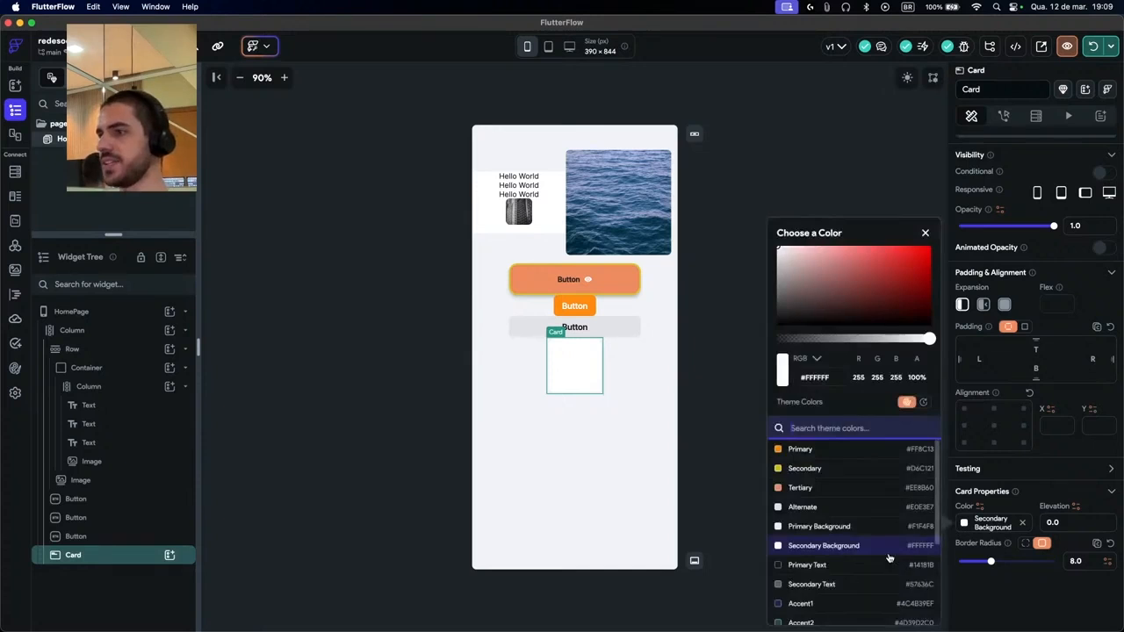
left_click(801, 524)
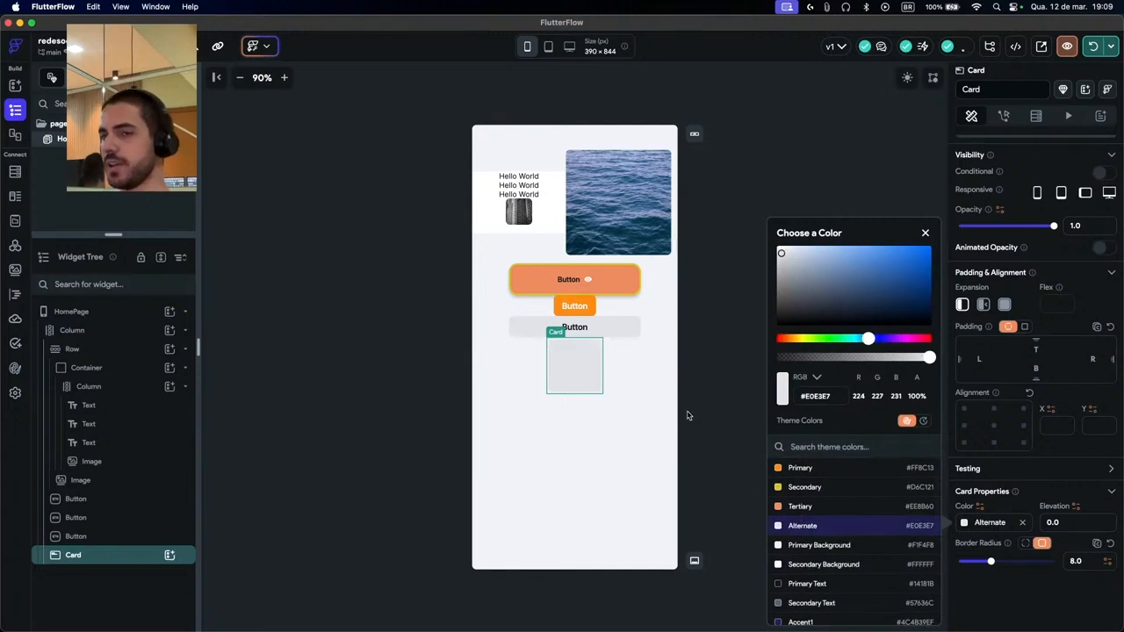
Place a Text widget inside the Card, and delete the whole Card from the main Column
left_click(169, 555)
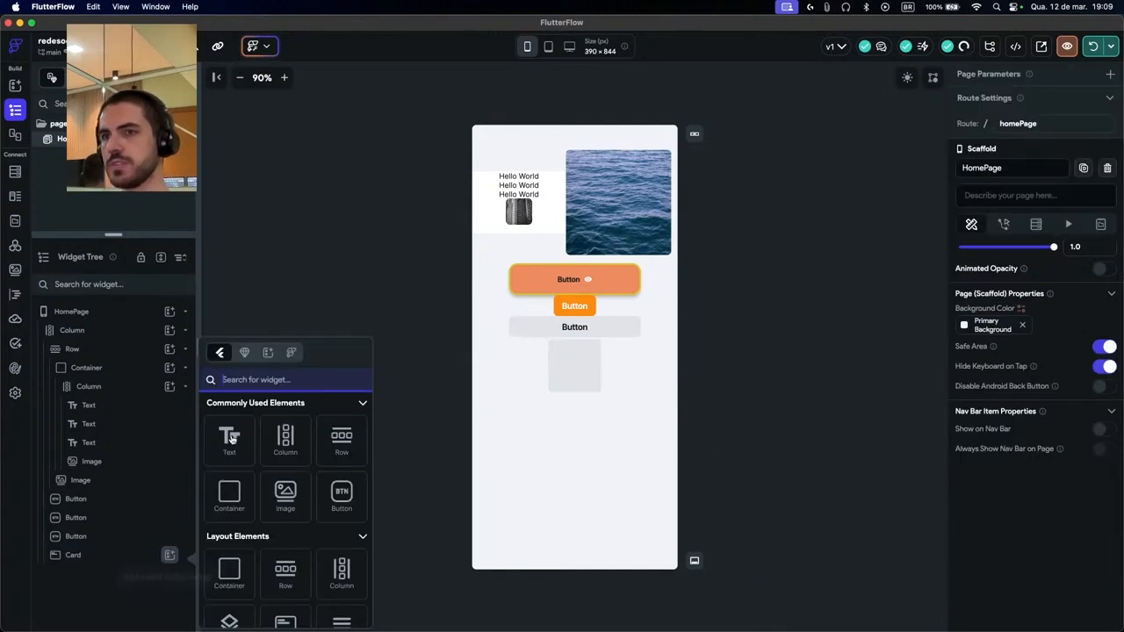
left_click(170, 555)
left_click(224, 436)
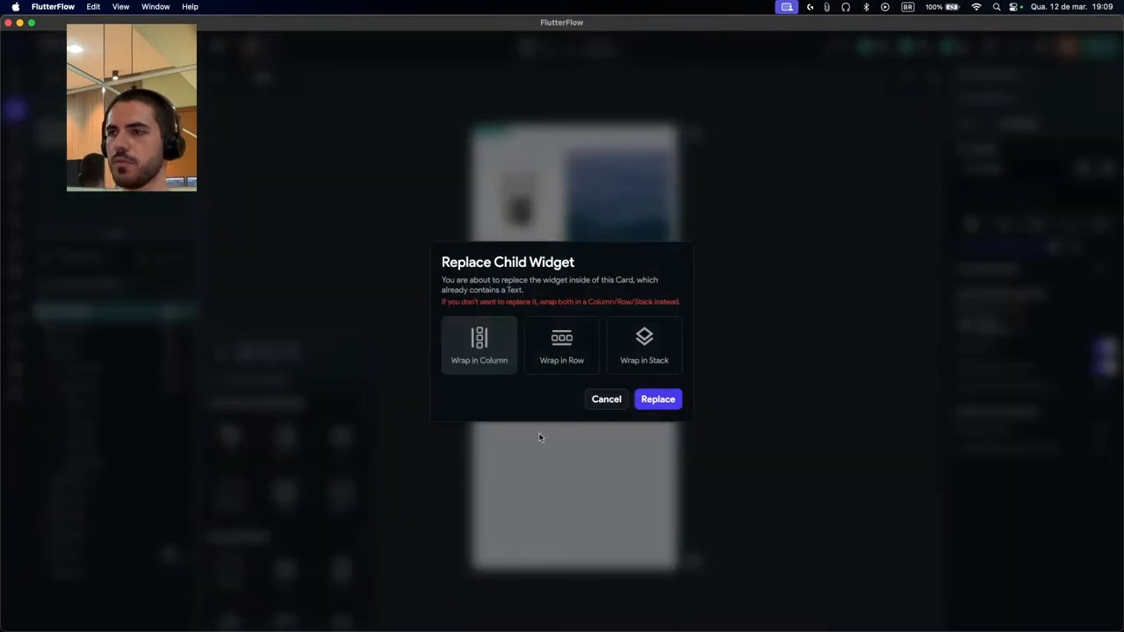
left_click(605, 398)
left_click(553, 340)
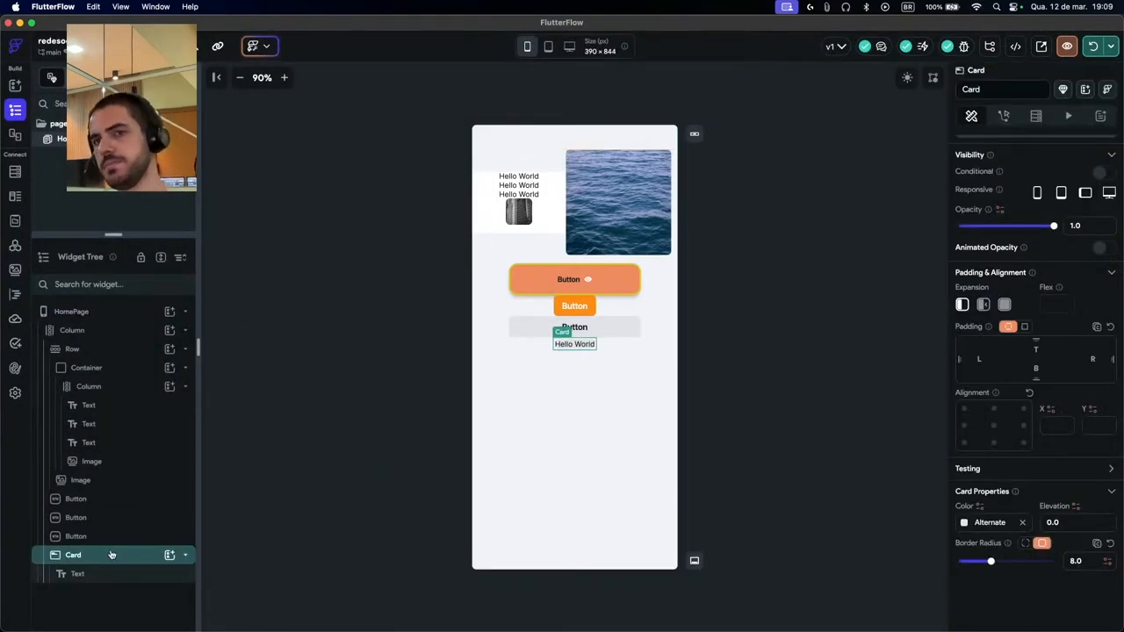
key("Delete")
Add a Stack widget to the main Column, below the three Buttons, and place an Image inside it
left_click(171, 330)
scroll(322, 483, "down", 4)
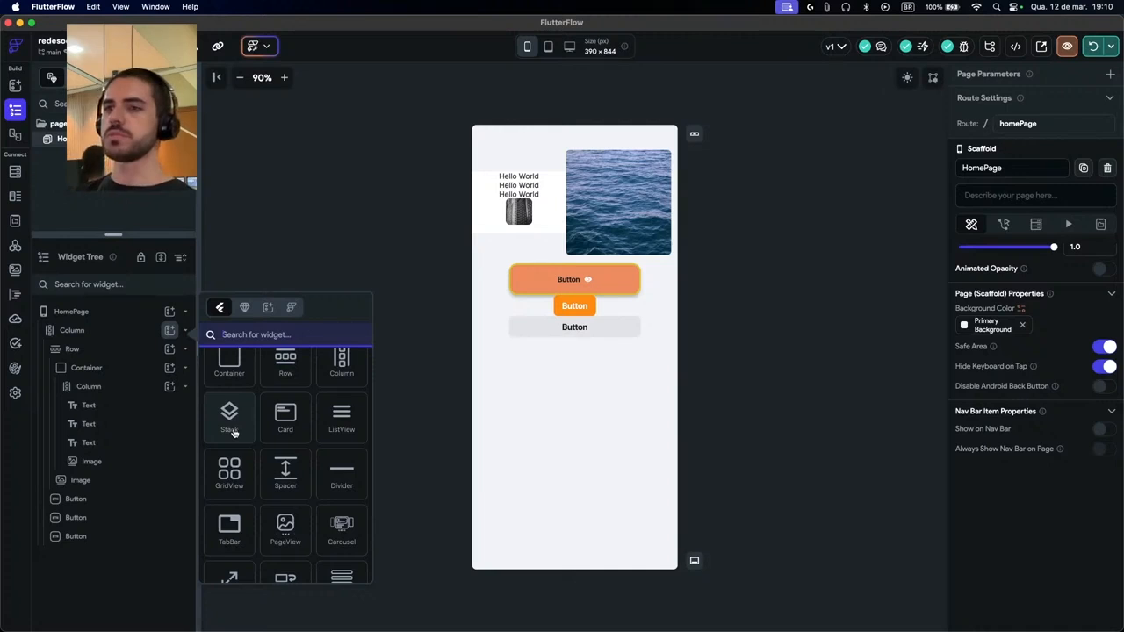
left_click(230, 417)
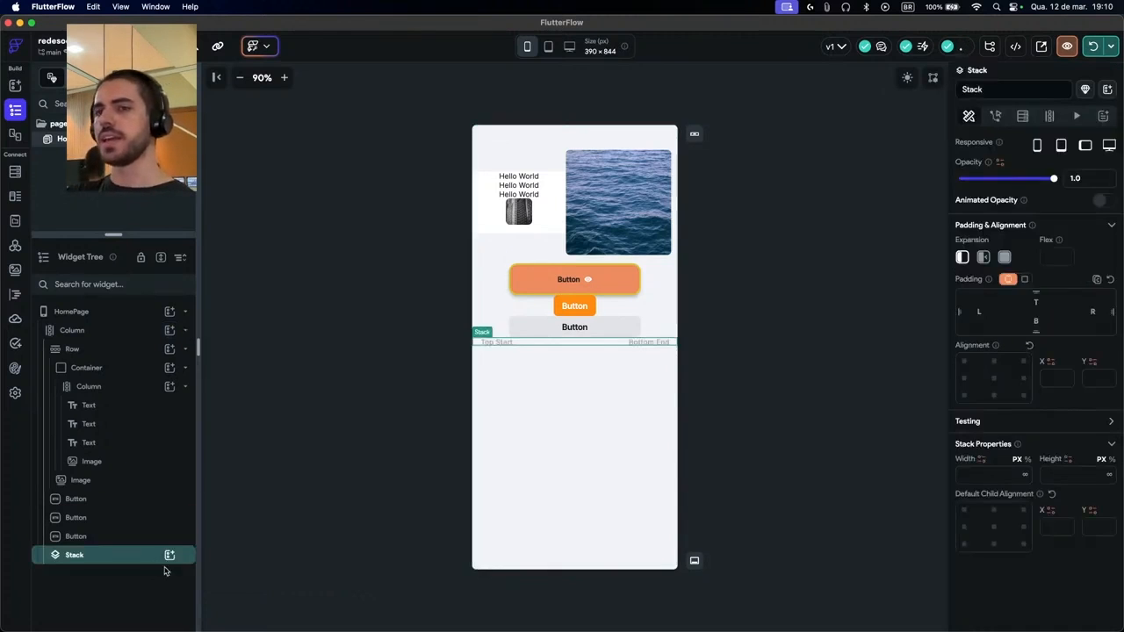
left_click(169, 557)
left_click(283, 492)
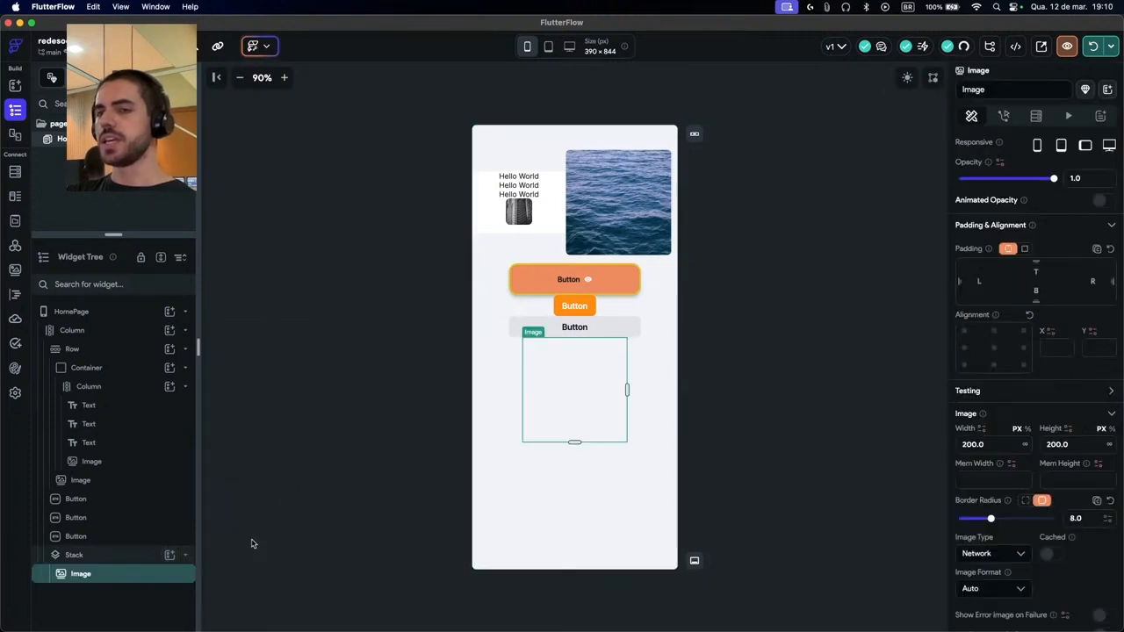
Search the widgets for "icon" and add an IconButton to the Stack, over the Image
left_click(169, 555)
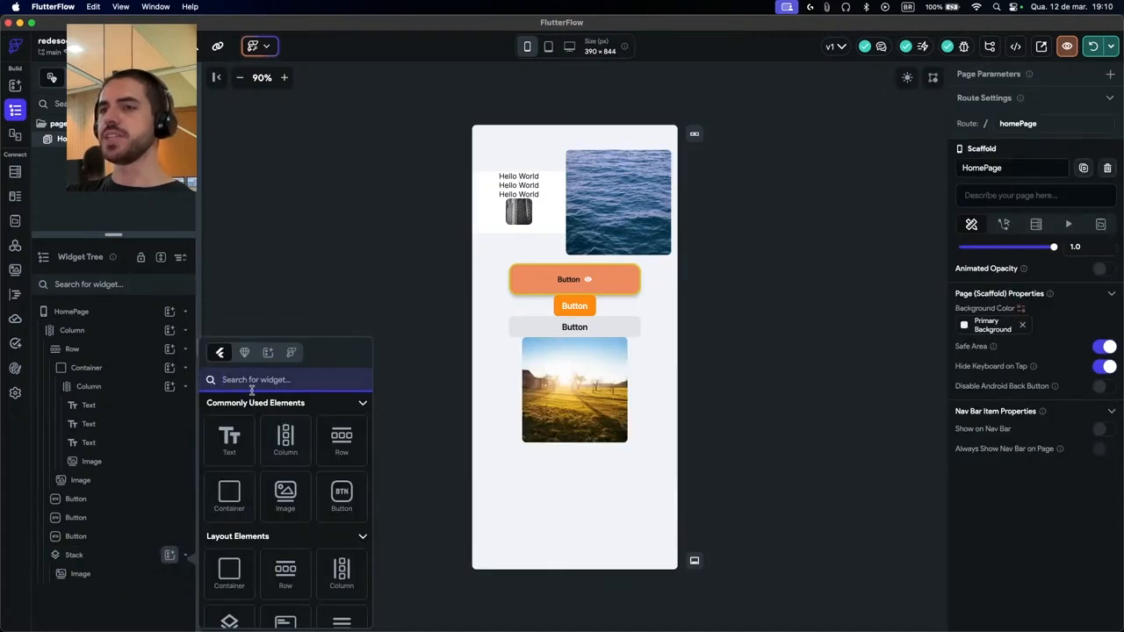
type("ic")
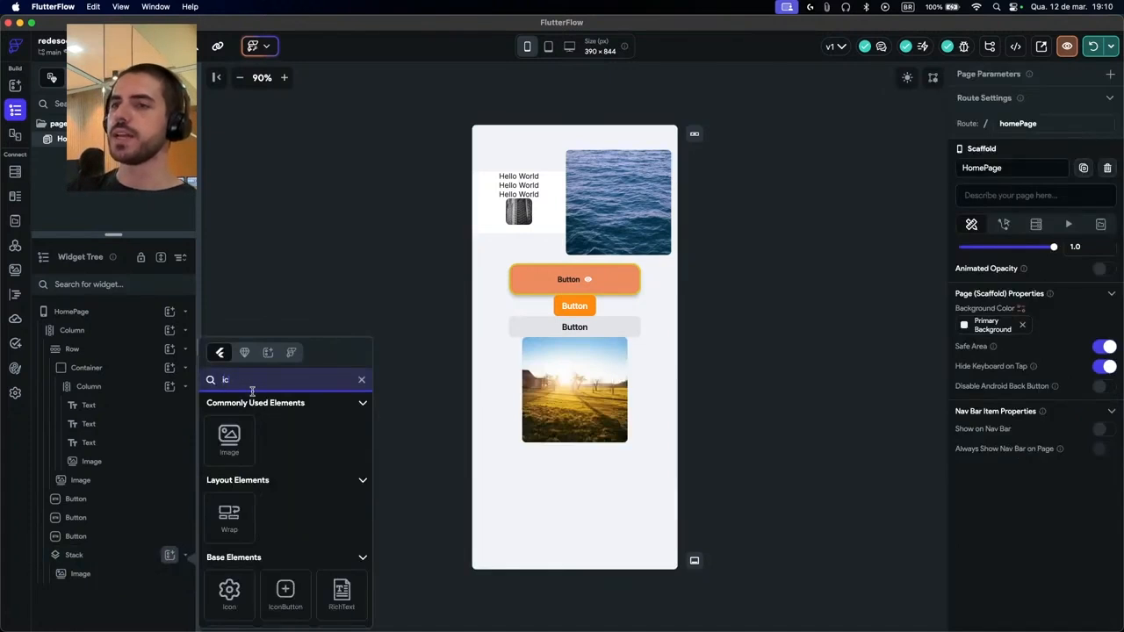
key("BackSpace")
key("BackSpace")
type("icon")
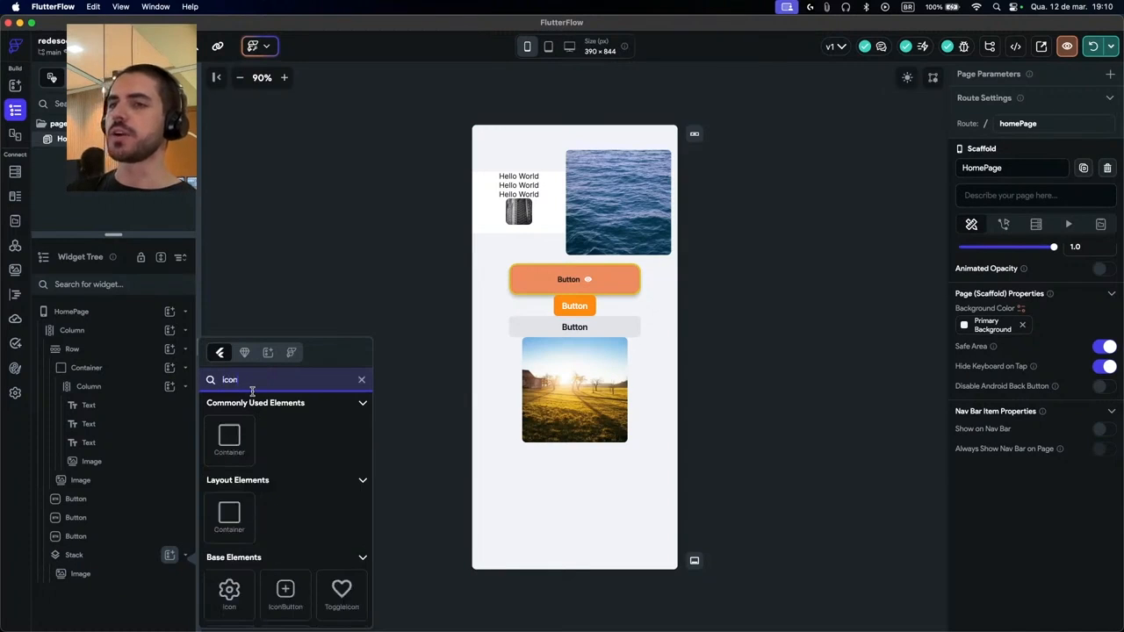
left_click(286, 596)
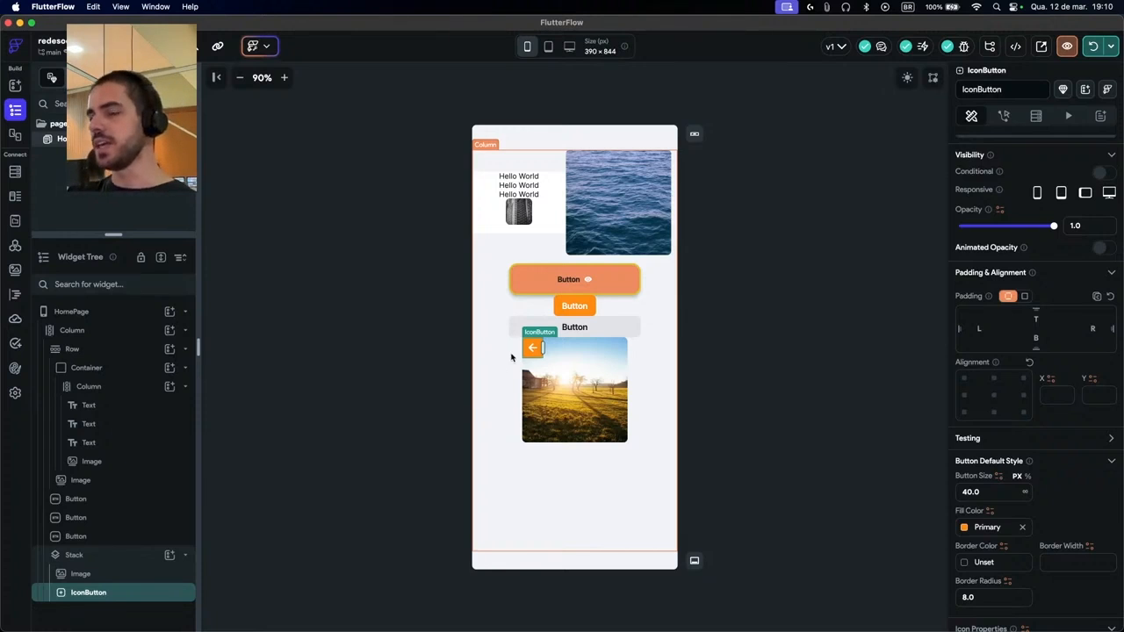
Try several alignments for the IconButton within the Stack, ending on the middle-left position with X -1.0 and Y 0.0
left_click(994, 395)
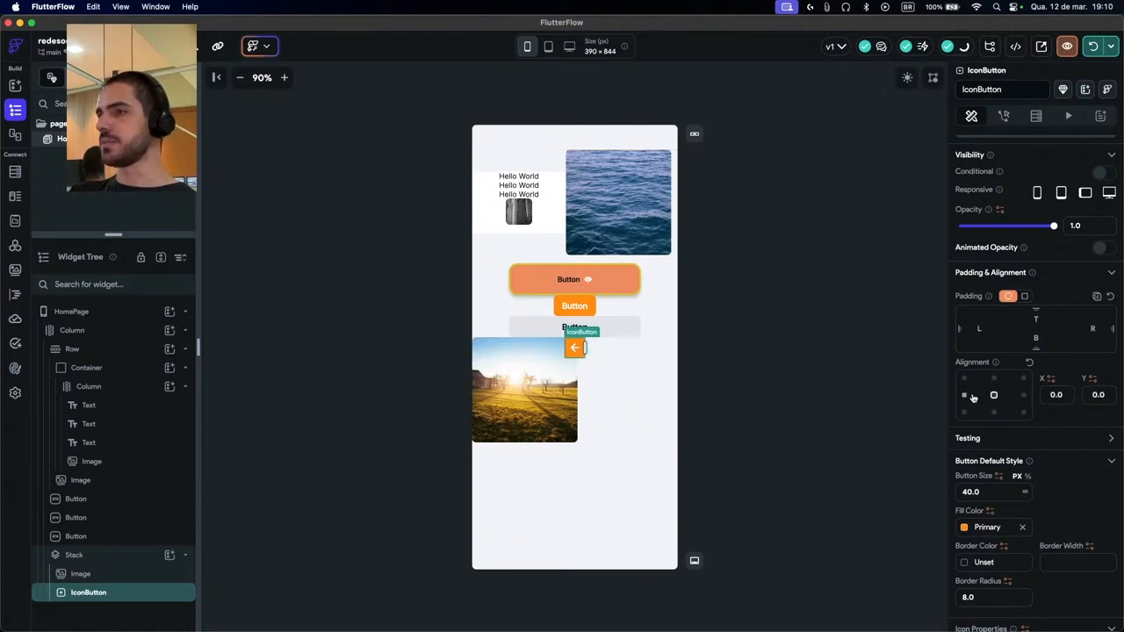
left_click(965, 395)
left_click(965, 412)
left_click(993, 412)
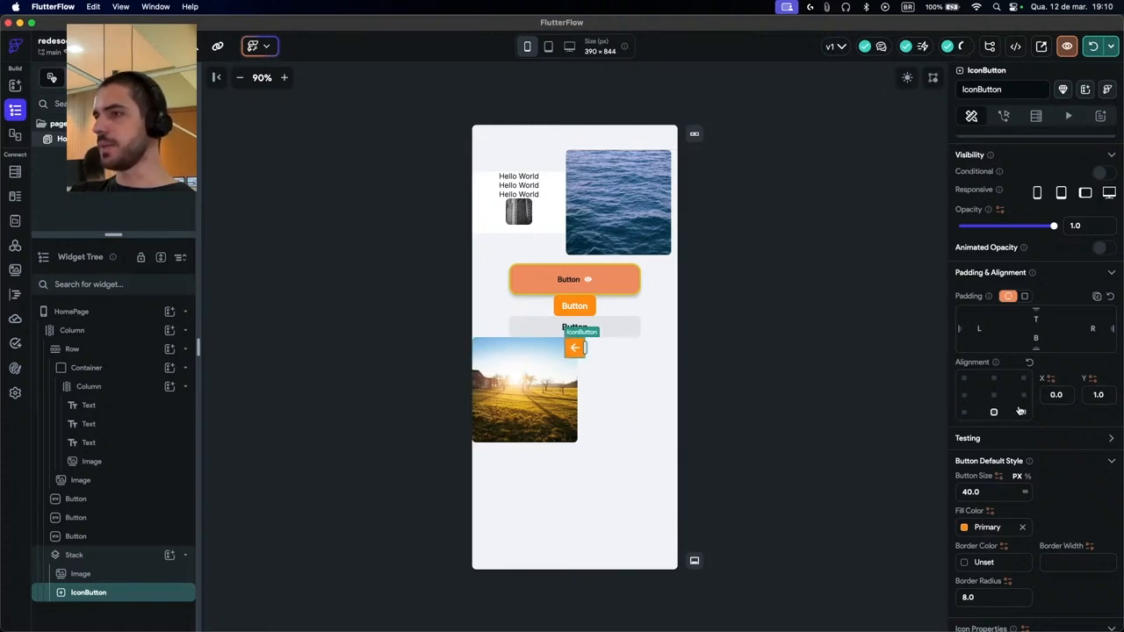
left_click(1023, 395)
left_click(993, 395)
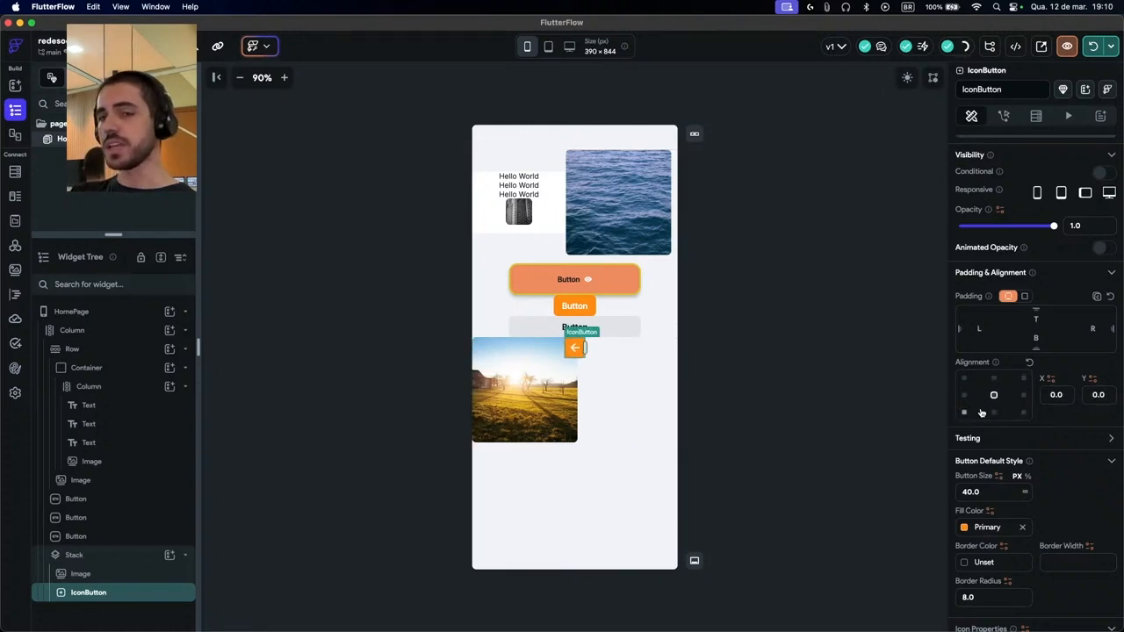
left_click(964, 395)
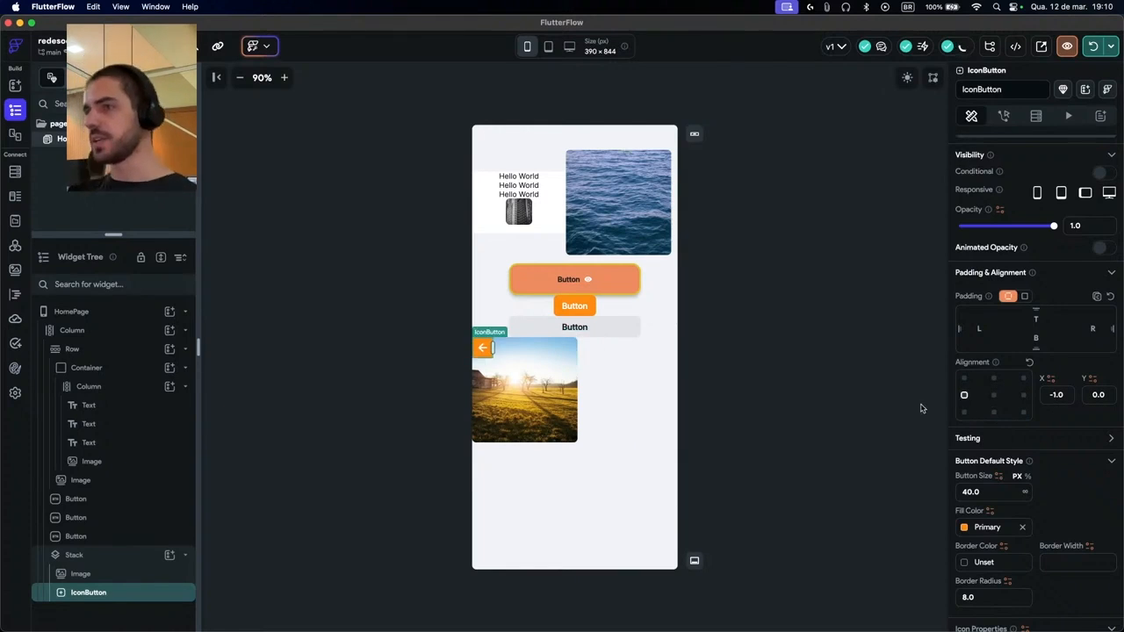
Change the IconButton's icon to Delete Forever by searching for "deletar", and clear its fill color
scroll(1019, 536, "down", 2)
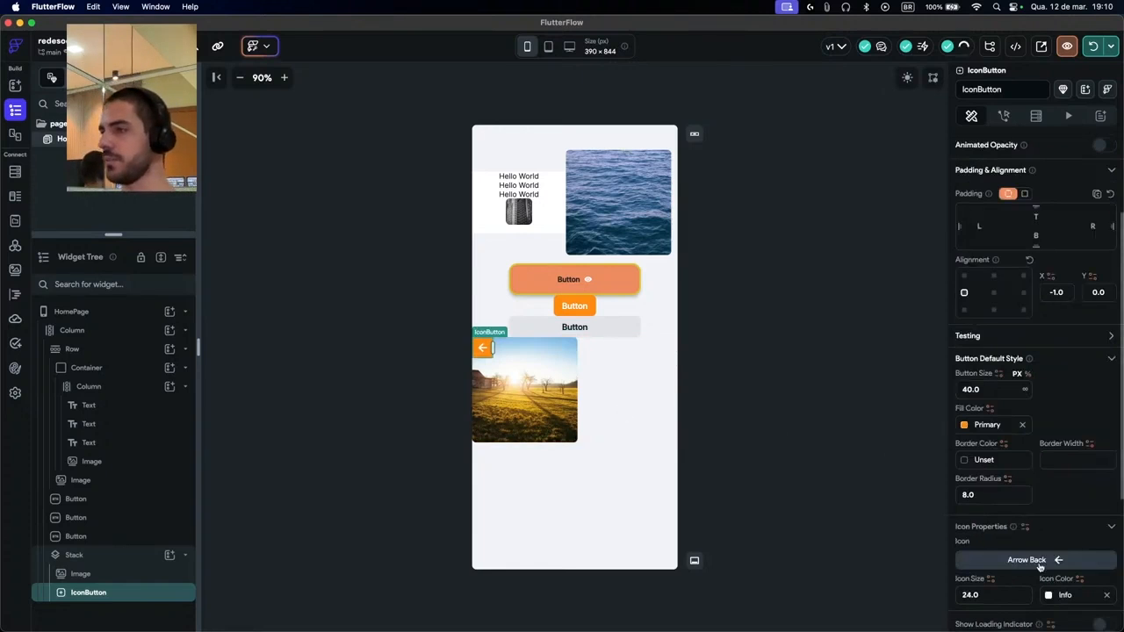
left_click(1039, 561)
type("deletar")
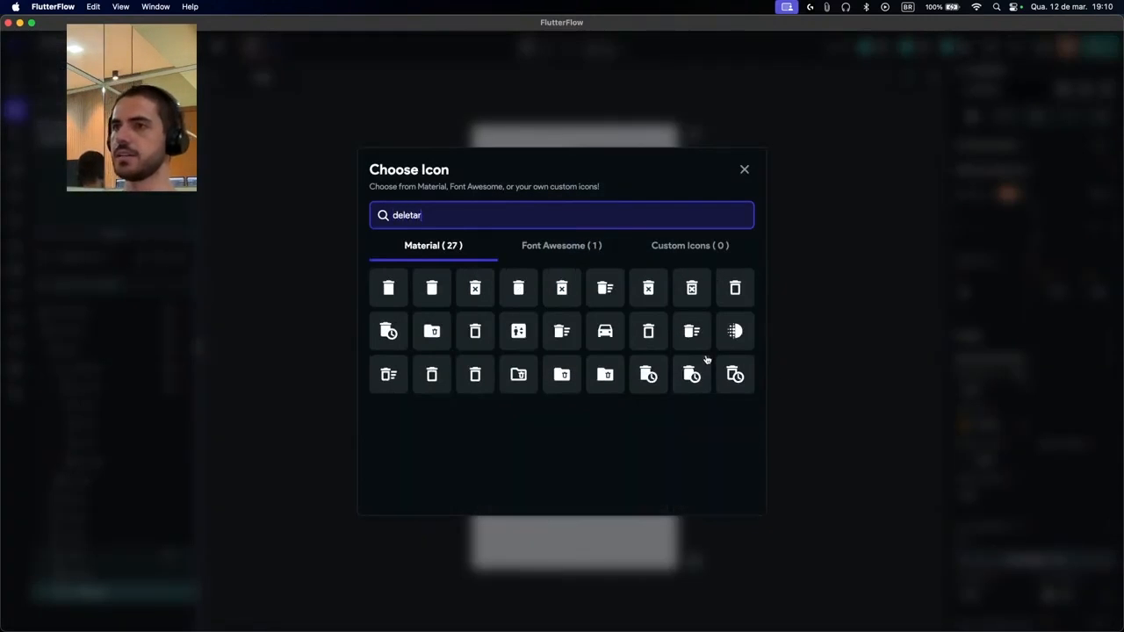
left_click(475, 288)
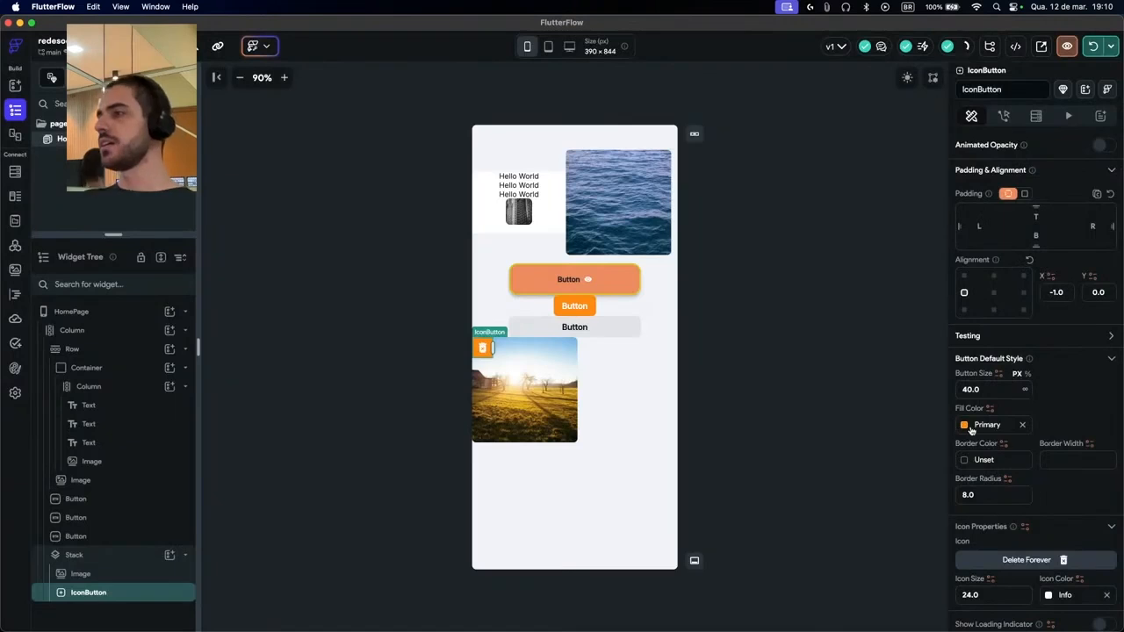
left_click(1022, 425)
left_click(747, 427)
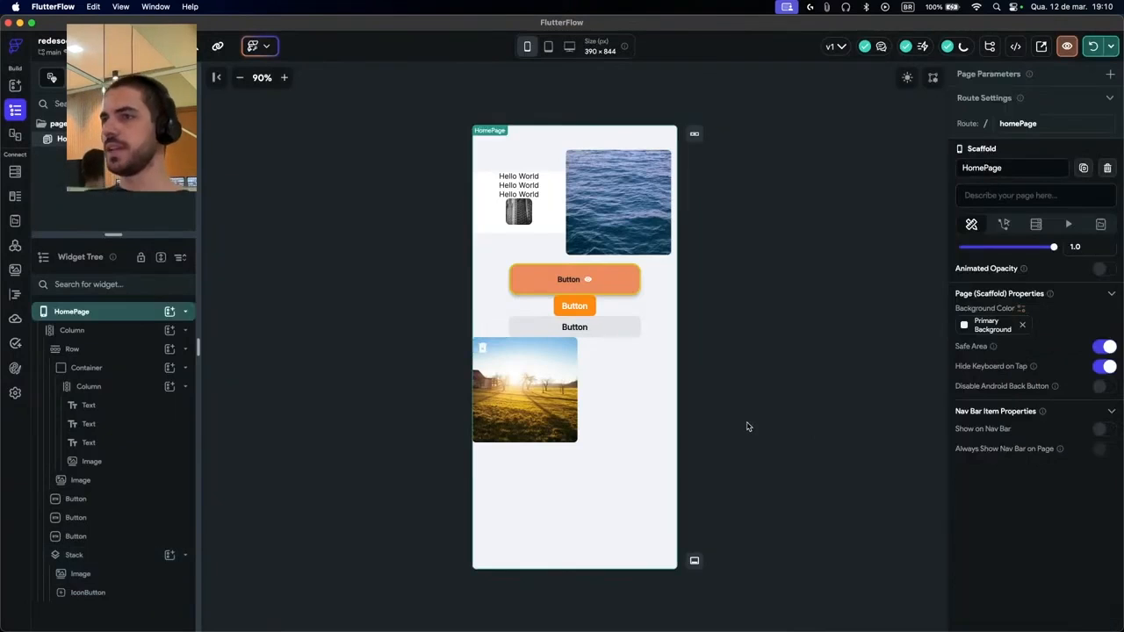
Add an Image and an IconButton to the main Column, below the Stack
left_click(478, 348)
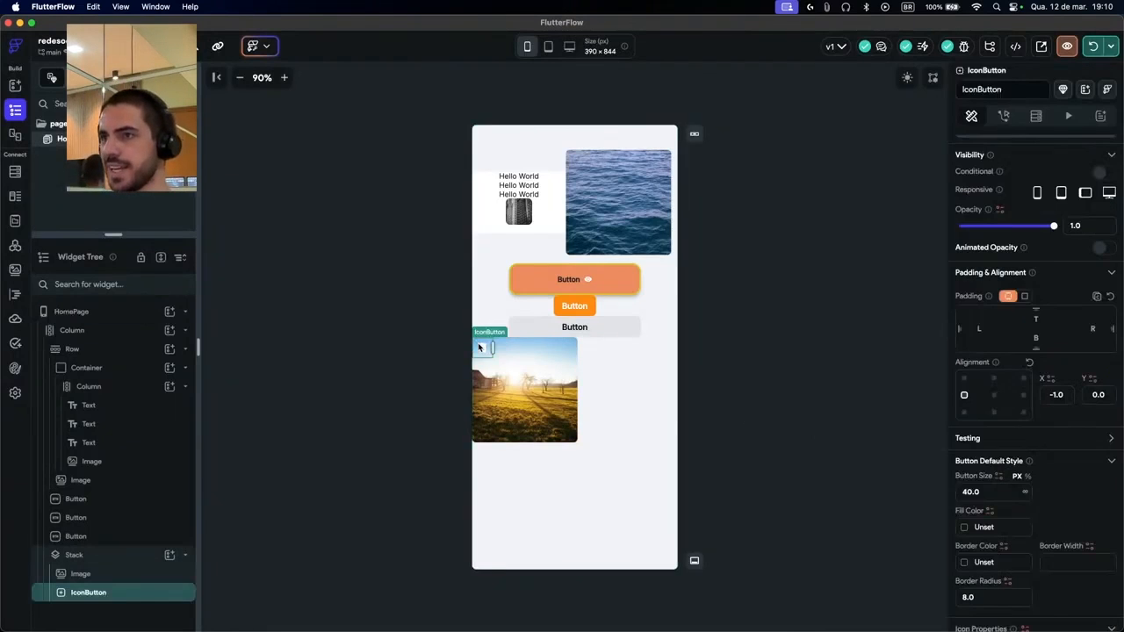
left_click(545, 425)
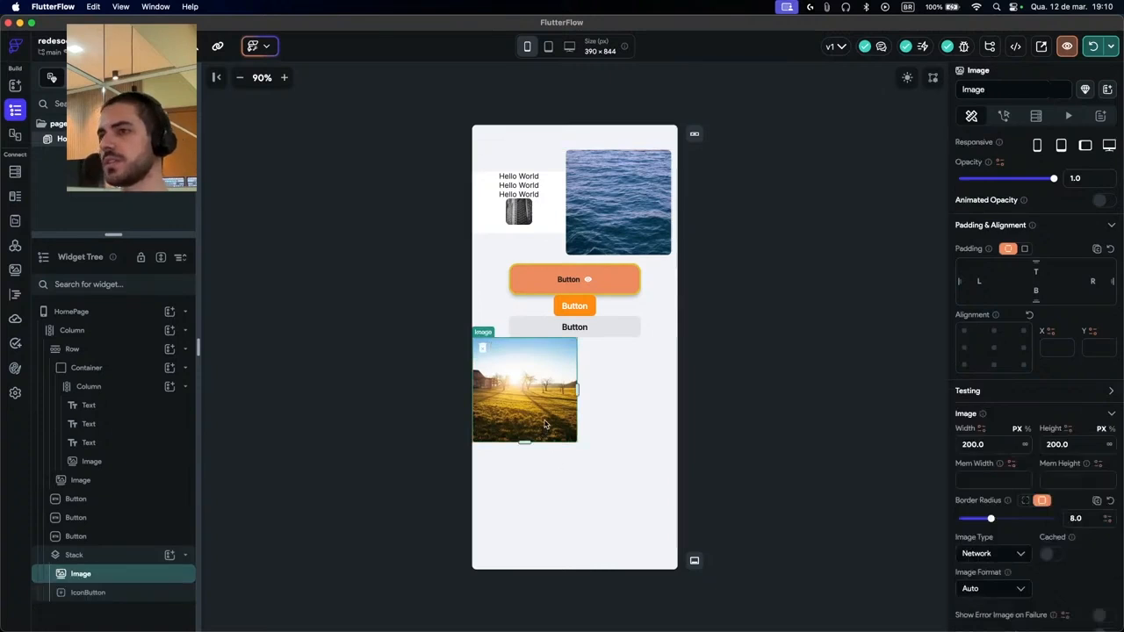
left_click(110, 559)
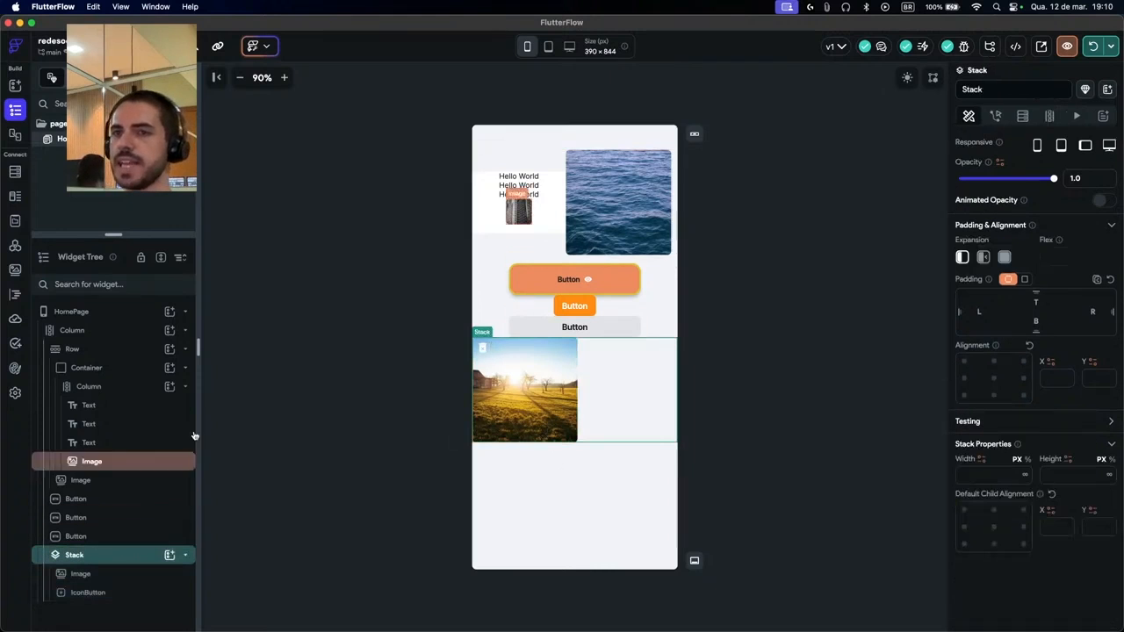
left_click(168, 331)
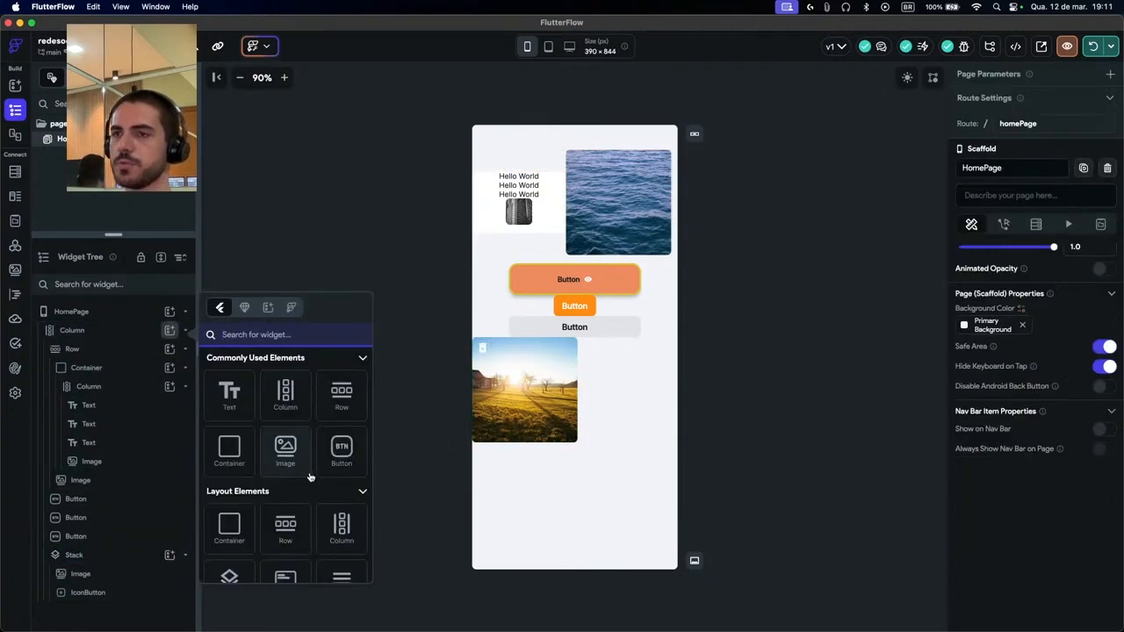
left_click(285, 451)
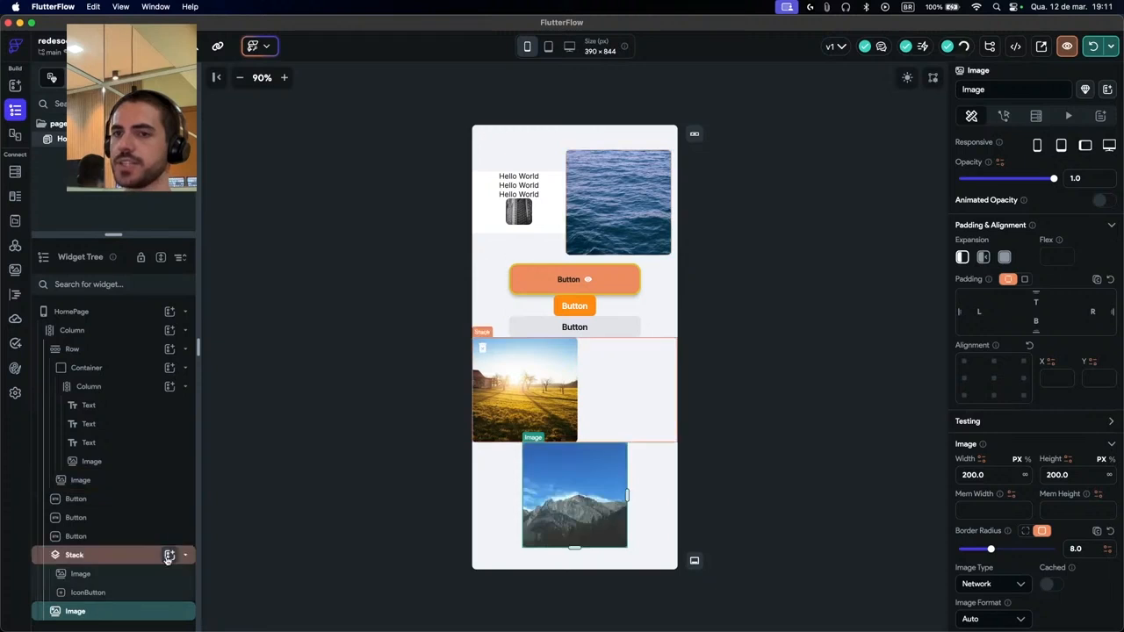
left_click(169, 331)
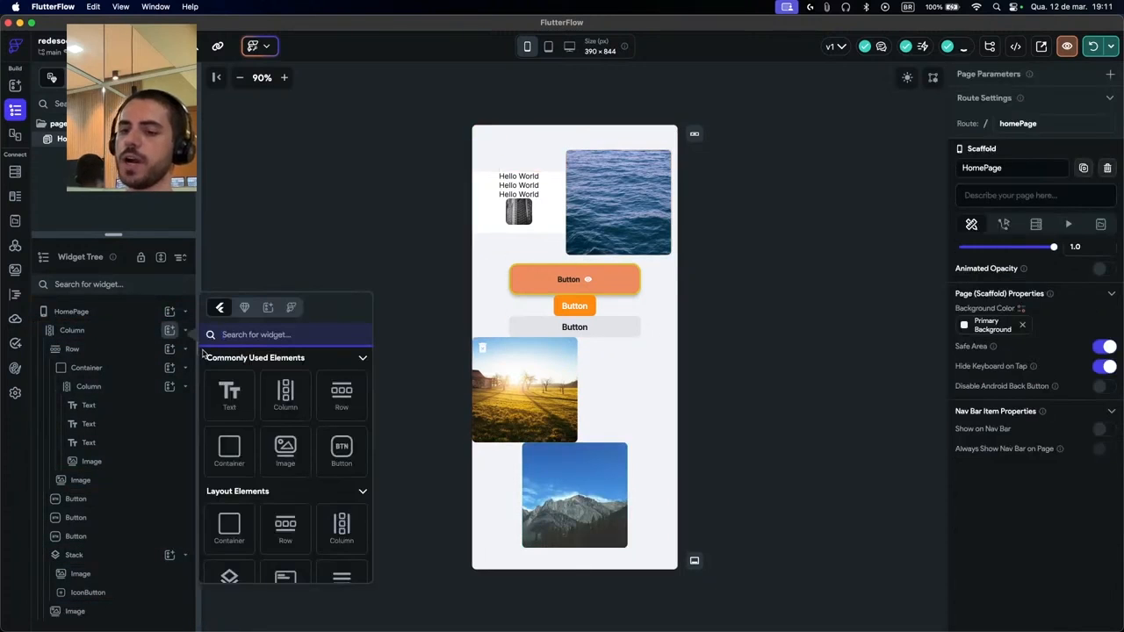
type("icon")
left_click(283, 541)
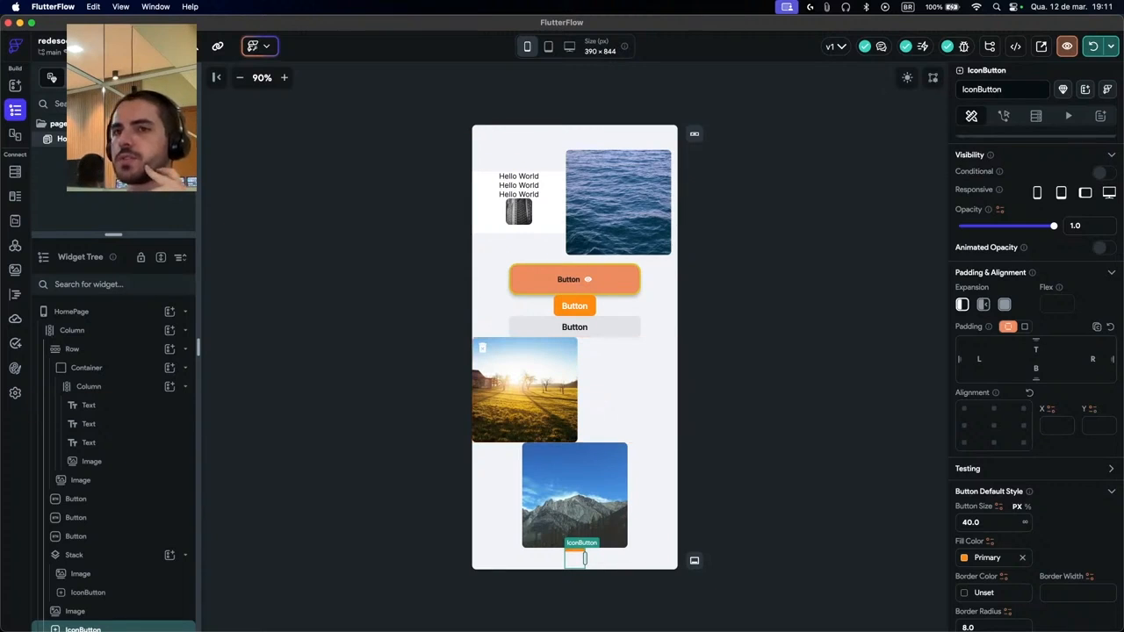
Make the main Column scrollable and test scrolling its content on the canvas
left_click(170, 330)
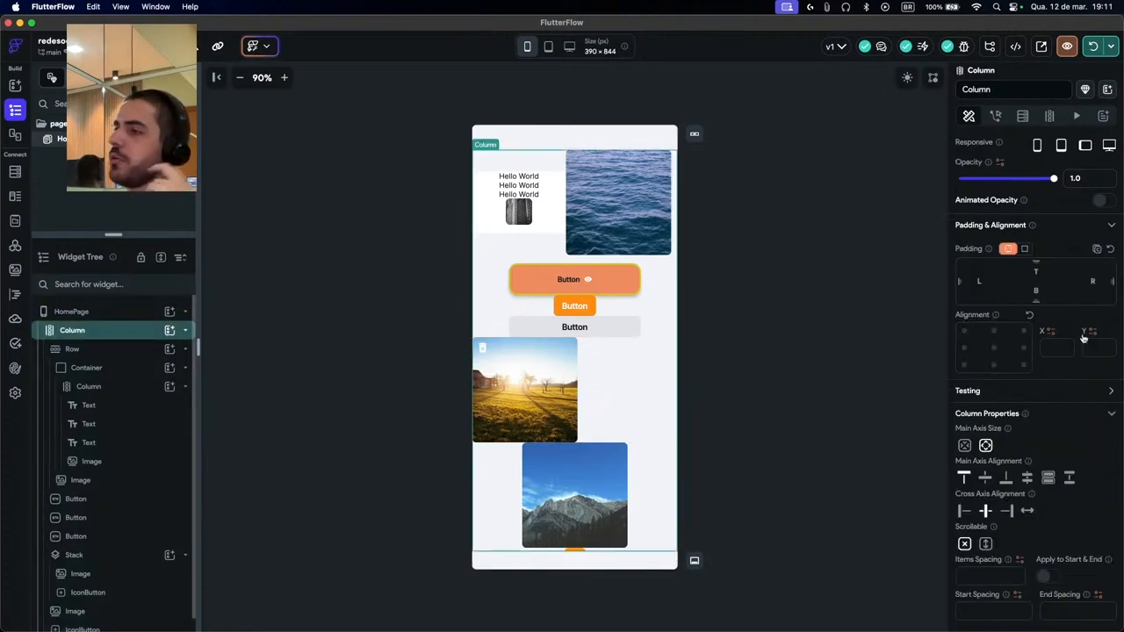
scroll(1007, 517, "down", 1)
left_click(985, 521)
scroll(551, 360, "down", 1)
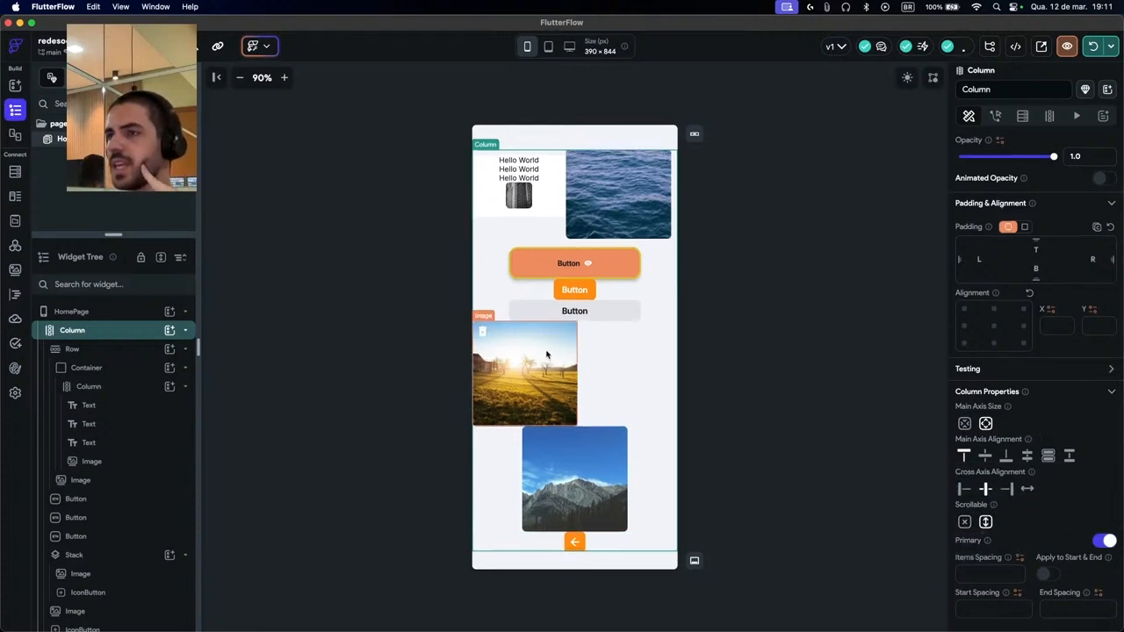
scroll(551, 400, "up", 1)
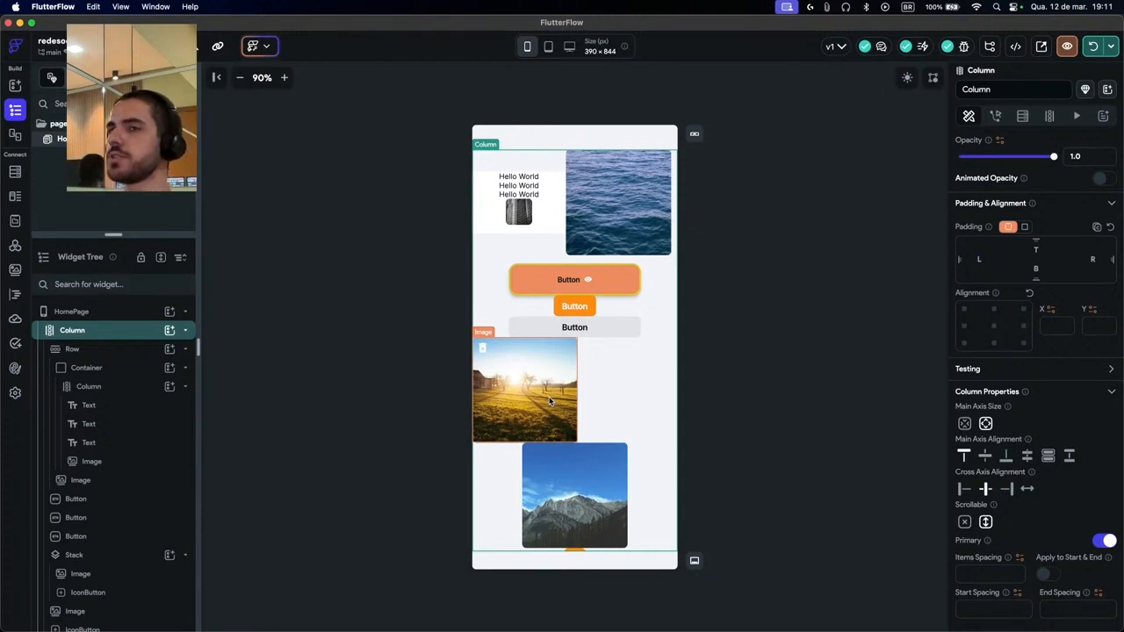
scroll(549, 401, "down", 1)
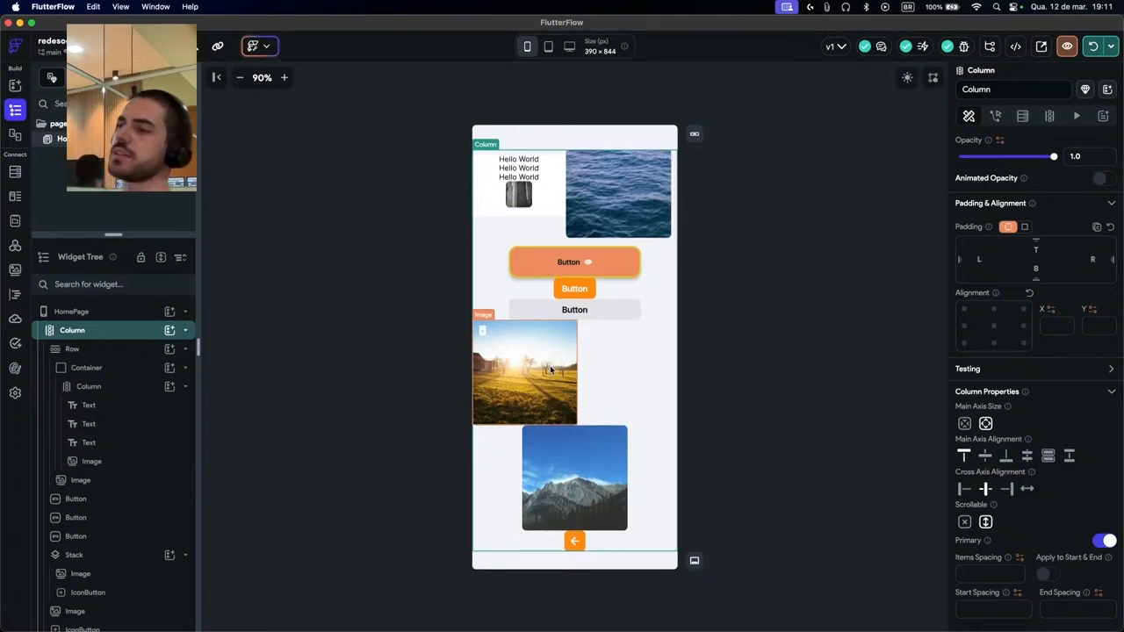
scroll(1081, 428, "down", 2)
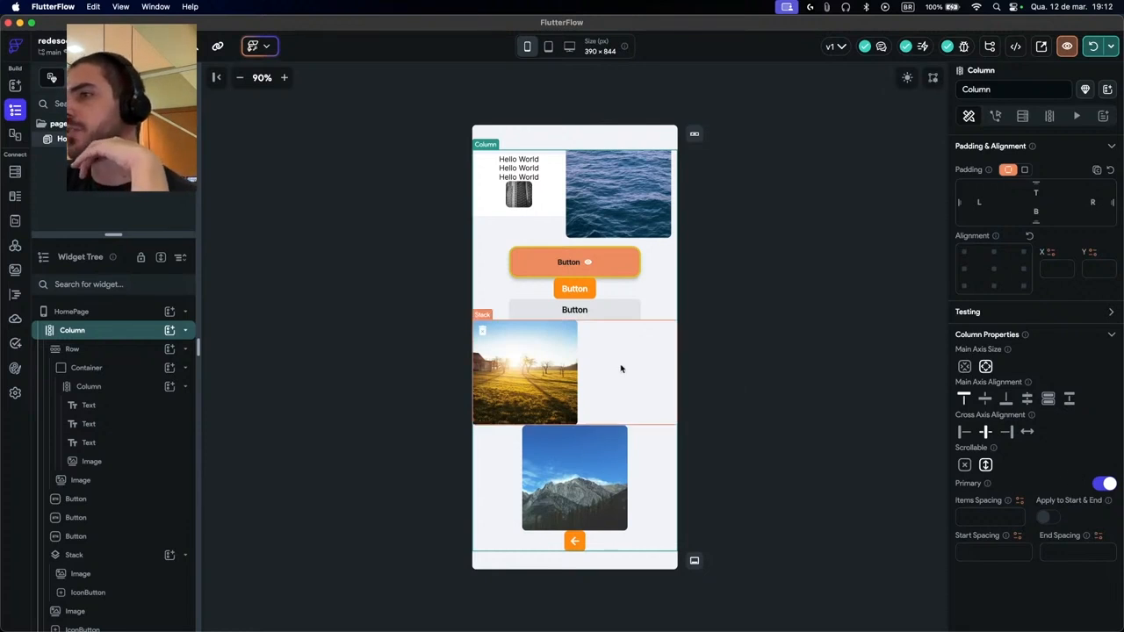
Delete the mountain Image and the IconButton below the Stack from the main Column
left_click(585, 457)
left_click(574, 540)
left_click(571, 522)
key("Delete")
left_click(571, 541)
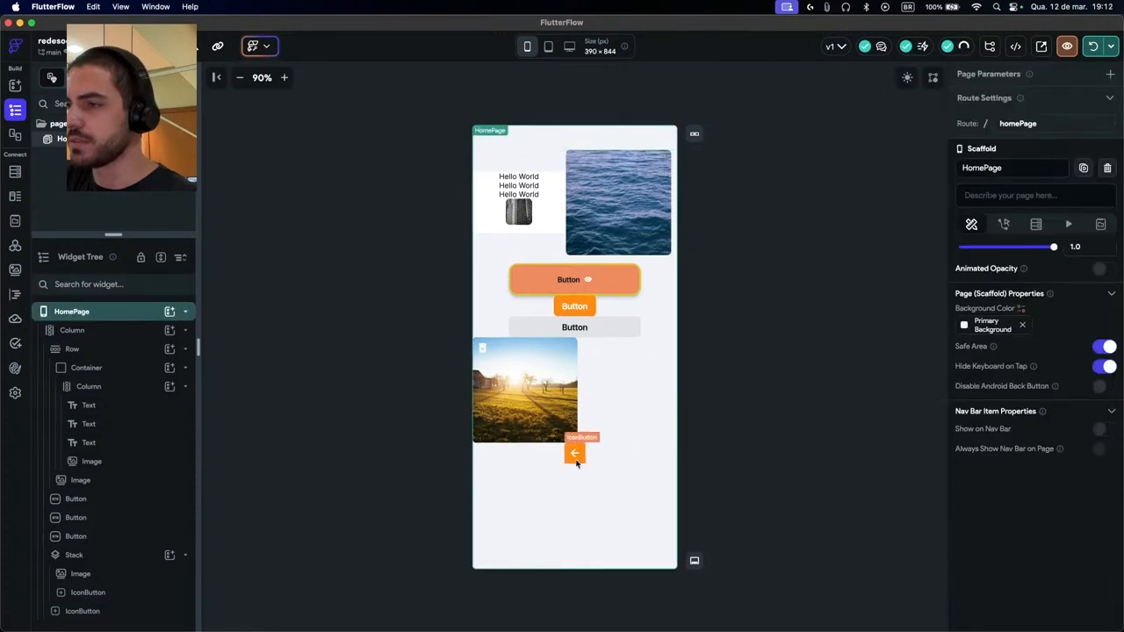
left_click(576, 462)
key("Delete")
Delete the Image inside the Stack and all three Buttons above the Stack
left_click(521, 377)
key("Delete")
left_click(577, 329)
key("Delete")
left_click(578, 304)
key("Delete")
left_click(580, 274)
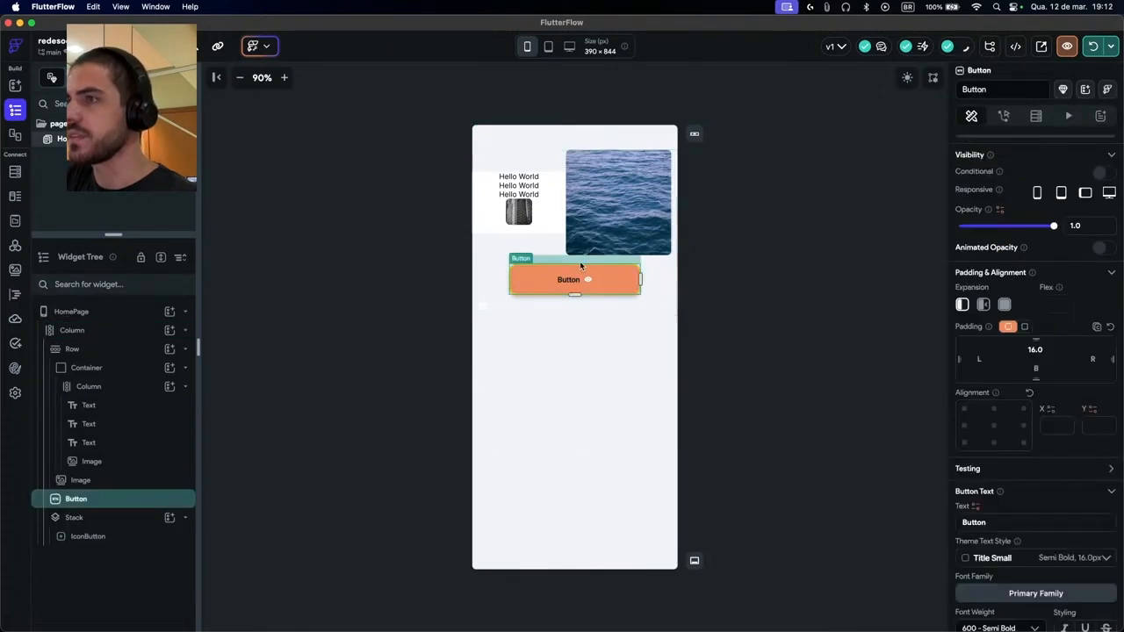
key("Delete")
Empty HomePage by deleting the Row with its contents, the Stack and the main Column
left_click(589, 226)
key("Delete")
key("Delete")
key("Delete")
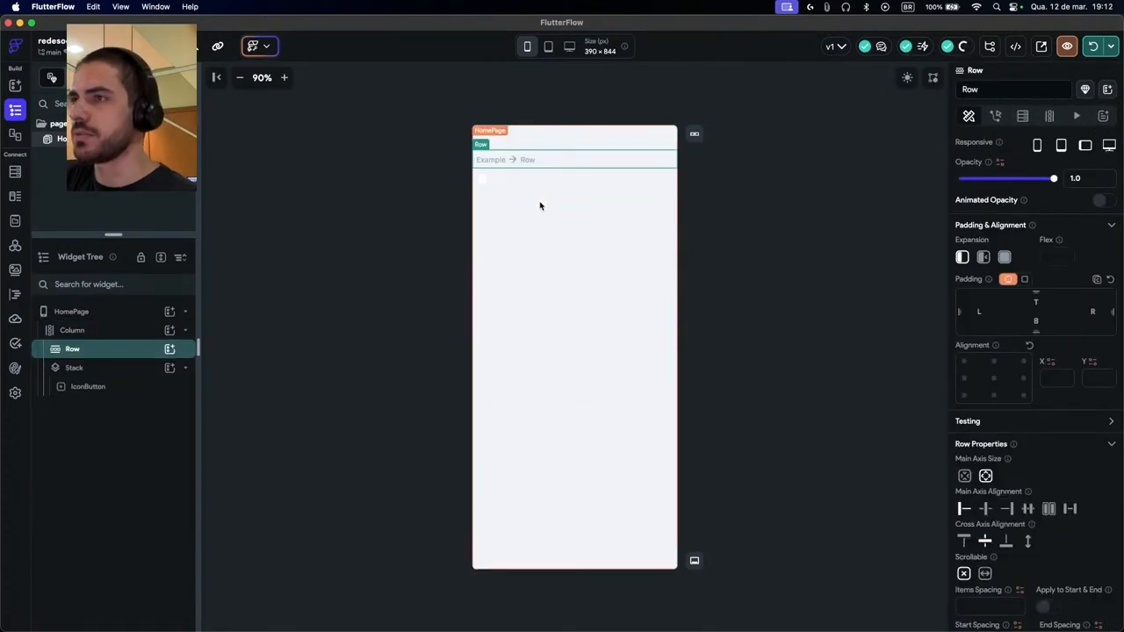
left_click(128, 369)
key("Delete")
left_click(118, 351)
key("Delete")
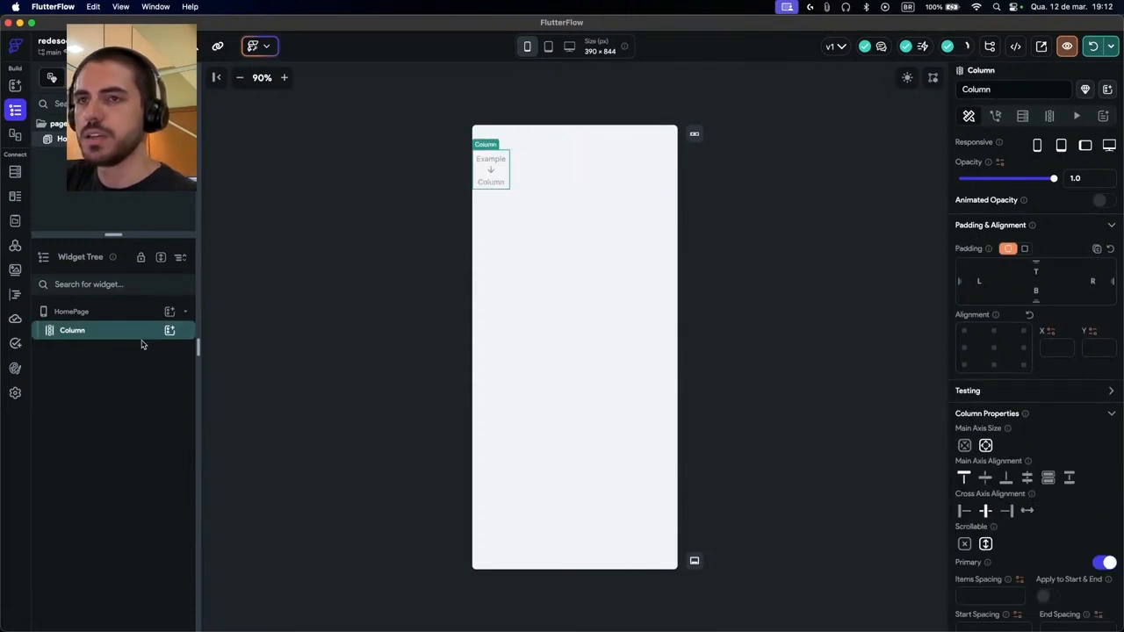
key("Delete")
Add a Container to the empty HomePage and set its width to 50%
left_click(169, 312)
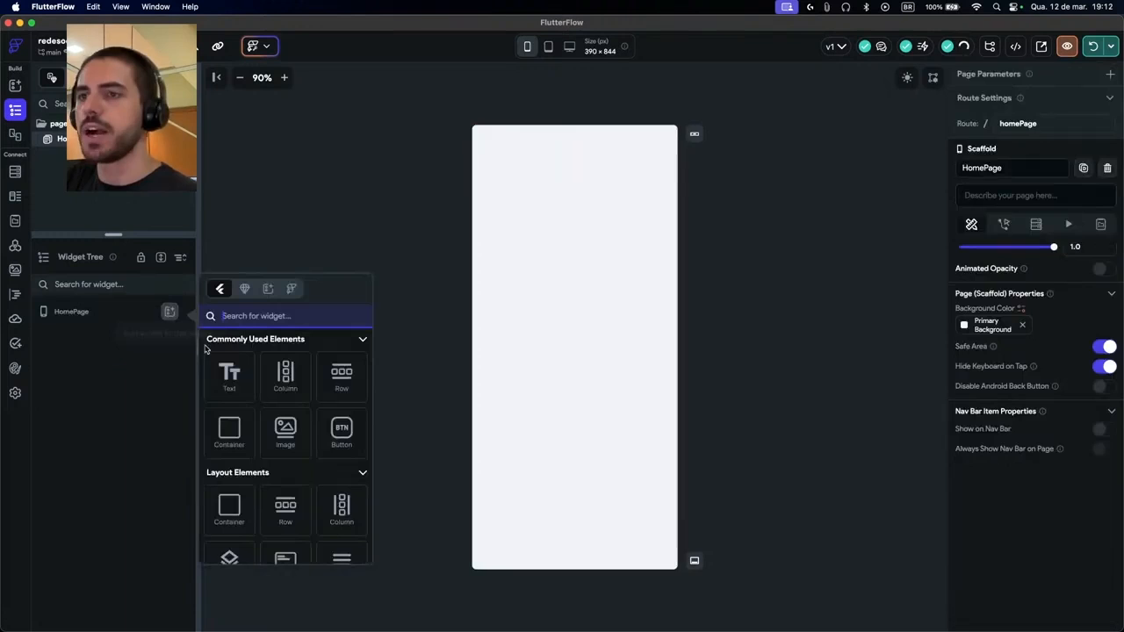
left_click(233, 428)
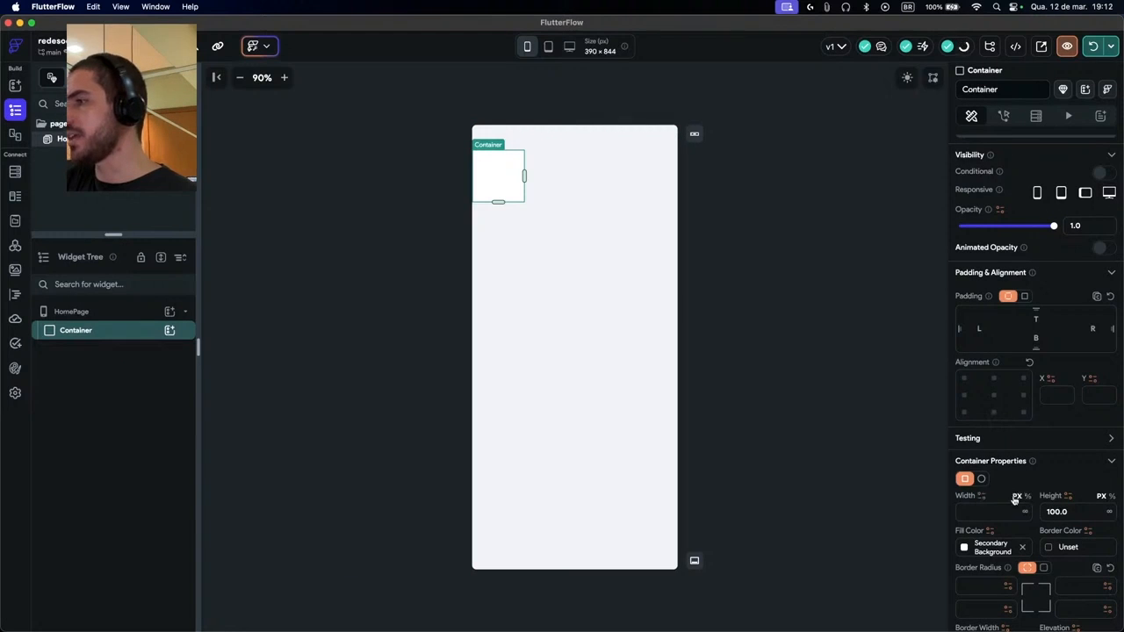
left_click(990, 511)
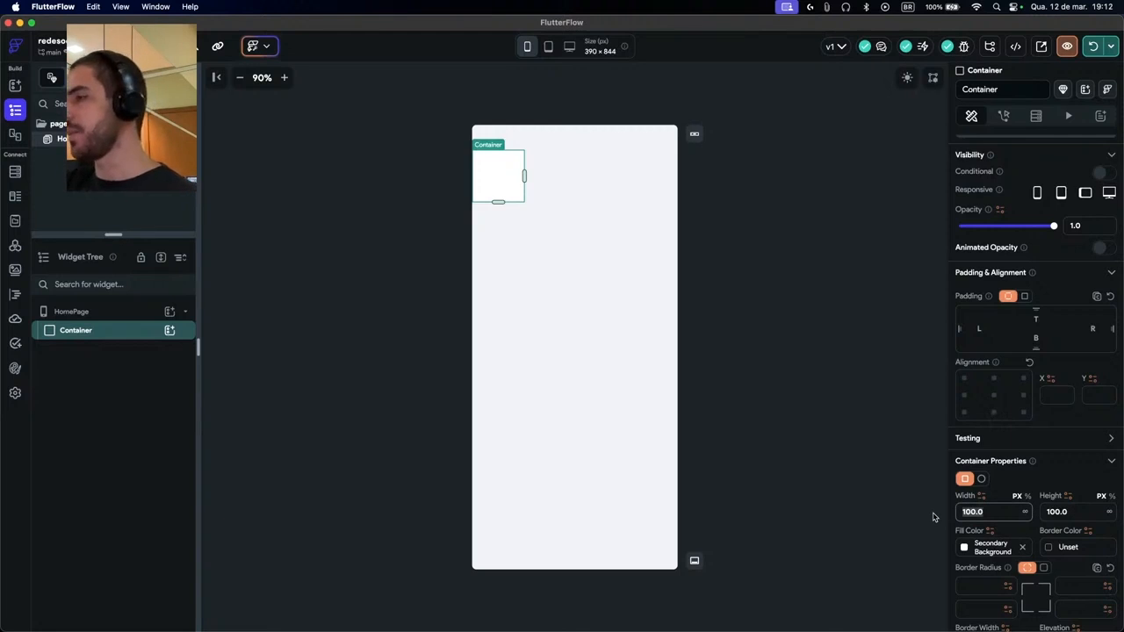
left_click(1026, 506)
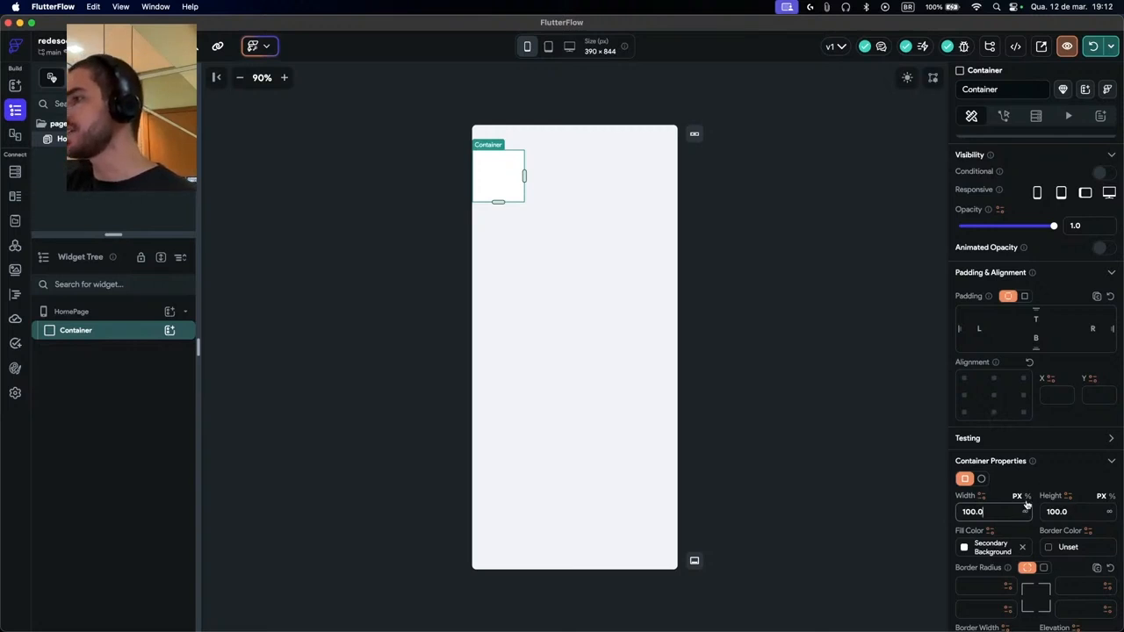
left_click(1010, 505)
left_click(1010, 505)
left_click(1026, 499)
left_click(1009, 507)
type("50")
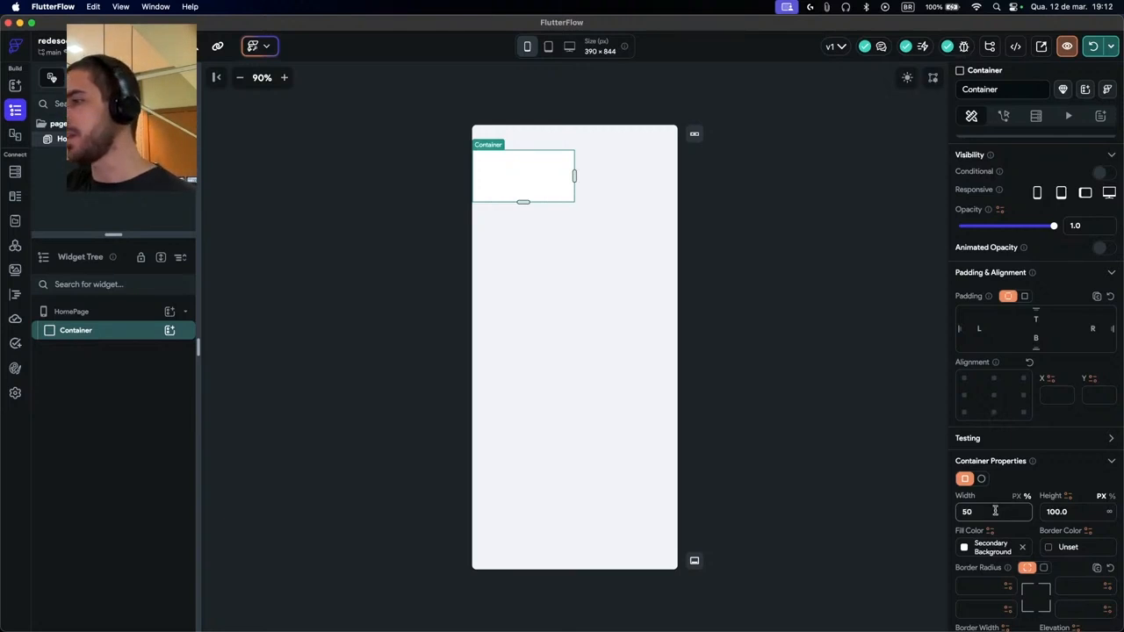
Set the Container's width and height to 100% each
type("100")
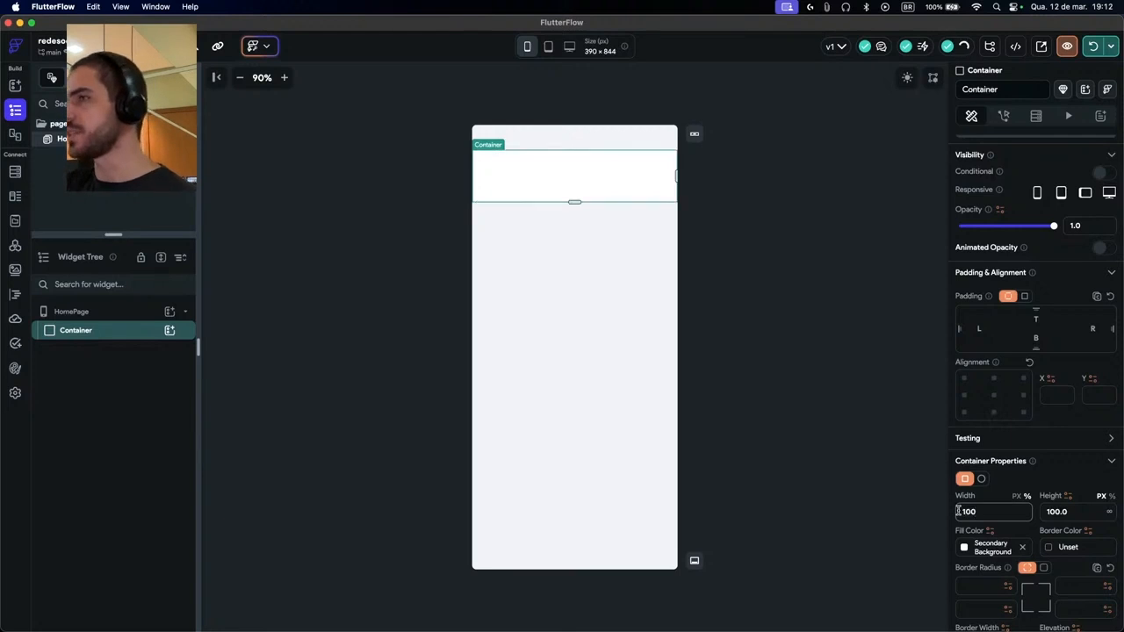
left_click(1081, 517)
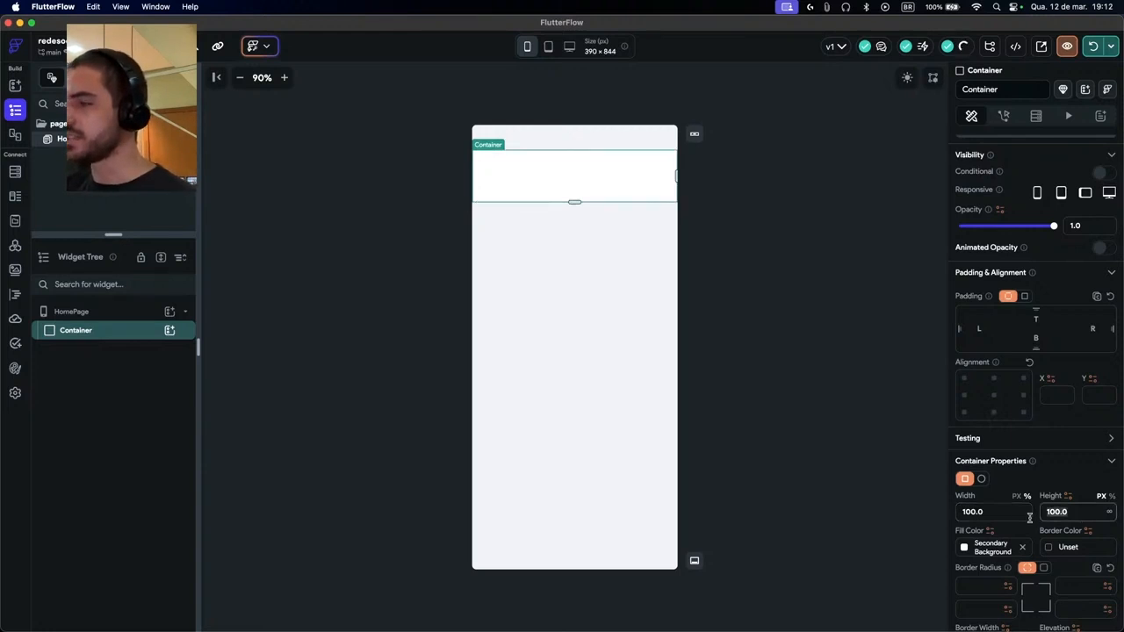
left_click(1112, 497)
left_click(1092, 512)
type("100")
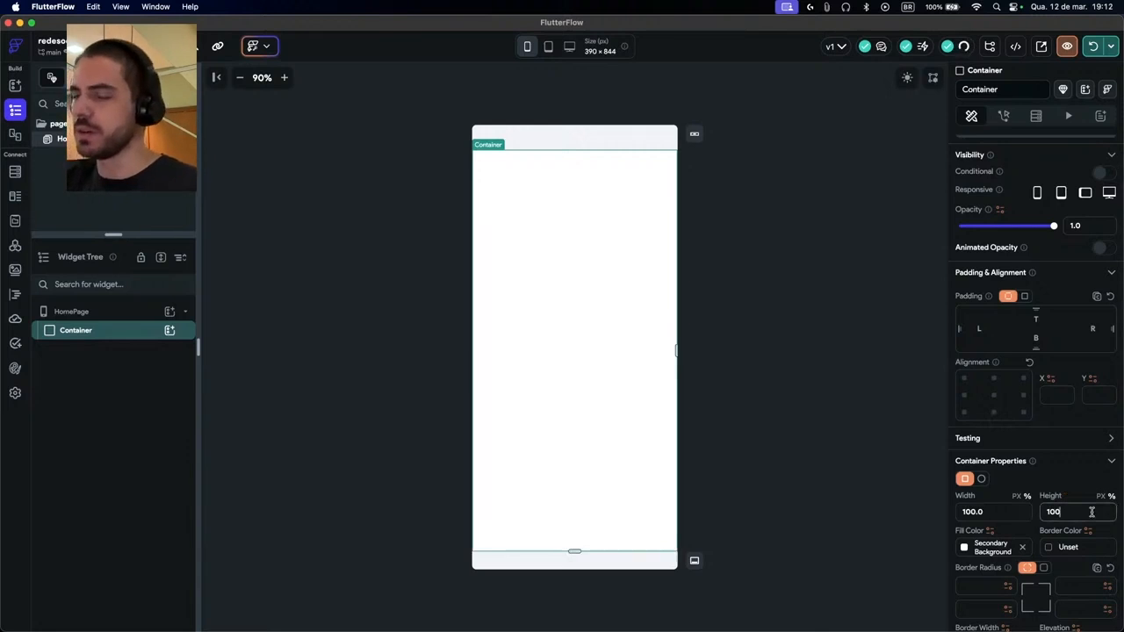
Add a Column inside the full-size Container
left_click(170, 331)
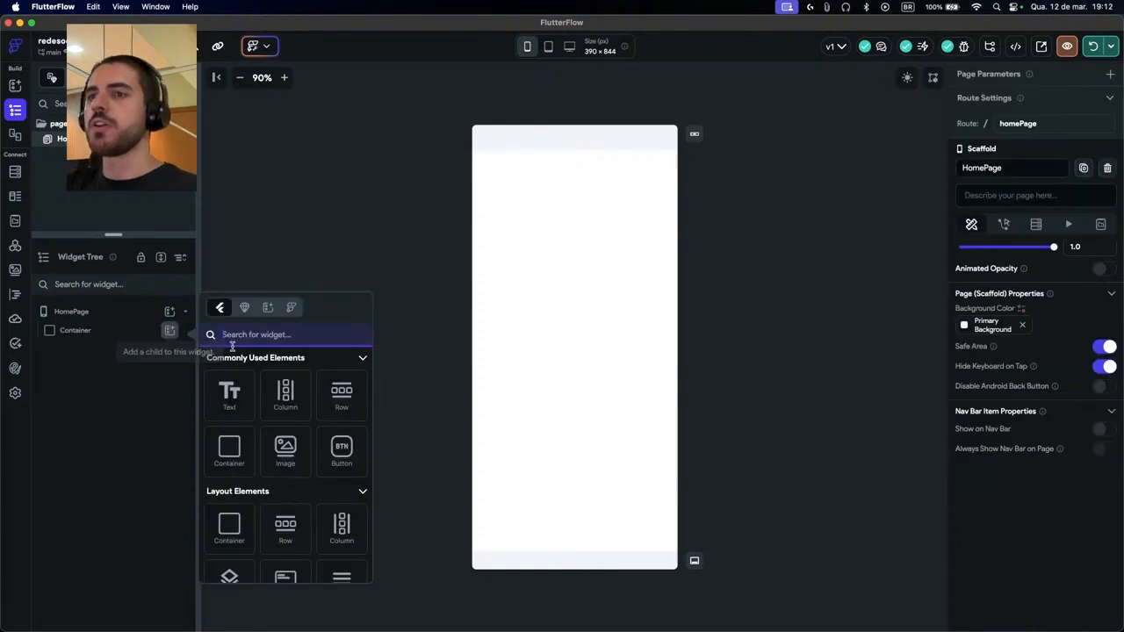
left_click(284, 394)
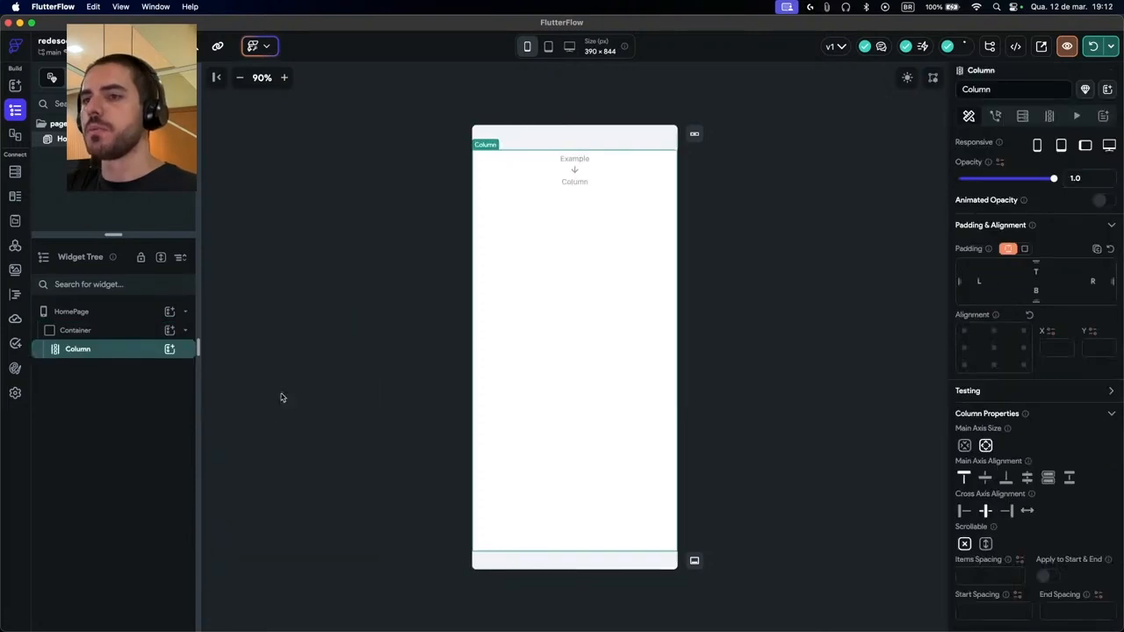
Place a Text widget inside the Container's Column and delete it again
left_click(170, 349)
left_click(229, 411)
left_click(169, 351)
left_click(129, 373)
left_click(129, 372)
key("BackSpace")
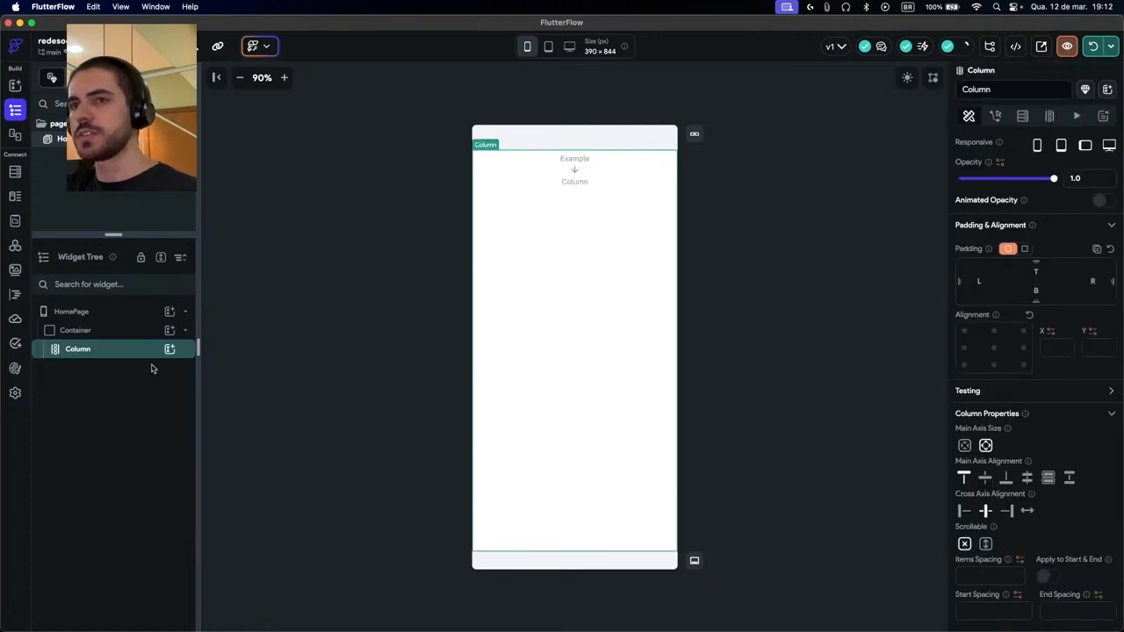
Add three buttonDefault theme widgets to the Column inside the Container
left_click(170, 350)
left_click(265, 328)
left_click(226, 409)
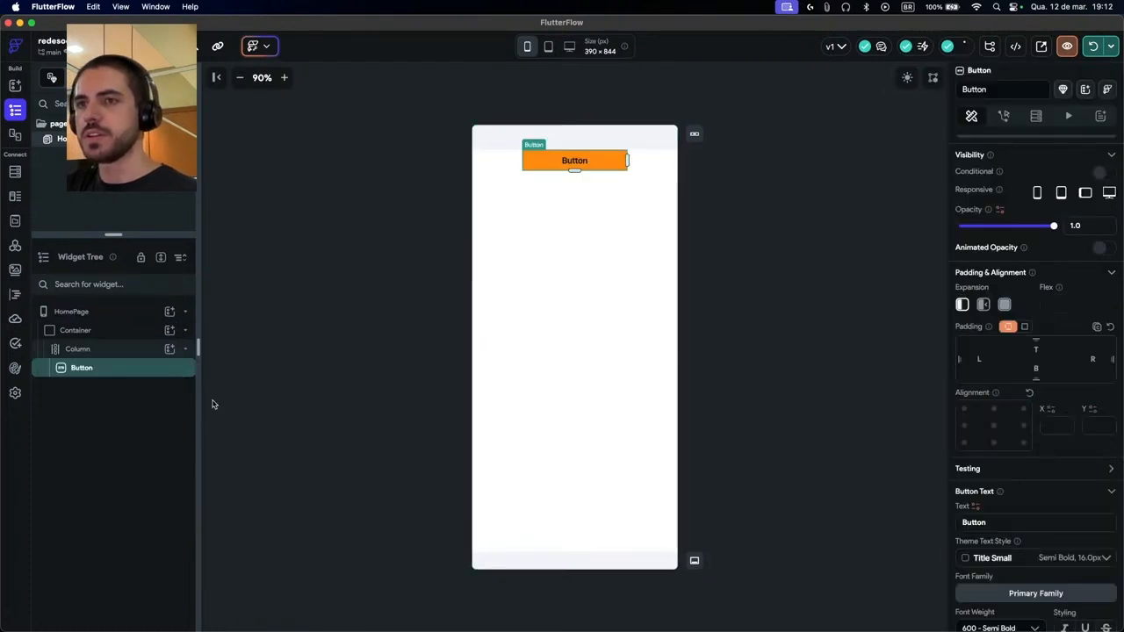
left_click(169, 349)
left_click(289, 325)
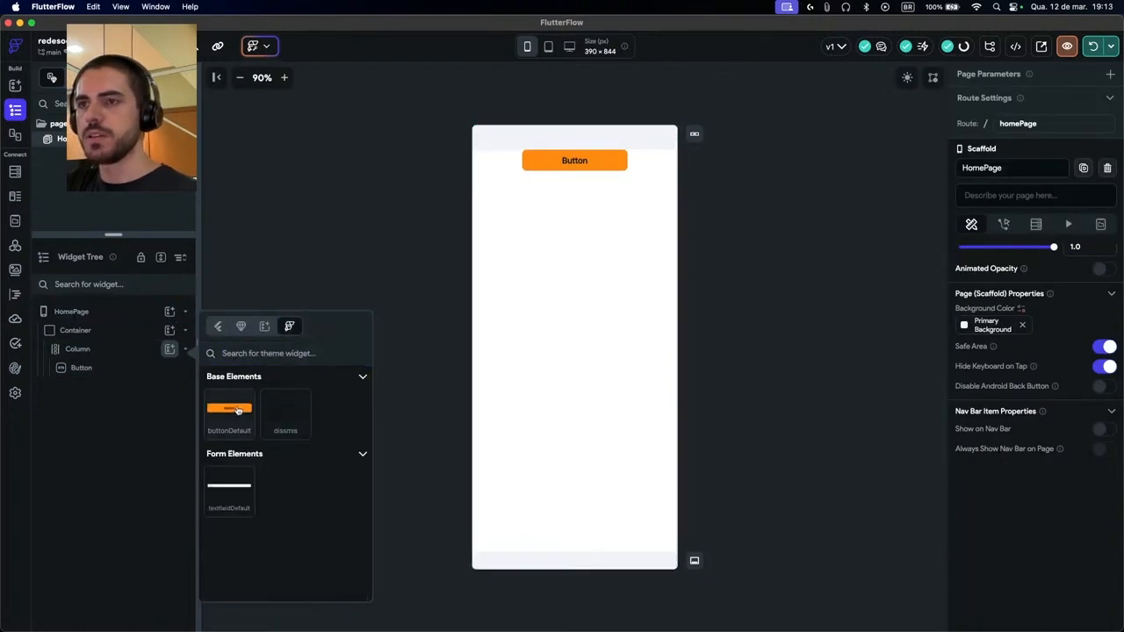
left_click(237, 411)
left_click(169, 349)
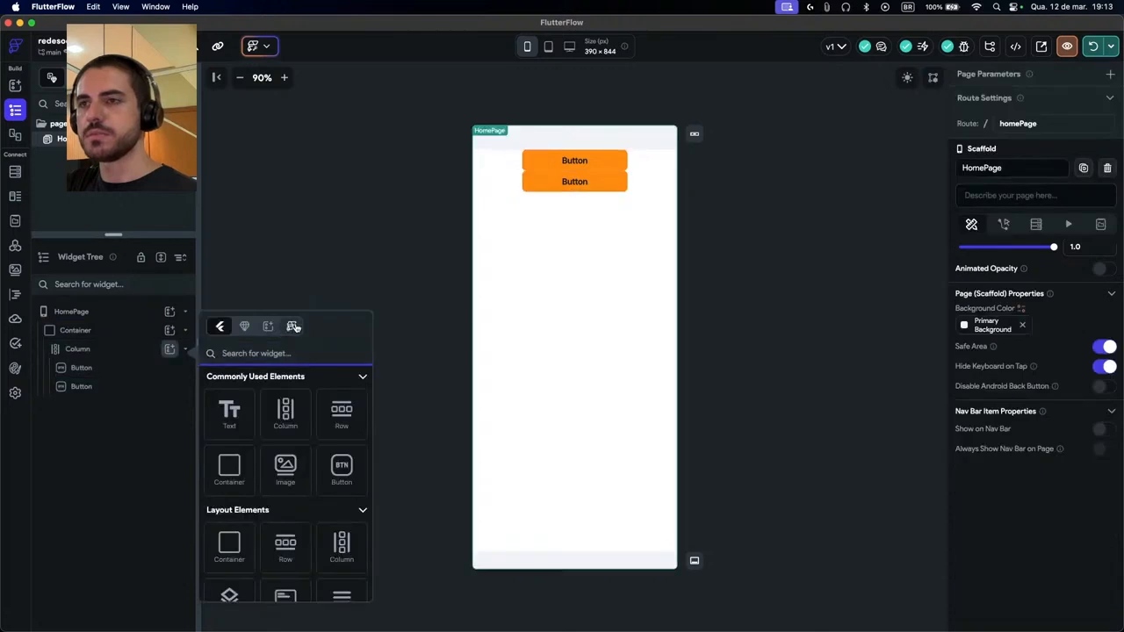
left_click(293, 326)
left_click(230, 408)
Cycle the Column's main axis alignment through Center, End, Space Evenly and Space Around, ending on Space Between
left_click(142, 351)
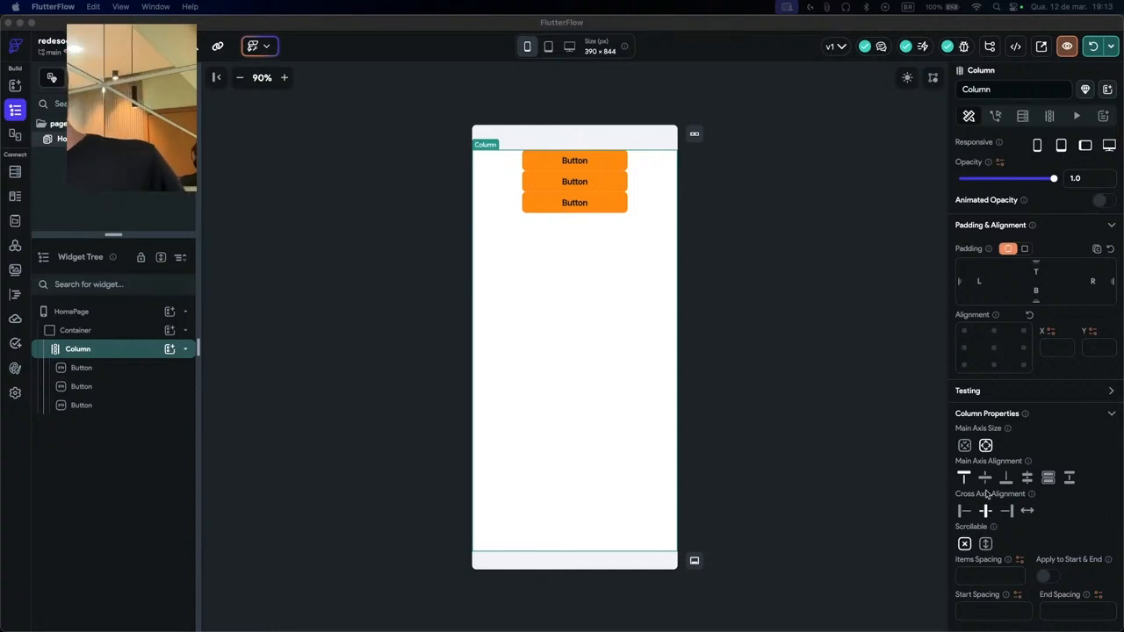
left_click(984, 478)
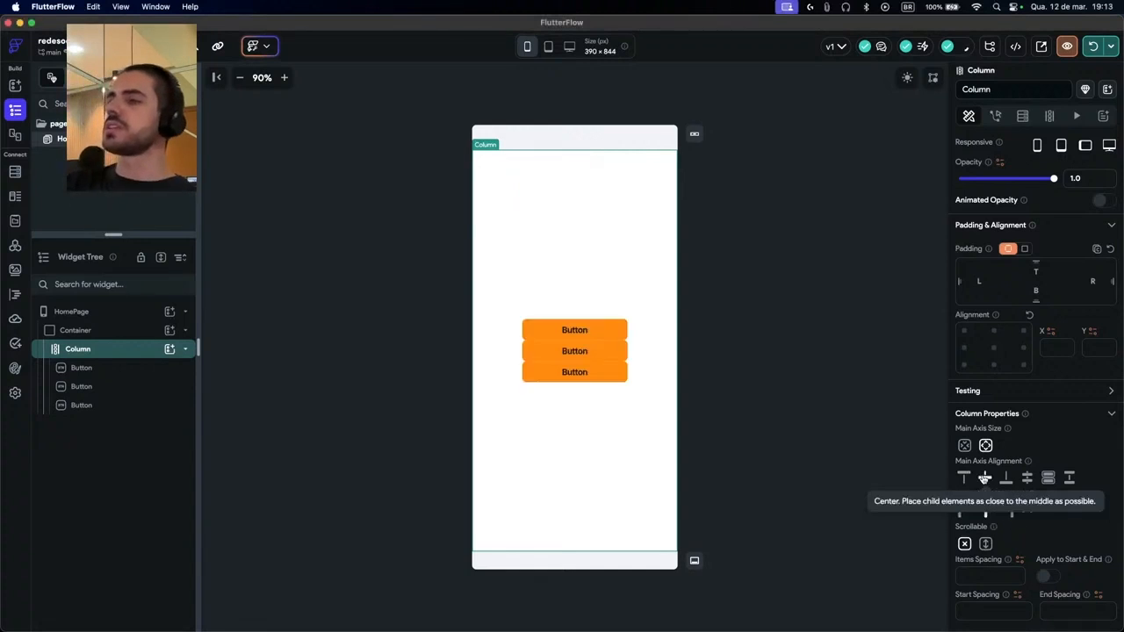
left_click(1007, 479)
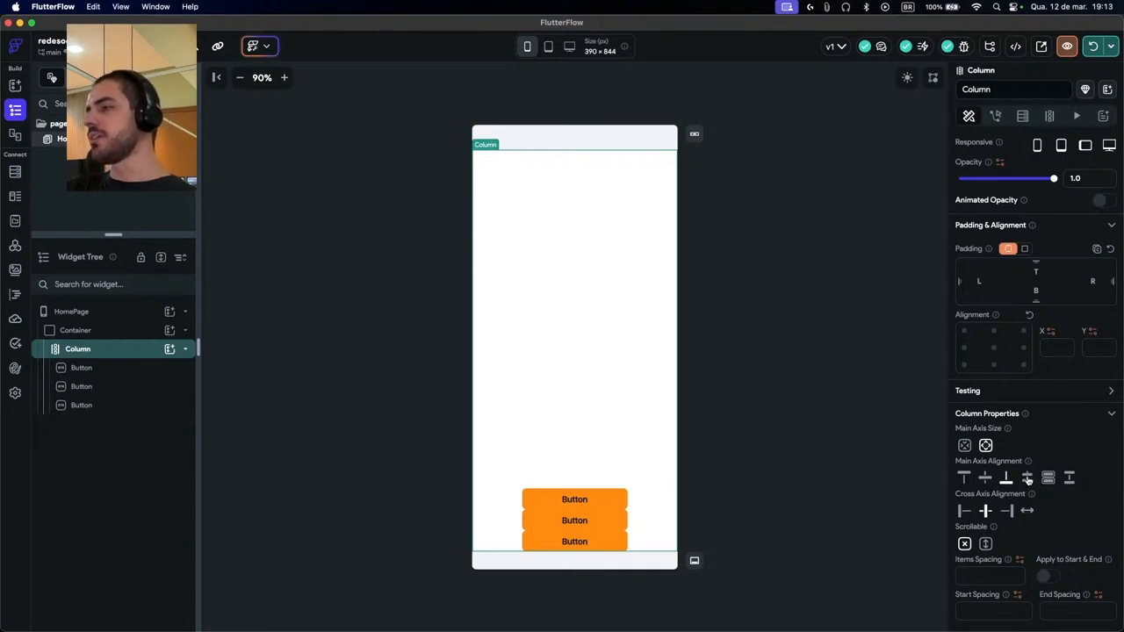
left_click(1027, 478)
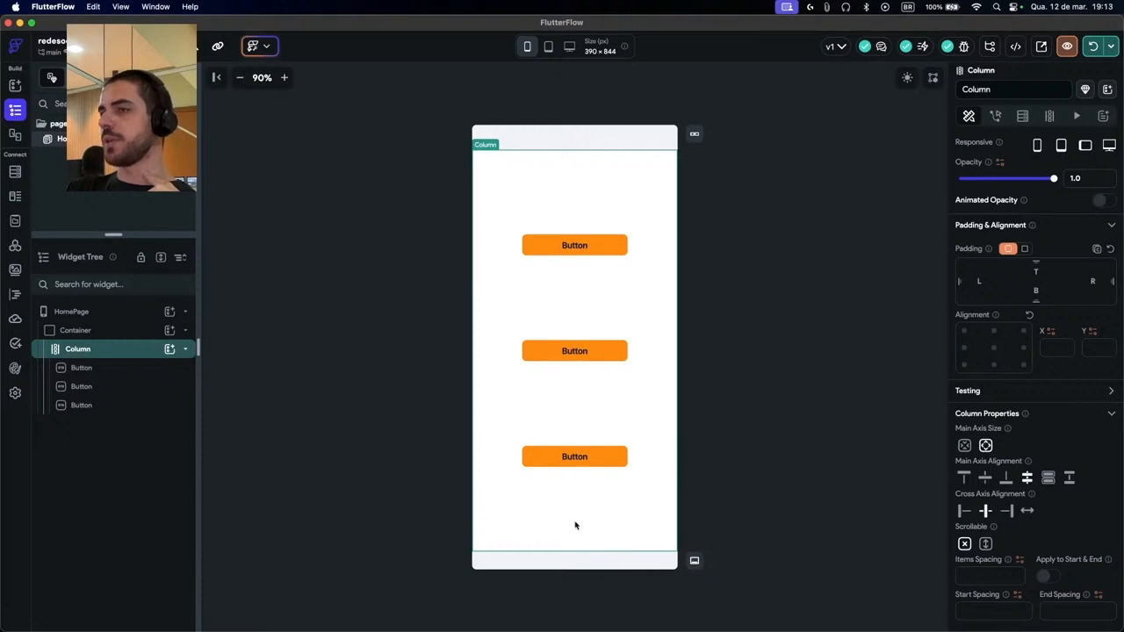
left_click(1047, 478)
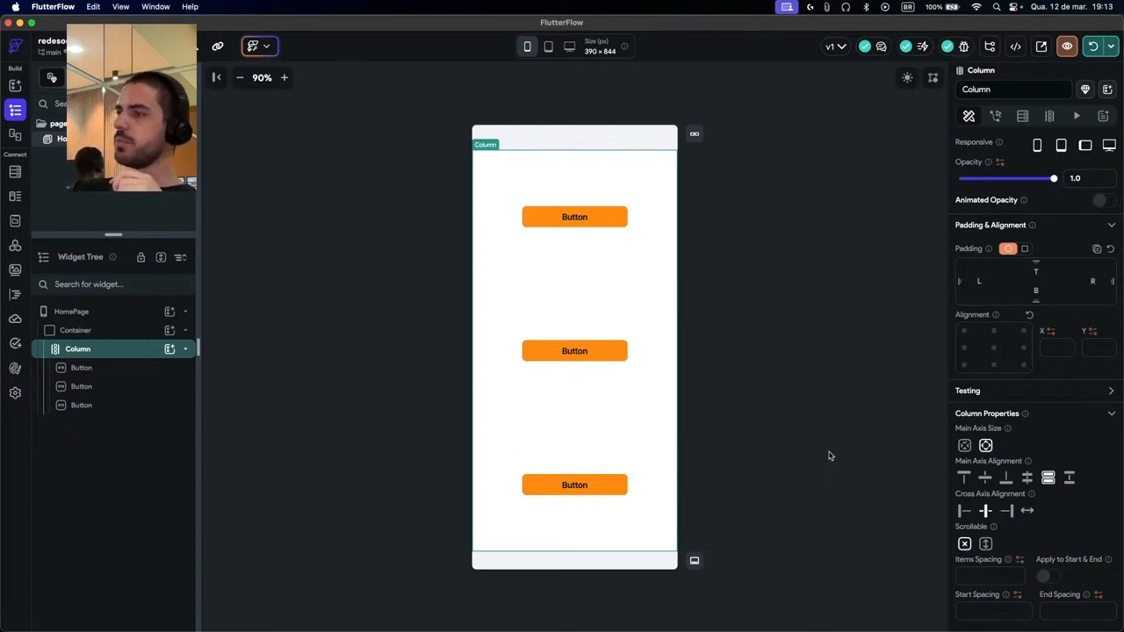
left_click(1068, 477)
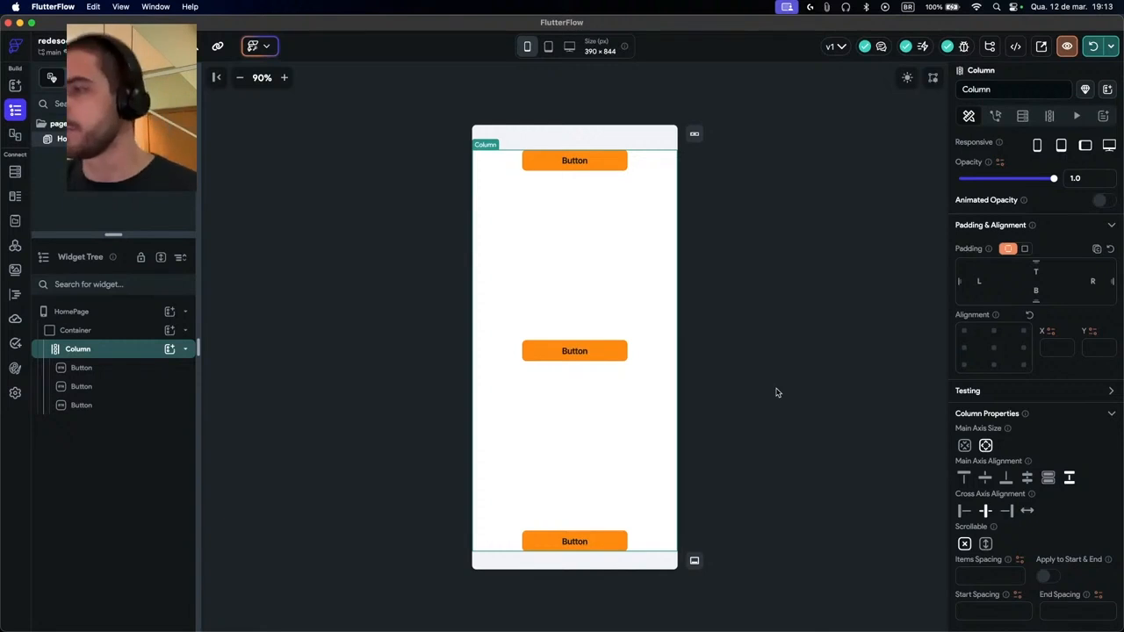
Add a fourth buttonDefault theme widget to the Column
left_click(170, 348)
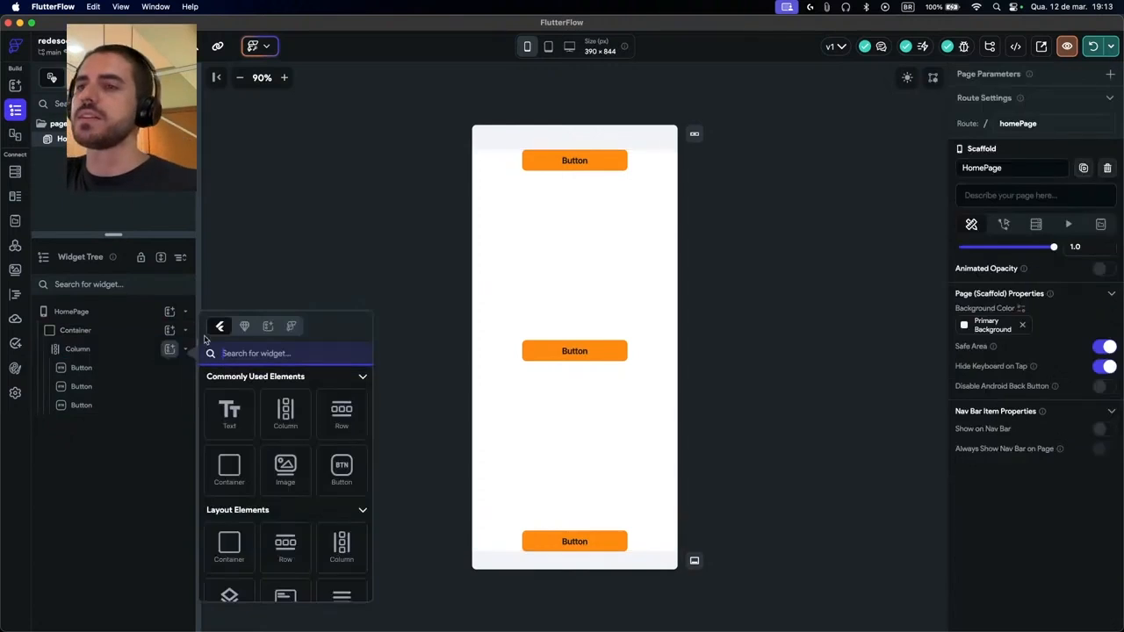
left_click(291, 326)
left_click(235, 423)
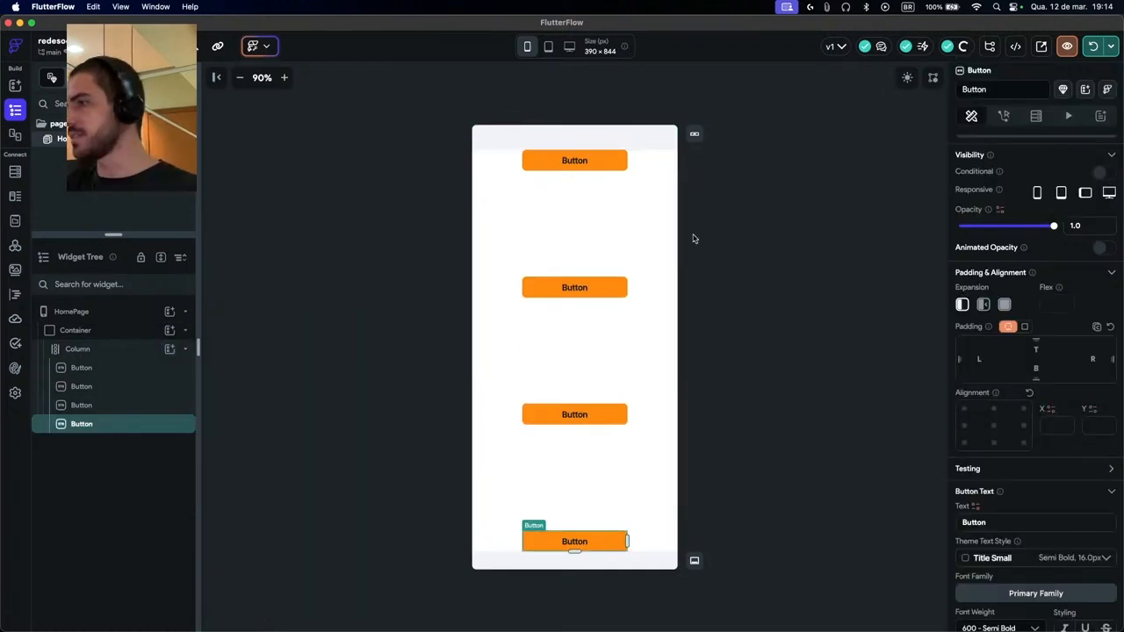
Cycle the Column's cross axis alignment through Start, Center and End, ending on Stretch
left_click(132, 349)
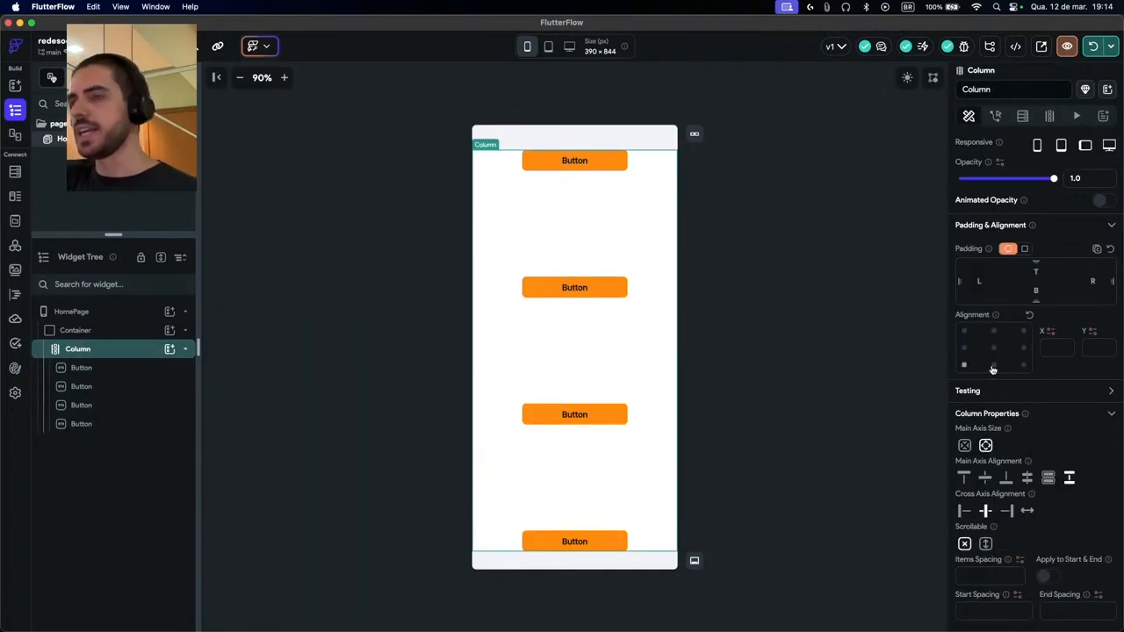
scroll(977, 368, "down", 2)
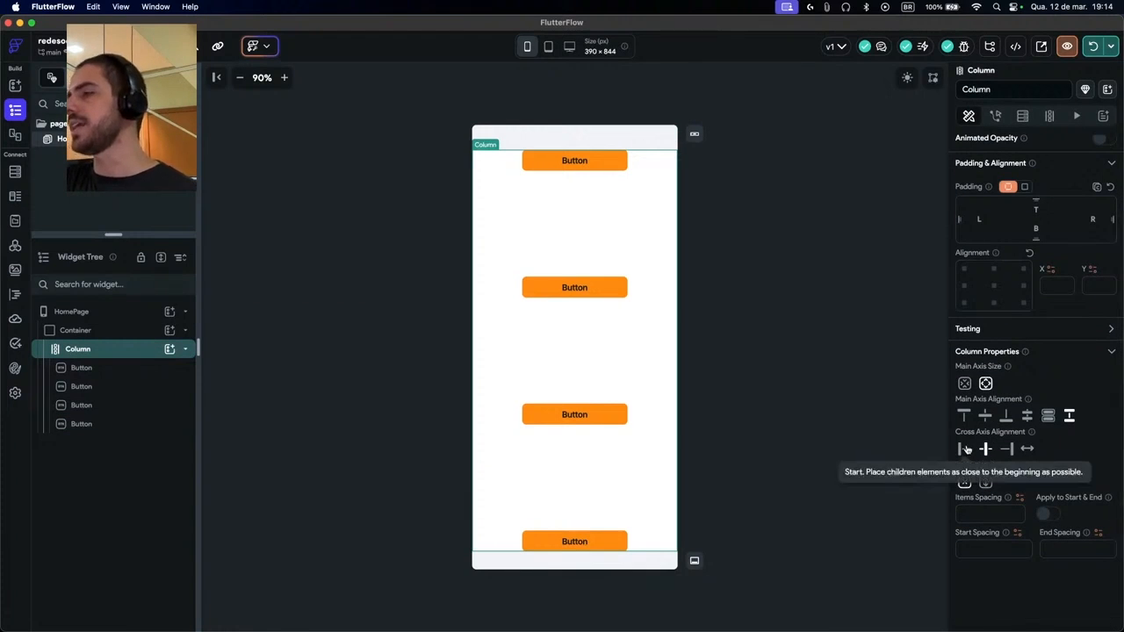
left_click(965, 449)
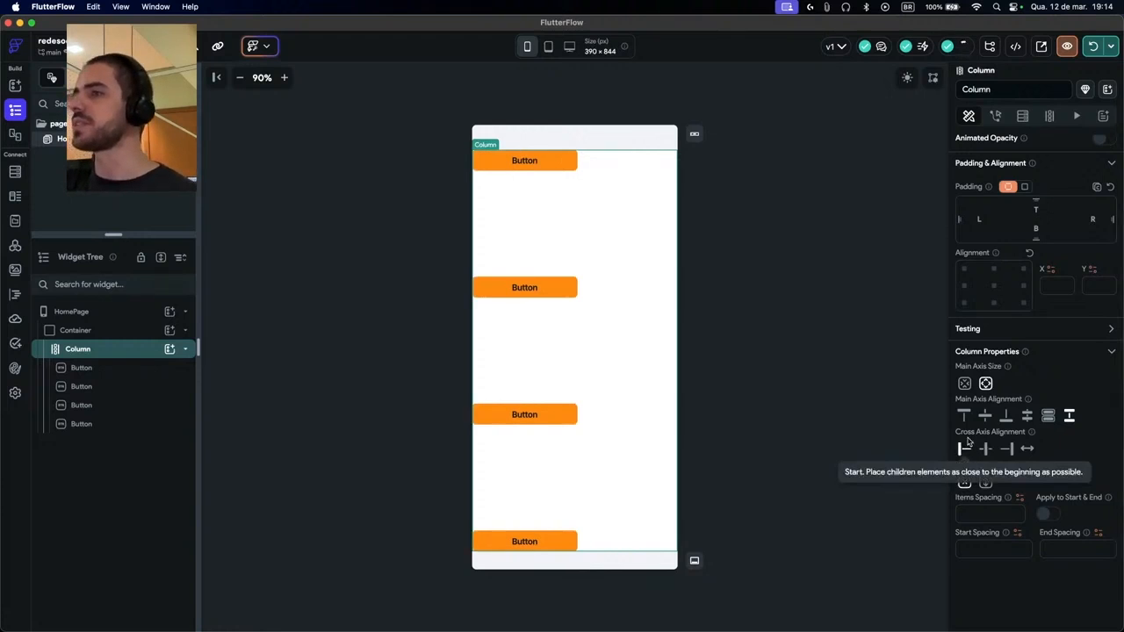
left_click(985, 449)
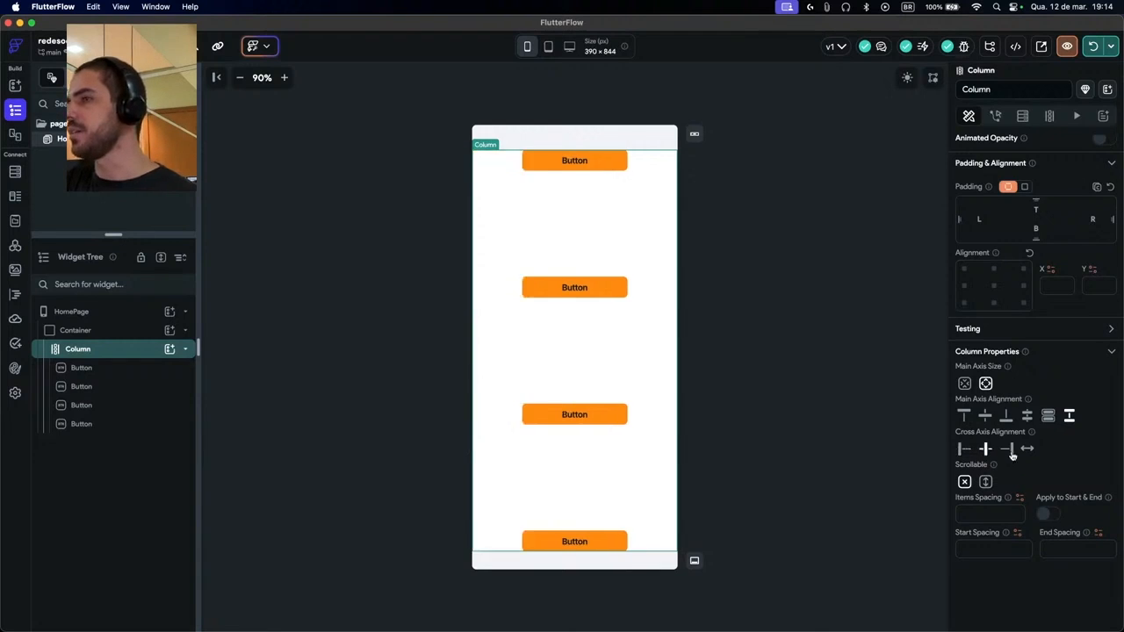
left_click(1006, 449)
left_click(1027, 449)
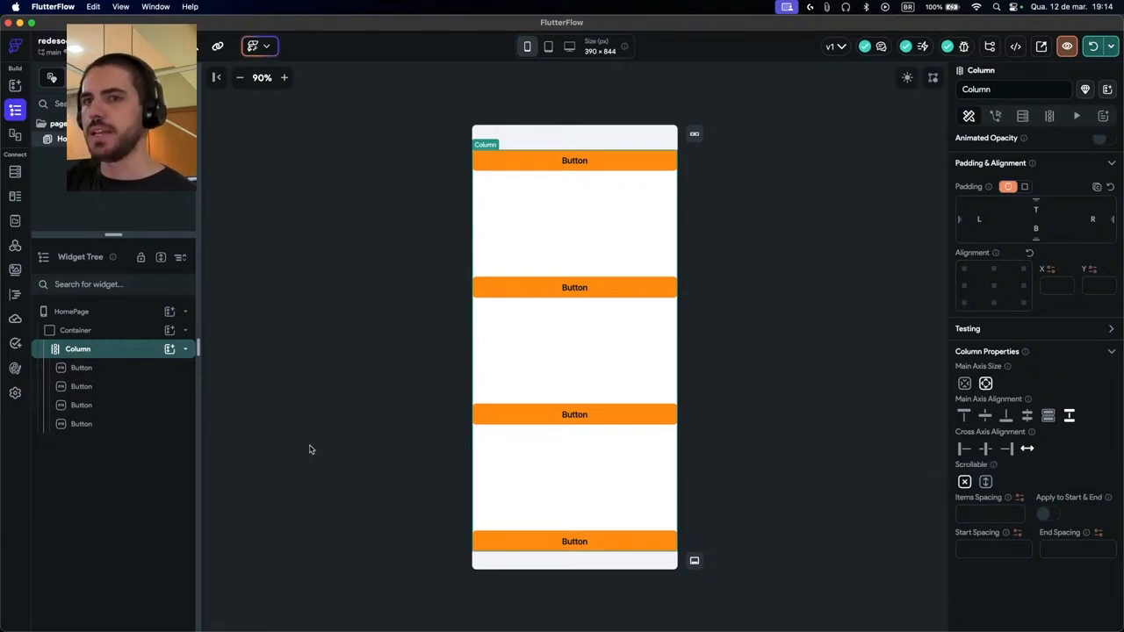
left_click(98, 333)
left_click(100, 352)
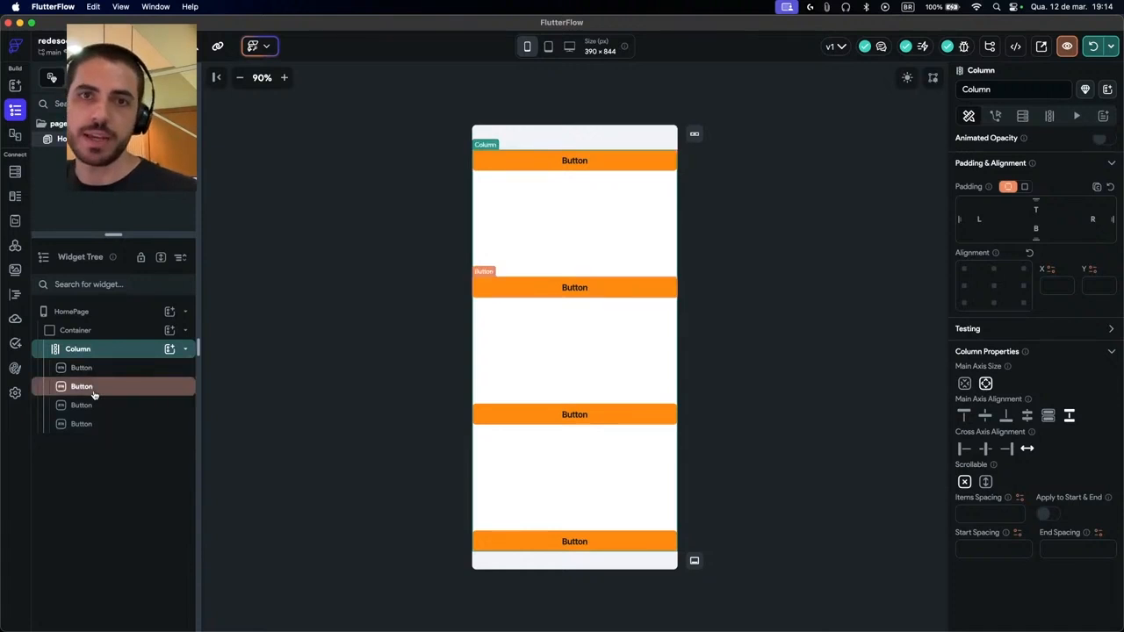
right_click(77, 350)
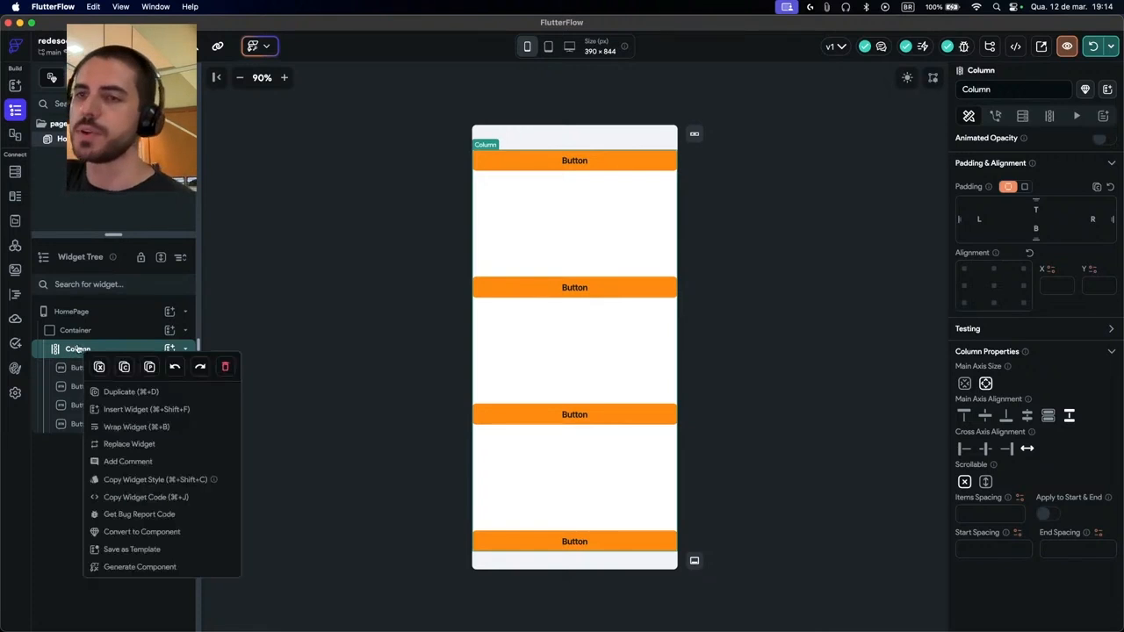
left_click(154, 395)
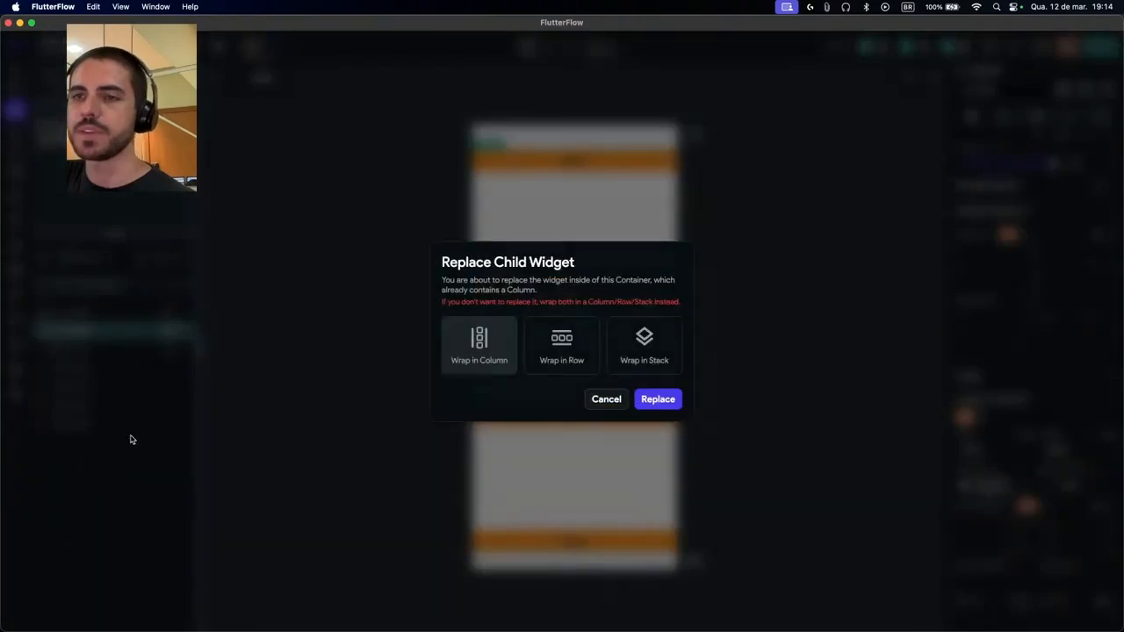
left_click(606, 399)
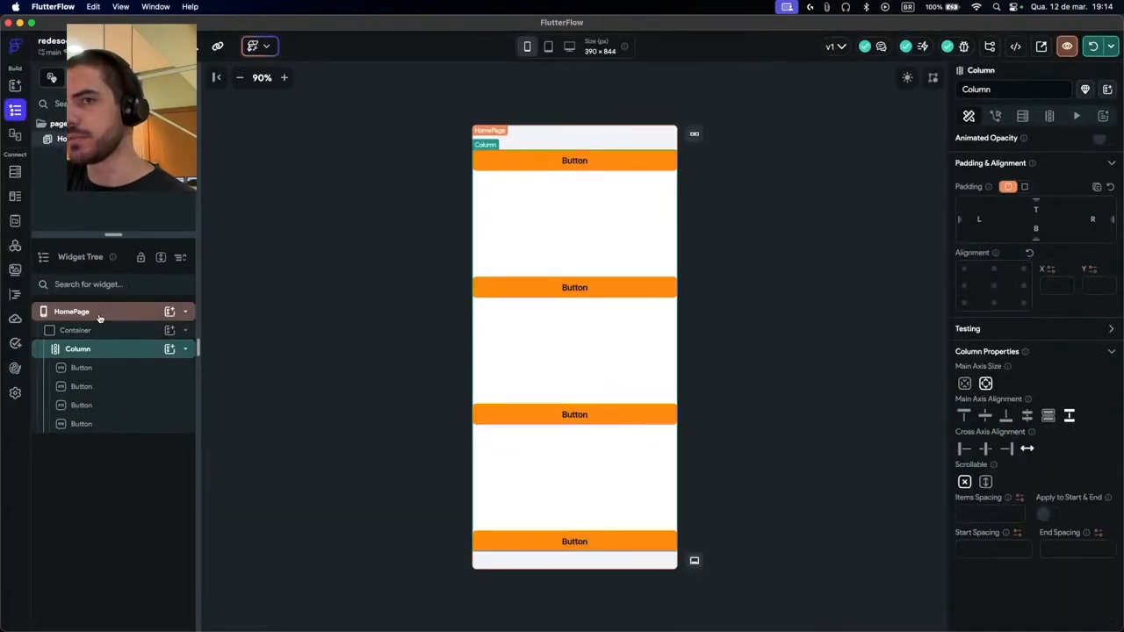
Open the widget insertion catalogue for the Column and look through its layout, base, page and form elements
right_click(81, 356)
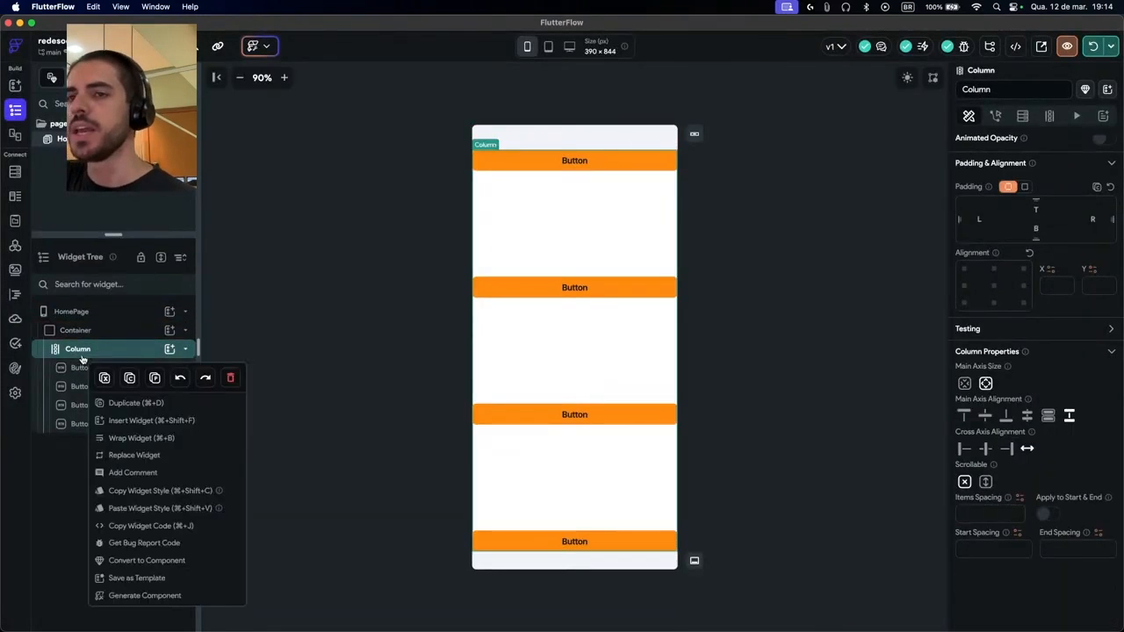
left_click(188, 423)
scroll(648, 400, "down", 6)
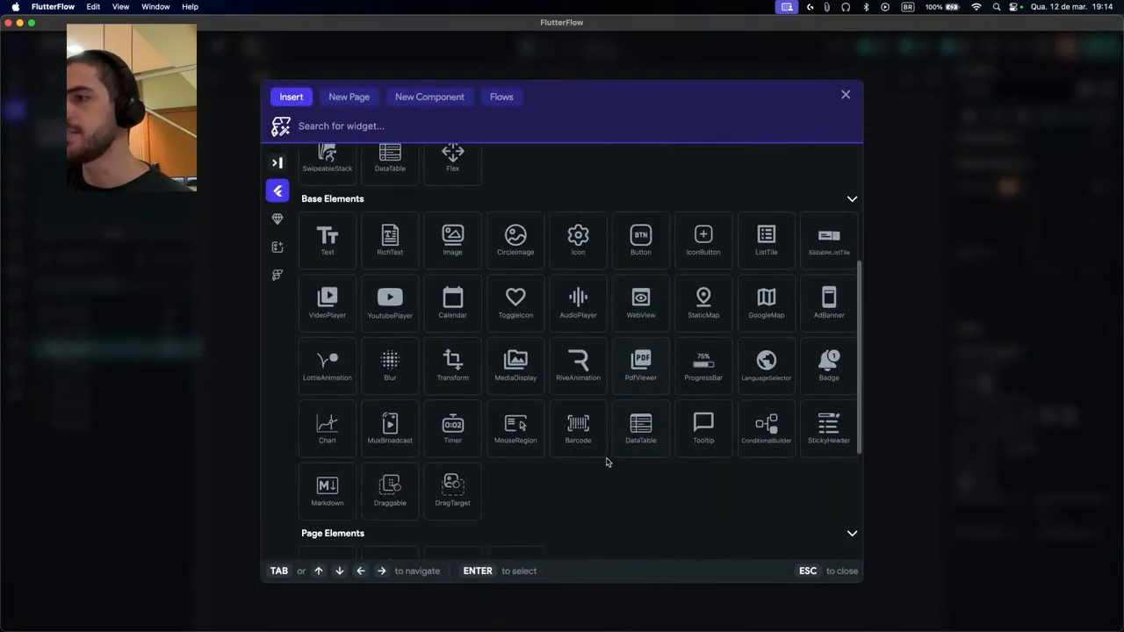
scroll(600, 406, "down", 4)
scroll(602, 457, "down", 1)
scroll(609, 439, "up", 12)
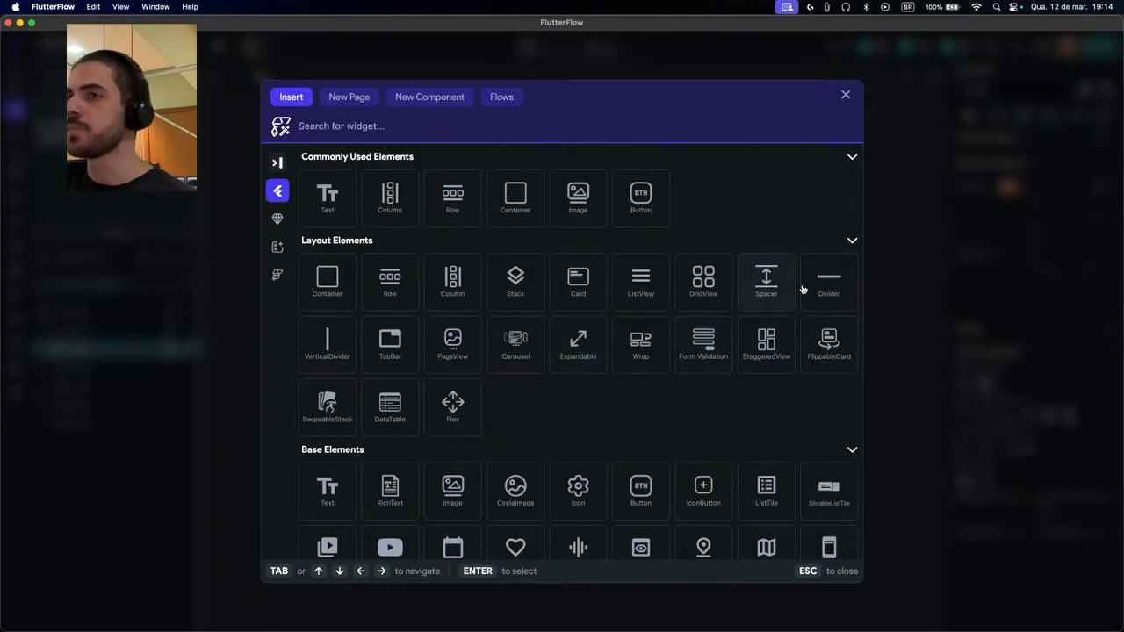
scroll(859, 284, "down", 2)
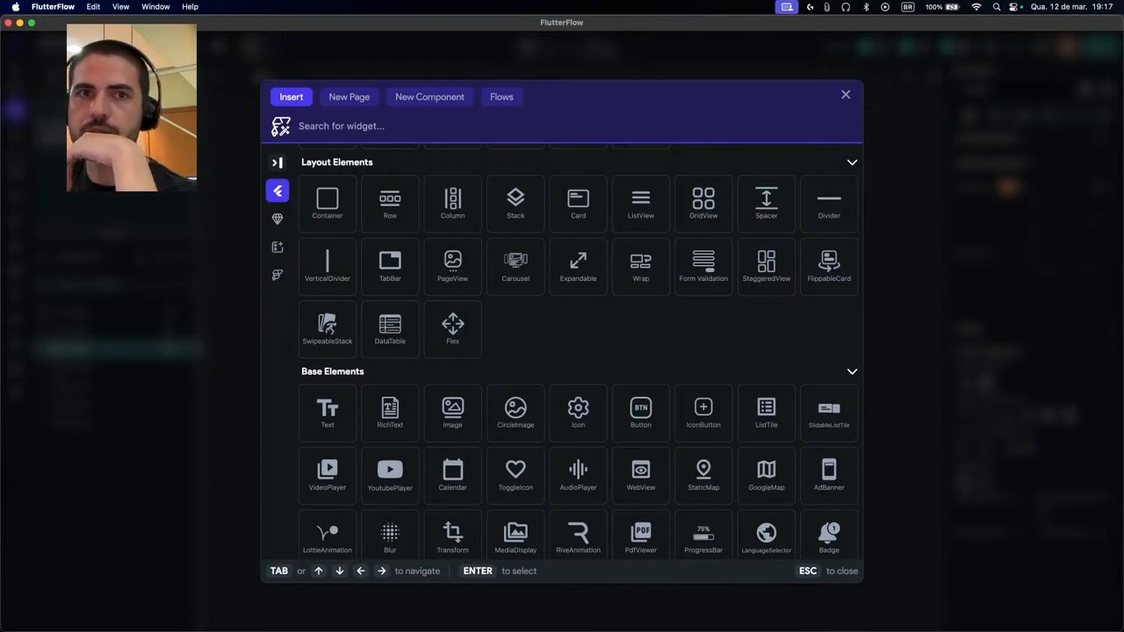
scroll(517, 325, "down", 4)
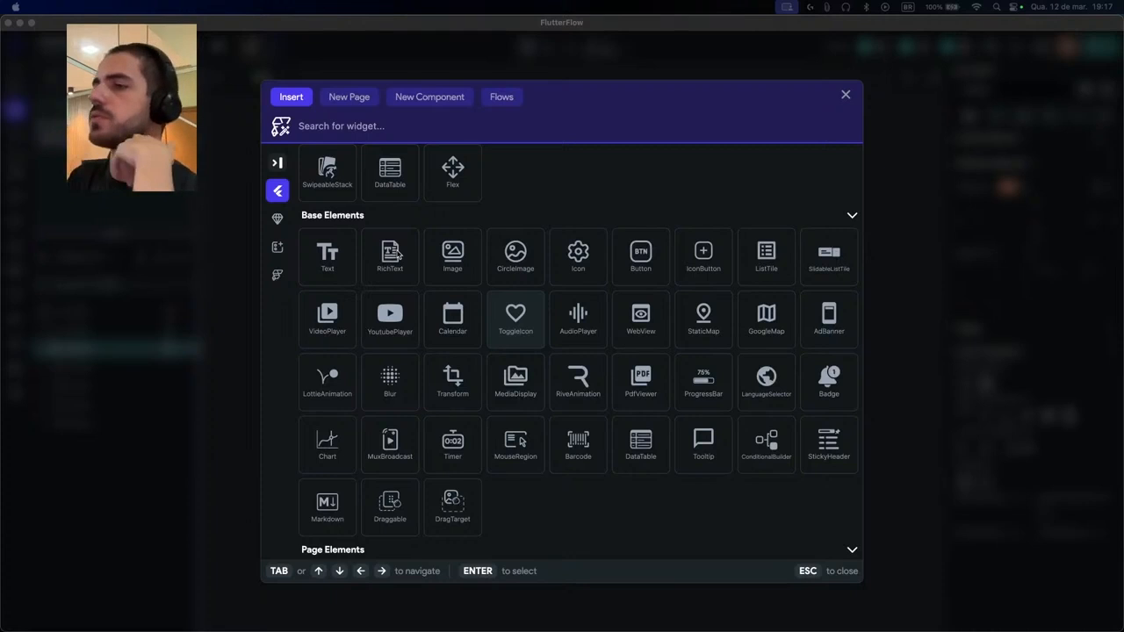
Collapse the Base Elements category and review the layout, page and form widgets around it
left_click(501, 216)
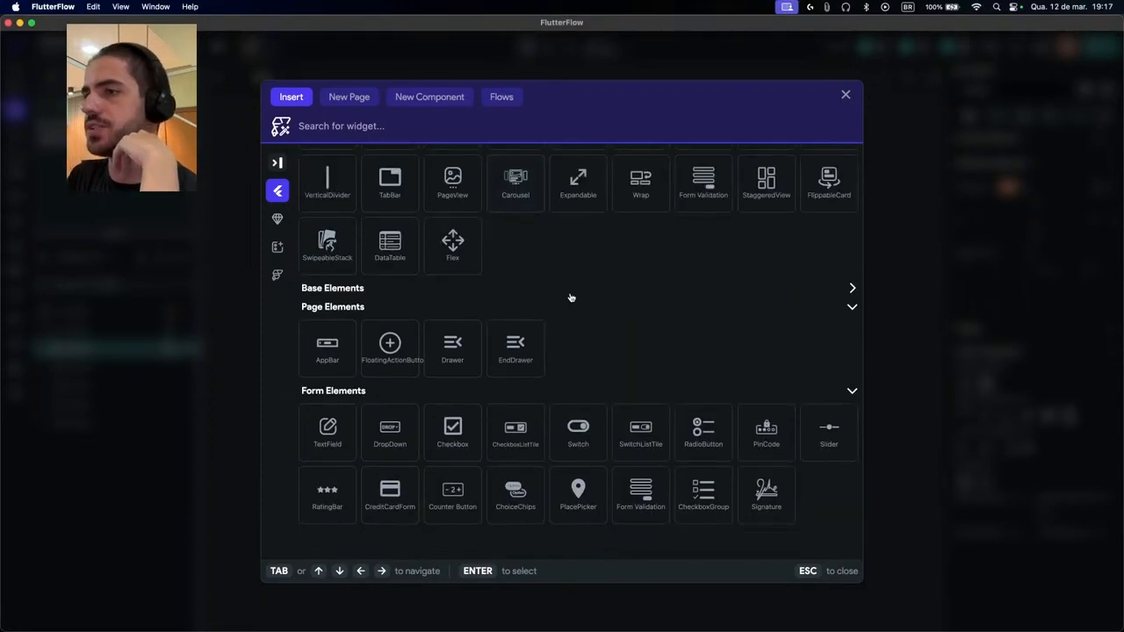
scroll(571, 299, "up", 4)
scroll(509, 263, "down", 2)
scroll(515, 258, "up", 2)
scroll(544, 240, "down", 5)
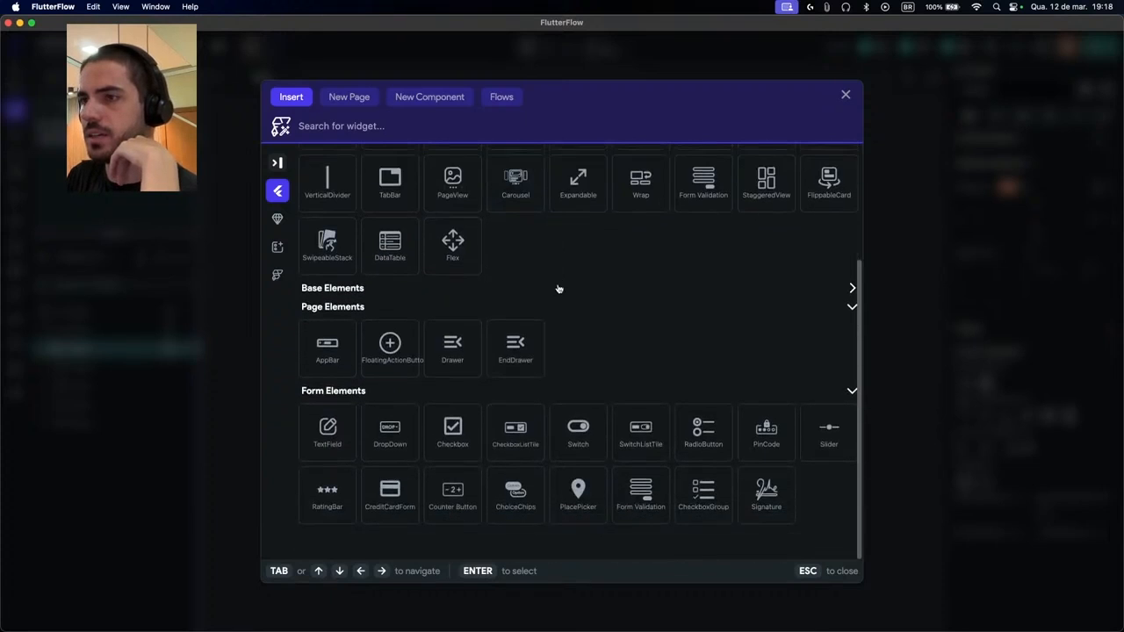
scroll(558, 289, "up", 5)
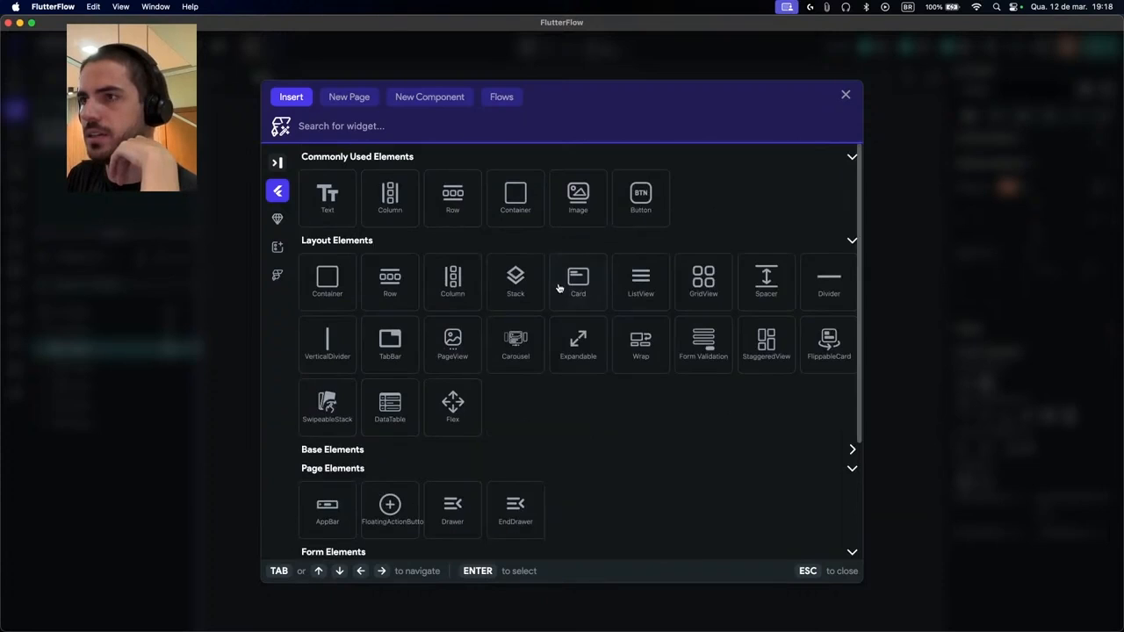
Expand the Base Elements category again and examine the widgets it offers, from Text to DragTarget
left_click(648, 452)
scroll(623, 401, "down", 5)
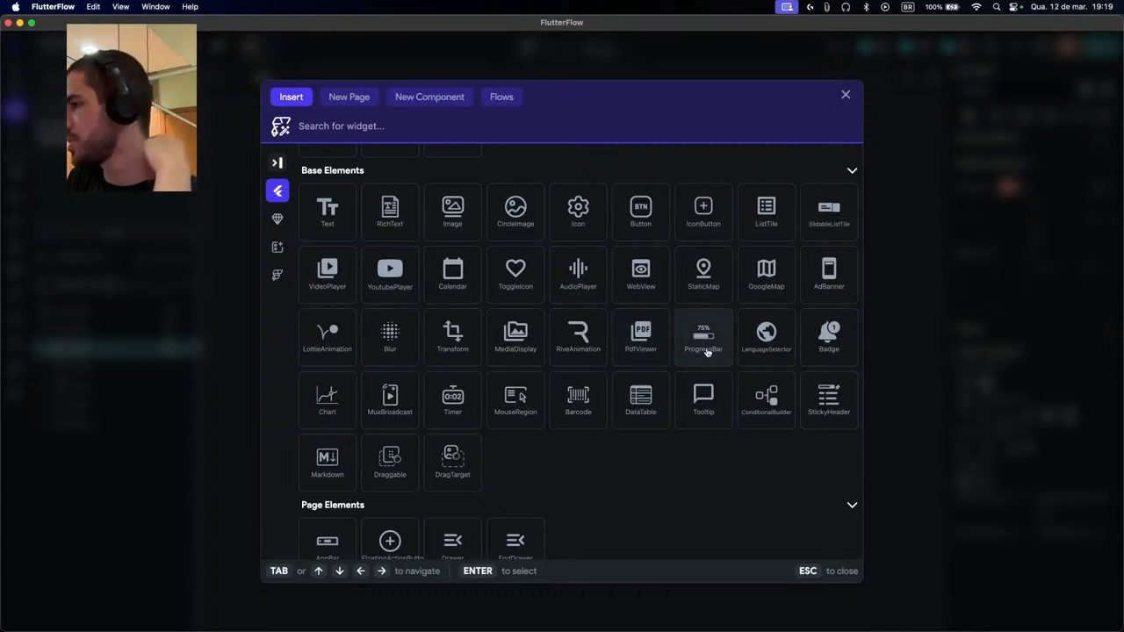
scroll(710, 351, "down", 1)
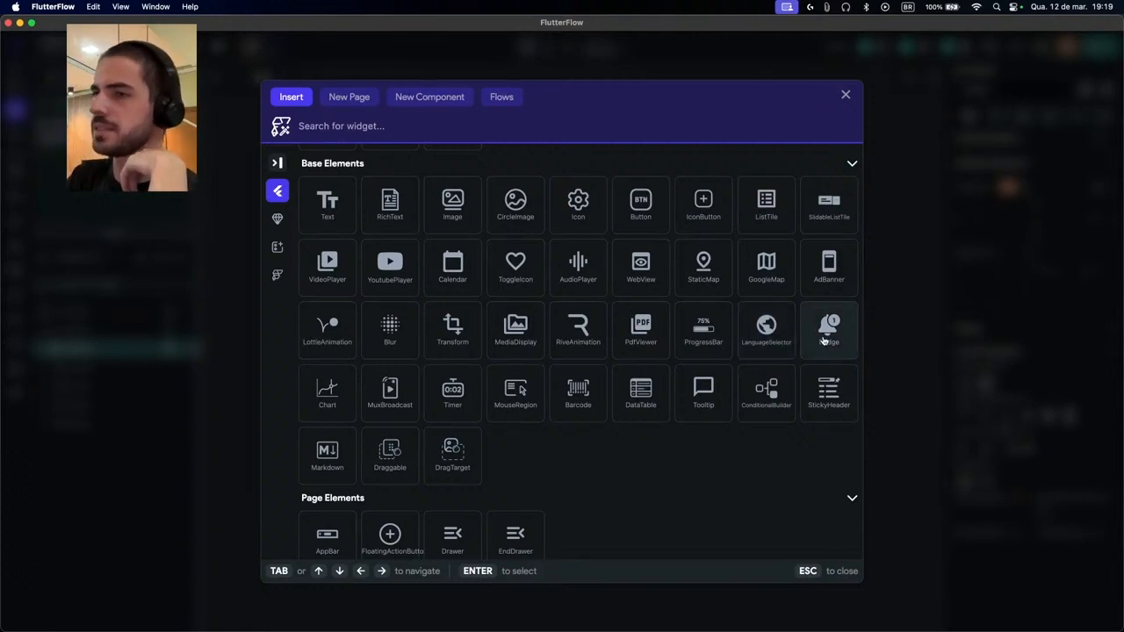
scroll(369, 390, "down", 2)
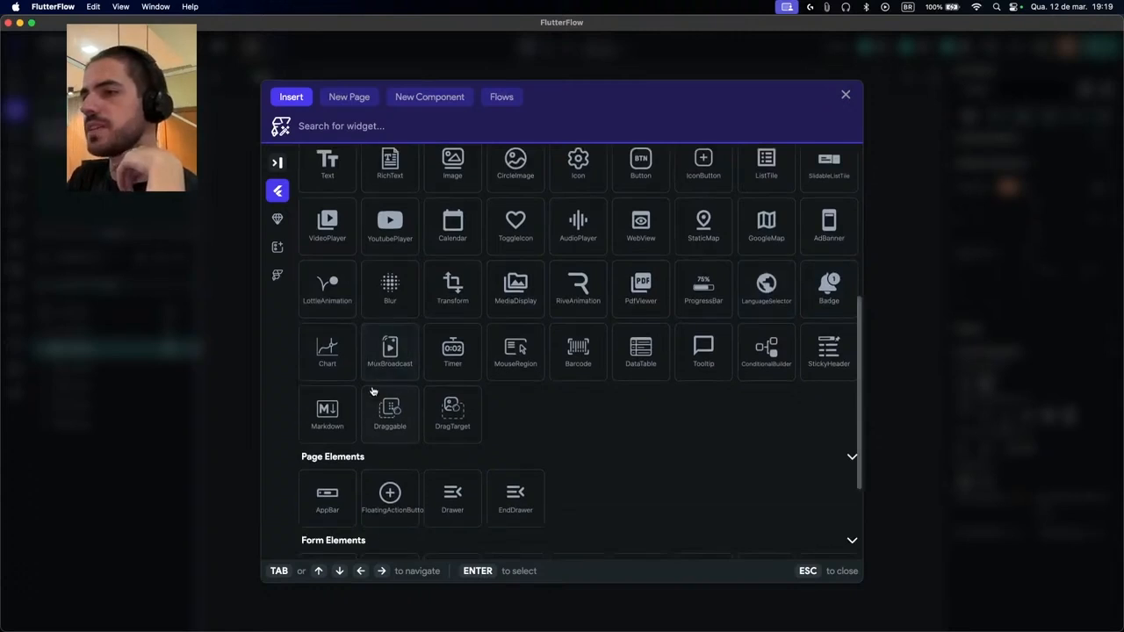